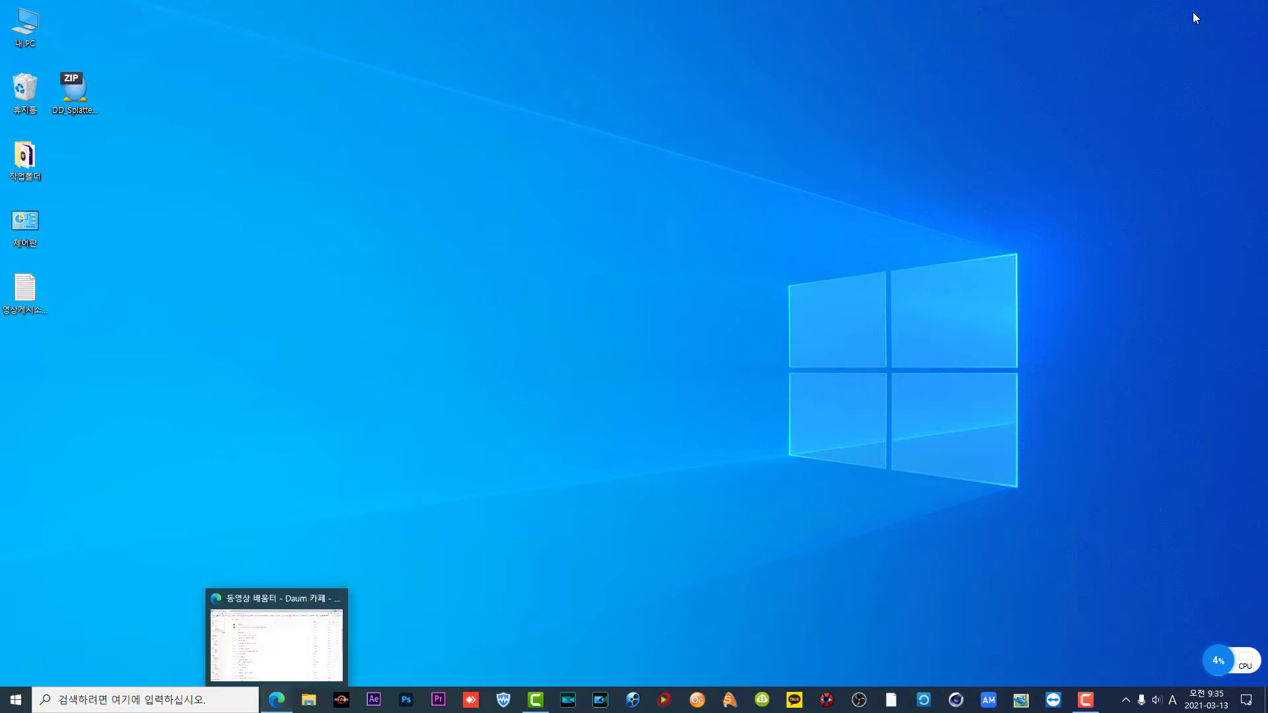
Step: Switch to the Edge browser and open the cafe post "그대에게 가고 싶다_안도현"
click(276, 700)
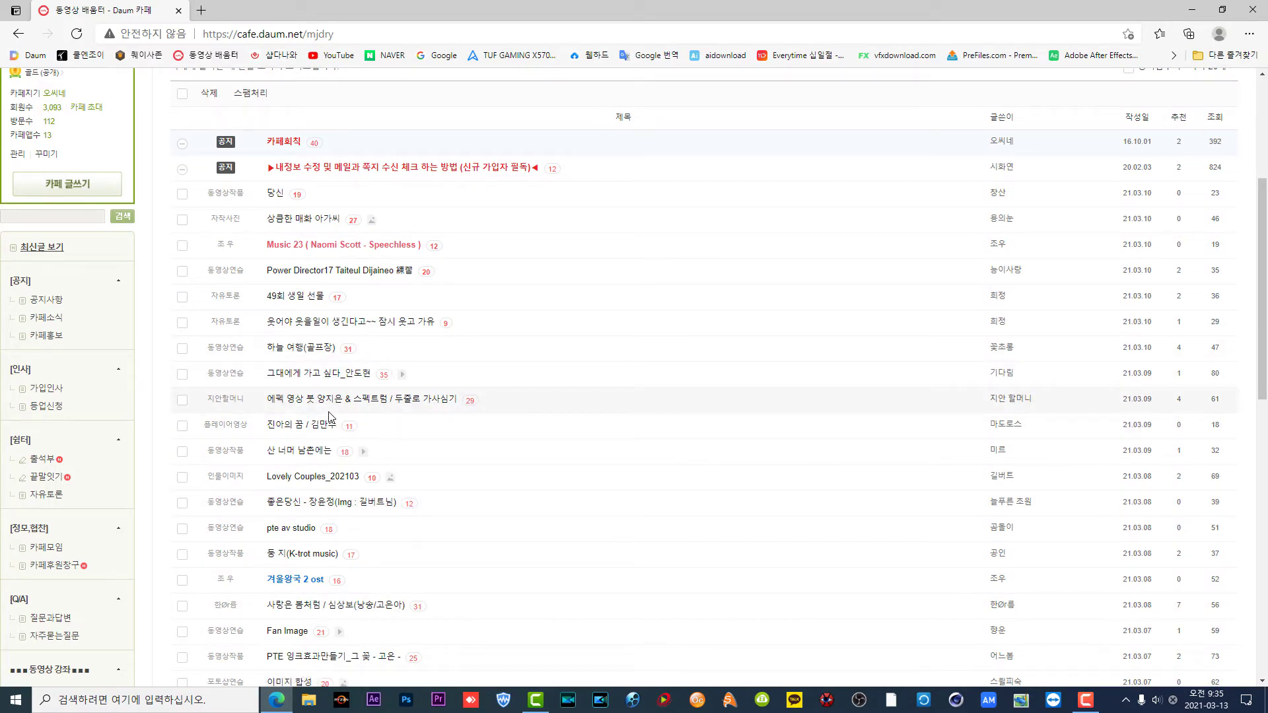
scroll(331, 410, down, 1)
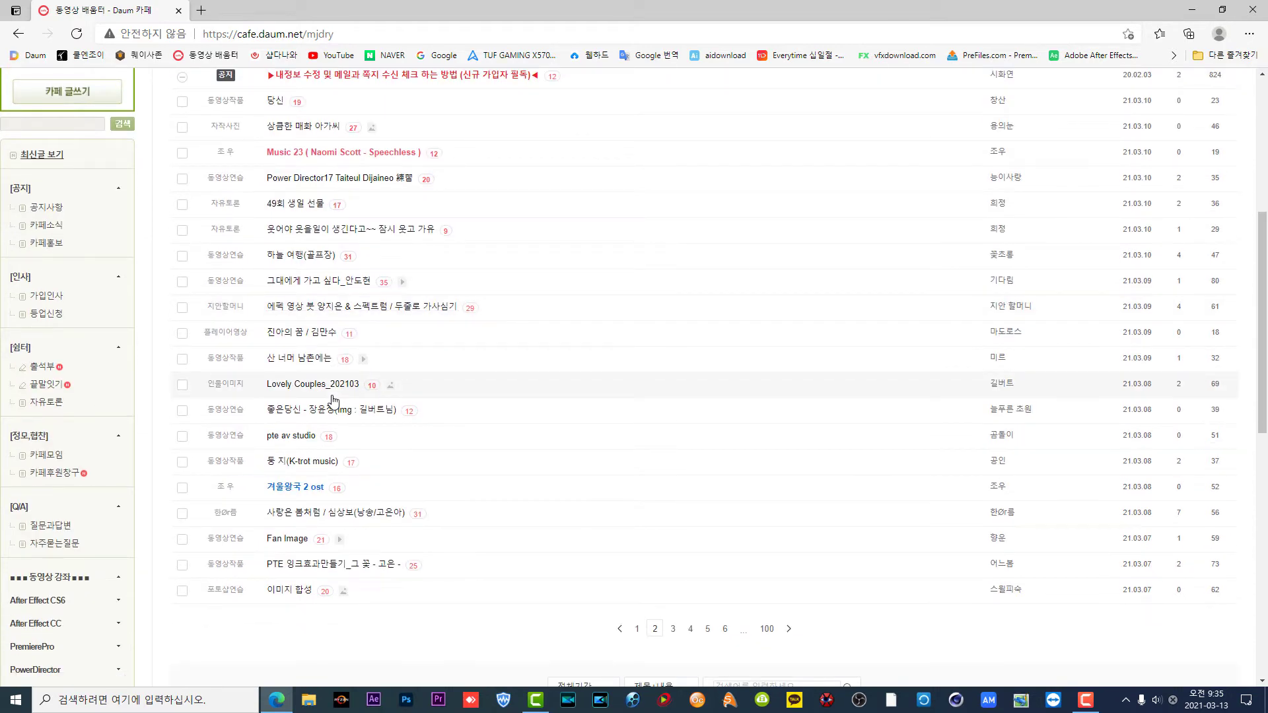
click(292, 281)
scroll(303, 289, down, 5)
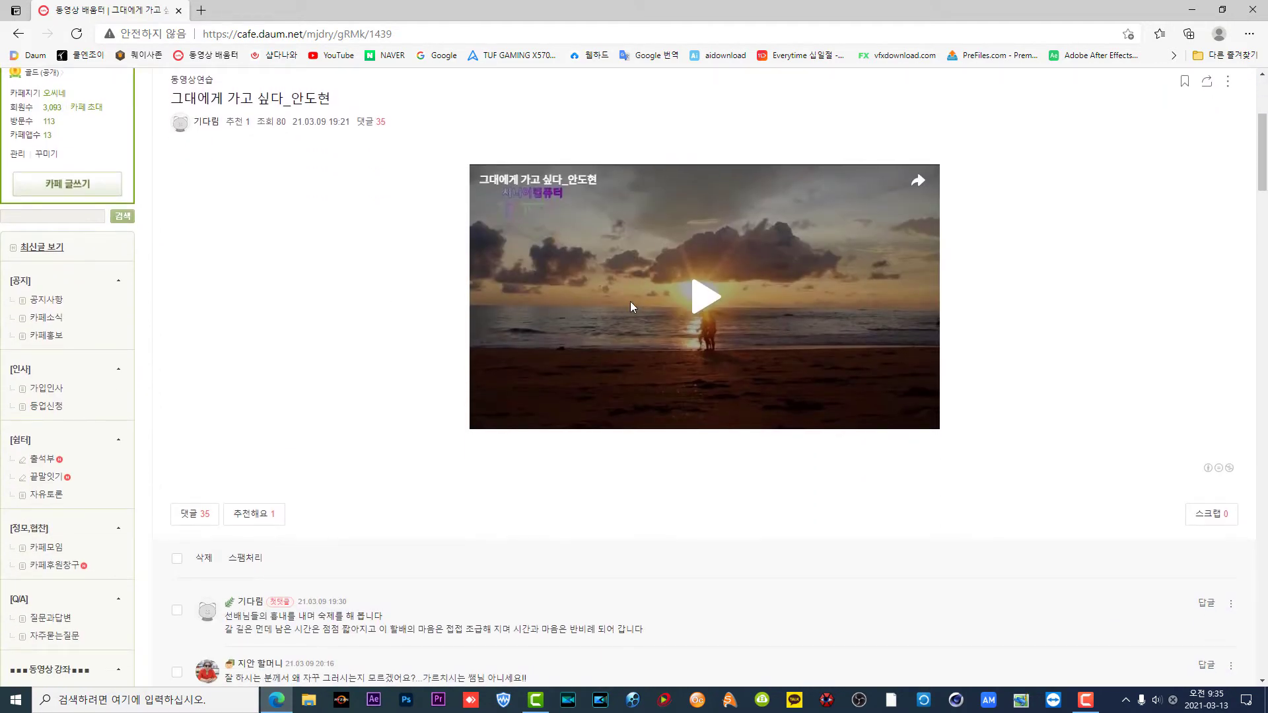
Step: Play the opening seconds of the post's video, replay them from the start, and pause on the ink-splatter transition
click(704, 297)
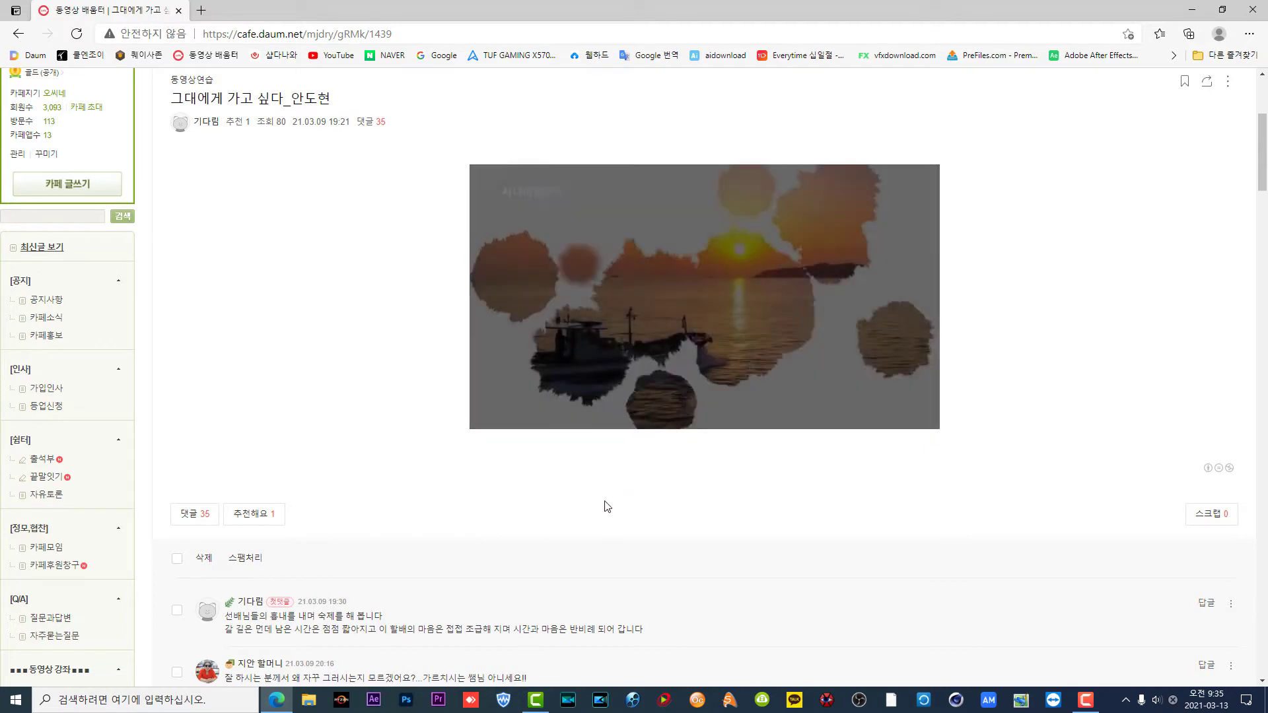
click(491, 417)
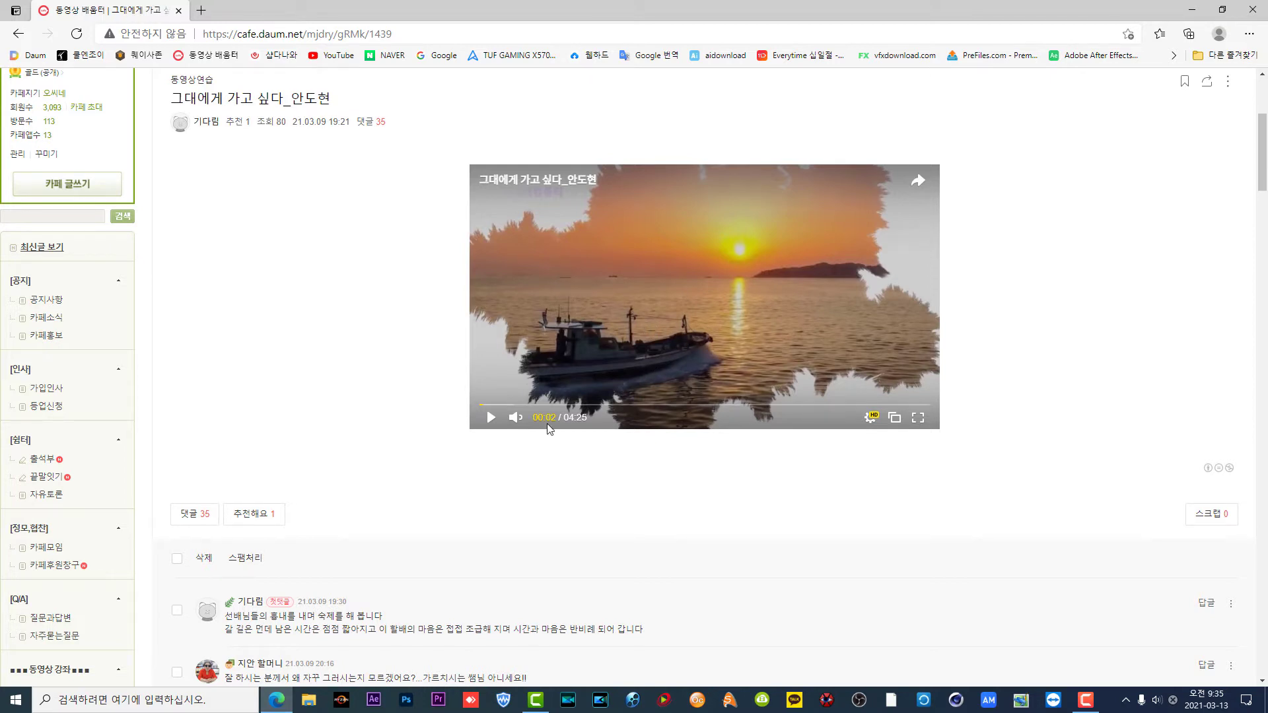
click(490, 413)
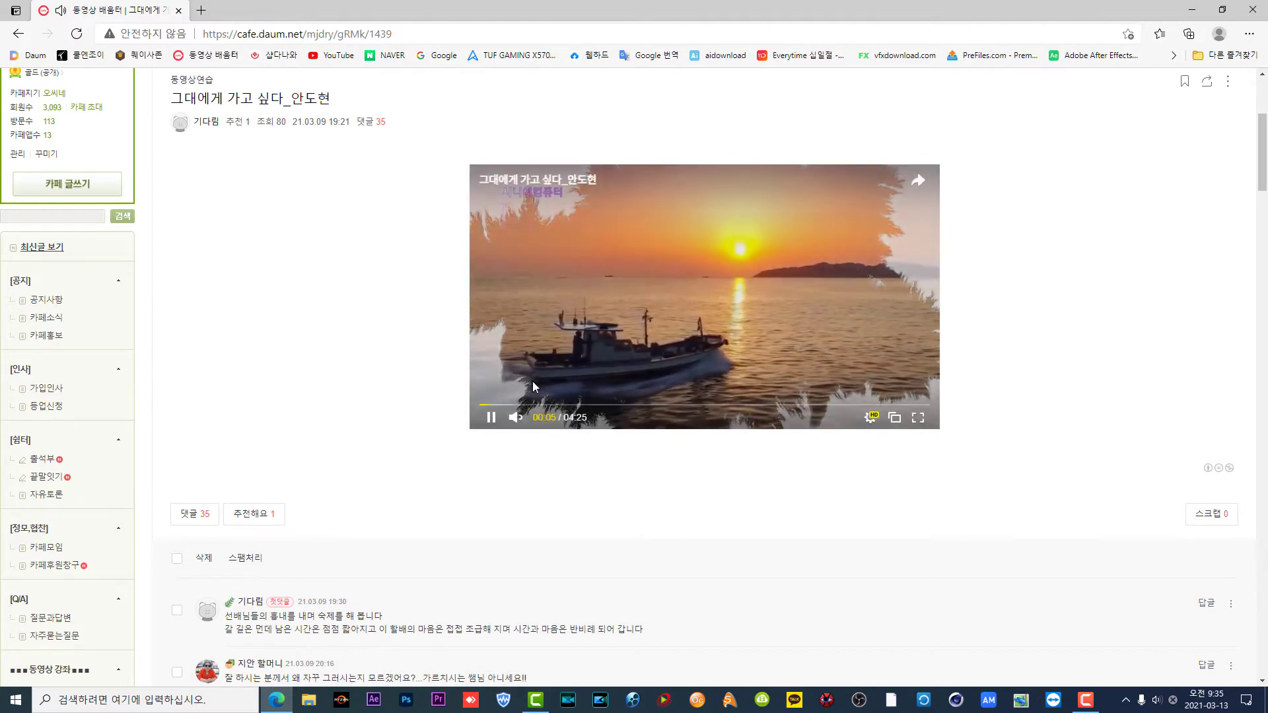
click(491, 415)
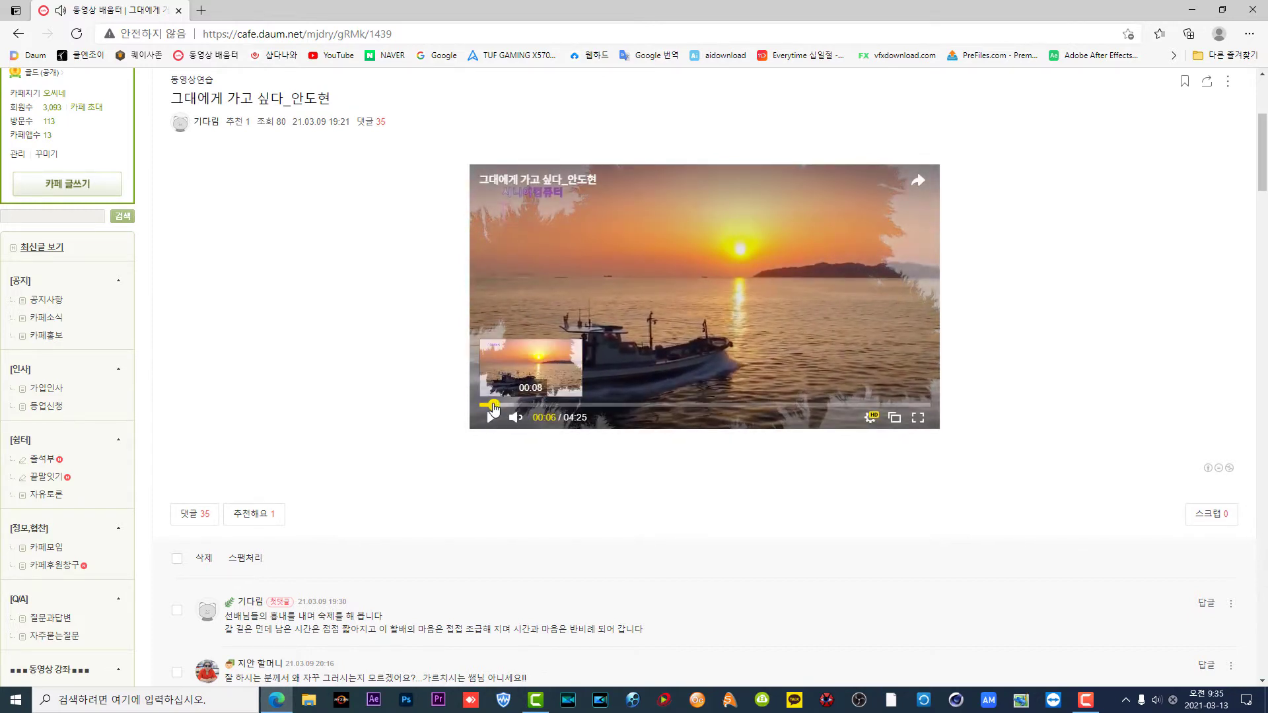
drag(492, 404, 473, 408)
click(491, 419)
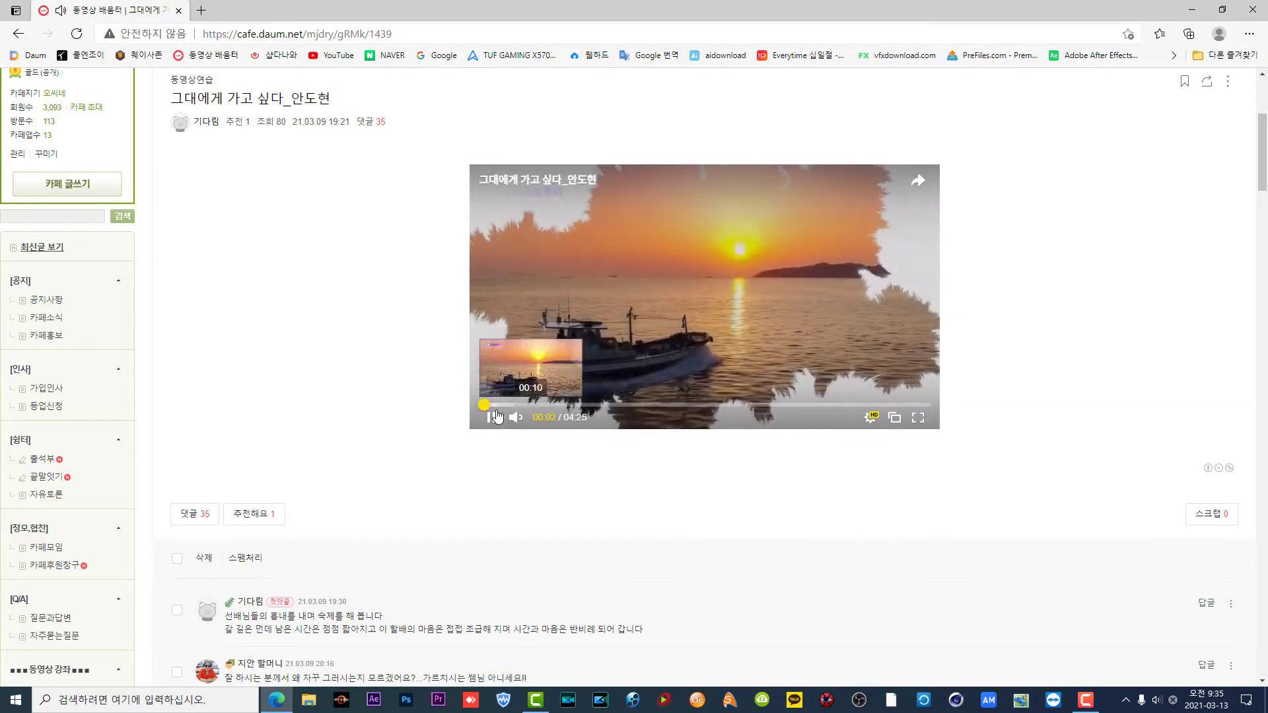
click(497, 414)
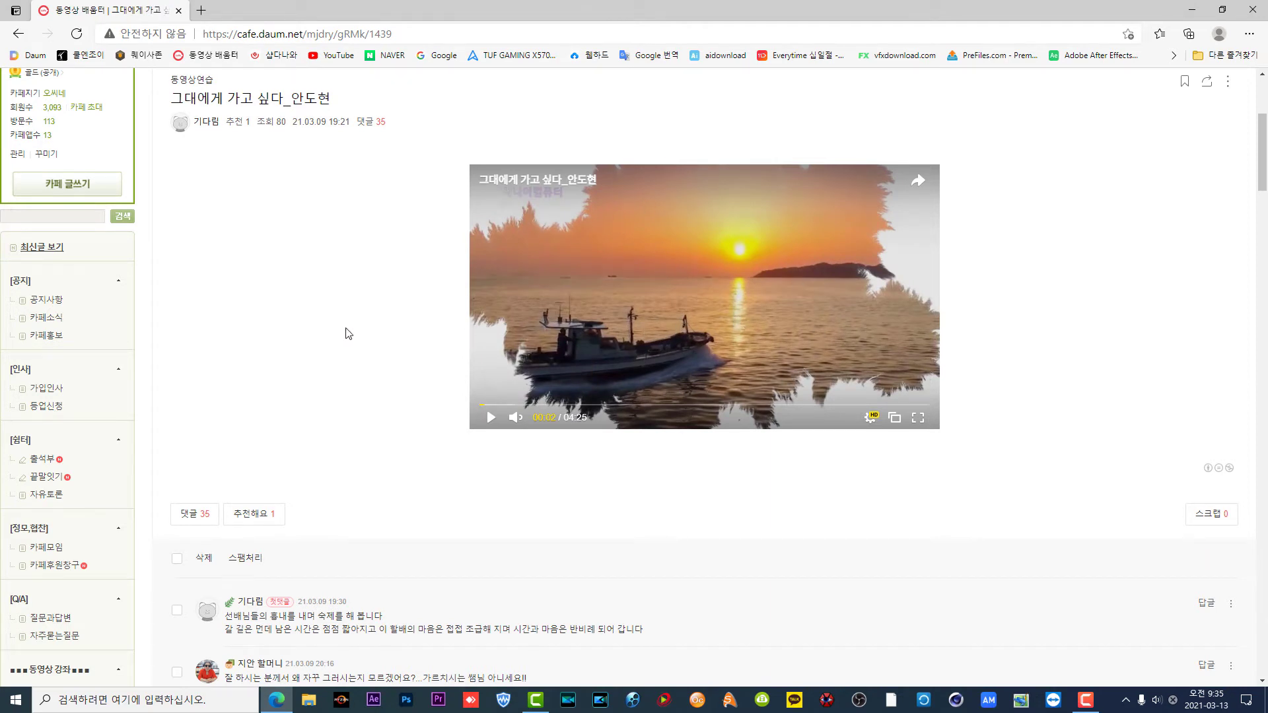
Step: Return to the cafe's latest posts and open "잉크브러쉬-DD Splatter Brushes 54342"
click(59, 255)
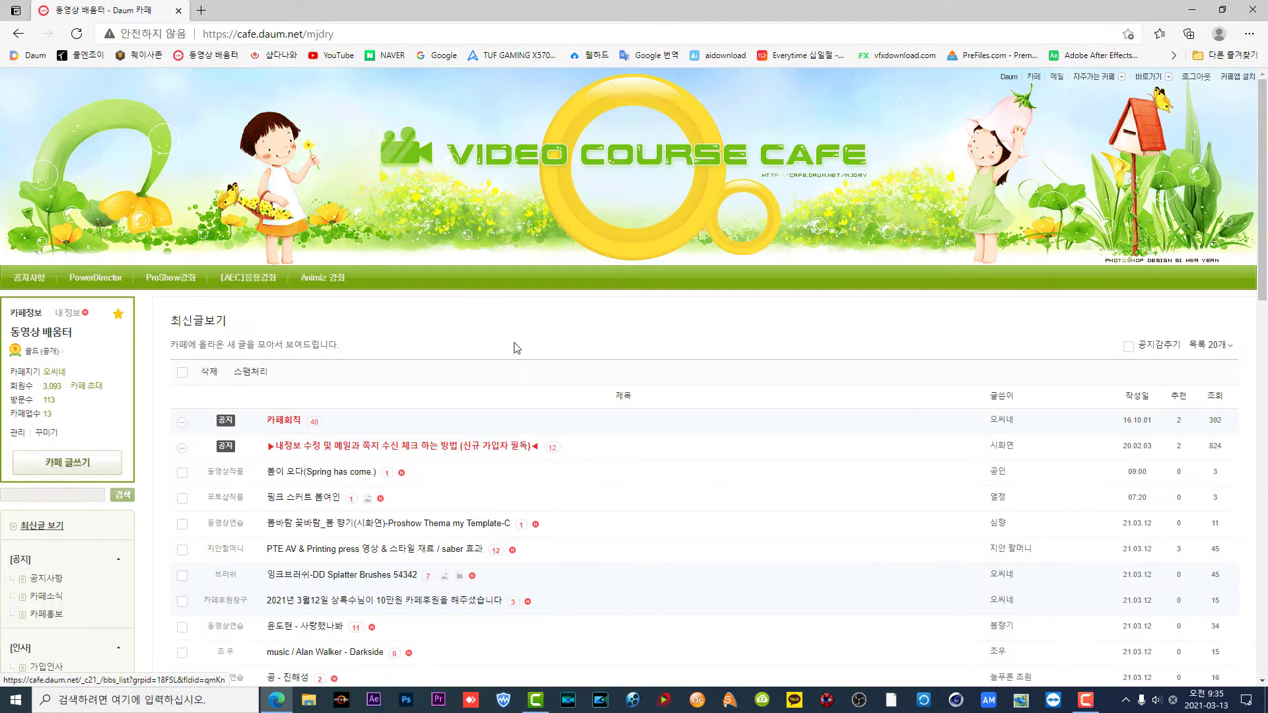
scroll(553, 365, down, 4)
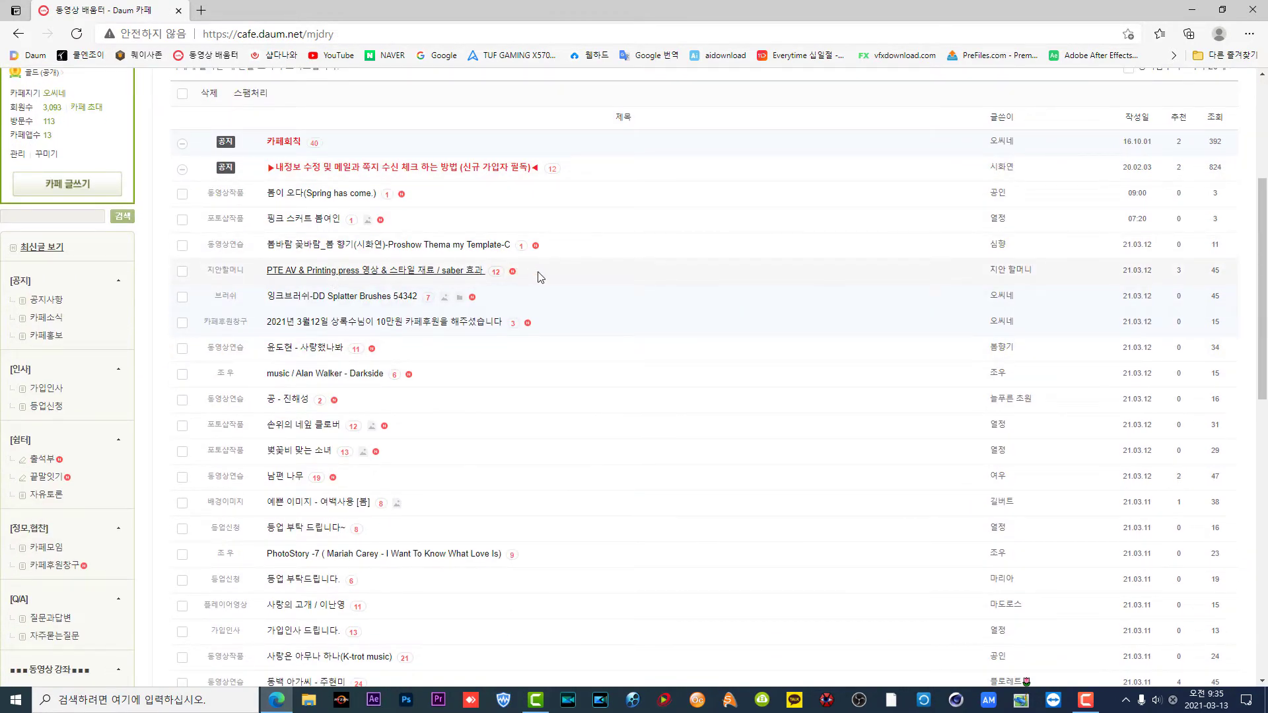
scroll(554, 279, down, 1)
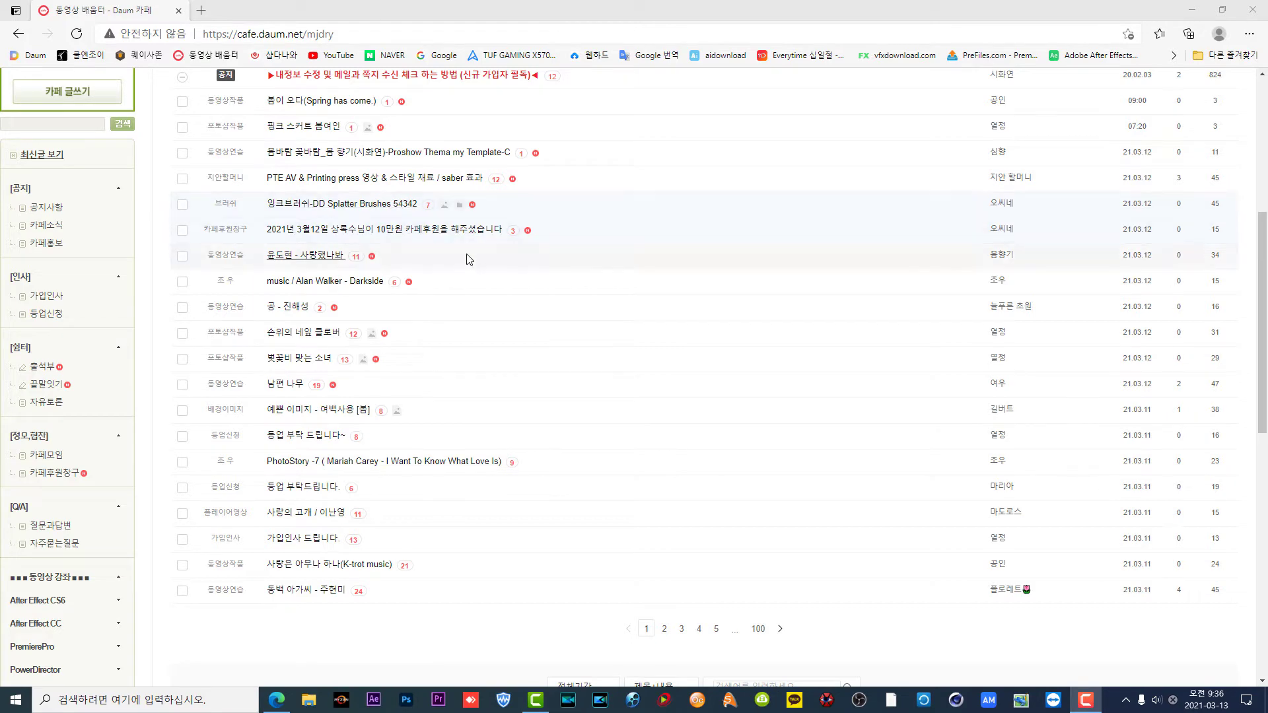
scroll(396, 278, up, 2)
click(374, 297)
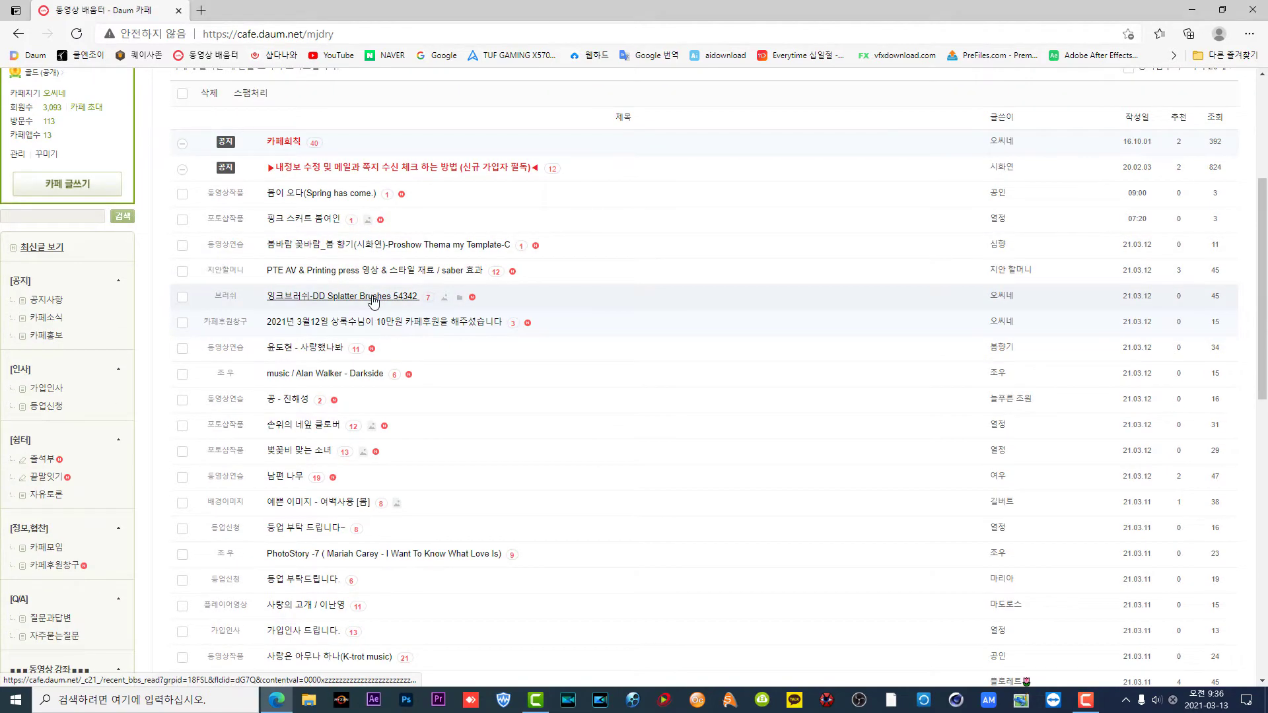
Step: Examine the splatter brush preview image and expand the post's list of attached files
scroll(374, 301, down, 2)
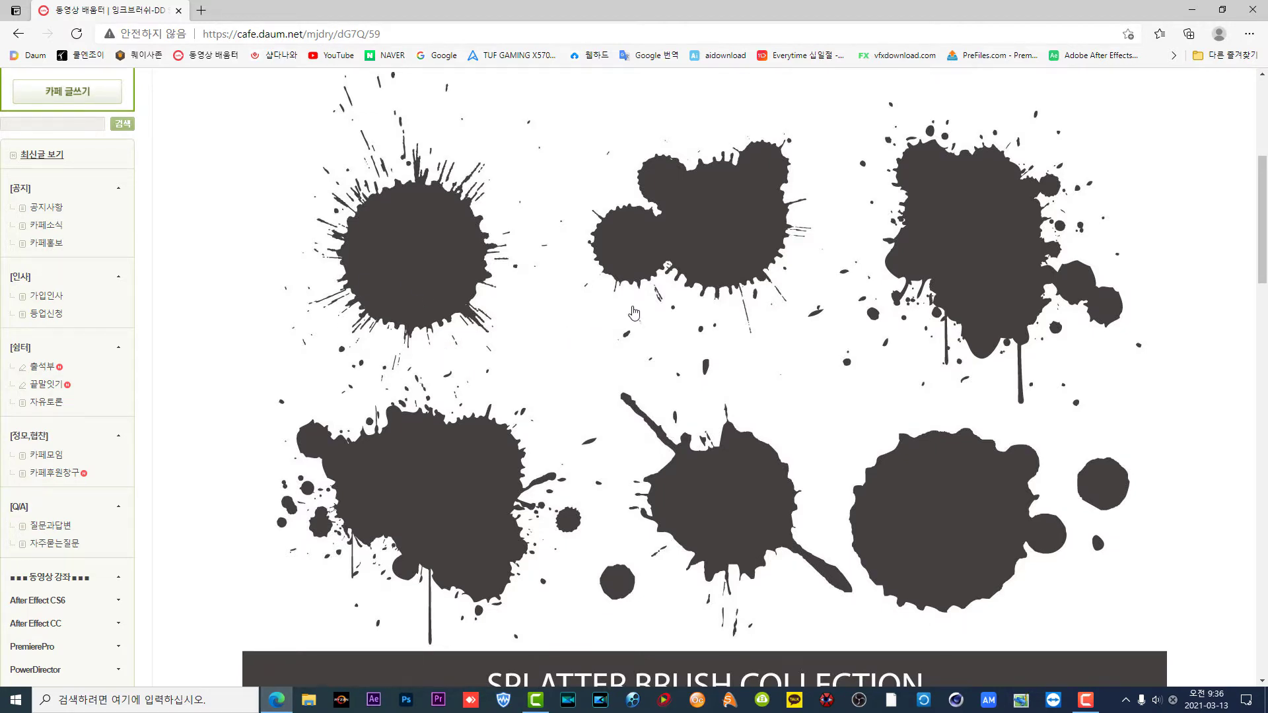
scroll(647, 306, down, 3)
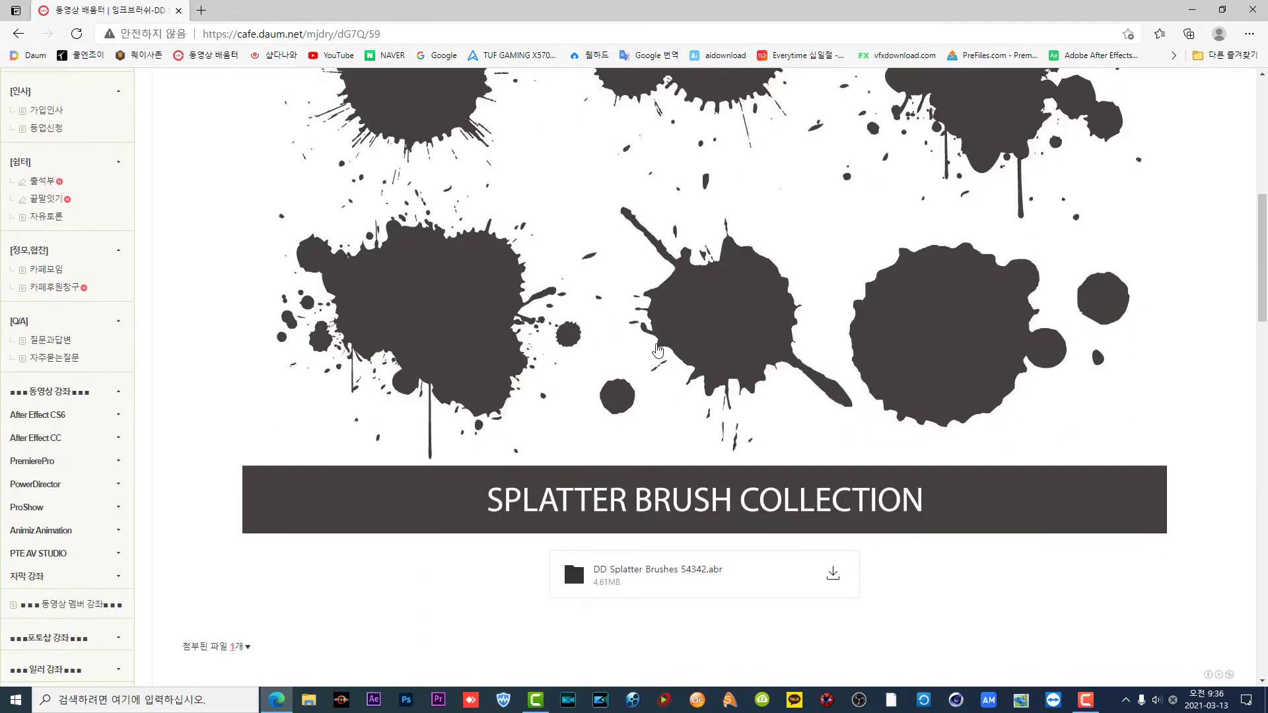
scroll(886, 345, up, 3)
scroll(813, 342, up, 2)
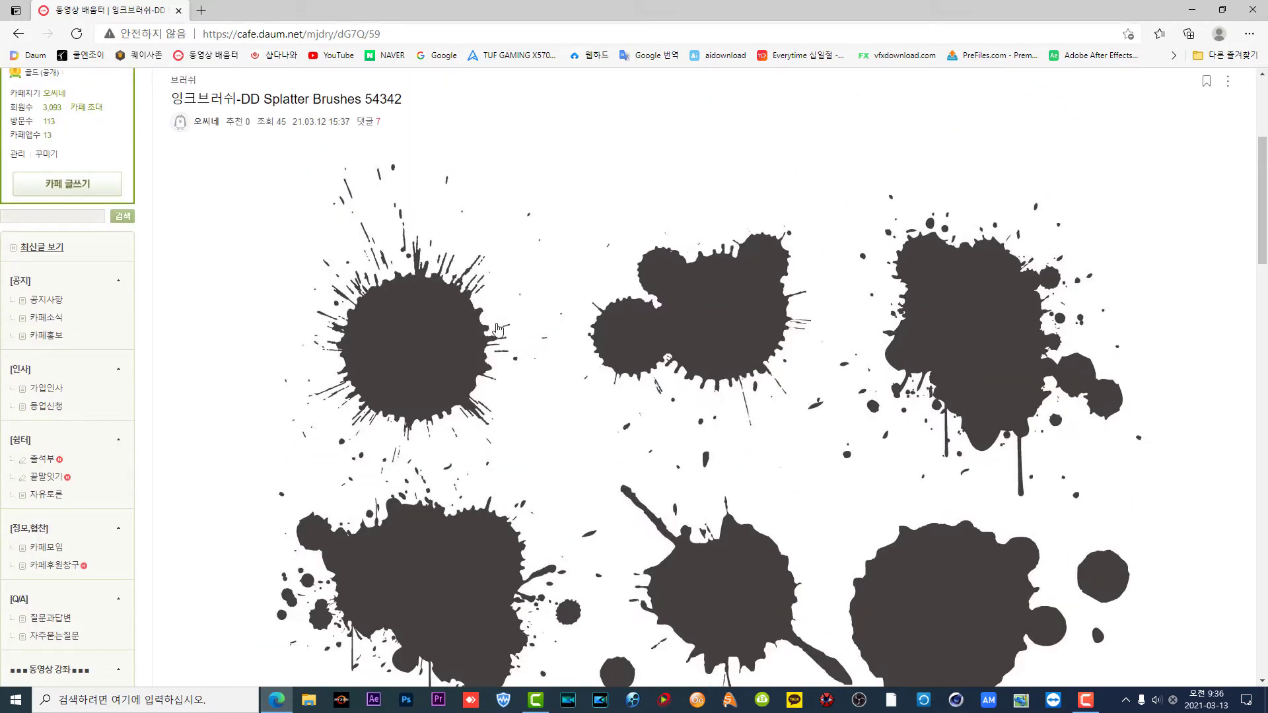
scroll(495, 331, down, 8)
click(242, 368)
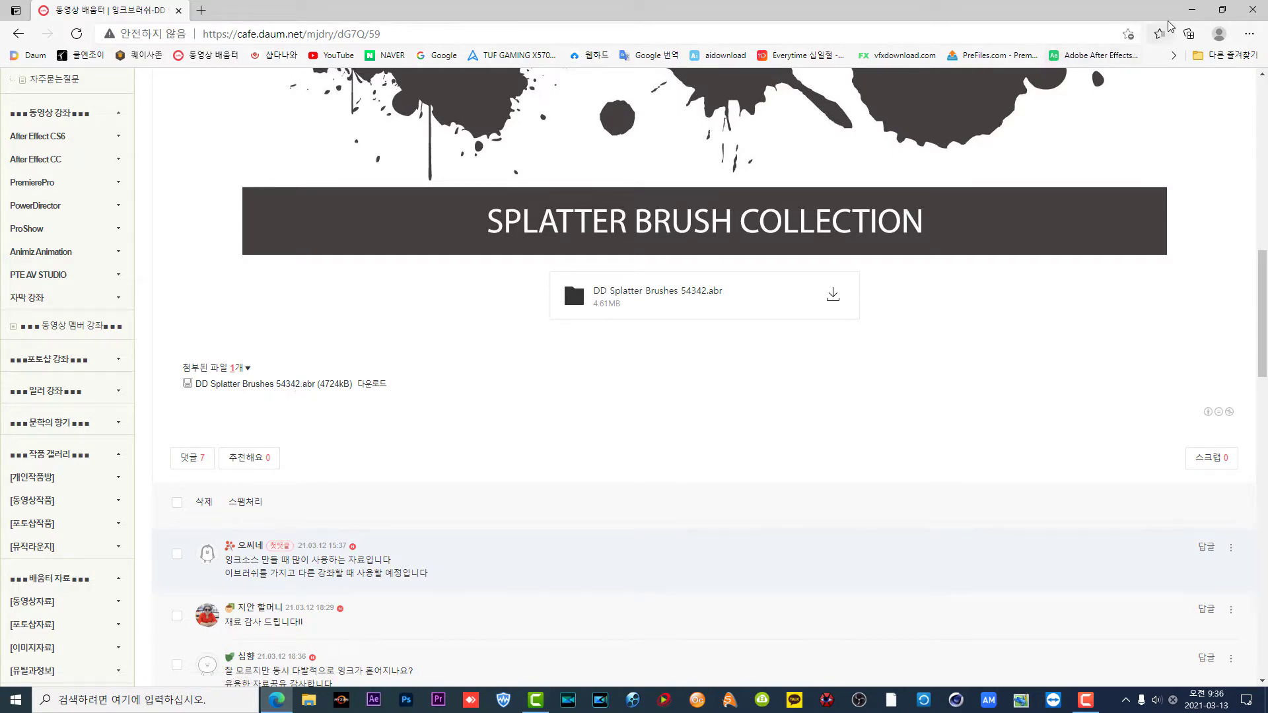
Step: Minimize the browser and extract DD_Splatter_Brushes_54342.zip into a folder of the same name on the desktop
click(1192, 10)
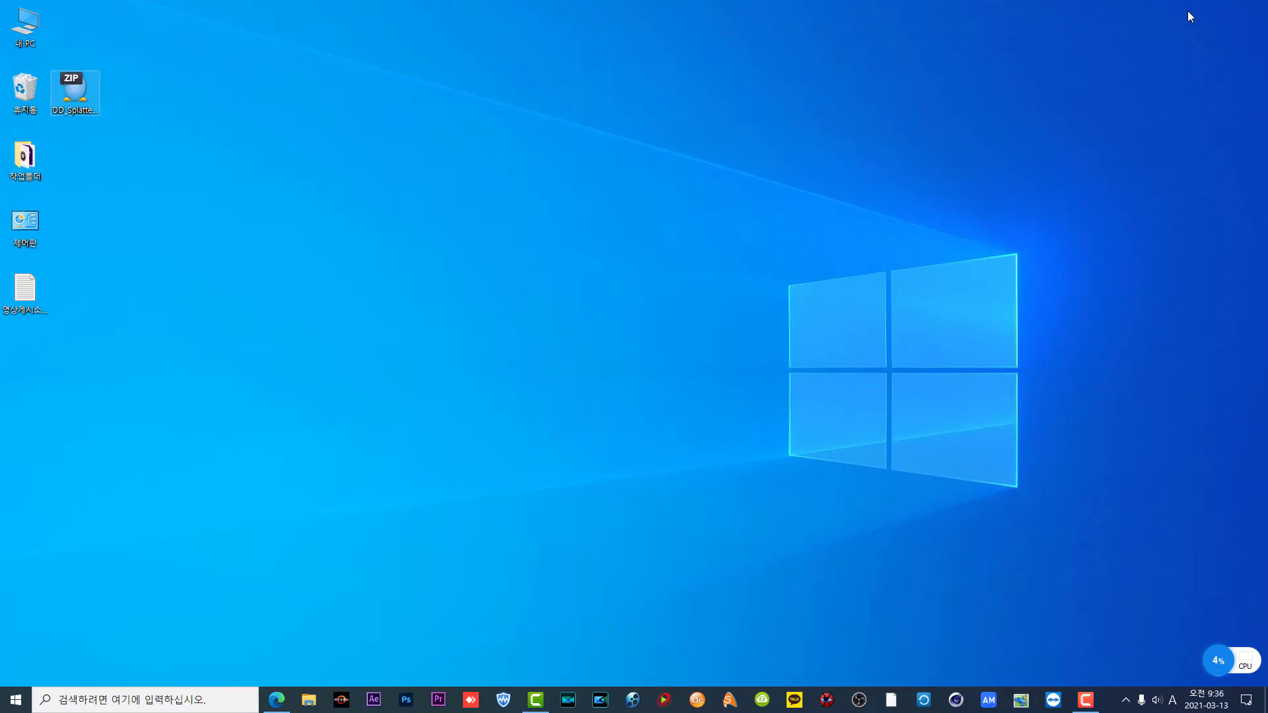
drag(74, 89, 388, 330)
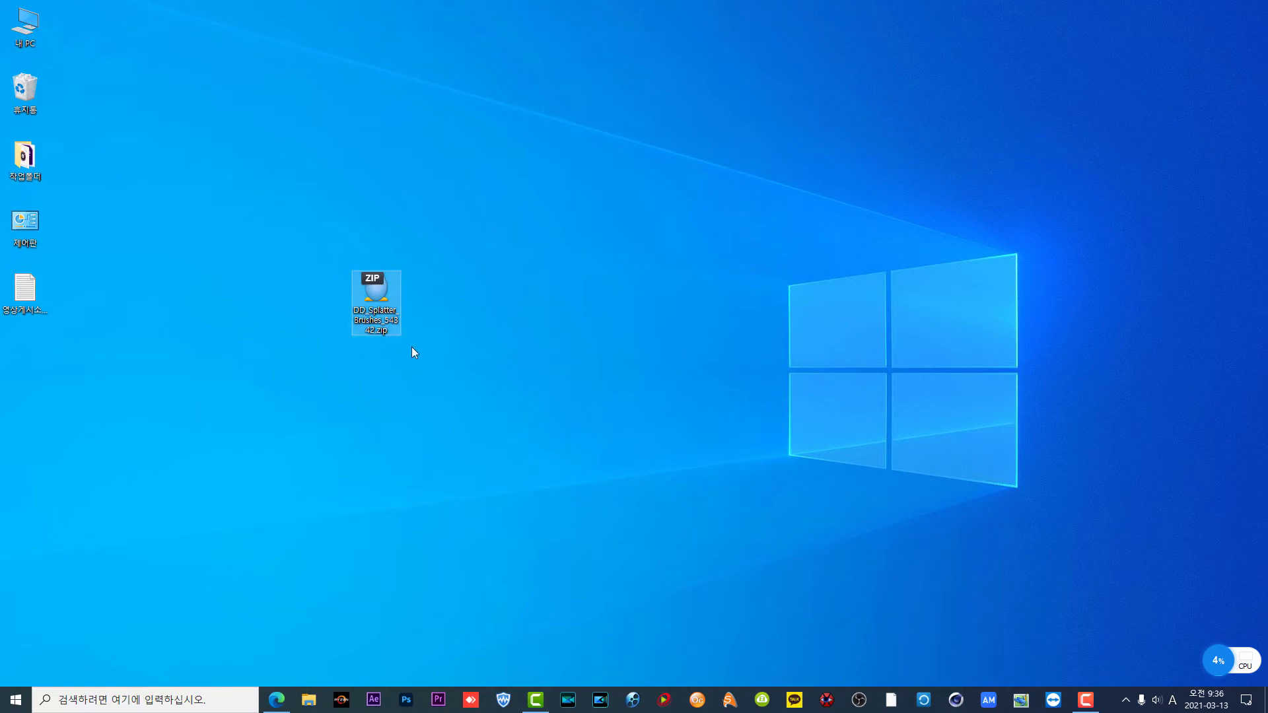
double_click(382, 291)
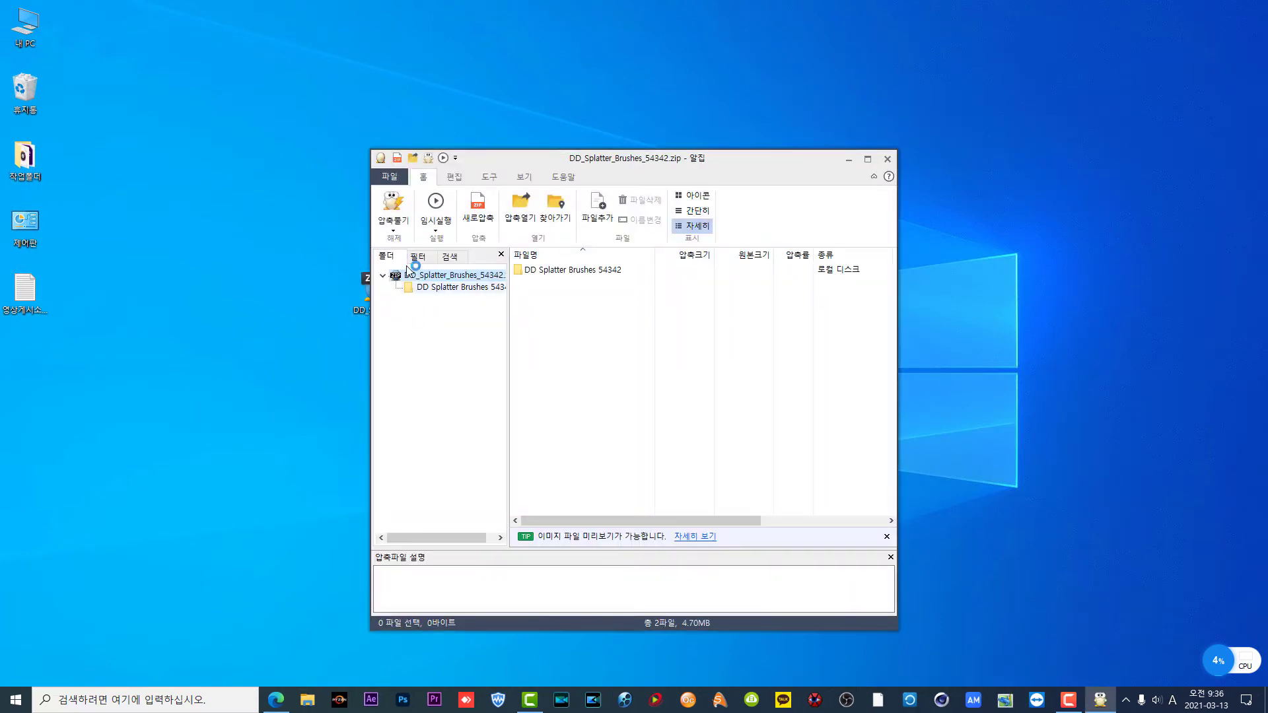
click(394, 224)
click(690, 491)
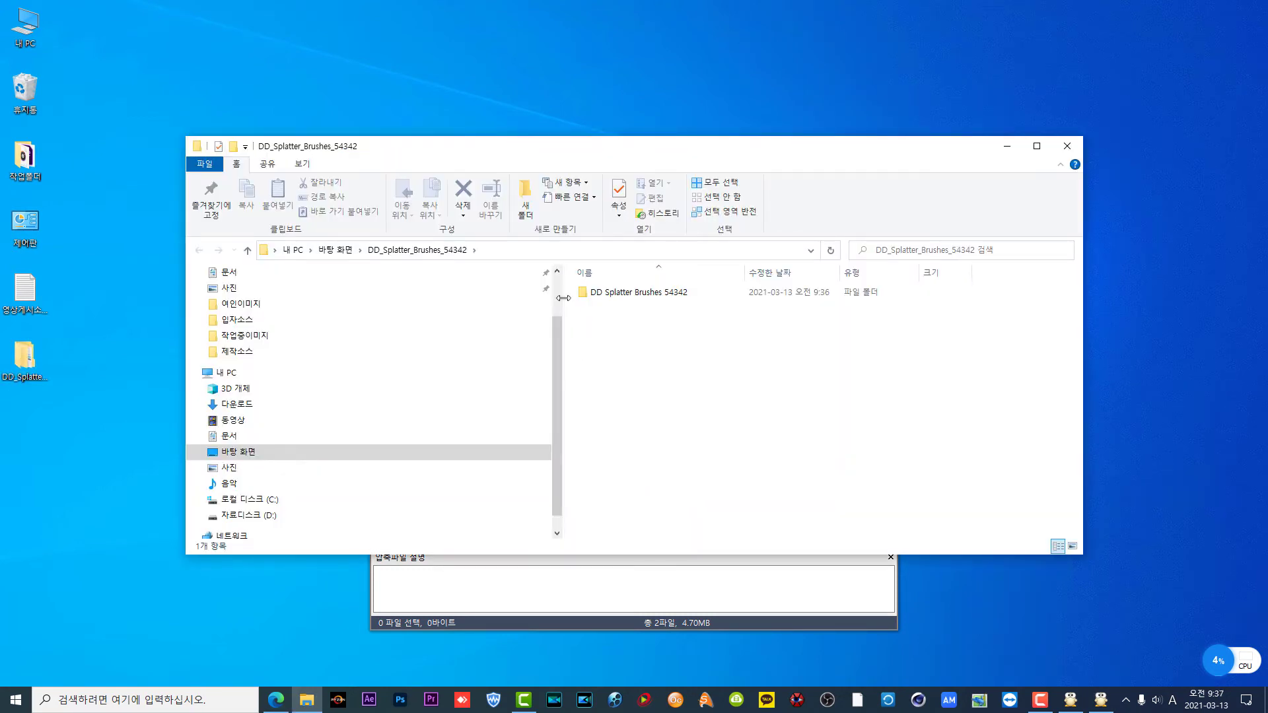
Step: Open the extracted DD Splatter Brushes 54342 subfolder, view Splatter-Brush-Preview.jpg, and close the image
double_click(608, 296)
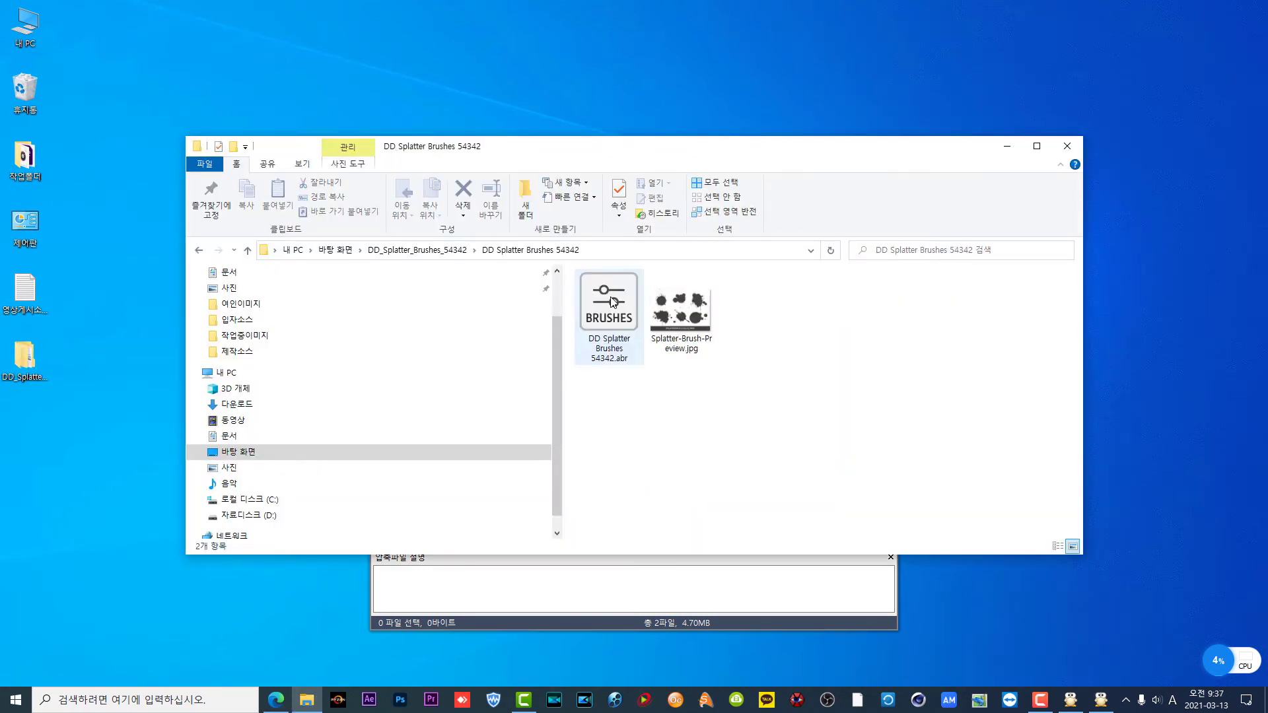
click(685, 323)
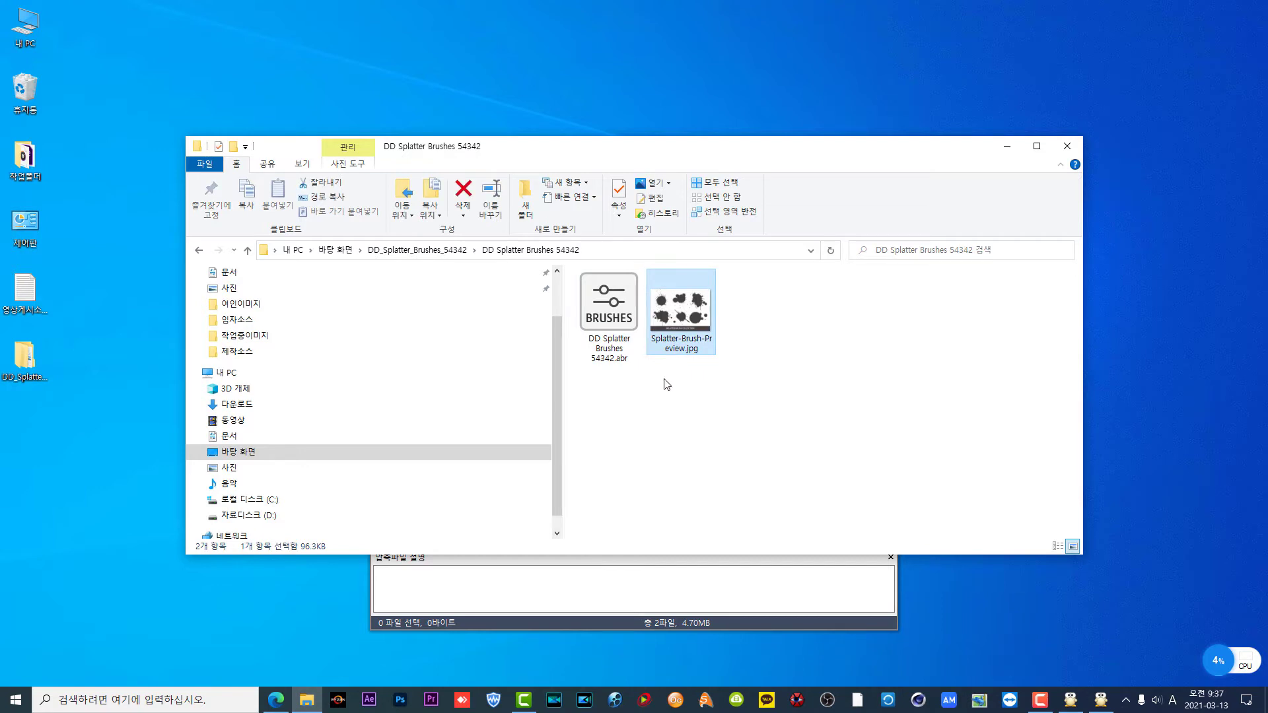
click(609, 317)
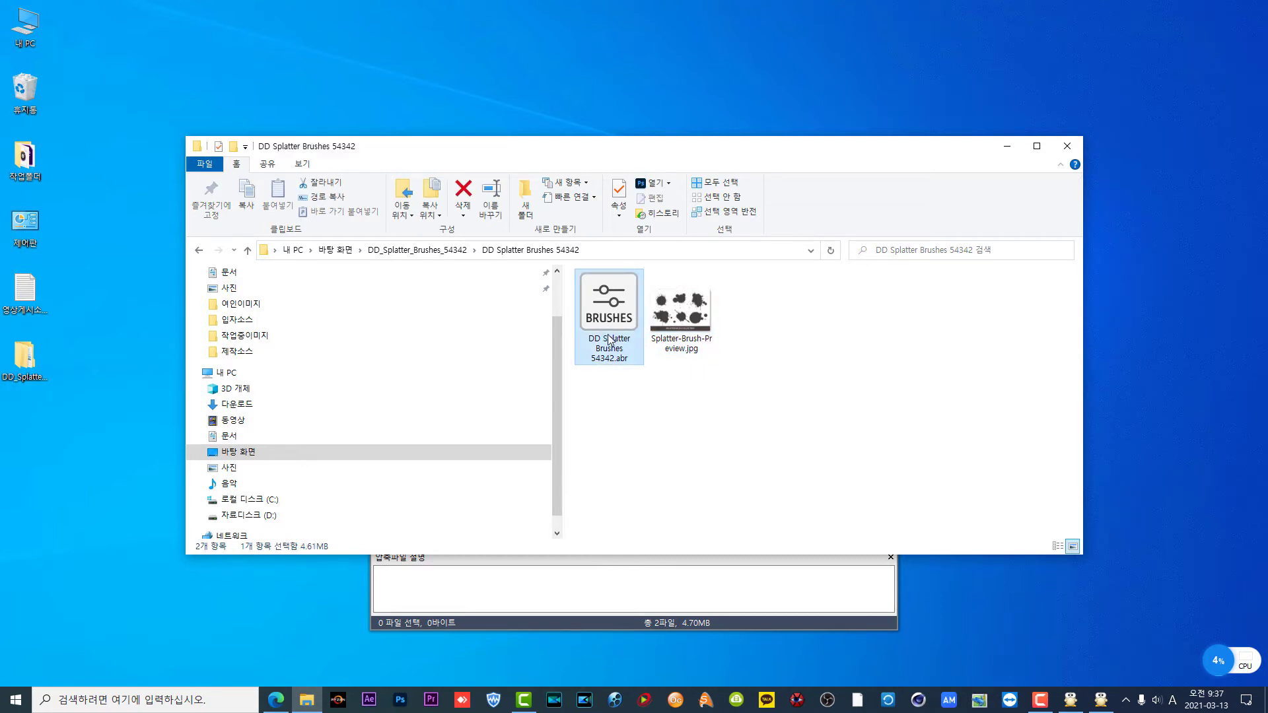
double_click(704, 318)
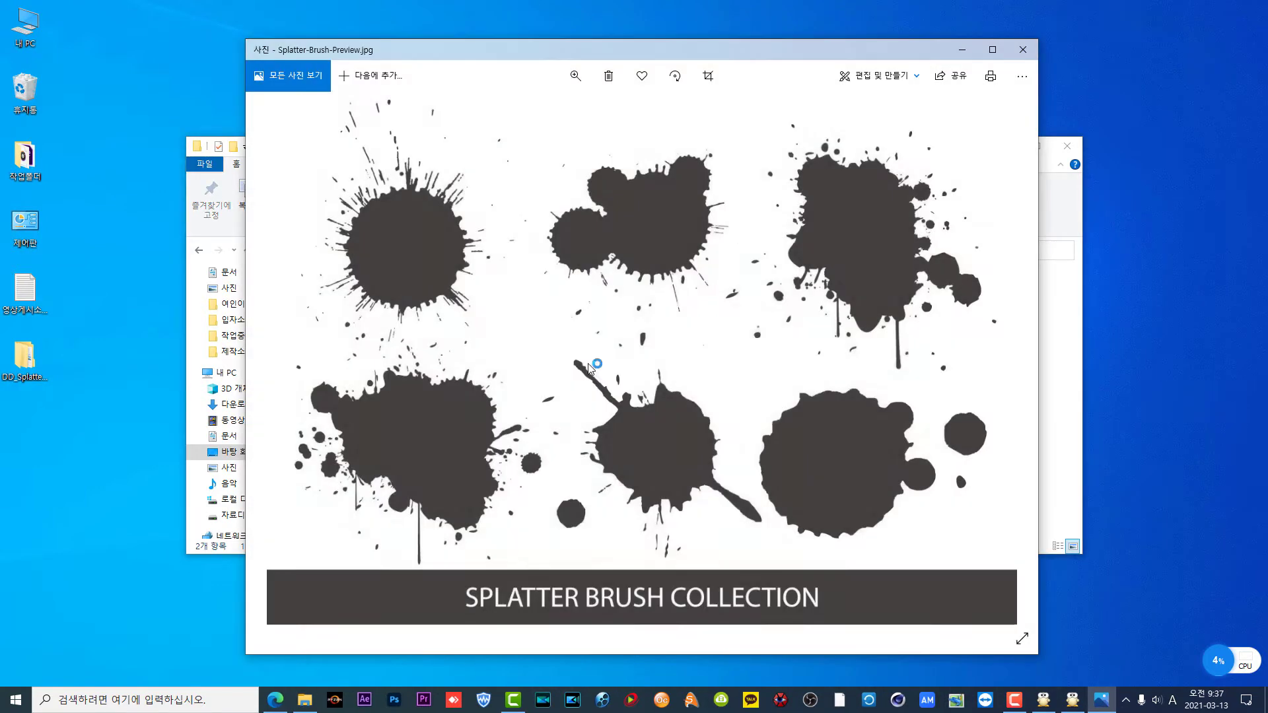
click(1023, 53)
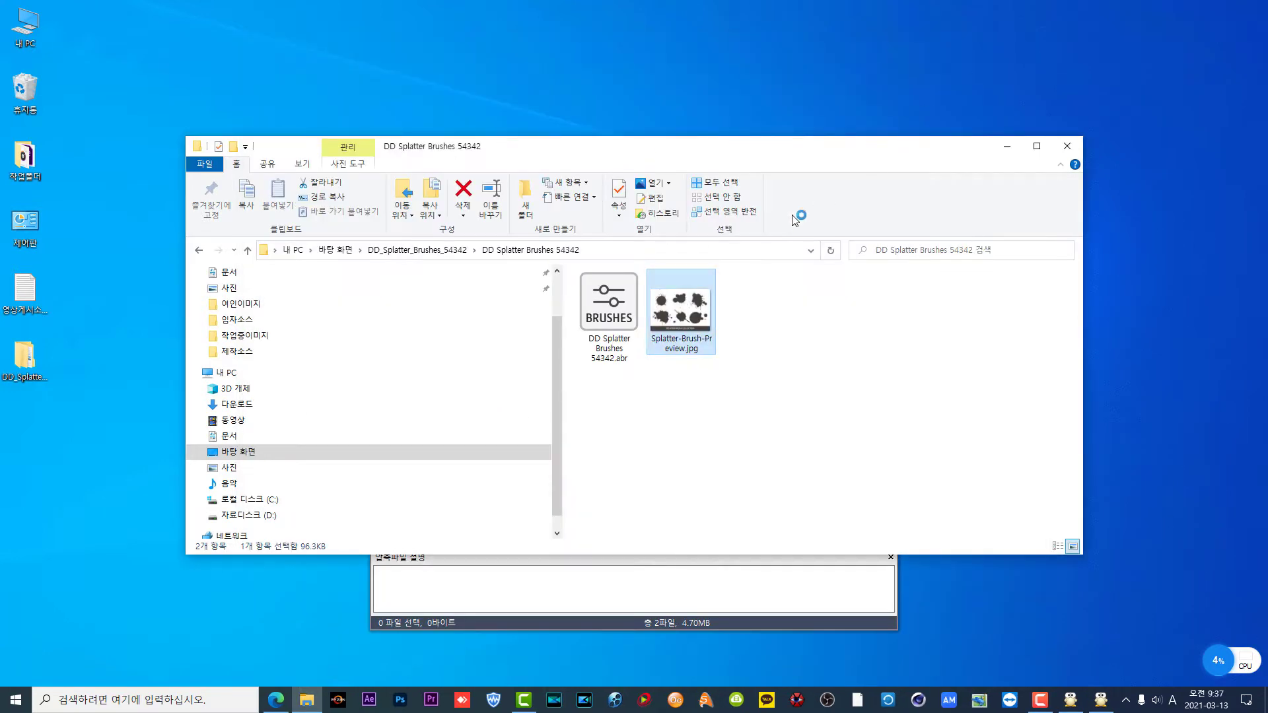
Step: Copy the brush file DD Splatter Brushes 54342.abr
click(622, 309)
right_click(622, 309)
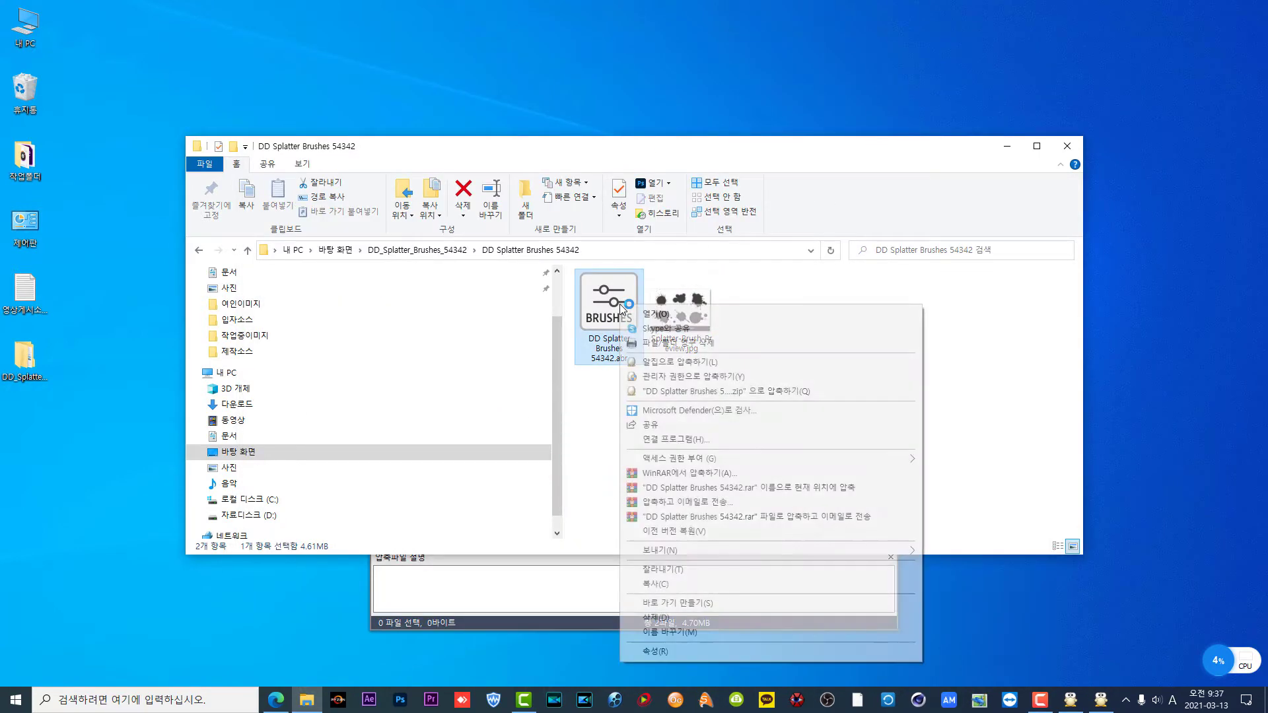
click(699, 585)
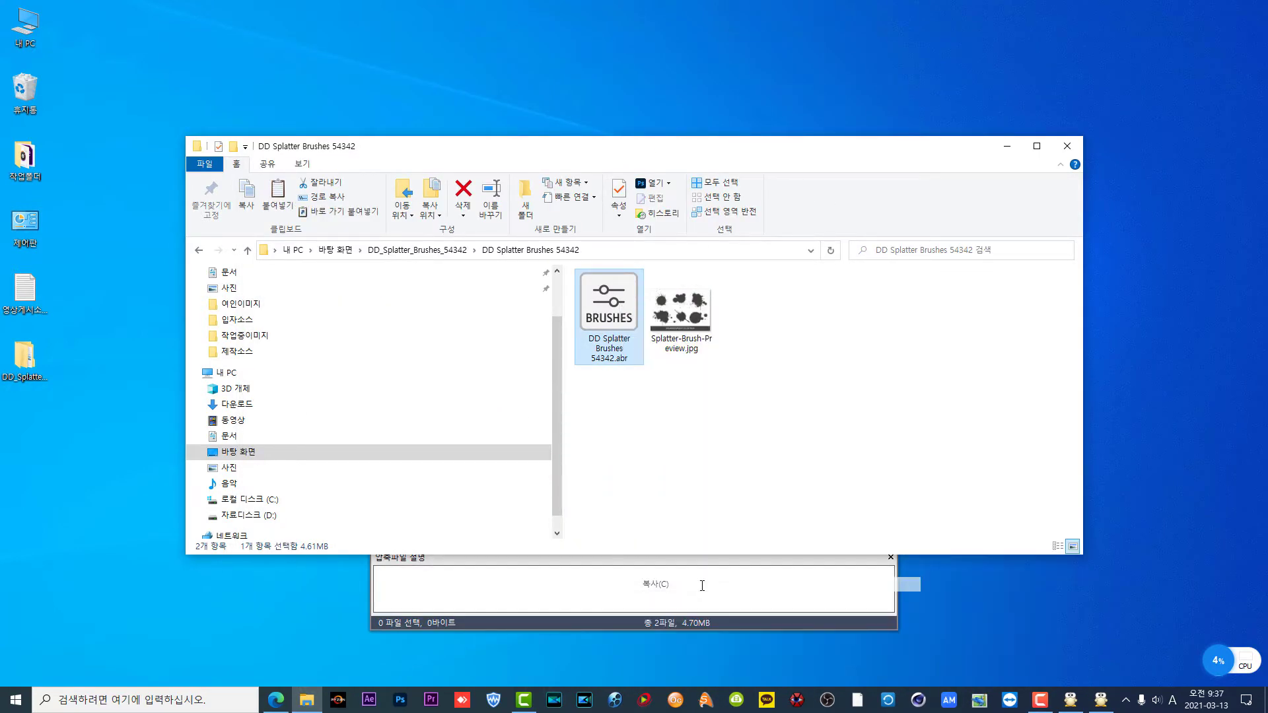
Step: Go to the Photoshop brush folder C:\Program Files\Adobe\Adobe Photoshop 2021\Presets\Brushes
scroll(297, 356, down, 1)
click(285, 487)
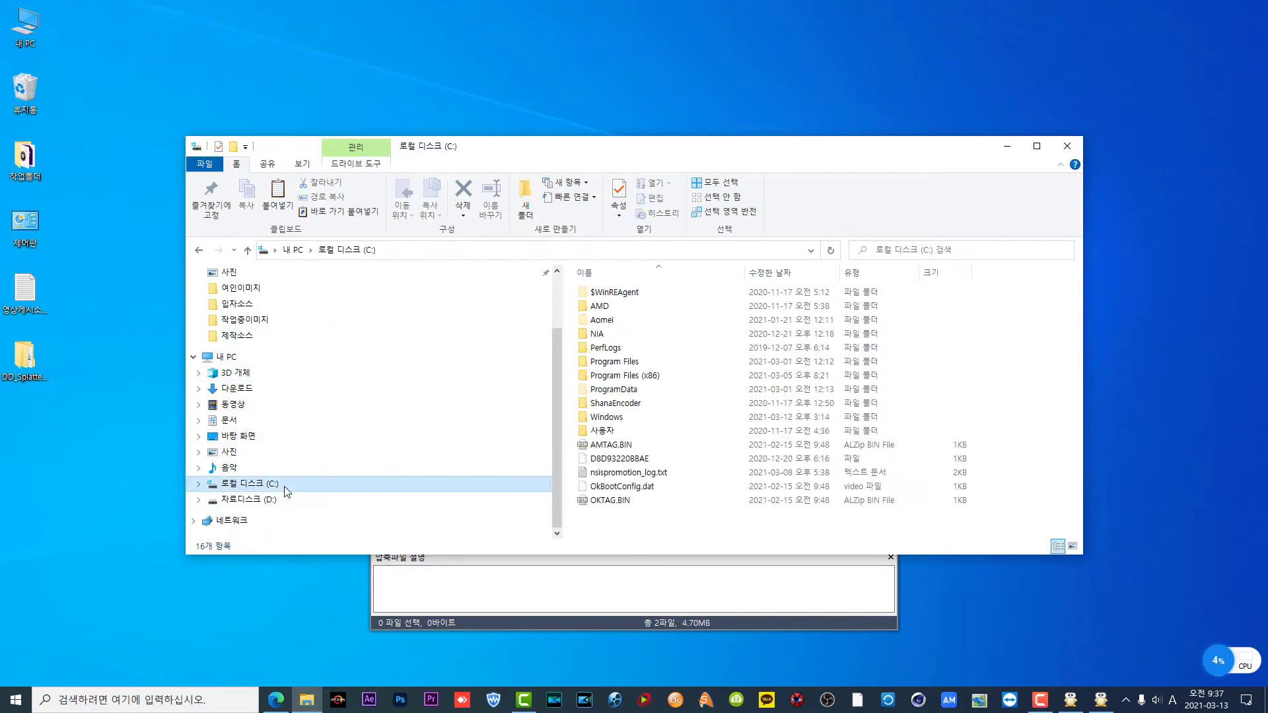
double_click(642, 366)
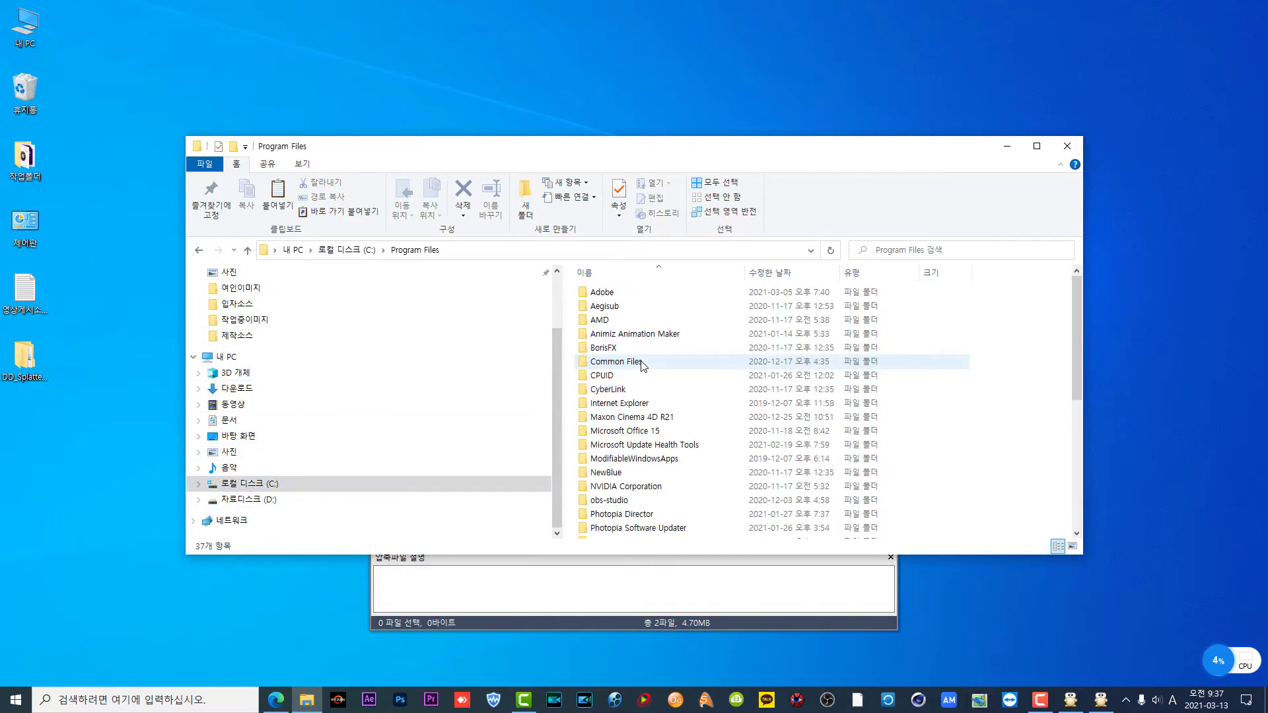
double_click(613, 295)
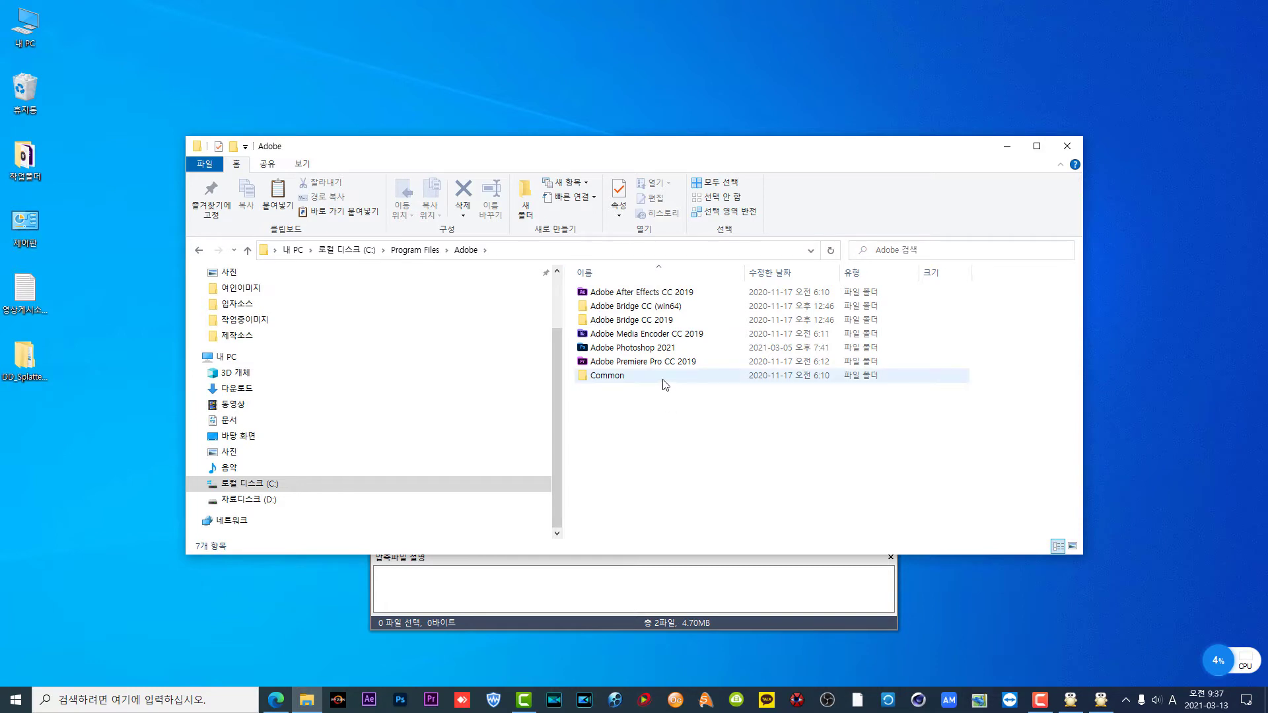
click(611, 351)
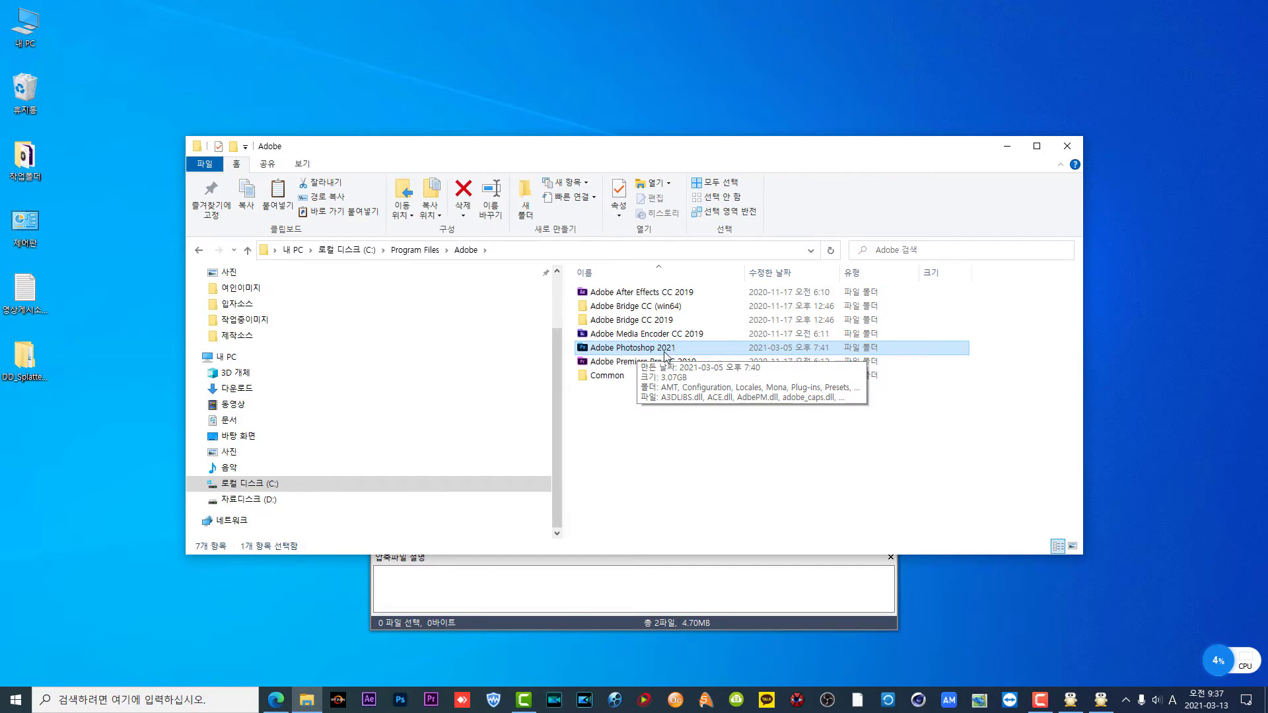
double_click(621, 354)
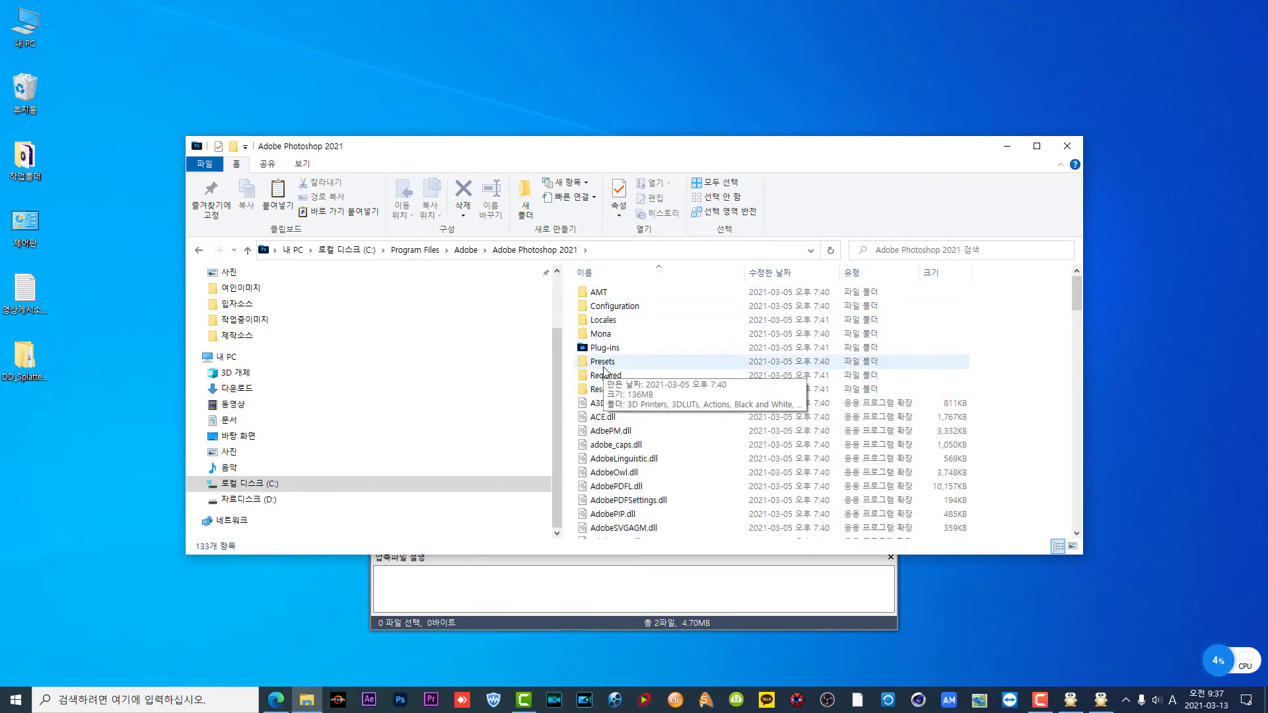
mouse_move(606, 366)
mouse_down()
mouse_move(618, 360)
mouse_move(580, 362)
mouse_move(631, 375)
mouse_move(616, 370)
mouse_up()
double_click(615, 369)
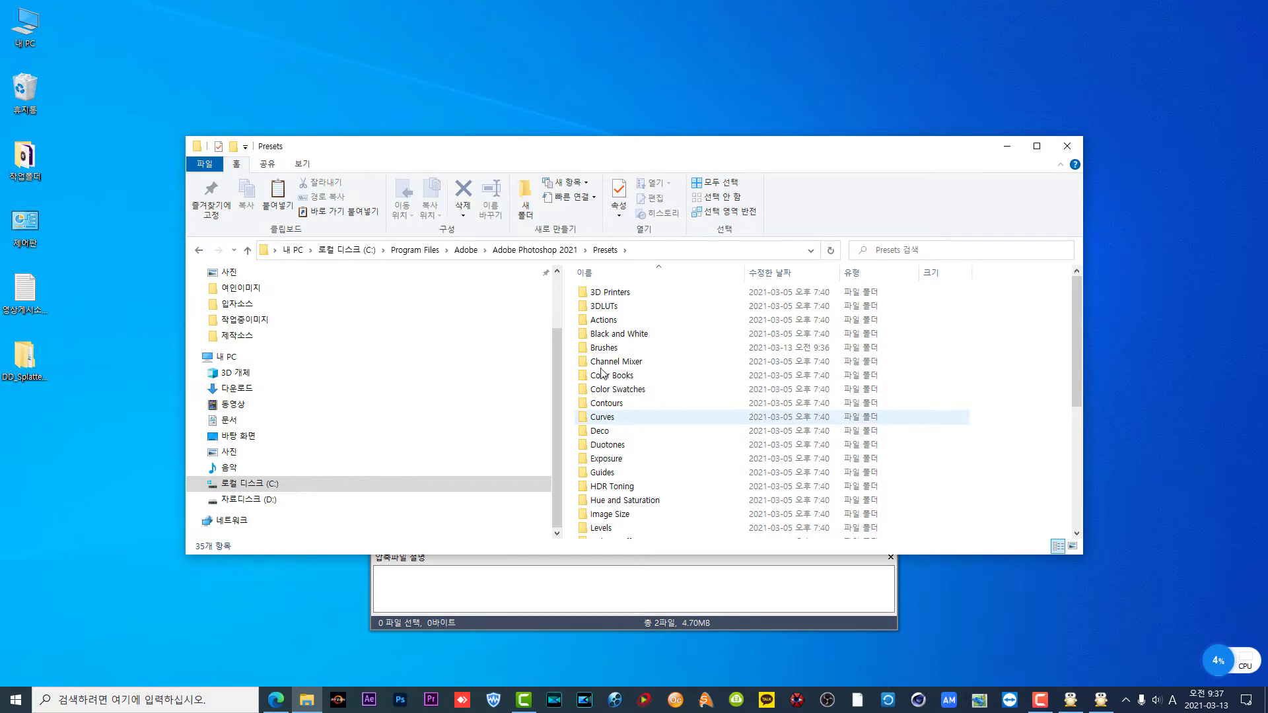
drag(575, 343, 624, 357)
double_click(617, 350)
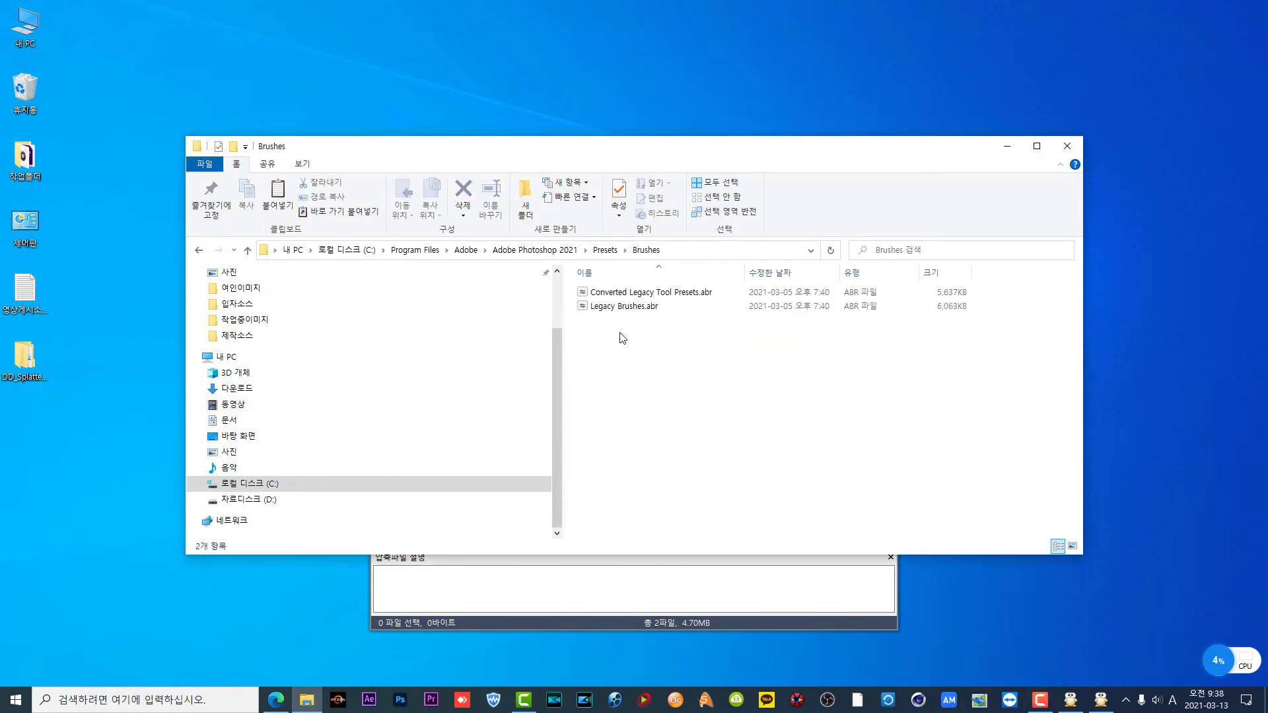
Step: Paste DD Splatter Brushes 54342.abr into the Photoshop 2021 Brushes folder, granting administrator permission for the copy
right_click(621, 336)
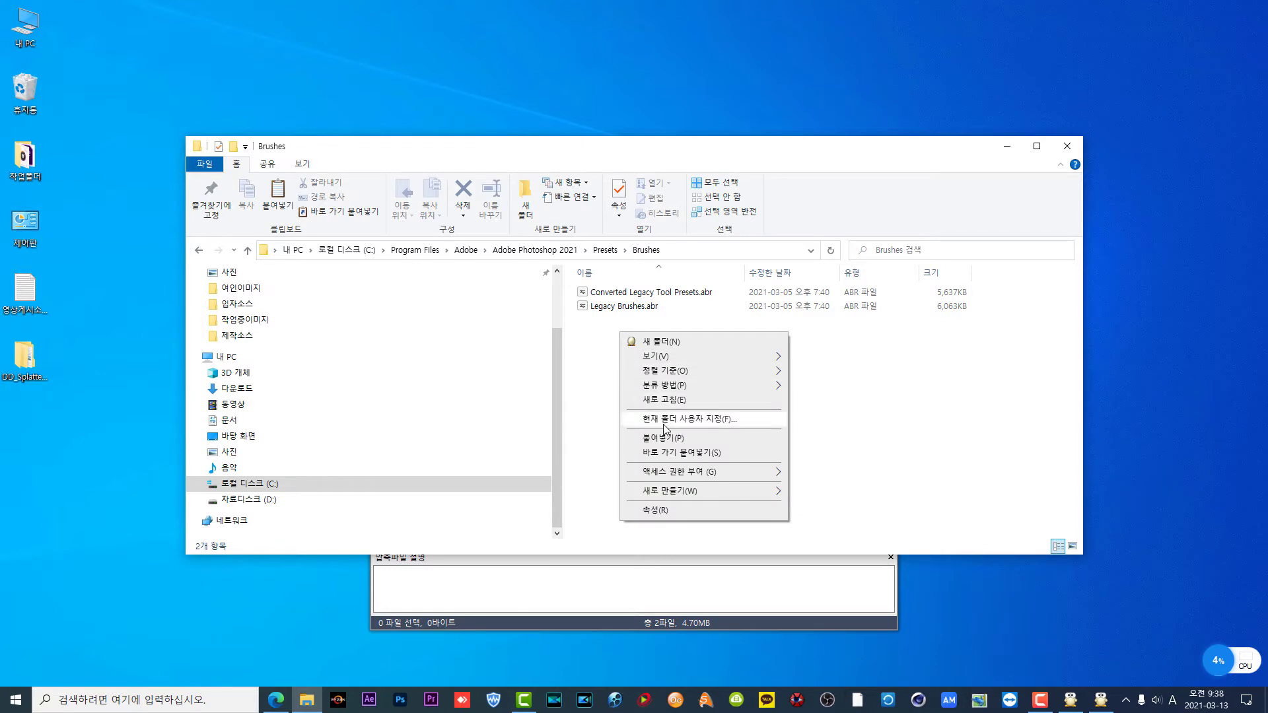
click(653, 439)
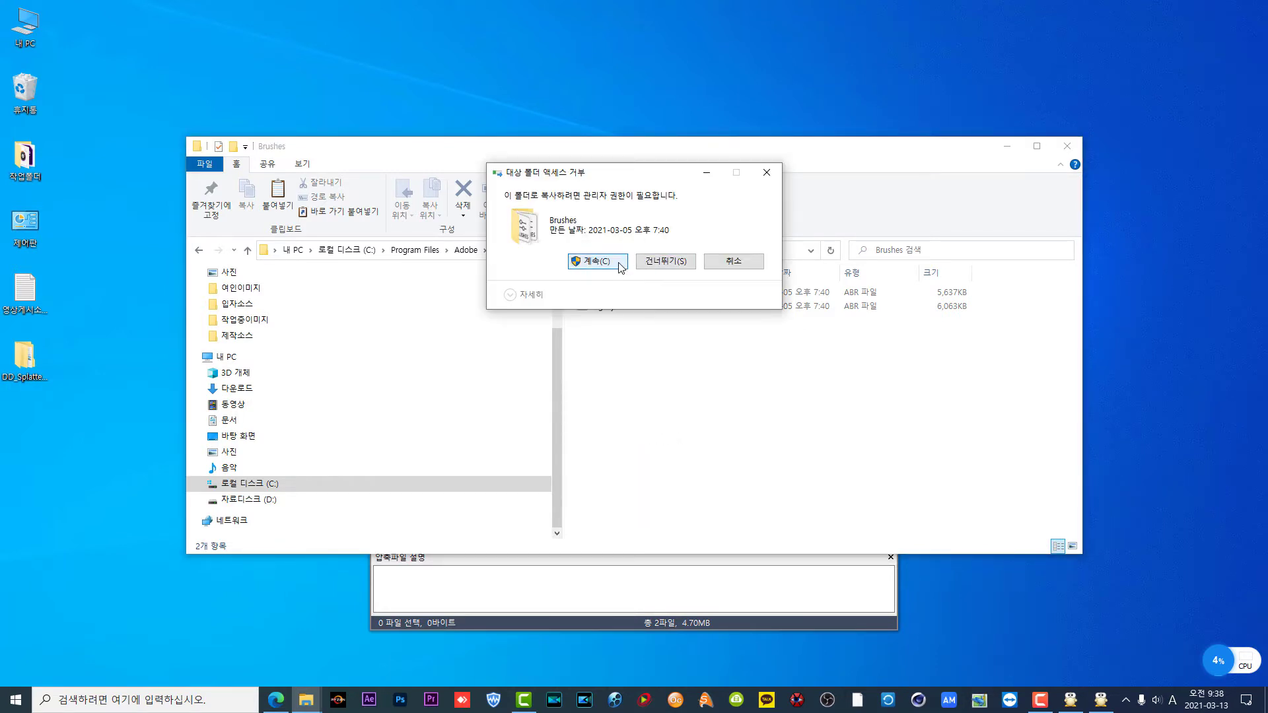
click(597, 261)
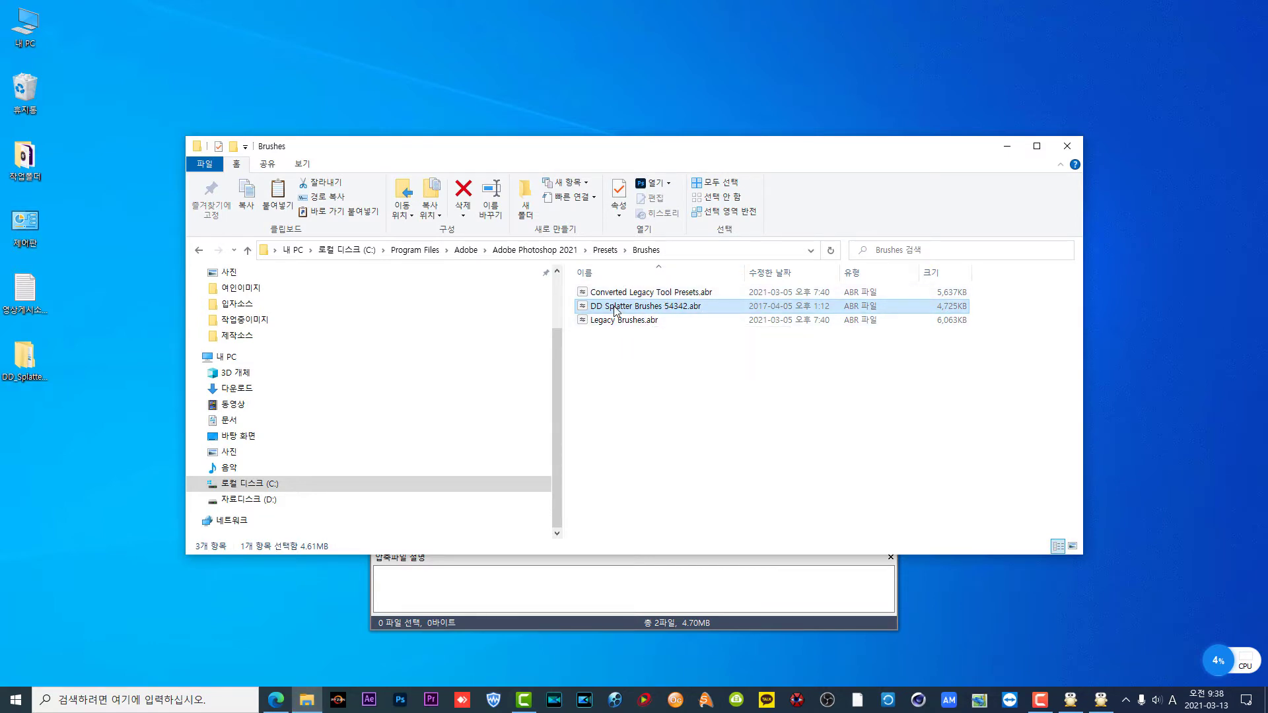
click(636, 334)
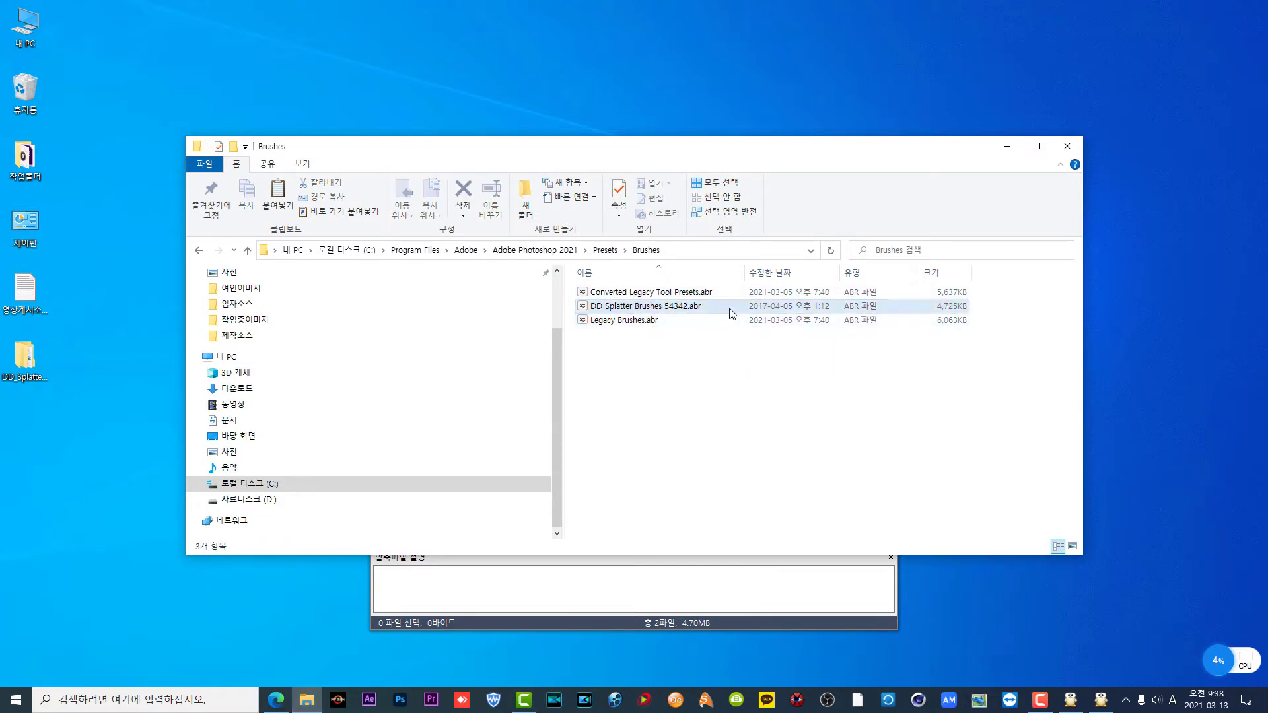
Step: Close the Brushes folder window, the extraction result dialog and the archive program
click(1066, 146)
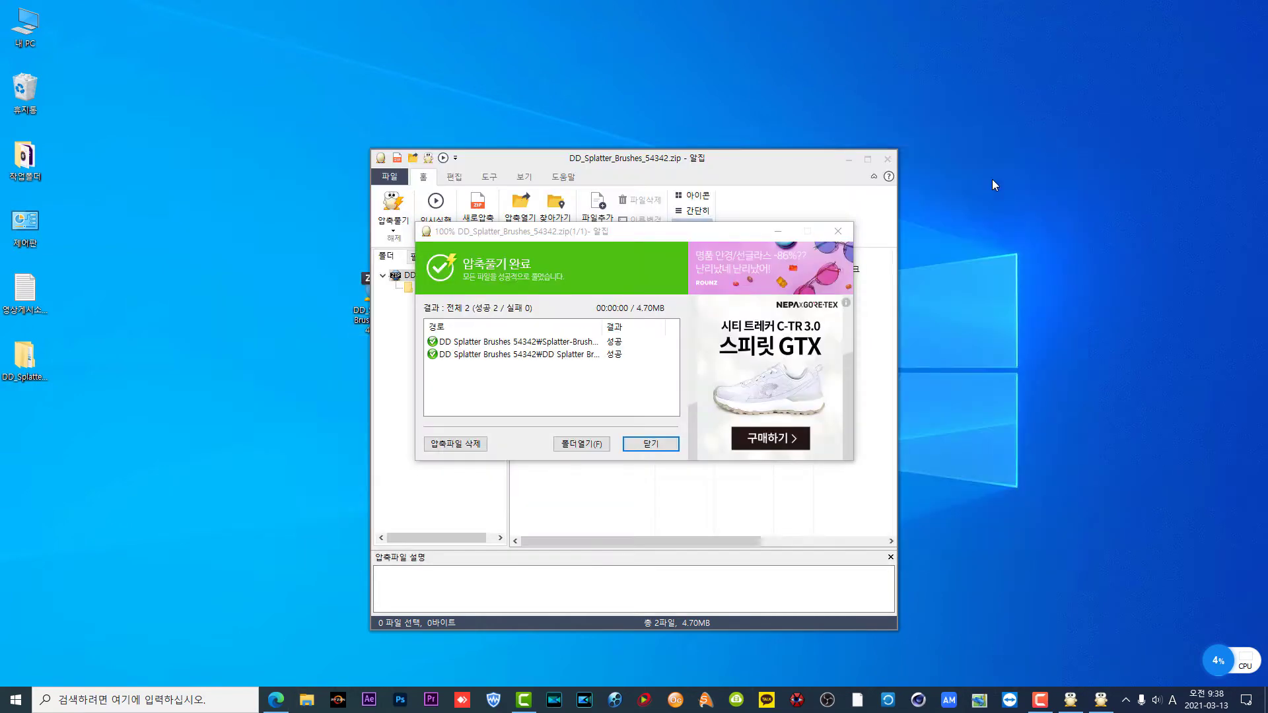
click(838, 232)
click(887, 159)
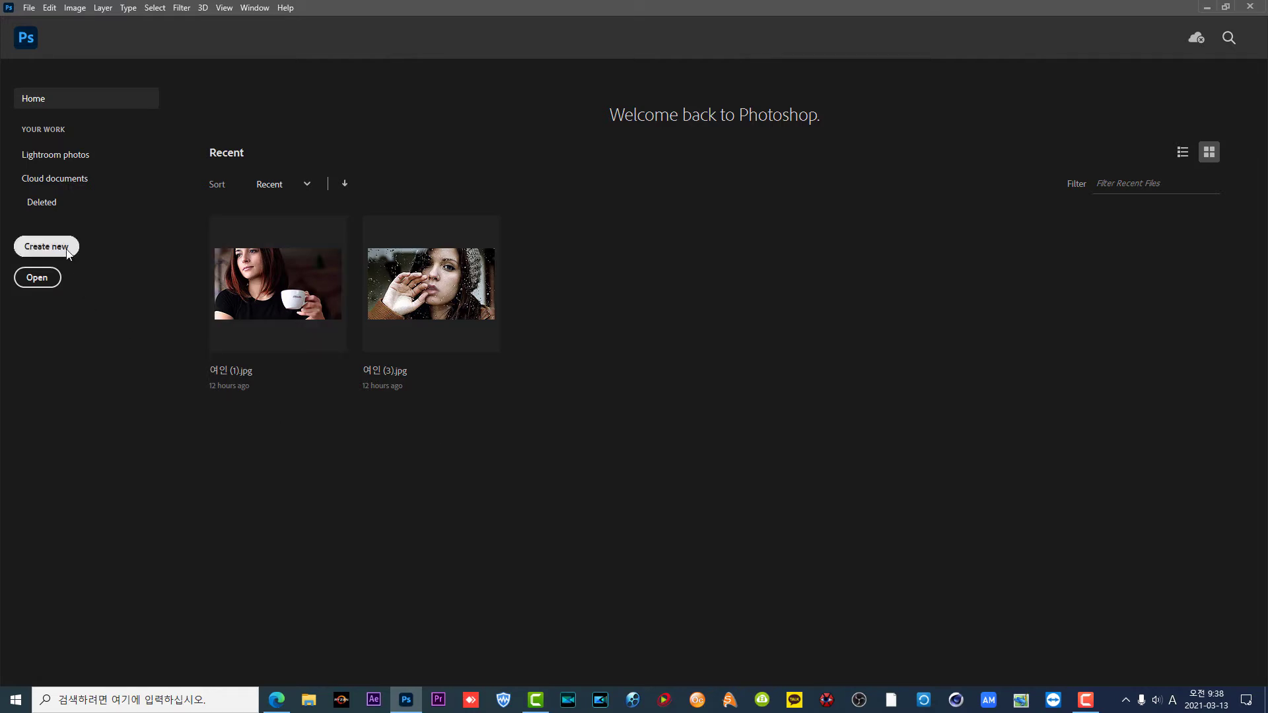
Step: Create a 1920 x 1080 px document at 300 ppi in Photoshop with transparent background, and activate the Brush tool
click(47, 247)
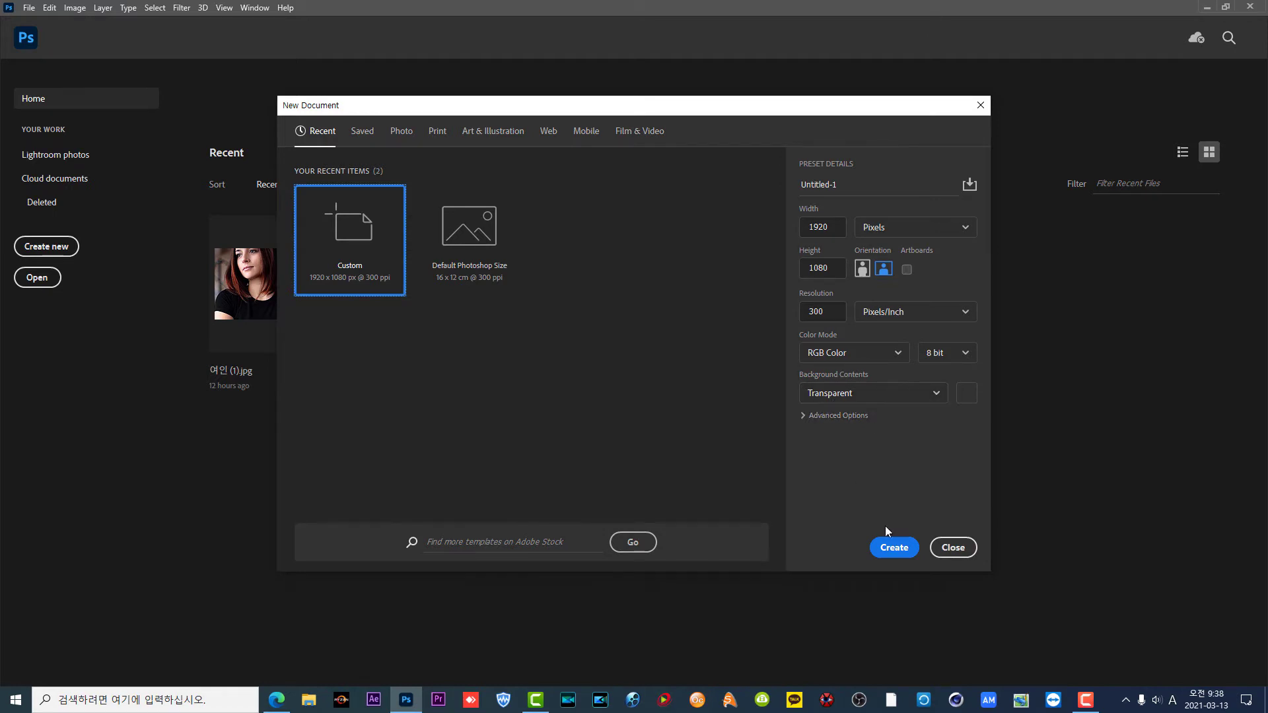
click(889, 551)
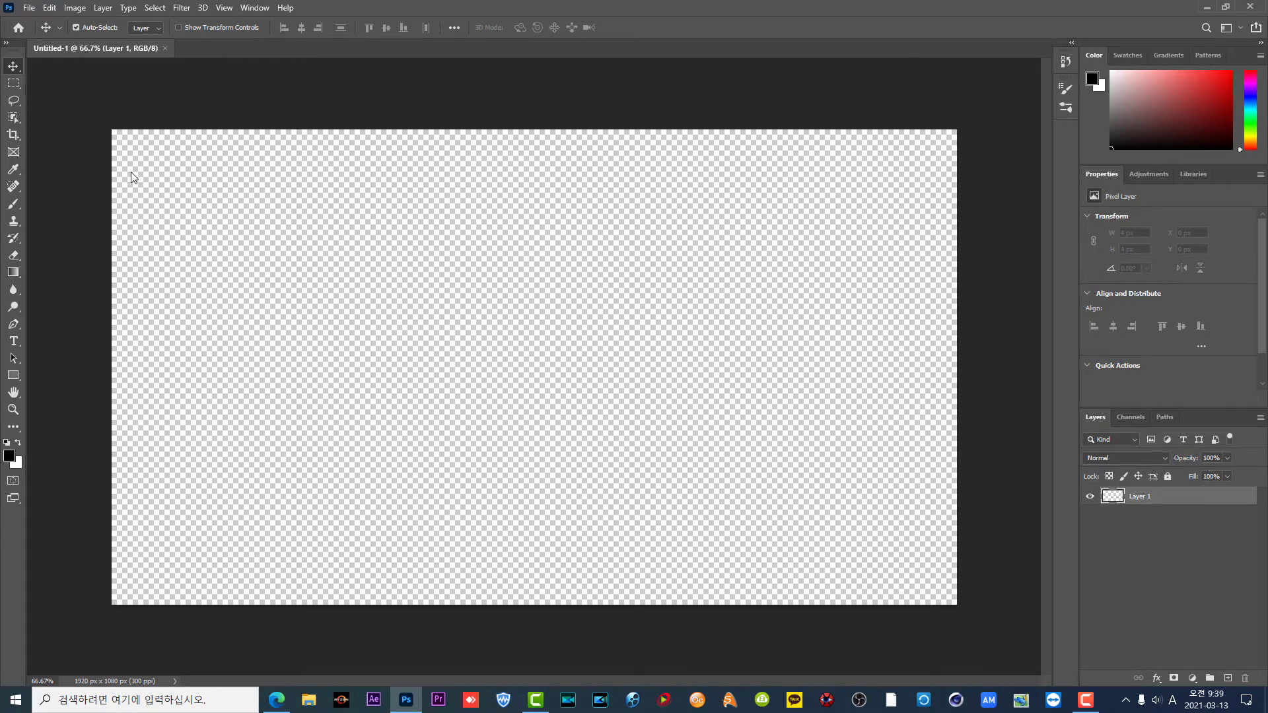
click(16, 205)
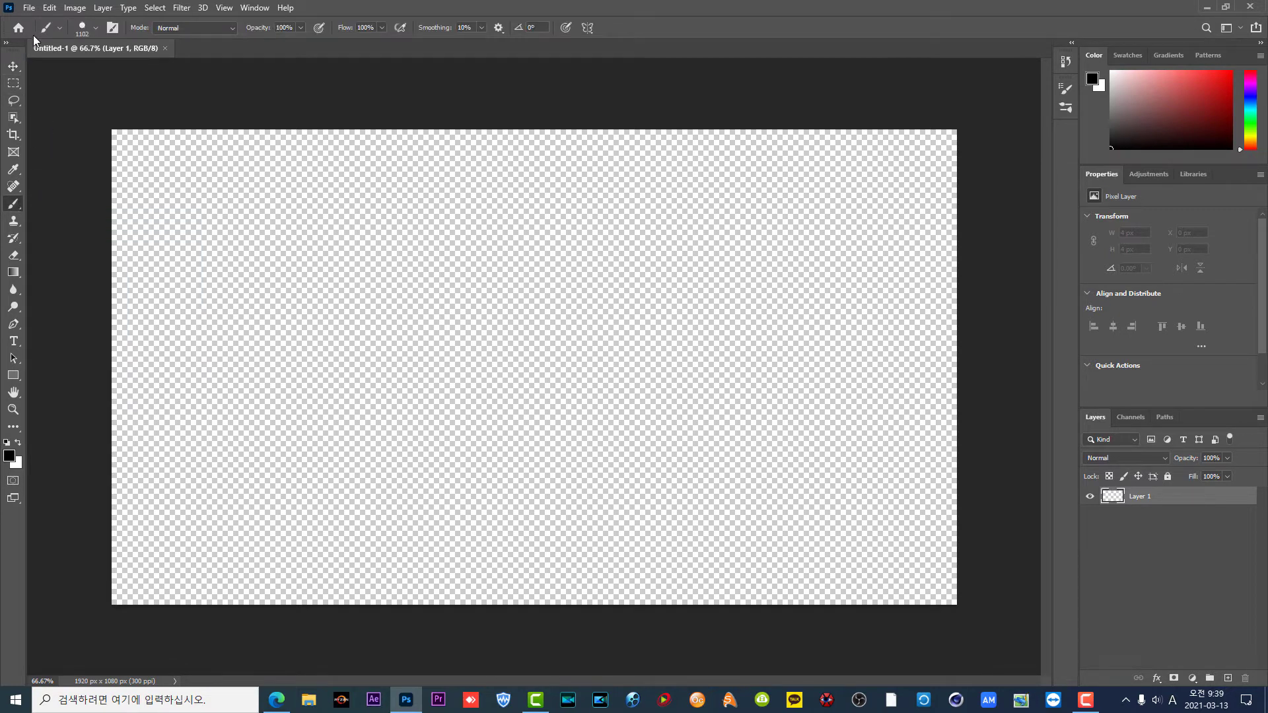
Step: Load the DD Splatter Brushes 54342 set into the list of brush presets
click(96, 29)
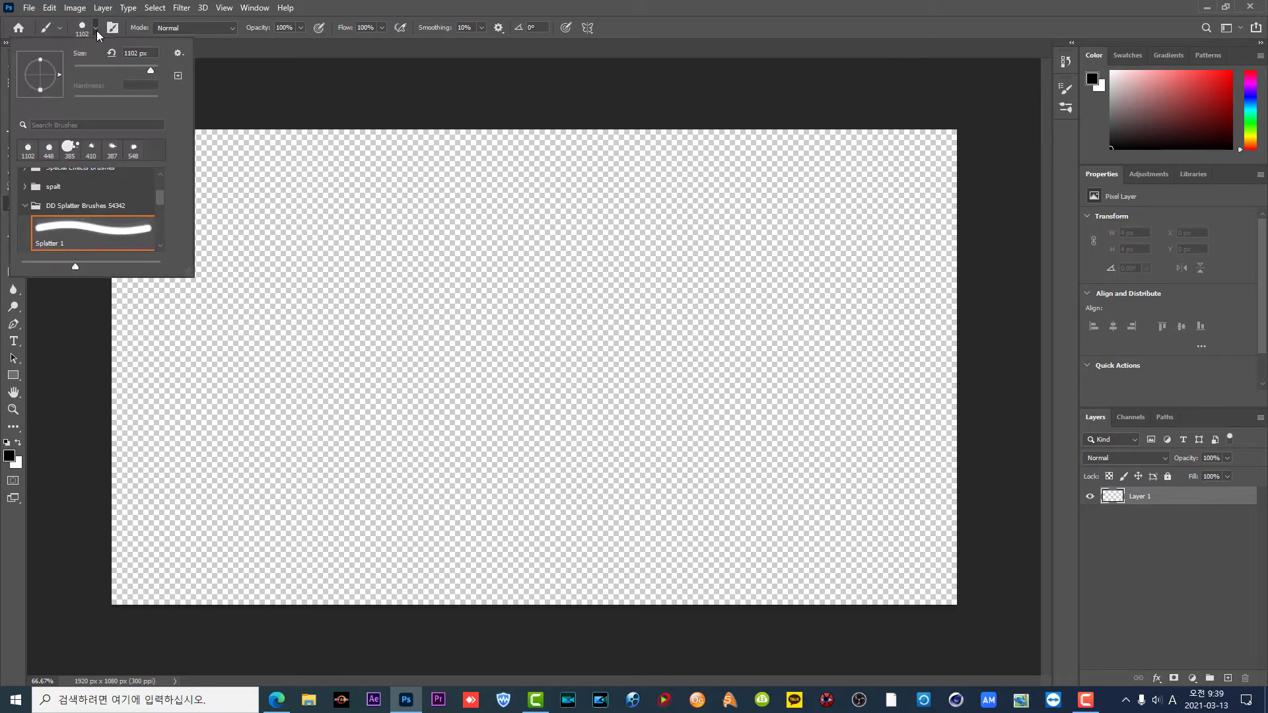
click(178, 55)
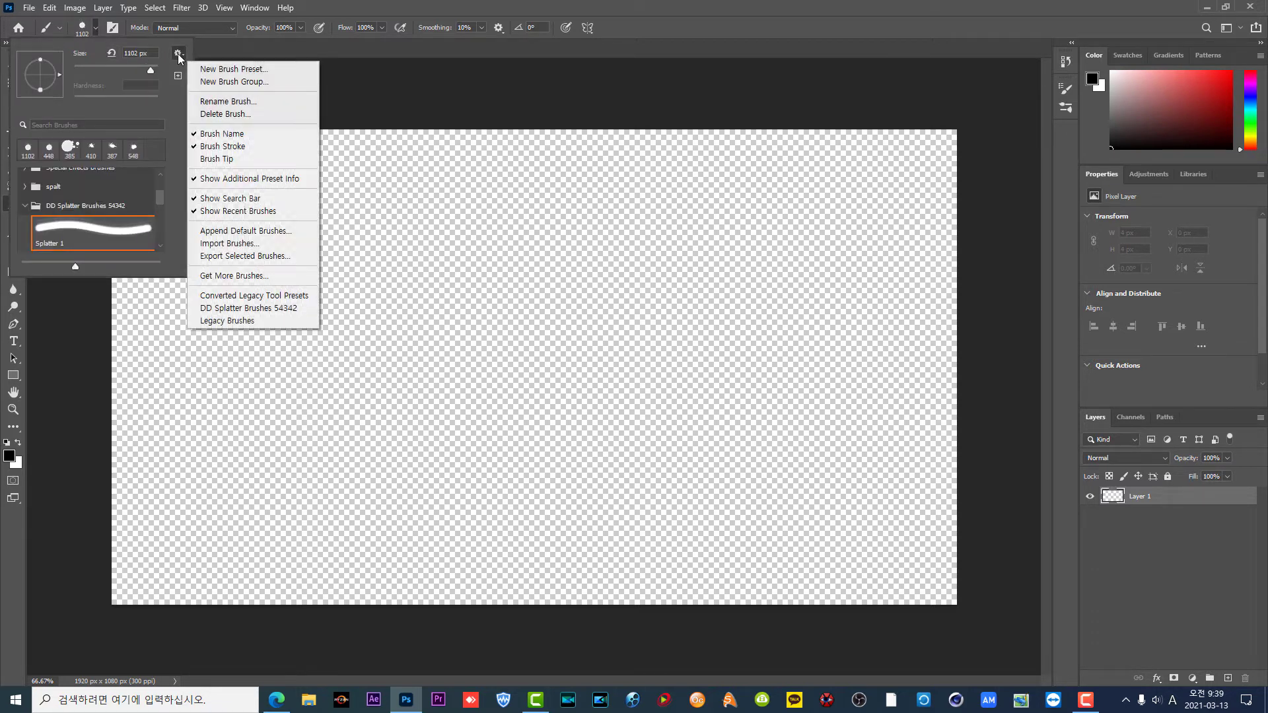
click(230, 309)
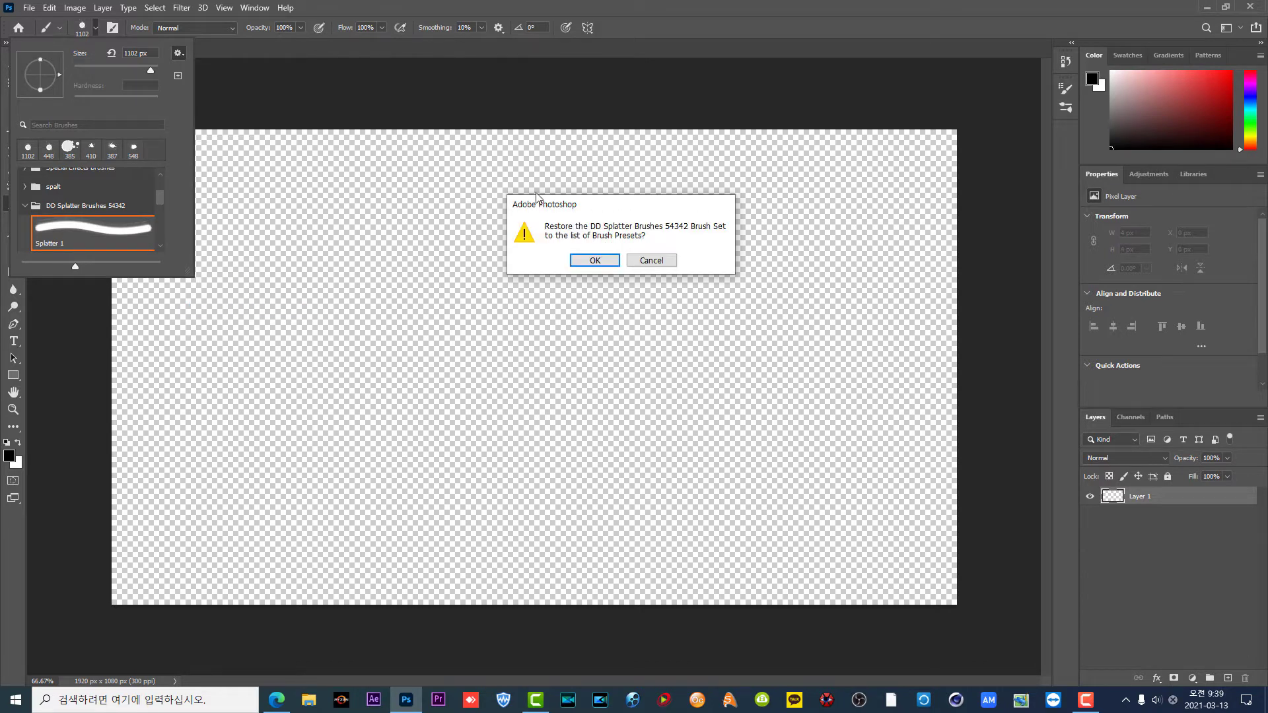
click(596, 259)
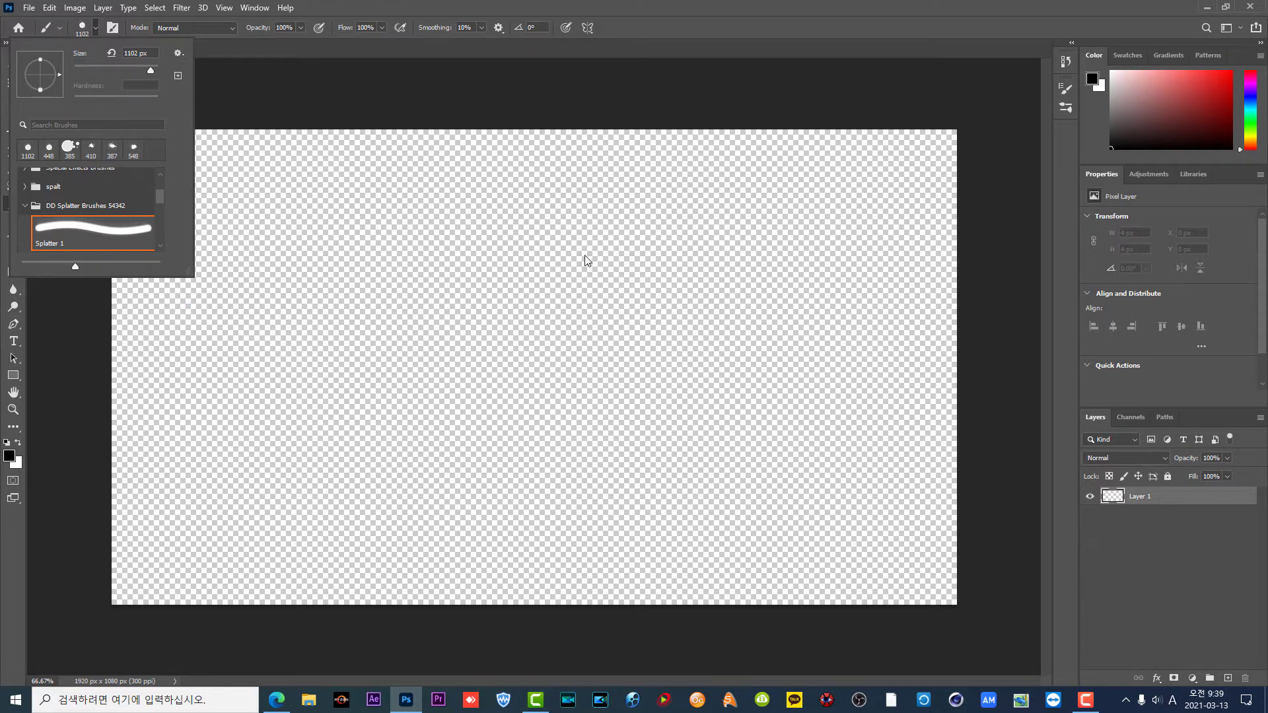
Step: Collapse the DD Splatter Brushes 54342 group, look through the brush groups, and expand the first DD Splatter group again
click(27, 208)
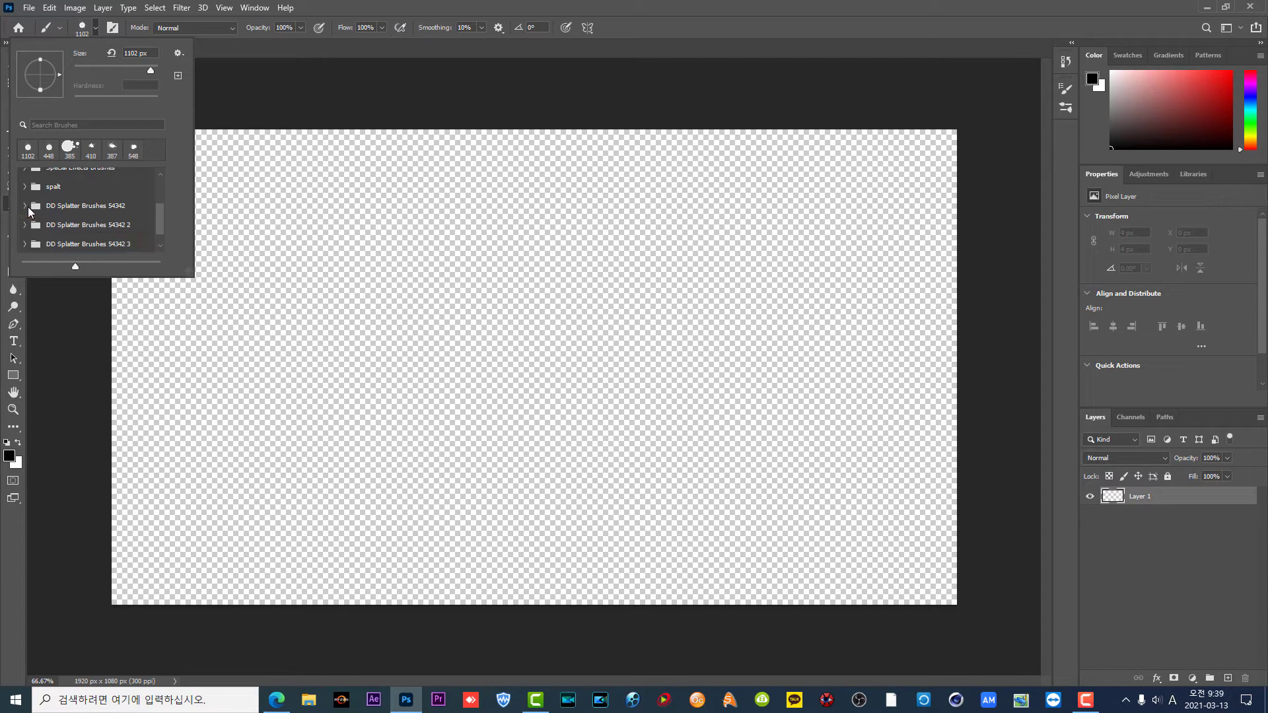
scroll(109, 208, up, 3)
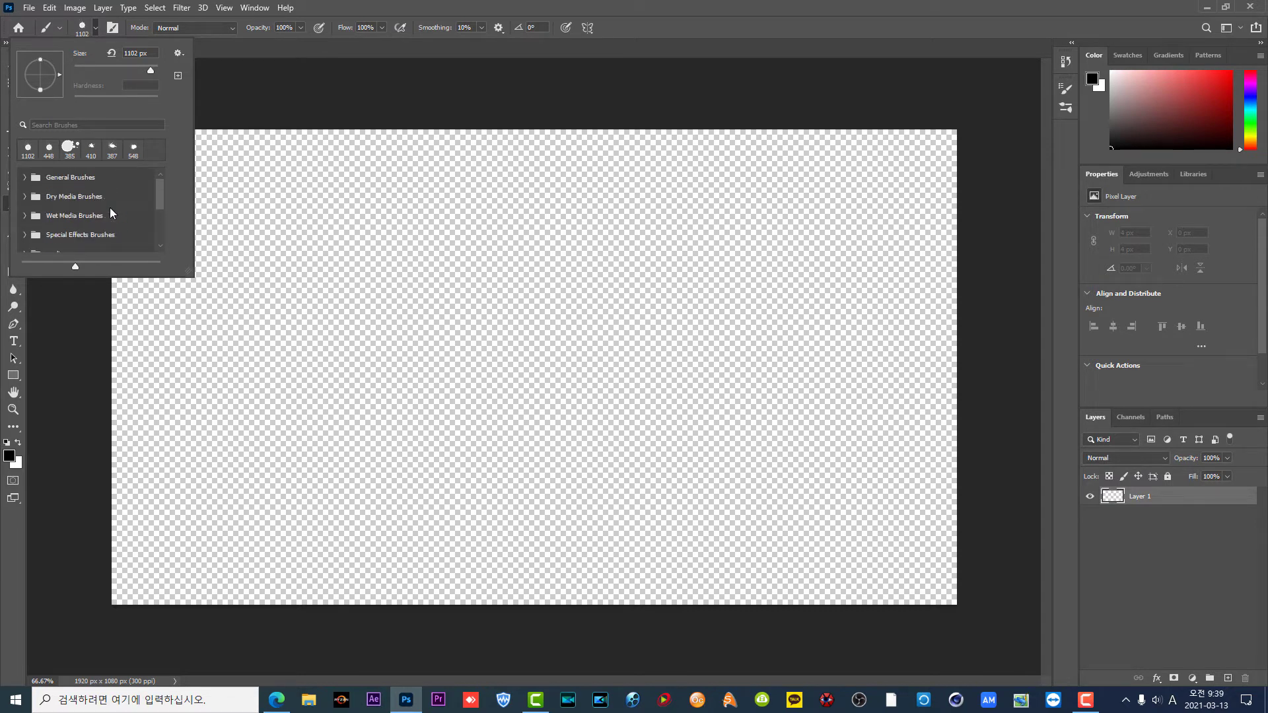
scroll(110, 207, down, 5)
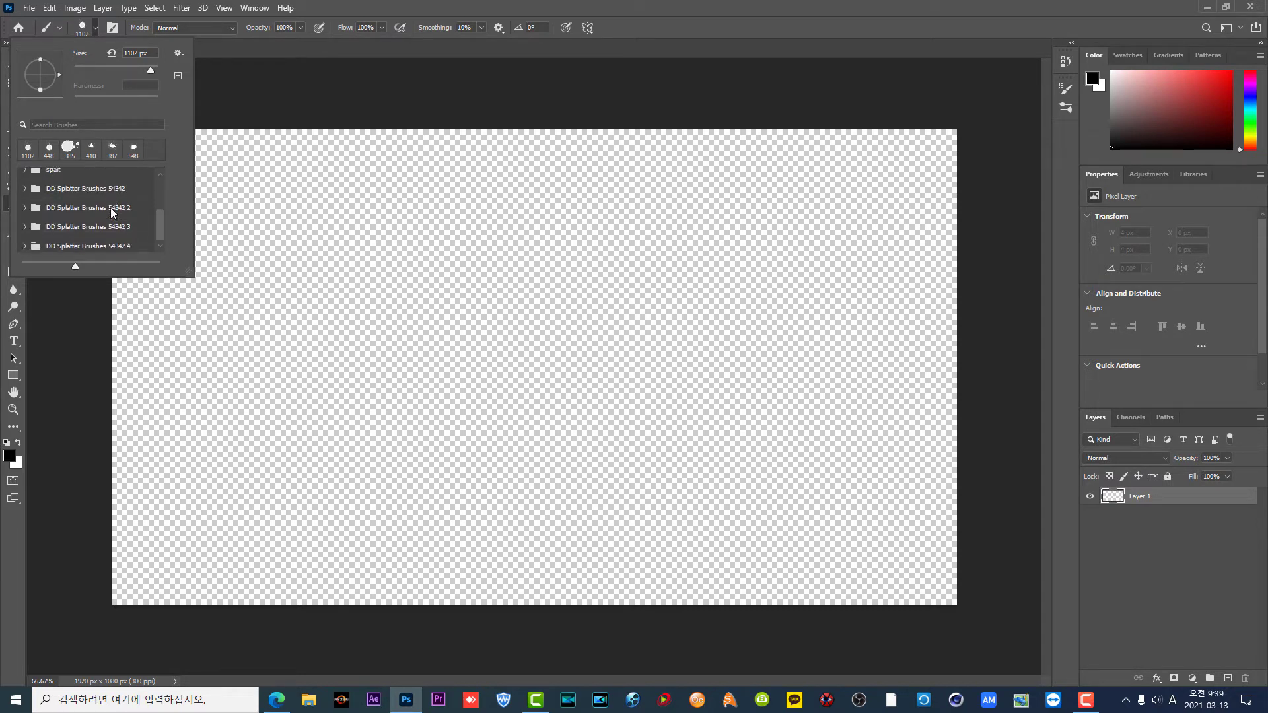
scroll(112, 212, down, 1)
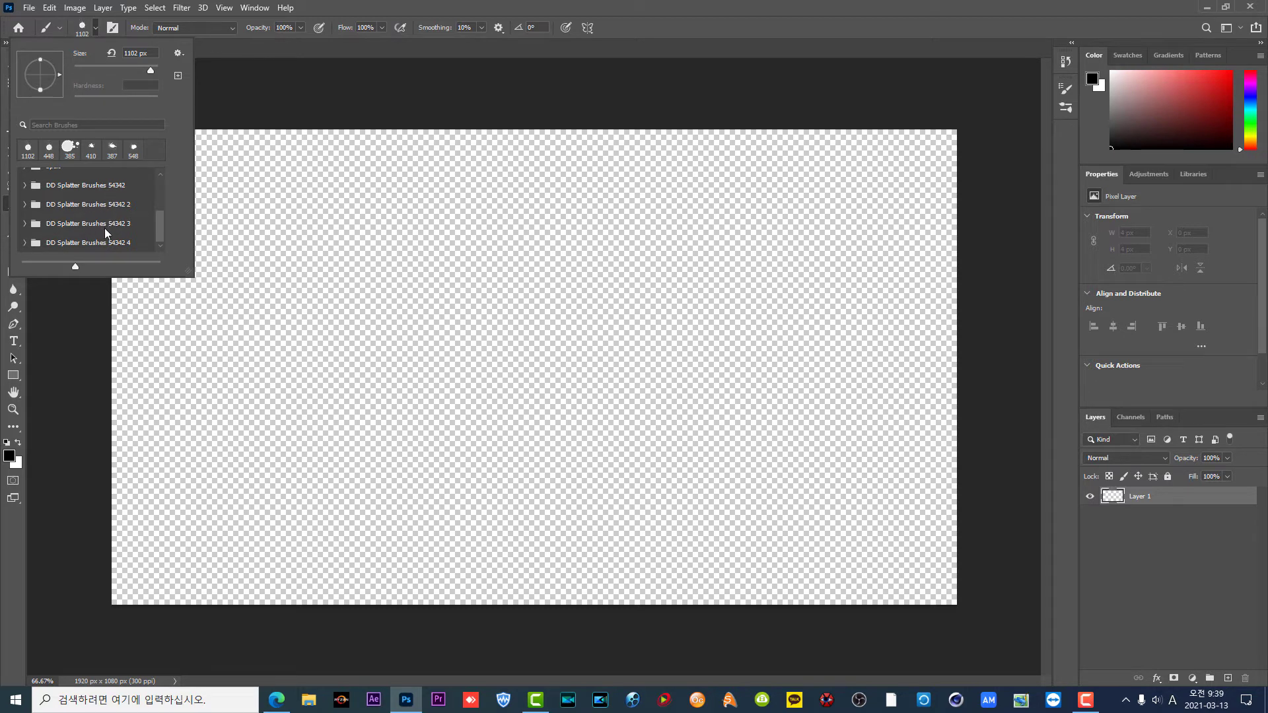
click(27, 187)
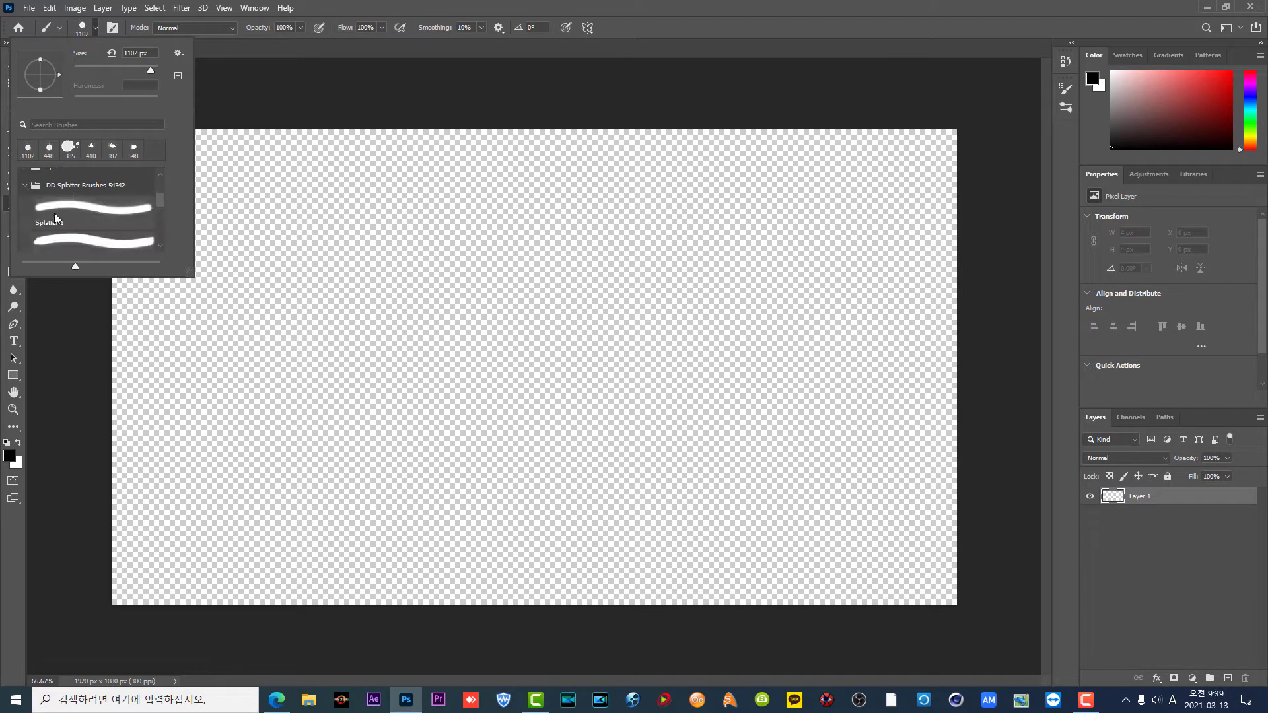
Step: Select the Splatter 2 brush and set its size to 354 px
click(91, 207)
click(124, 241)
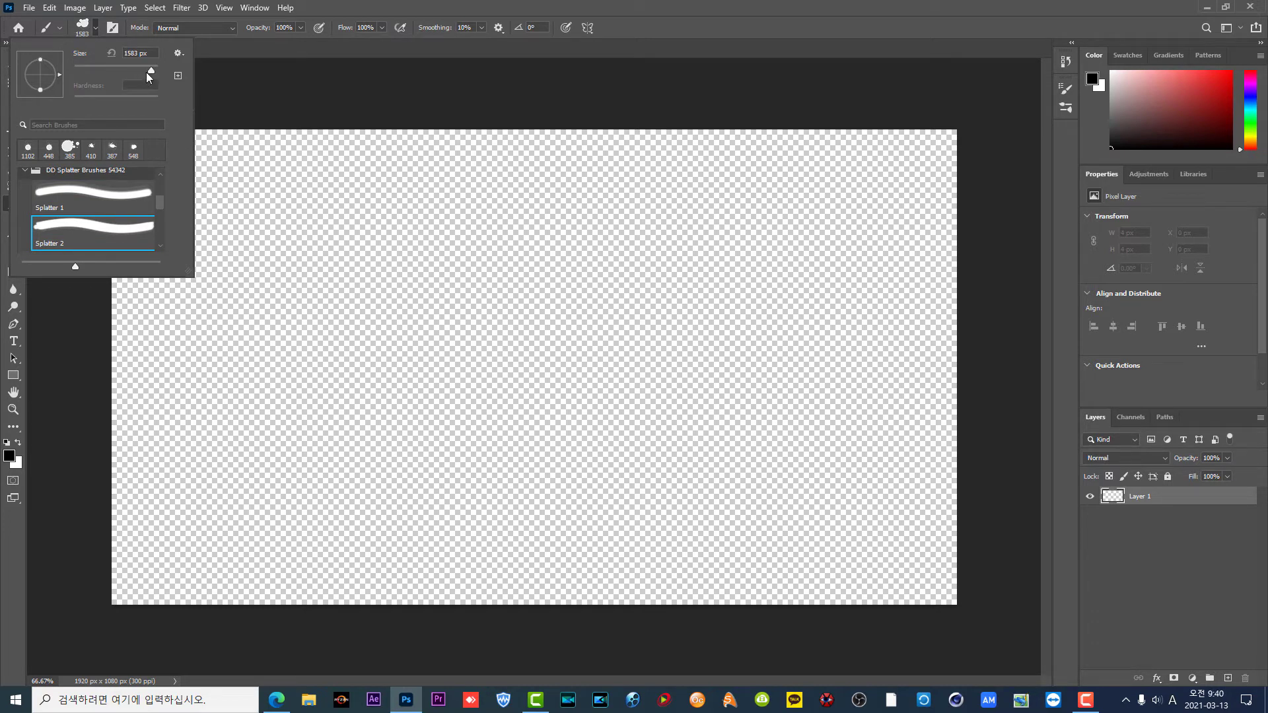
drag(150, 71, 147, 76)
click(144, 70)
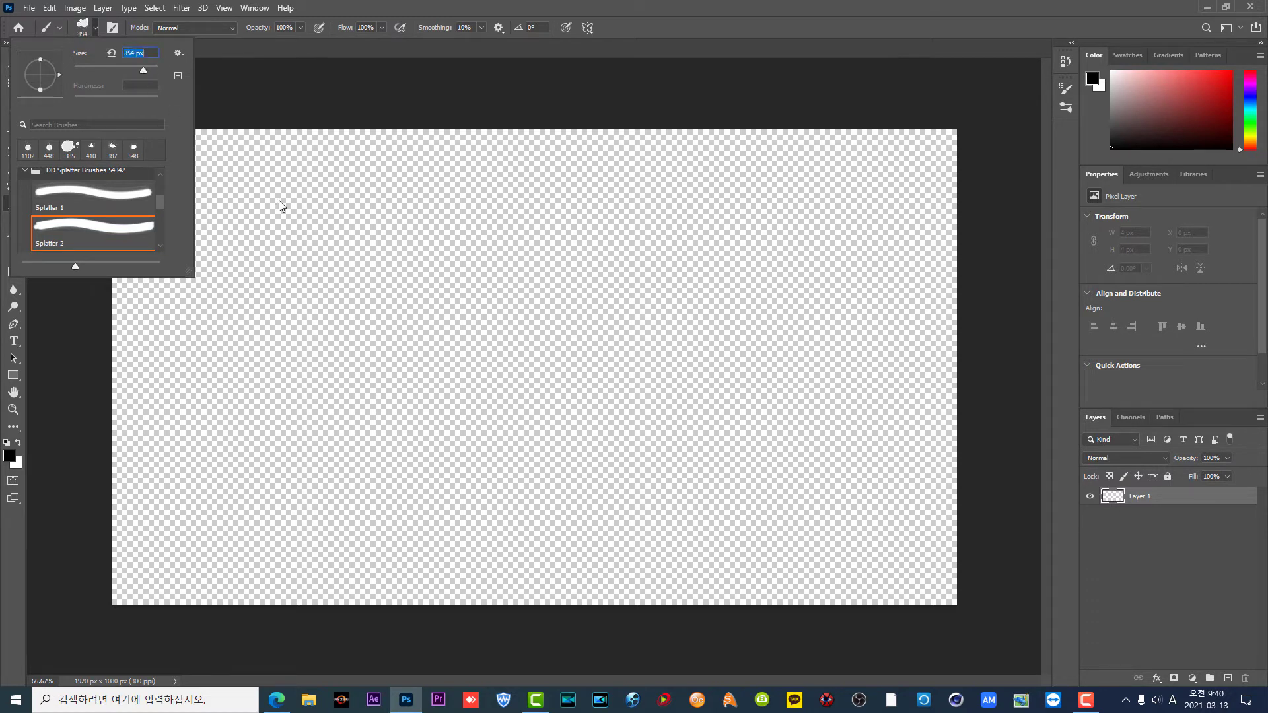
Step: Select the Splatter 1 brush and set its size to 1811 px
click(123, 194)
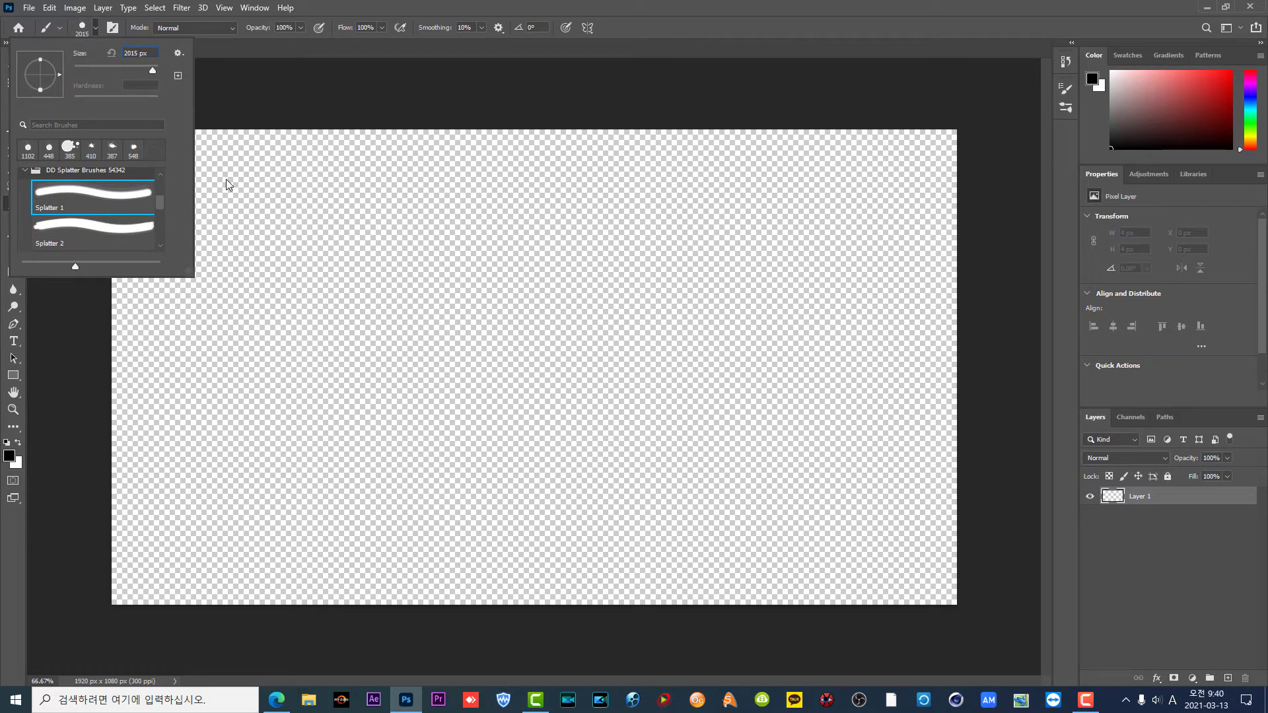
drag(150, 67, 145, 71)
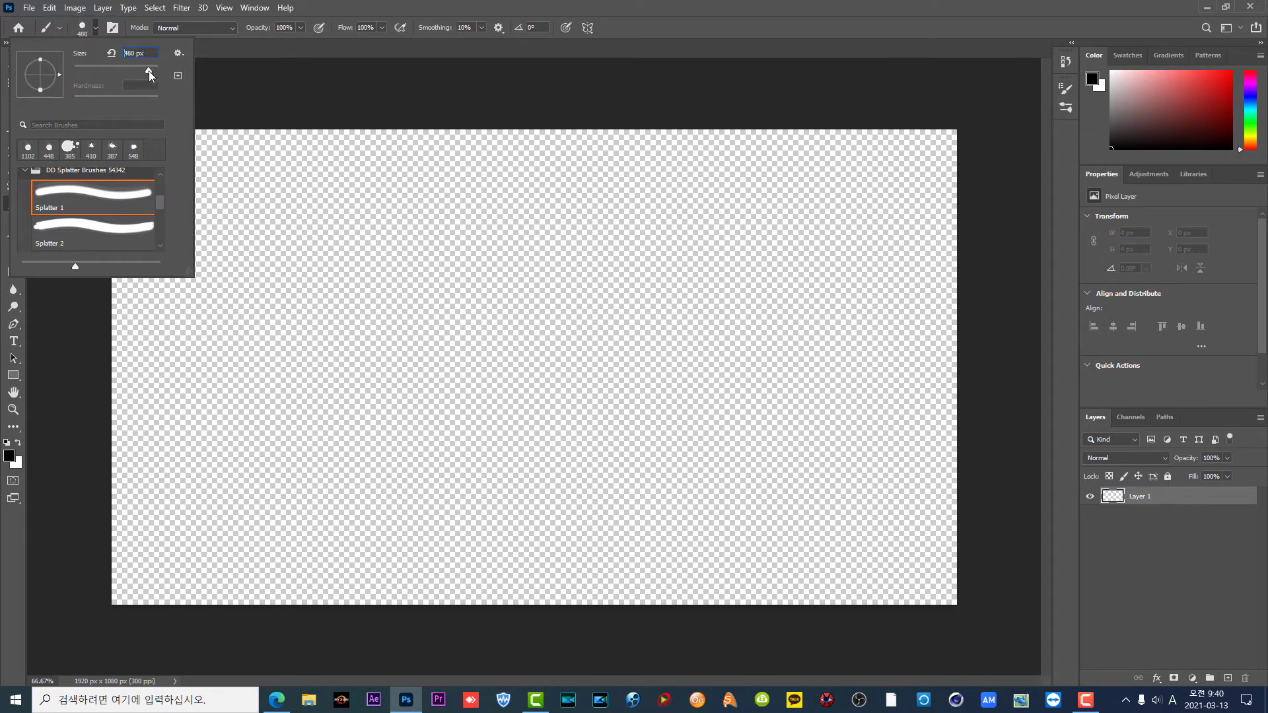
drag(149, 70, 152, 72)
Step: Stamp a black splatter near the canvas's upper-left corner and undo it
click(251, 137)
click(250, 137)
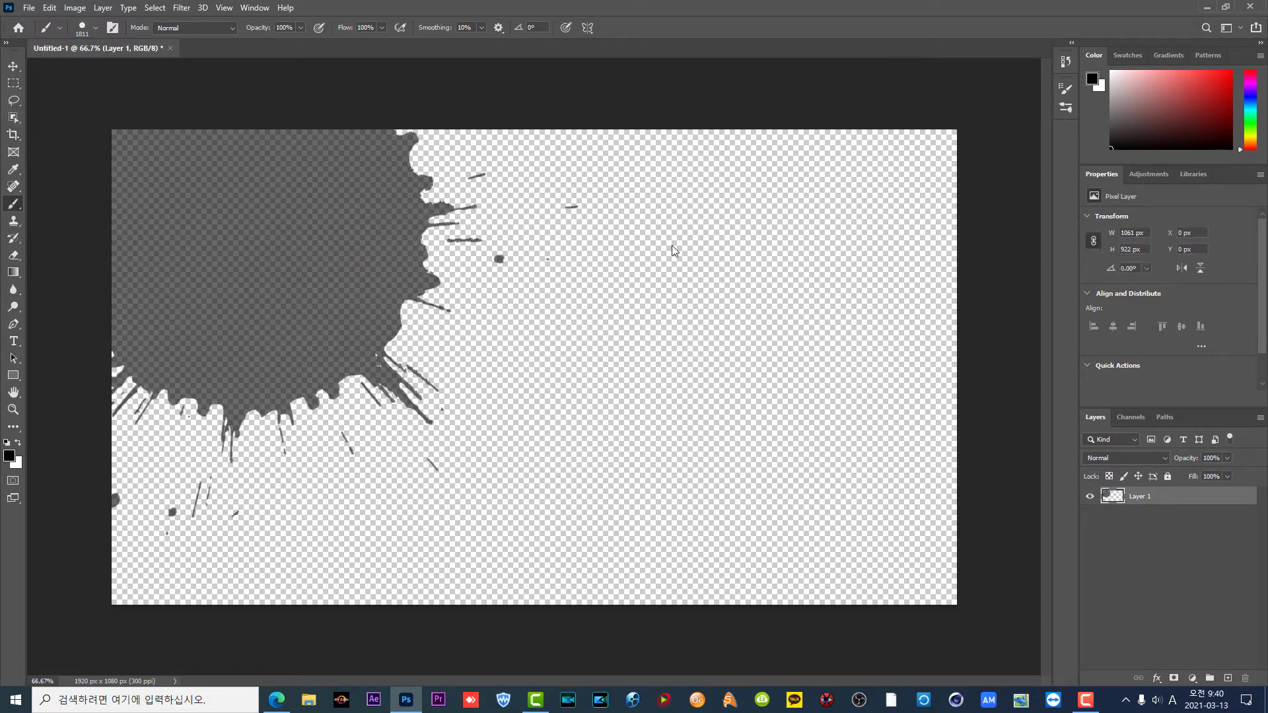
key(ctrl+z)
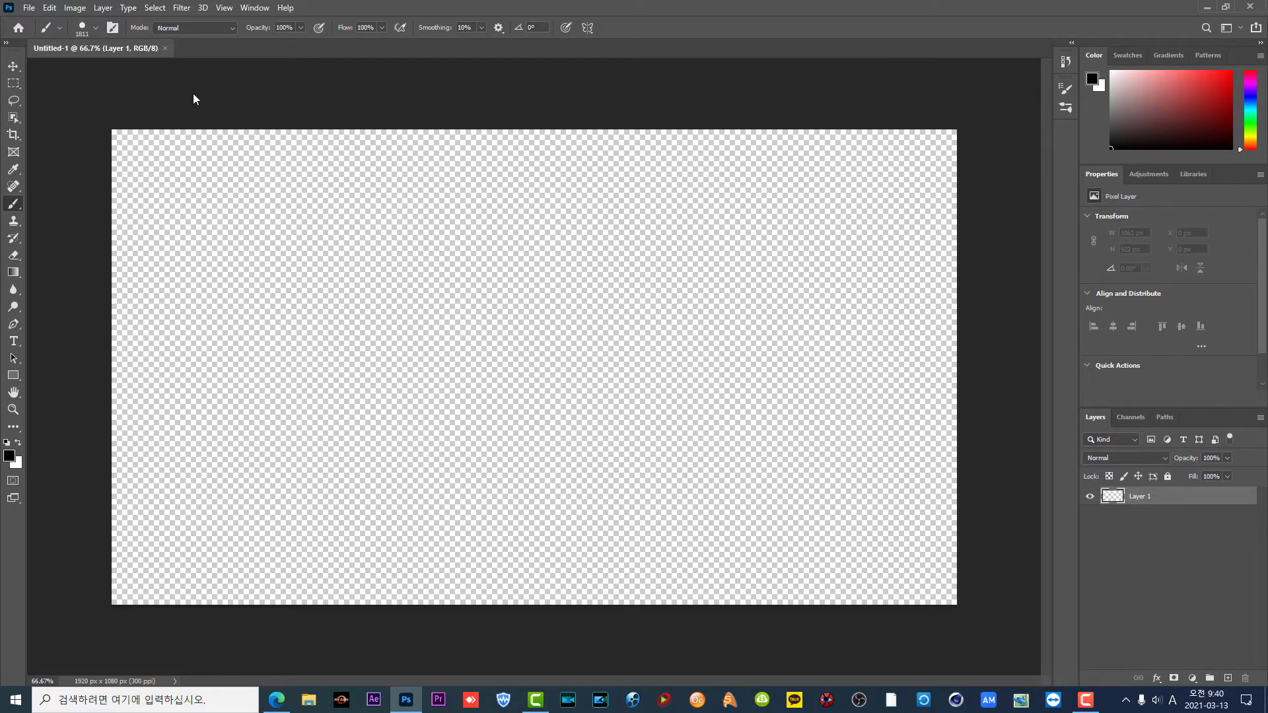
Step: Set the Splatter 1 brush size to 1200 px and stamp one black splatter near the middle of the canvas
click(82, 29)
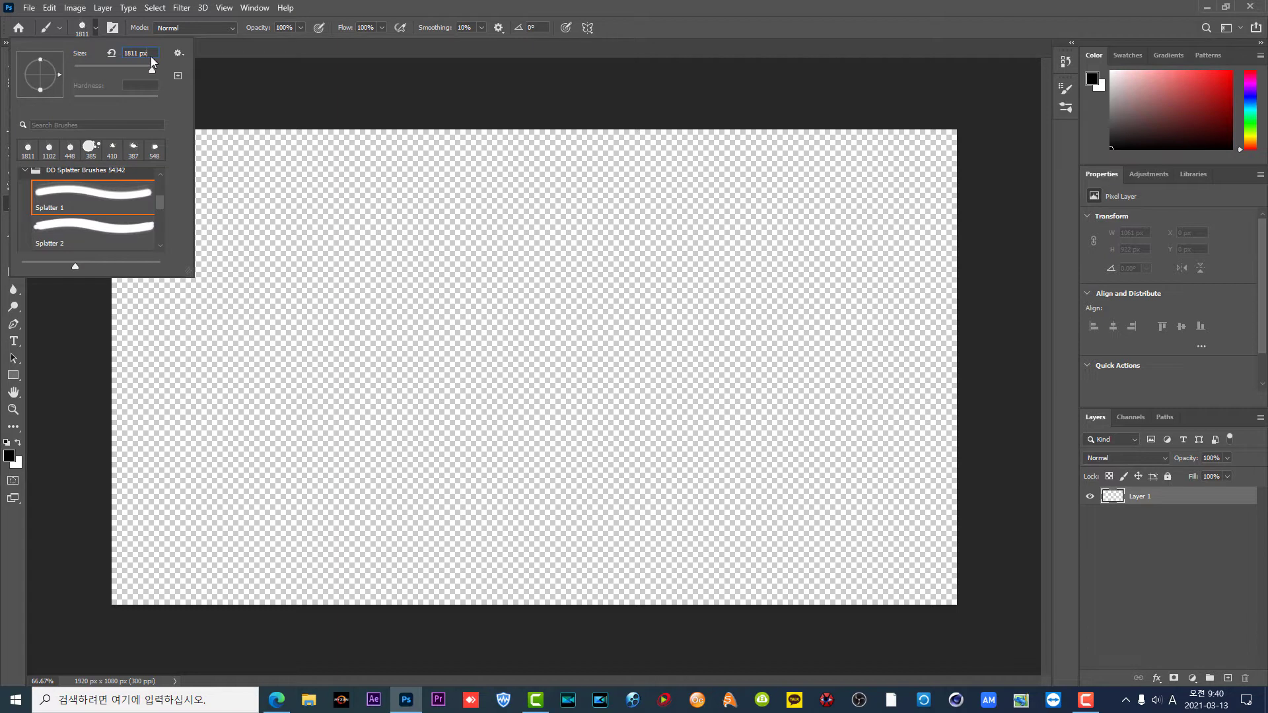
drag(152, 53, 109, 58)
text(1200)
key(Return)
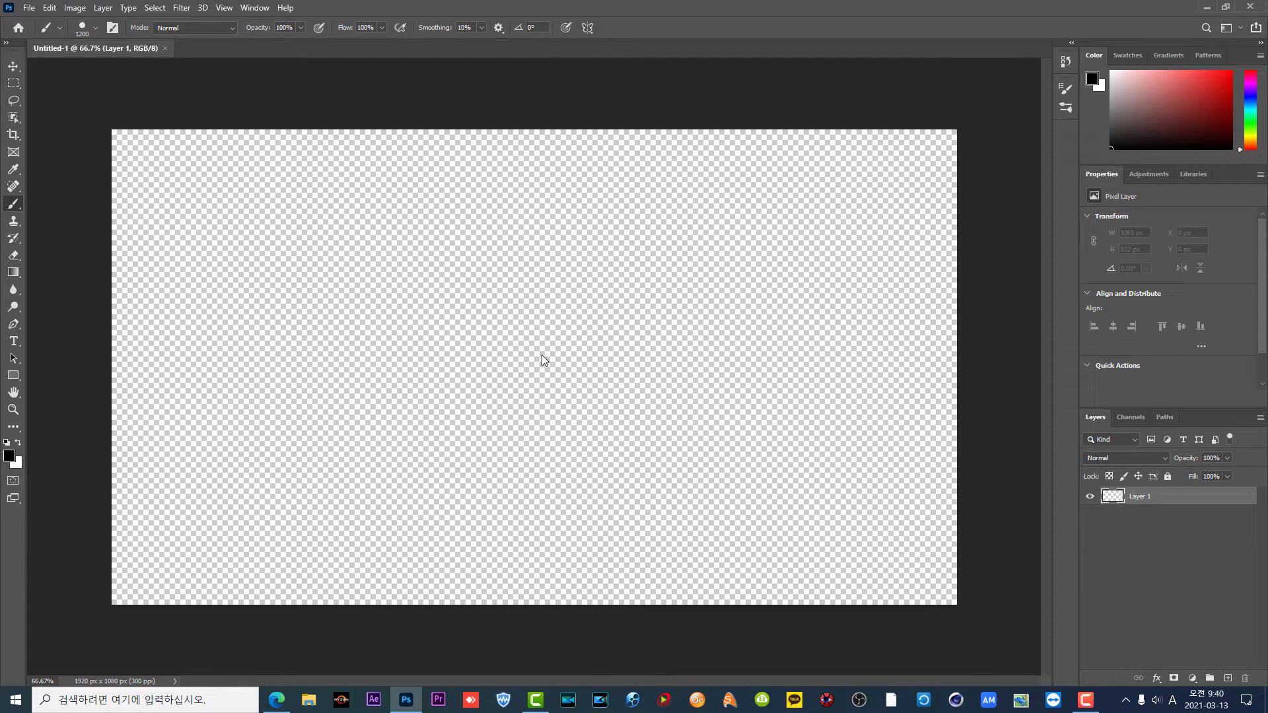
click(517, 318)
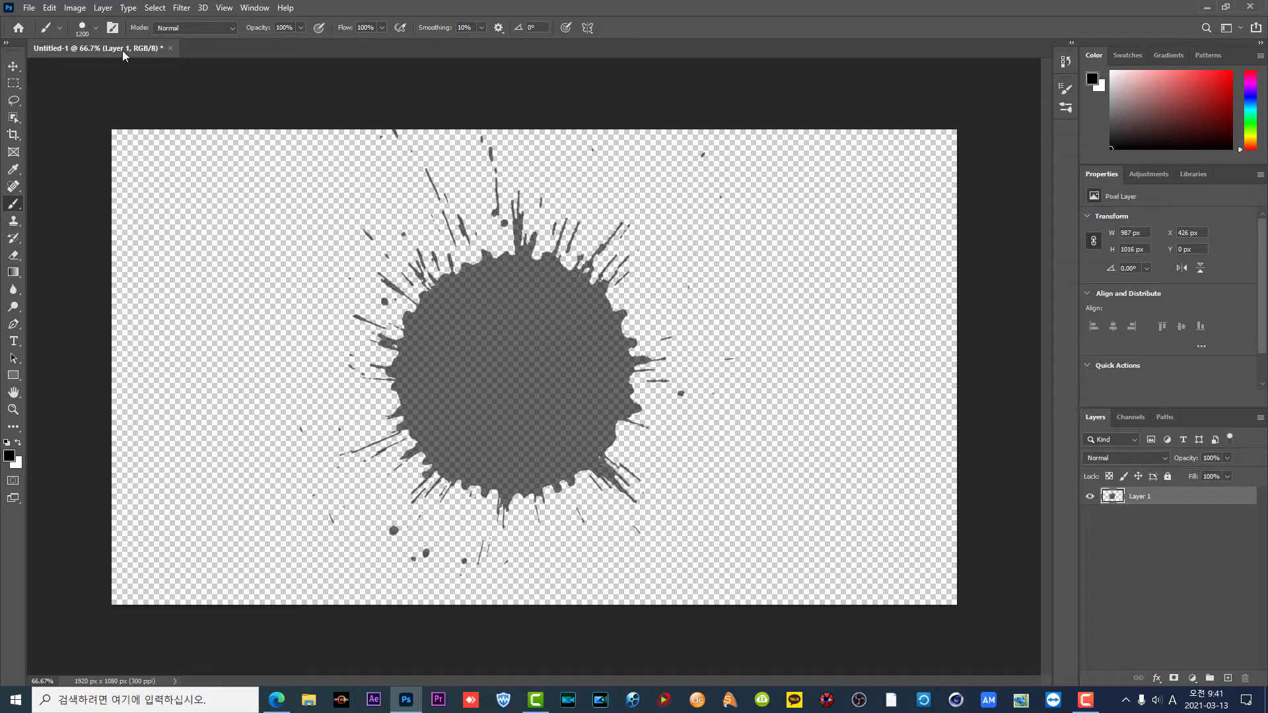
Step: Save the splatter on the computer as a PNG named 여인 in the 여인이미지 folder, using large file size, and minimize Photoshop
click(30, 12)
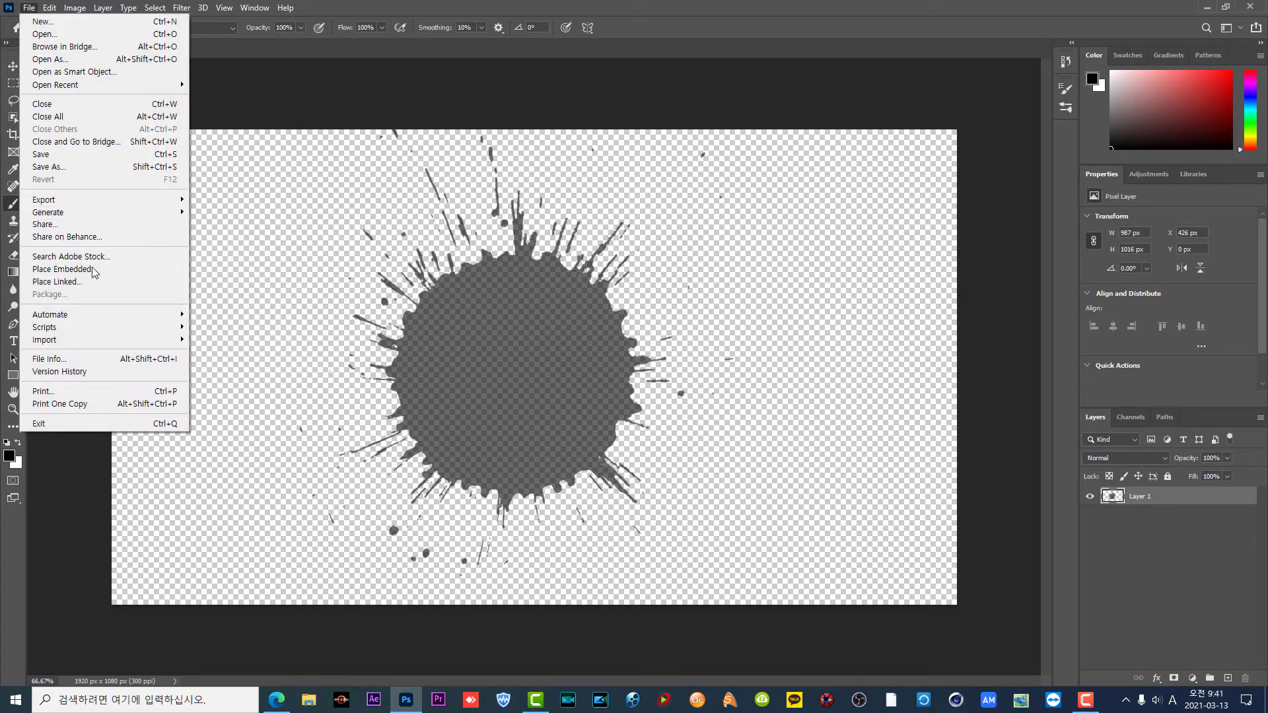
click(122, 167)
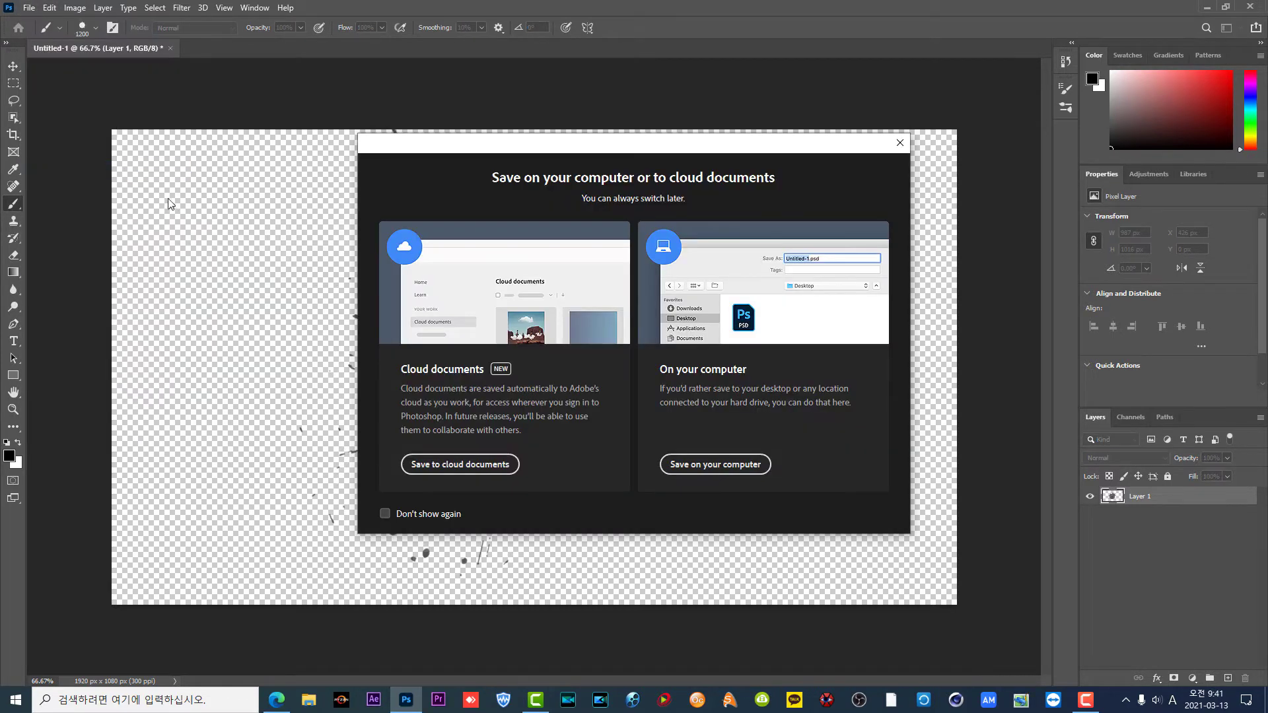
click(687, 466)
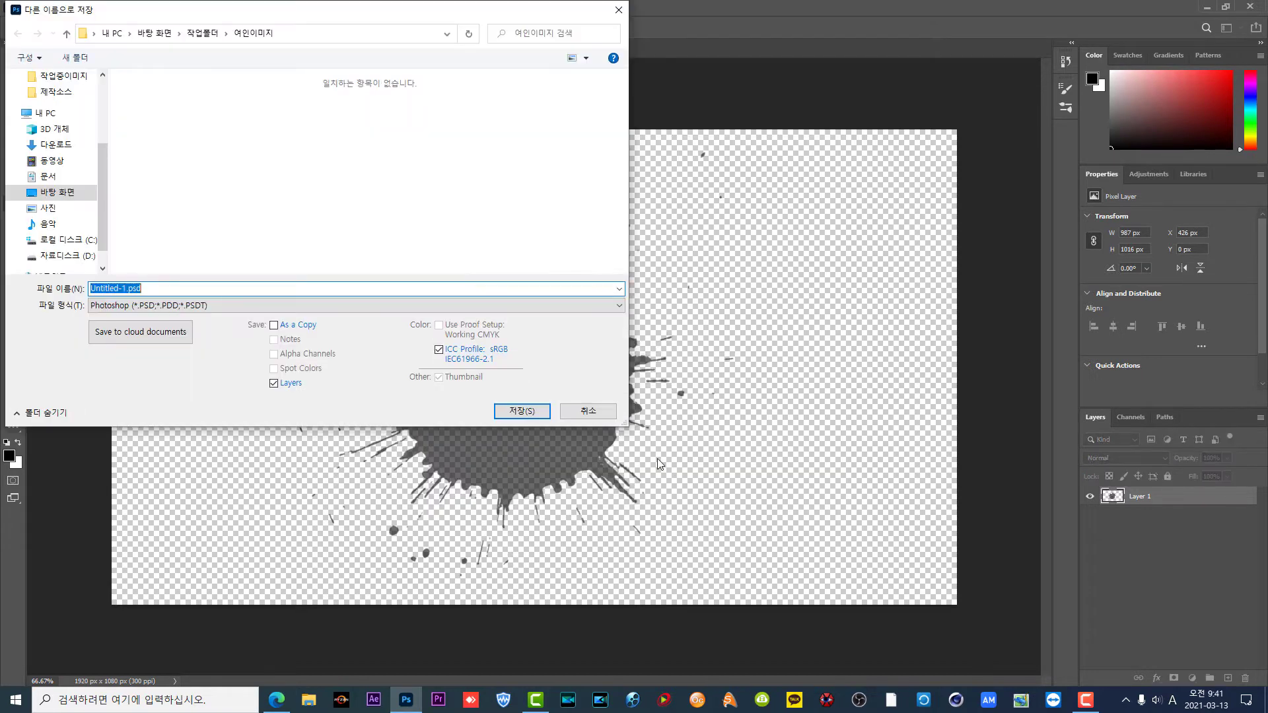
click(165, 305)
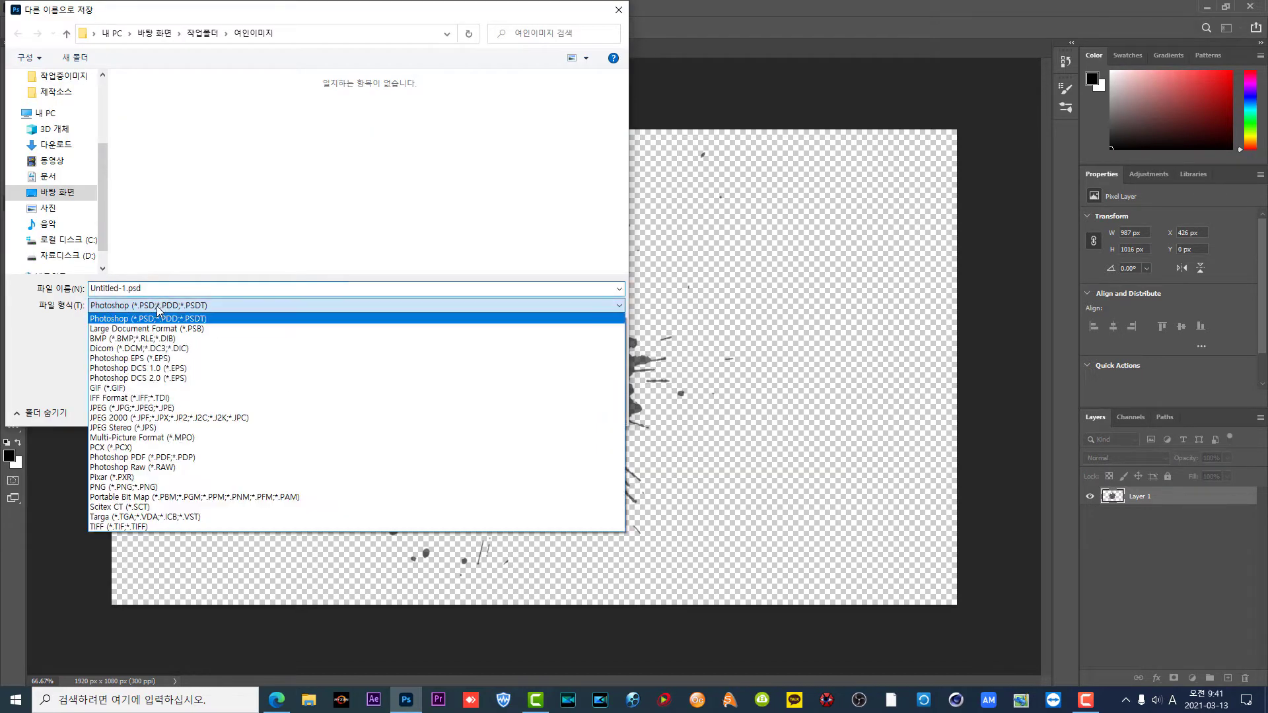
click(213, 487)
click(185, 293)
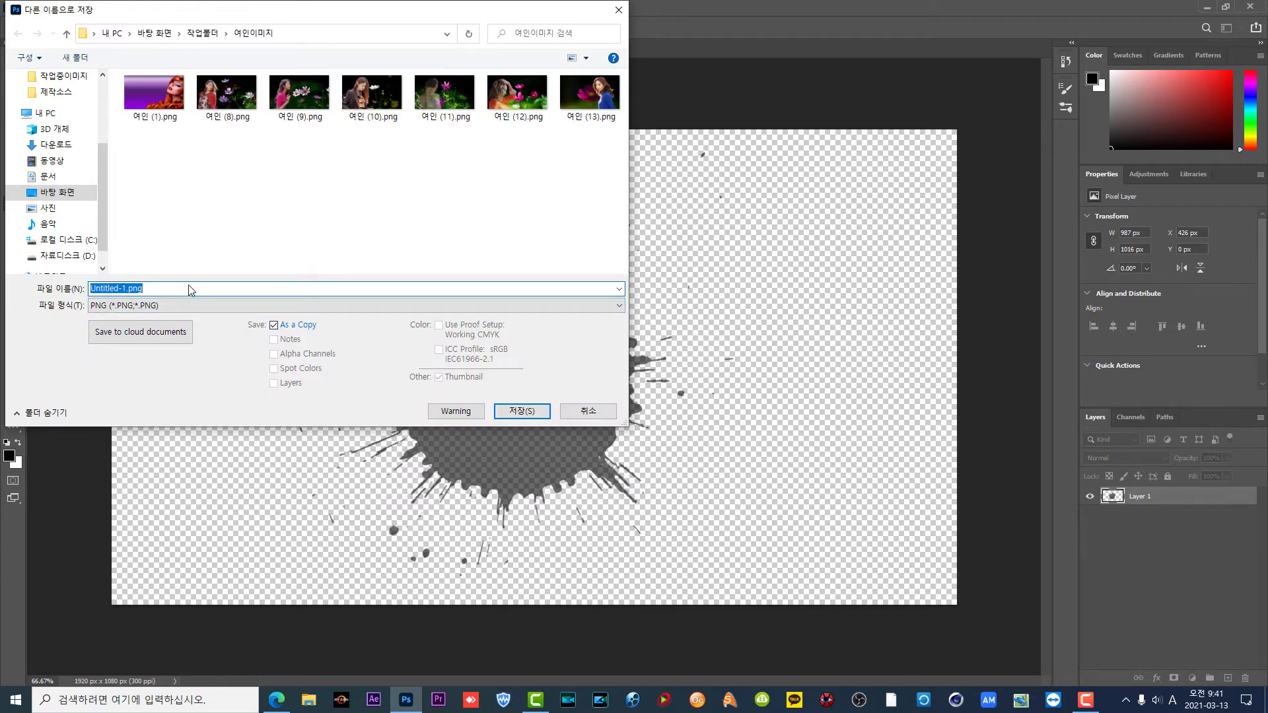
text(d)
key(Hangul)
text(여인)
key(Return)
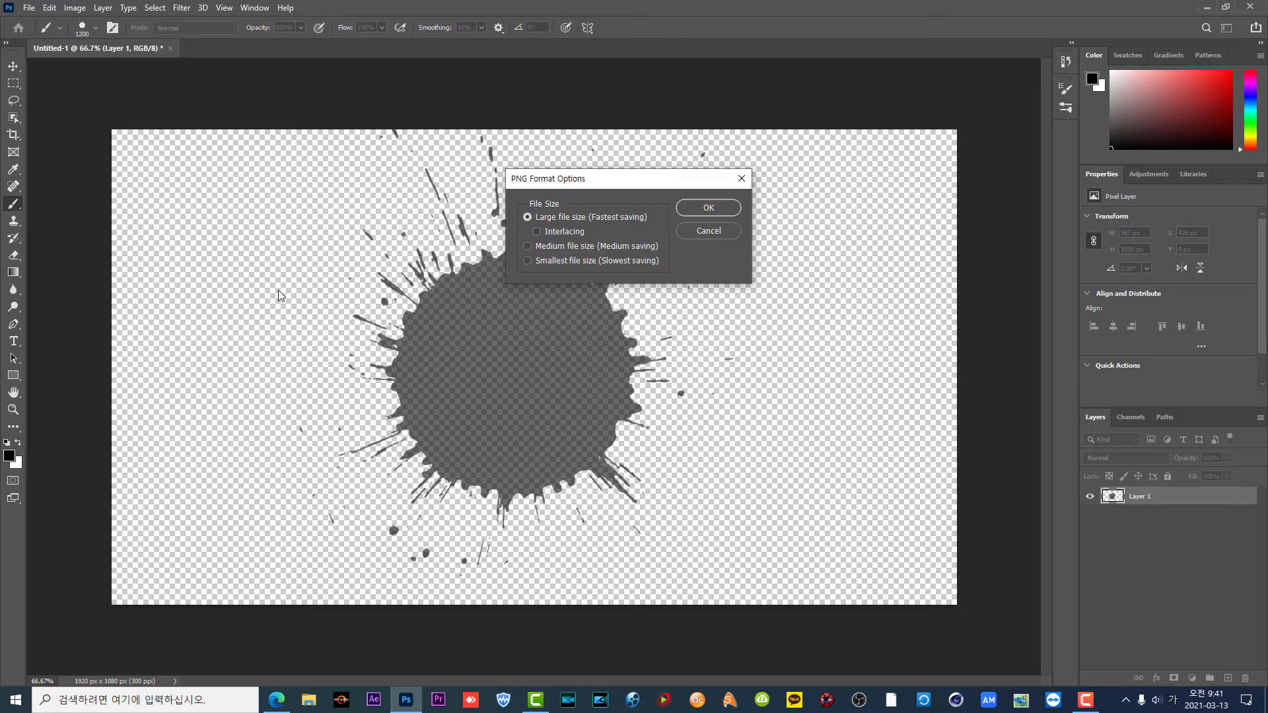
click(704, 210)
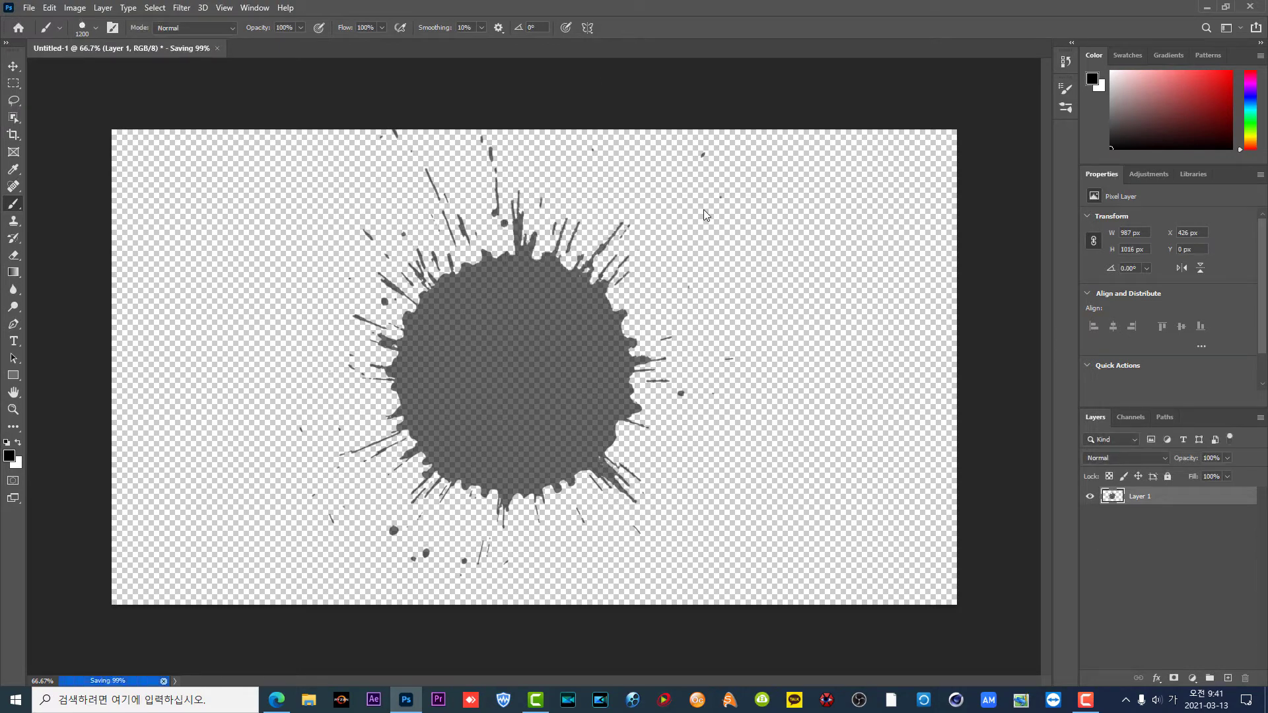
click(1207, 8)
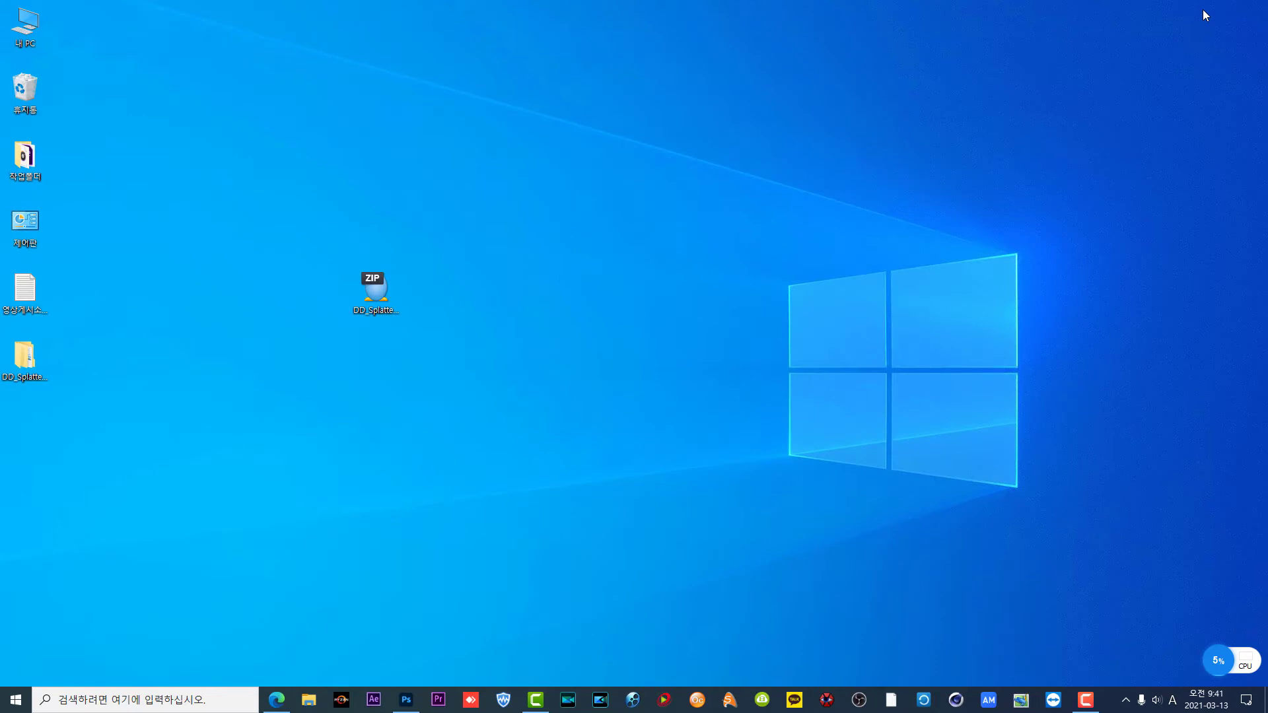
Step: Switch back to Photoshop and save the splatter document on the computer's desktop as a PSD named 잉크
click(406, 699)
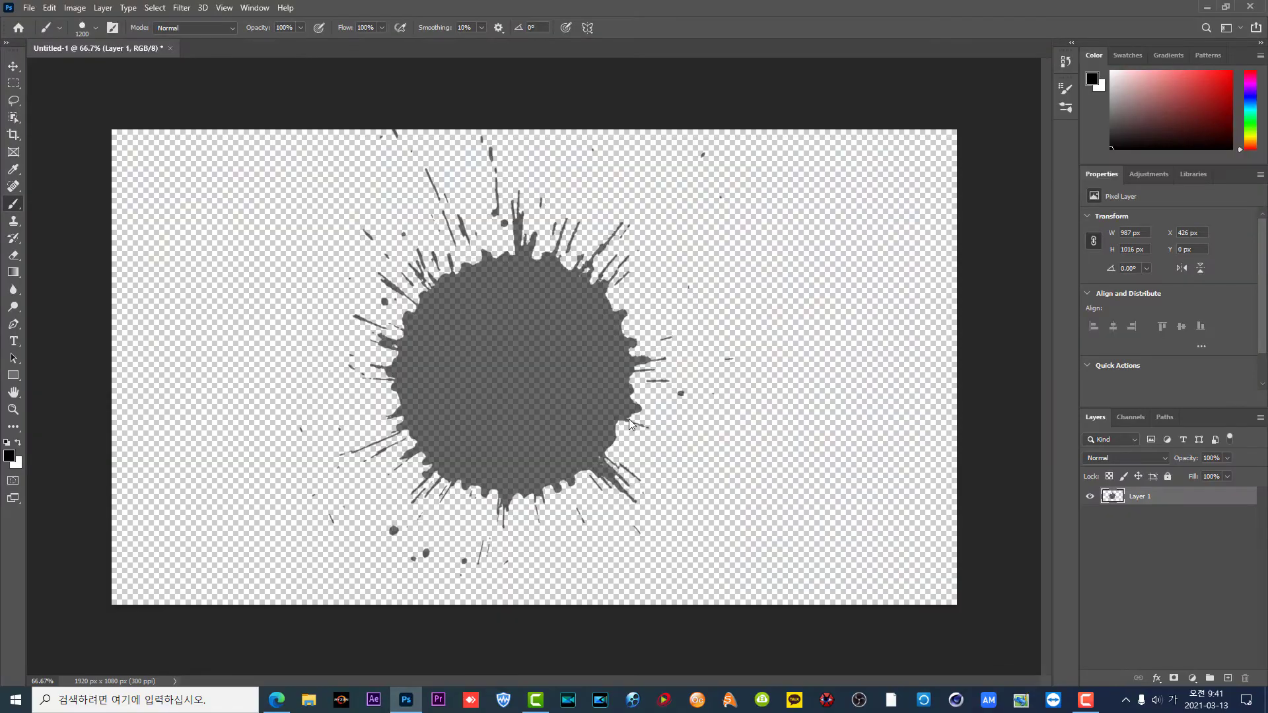
click(29, 8)
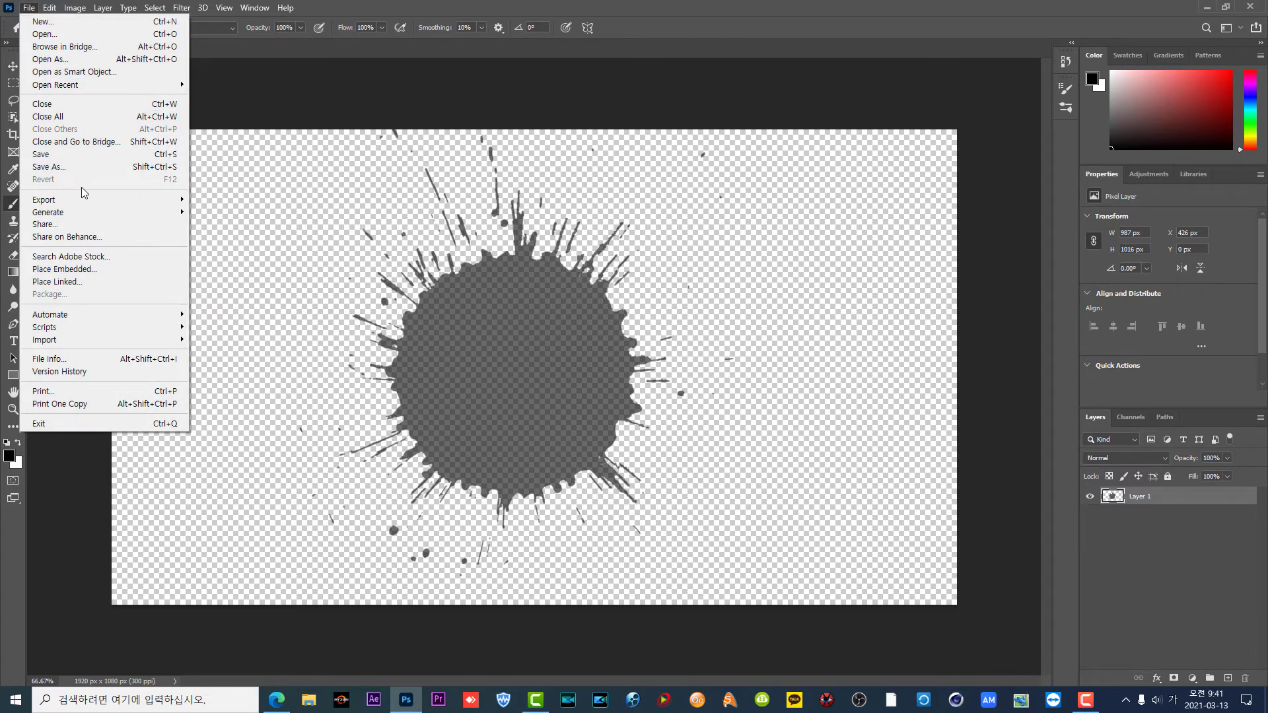
click(85, 169)
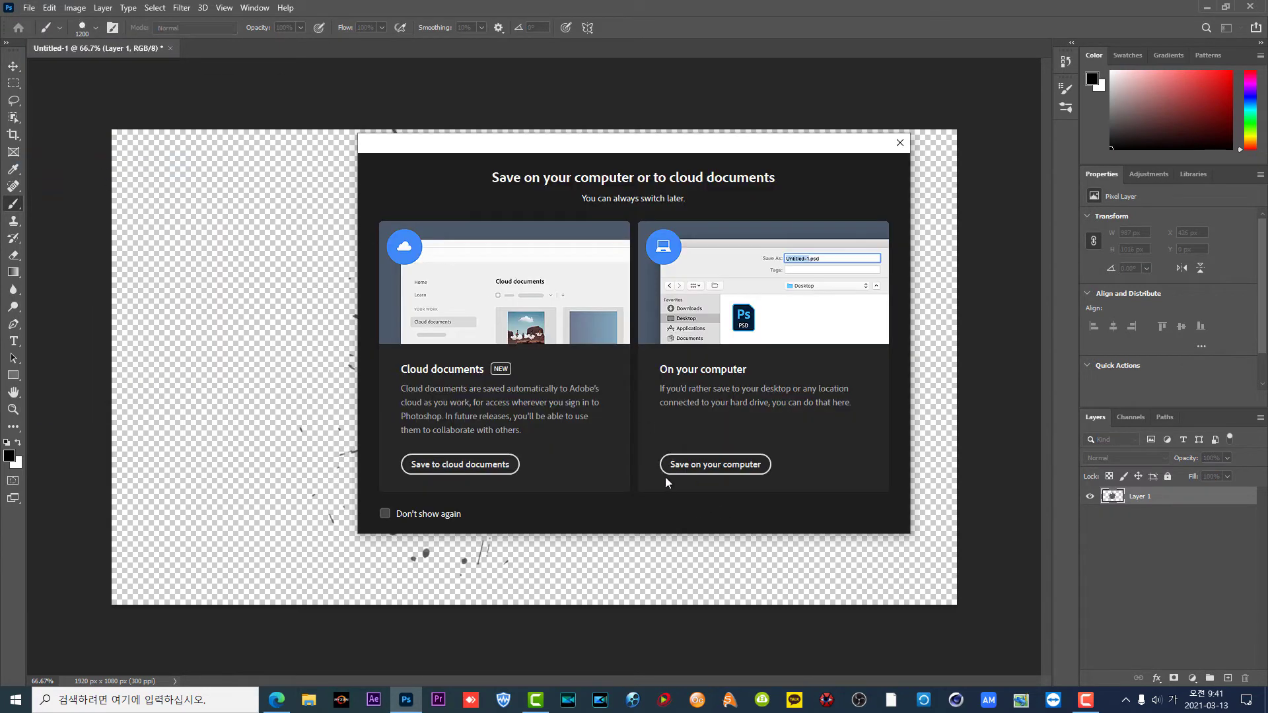
click(671, 467)
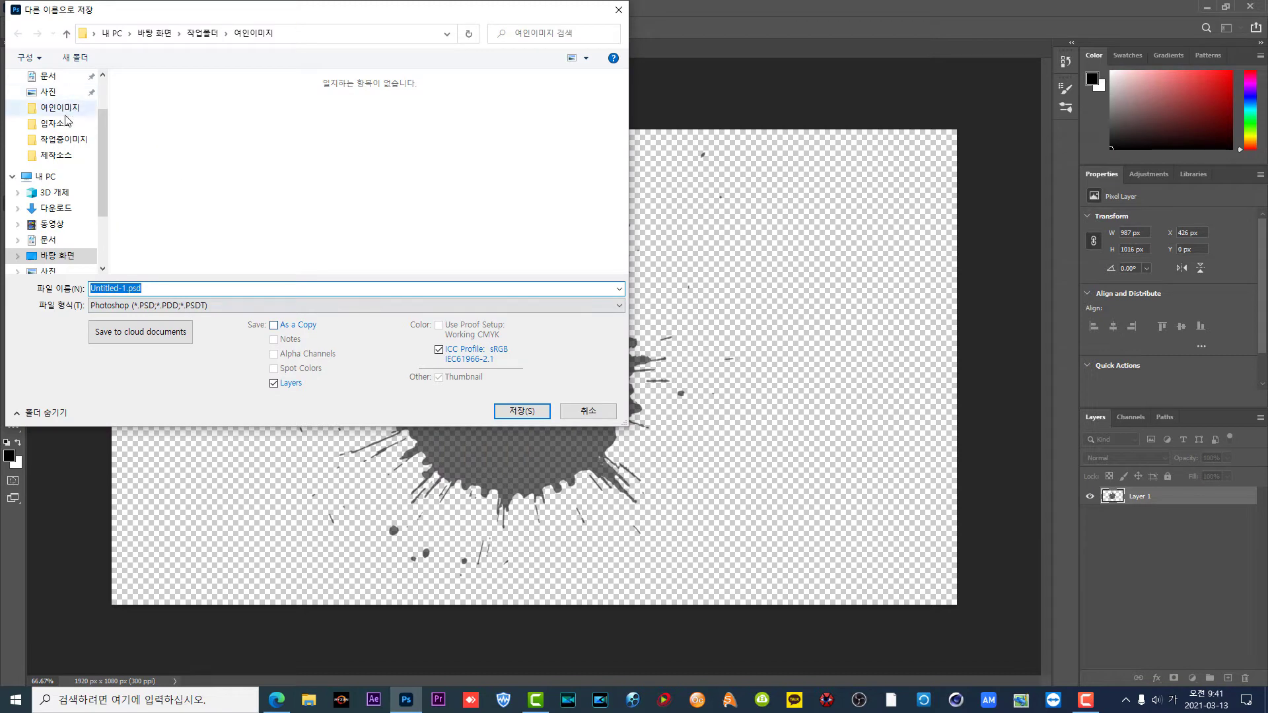
click(64, 257)
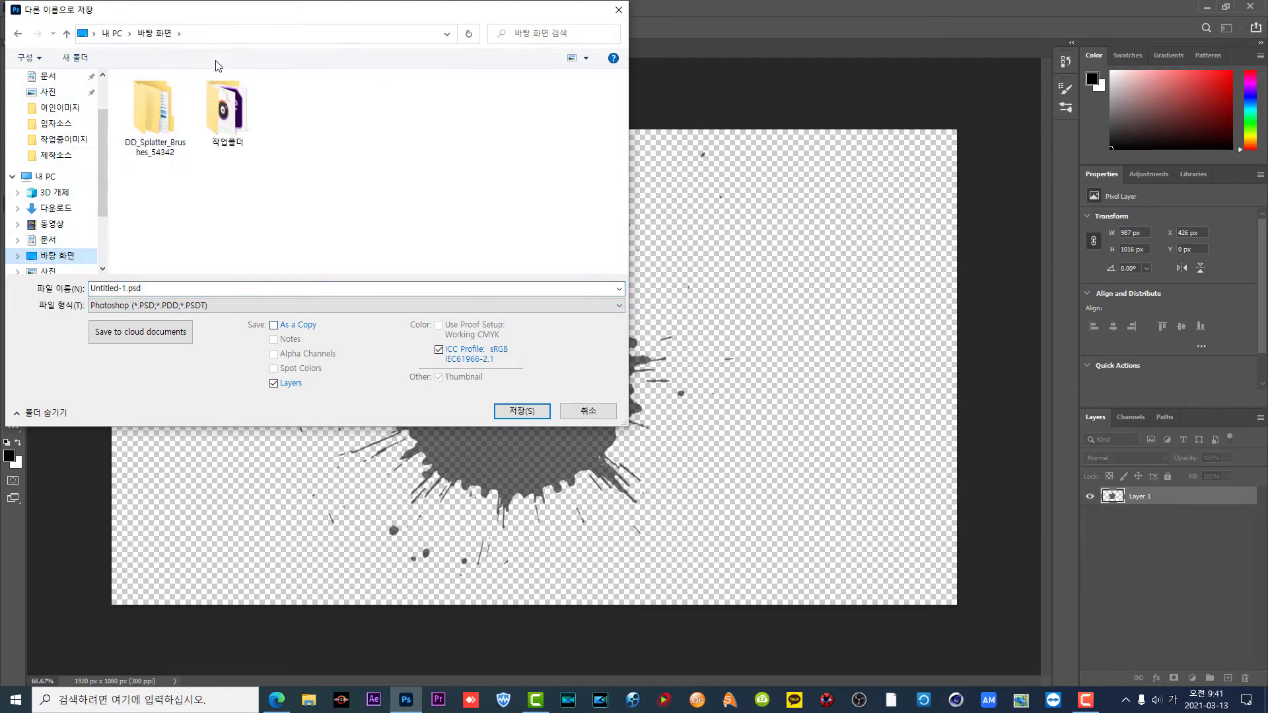
click(203, 290)
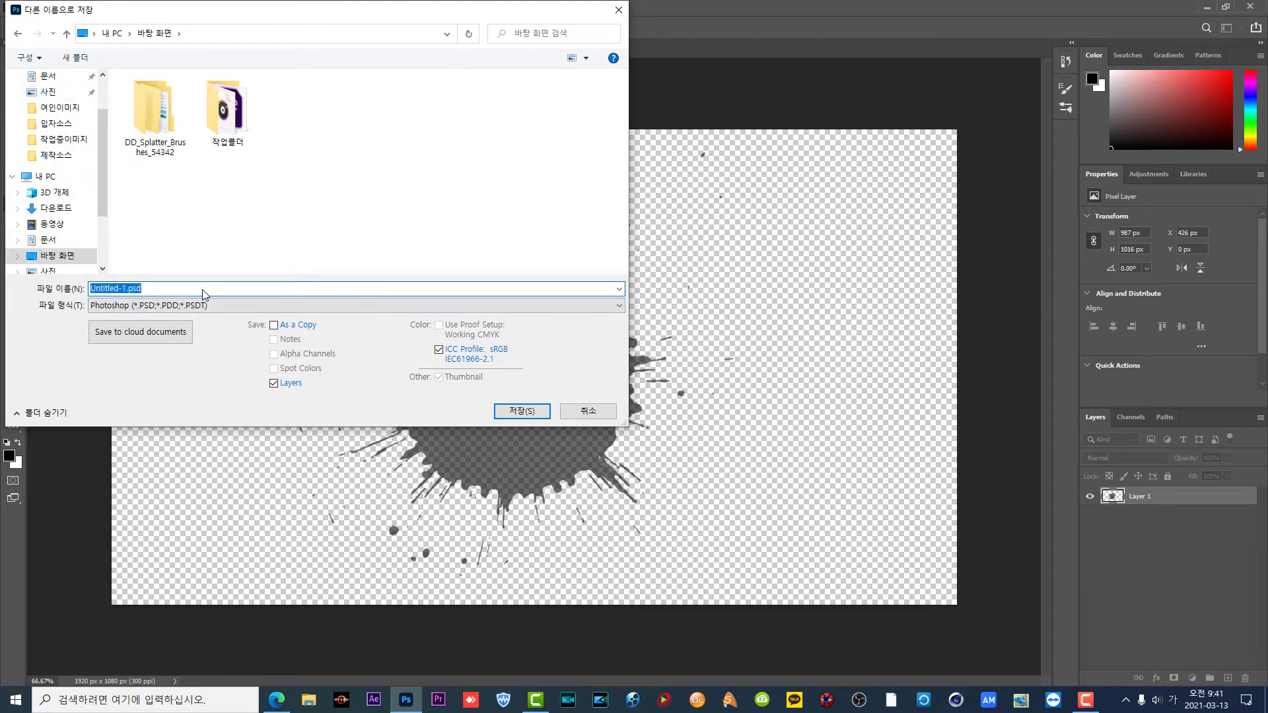
text(밍)
text(크)
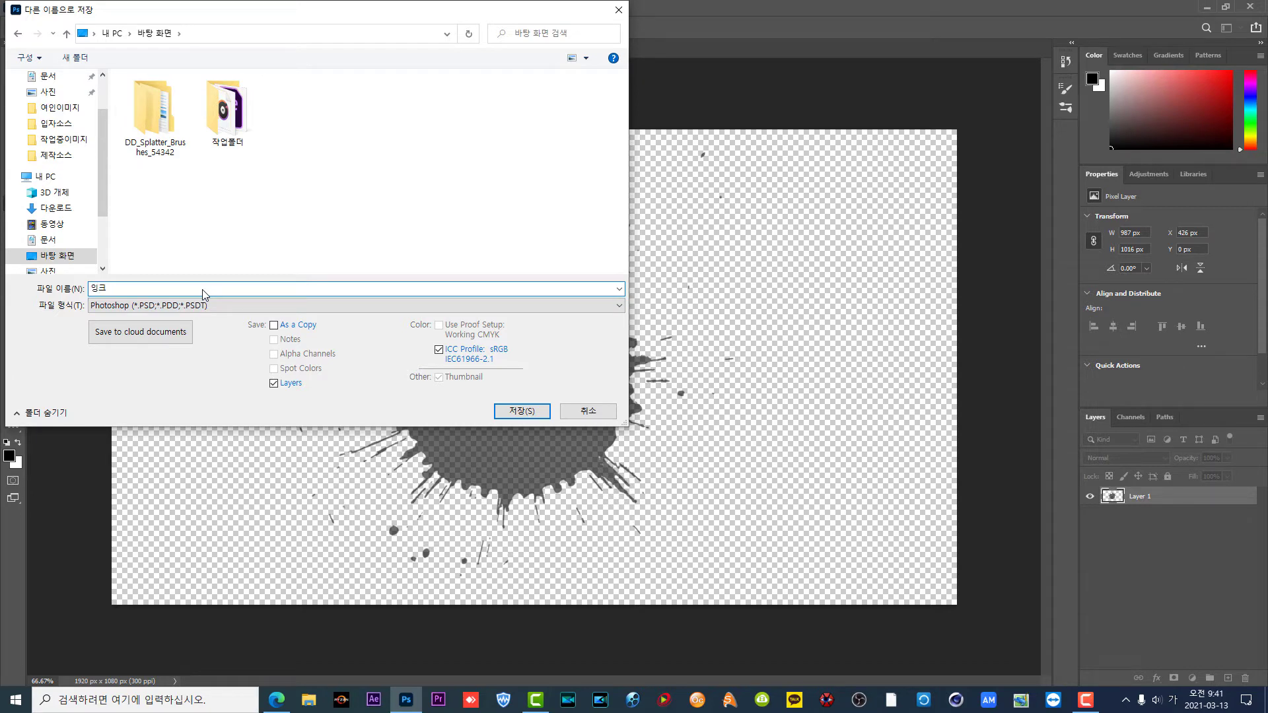
click(522, 412)
click(779, 197)
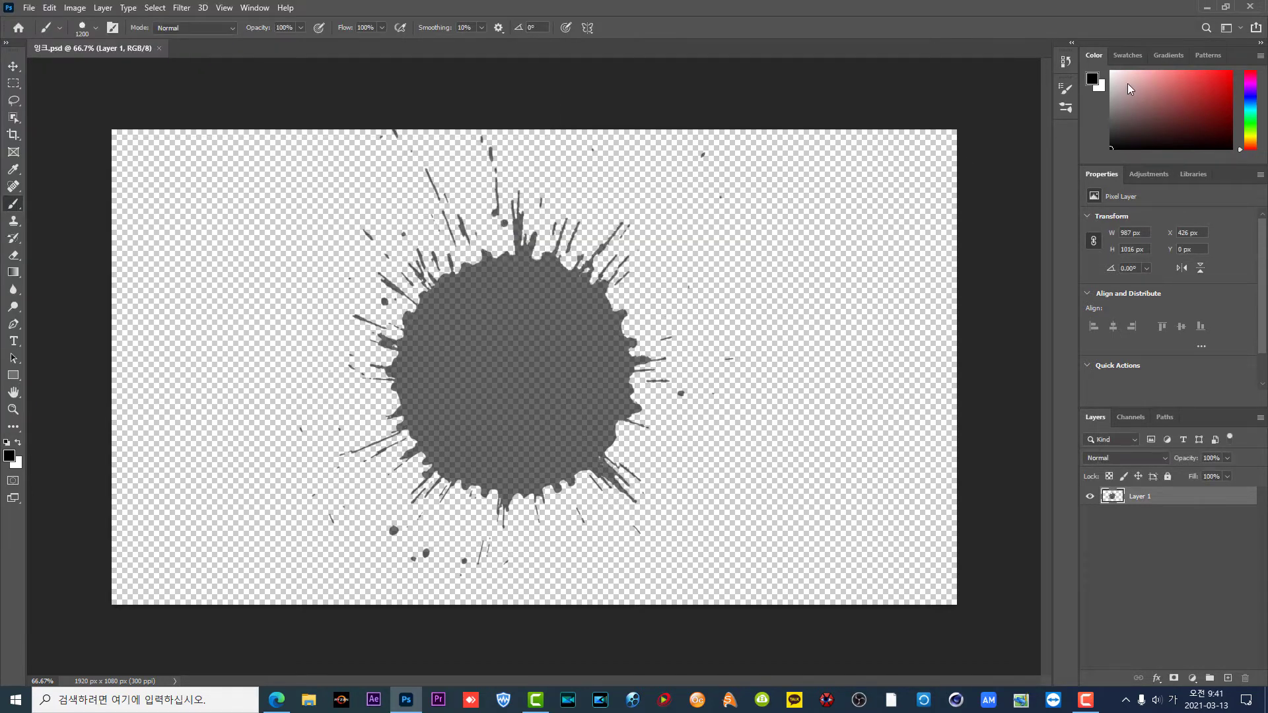
click(1204, 8)
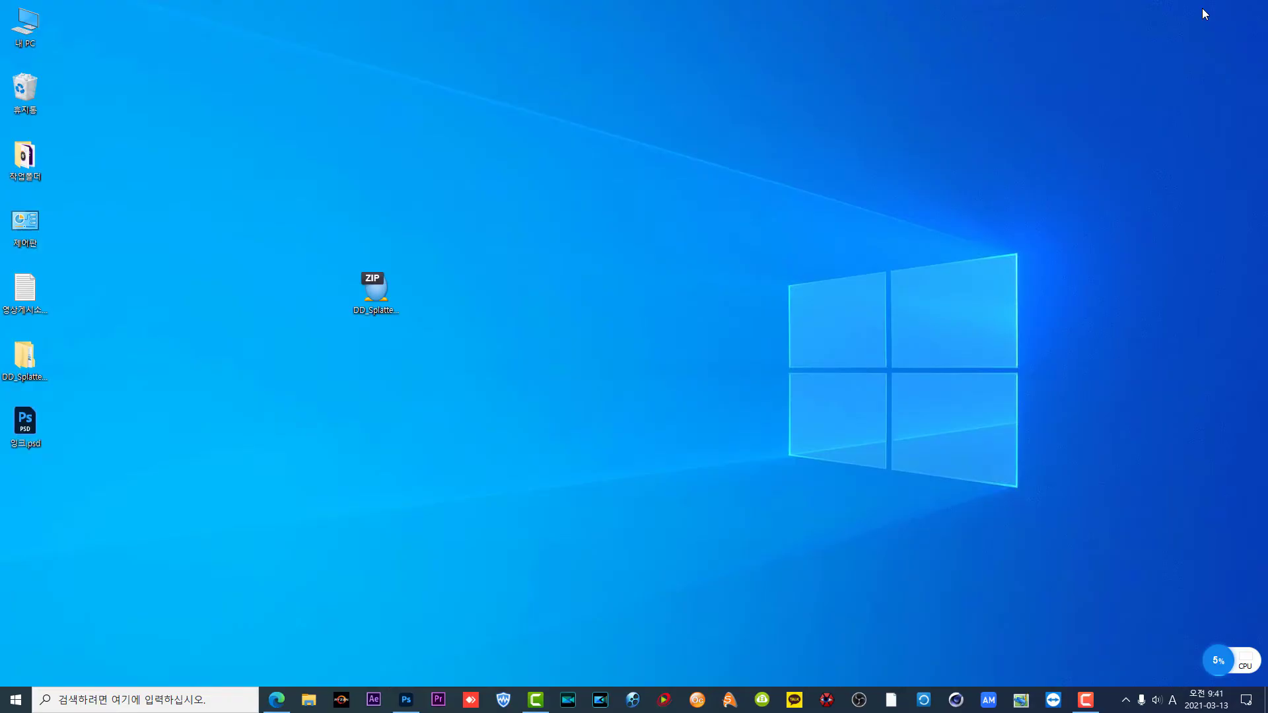
click(18, 425)
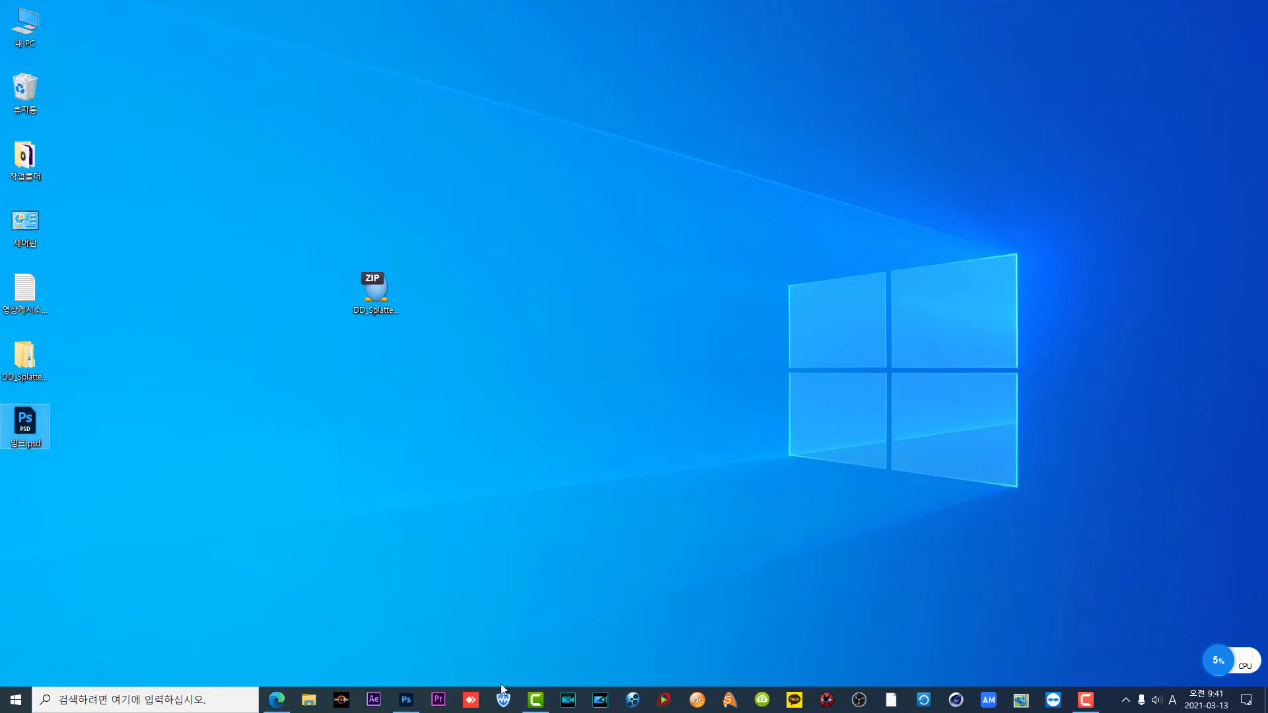
click(537, 702)
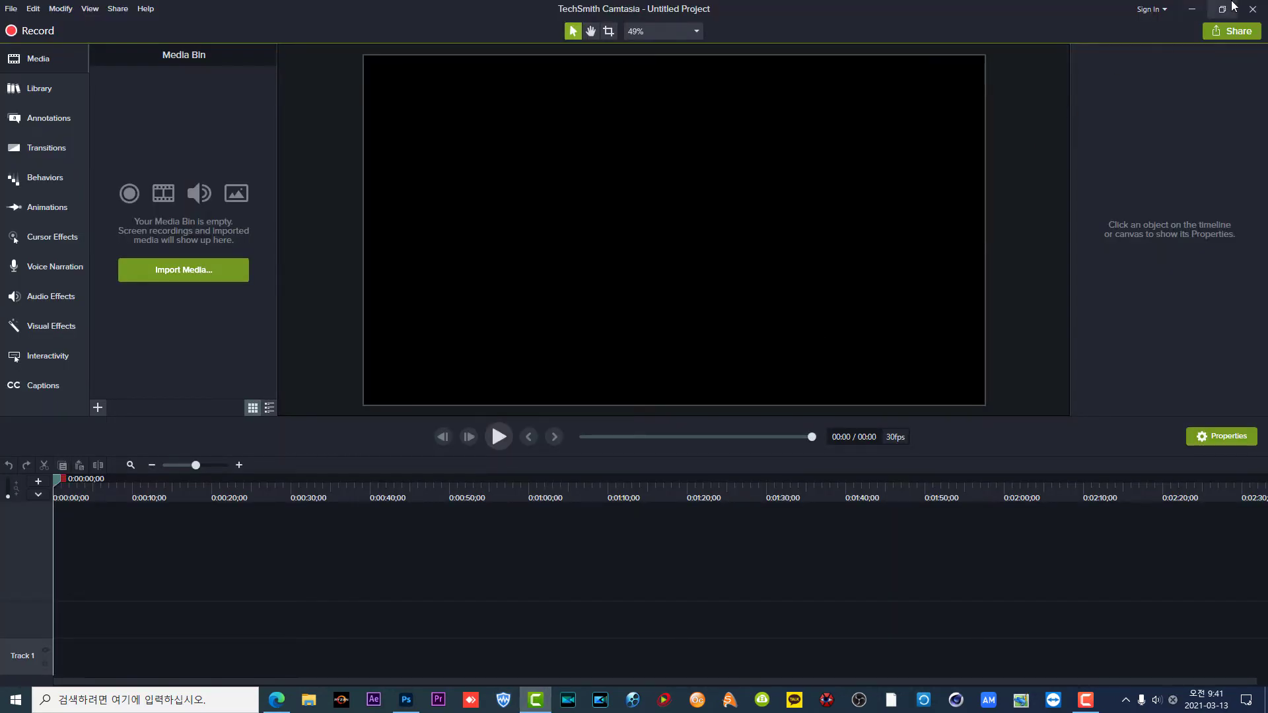
click(1193, 8)
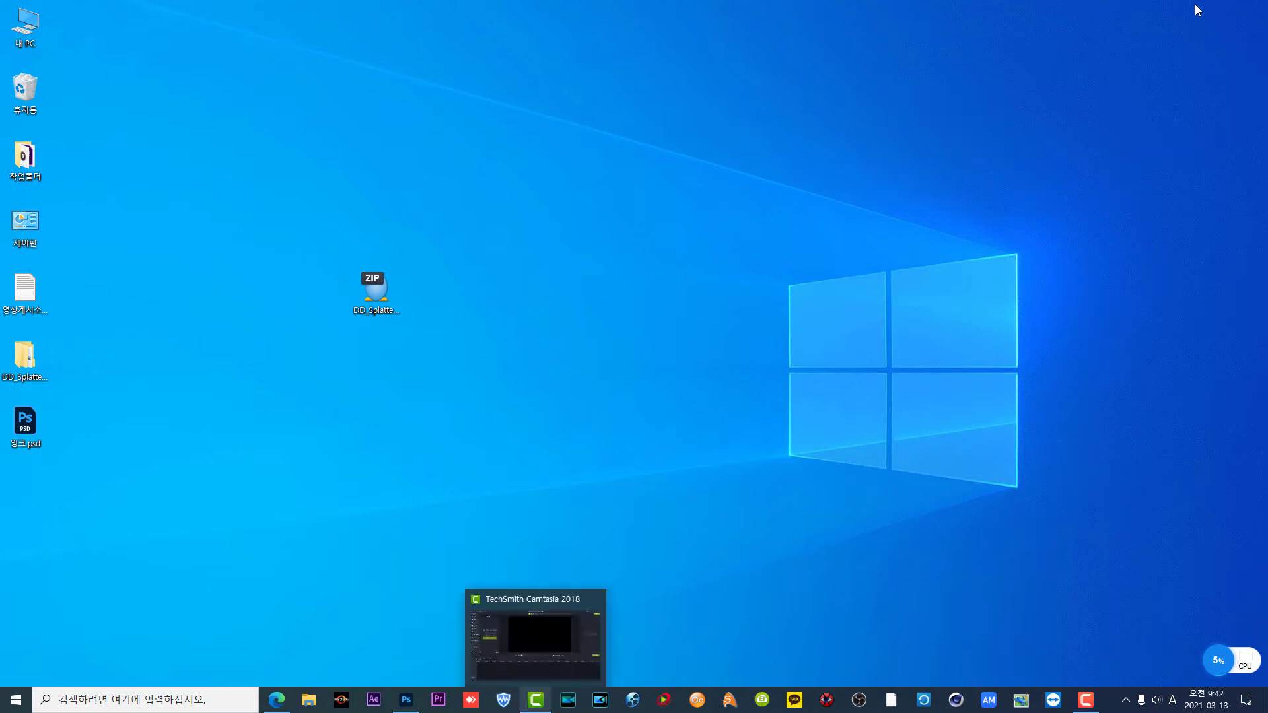
Step: Switch to Photoshop and save a PNG copy of 잉크 on the desktop, using large file size, and minimize the program
click(406, 699)
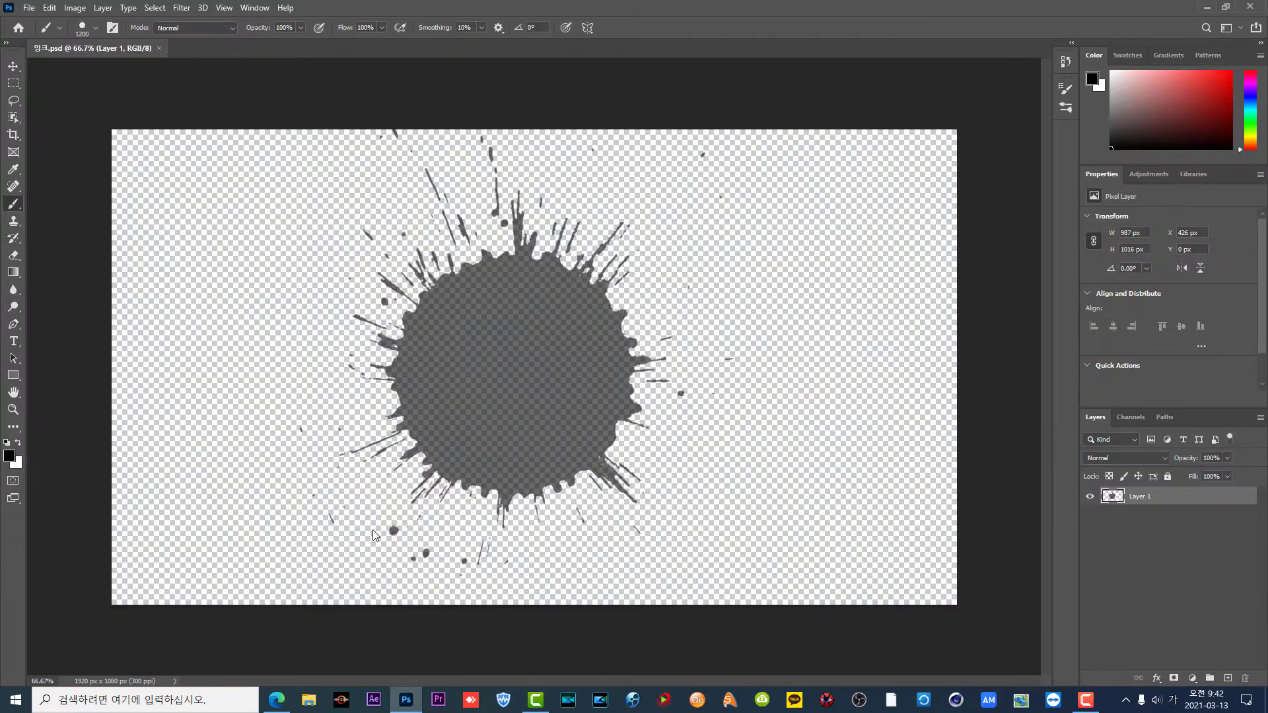
click(29, 8)
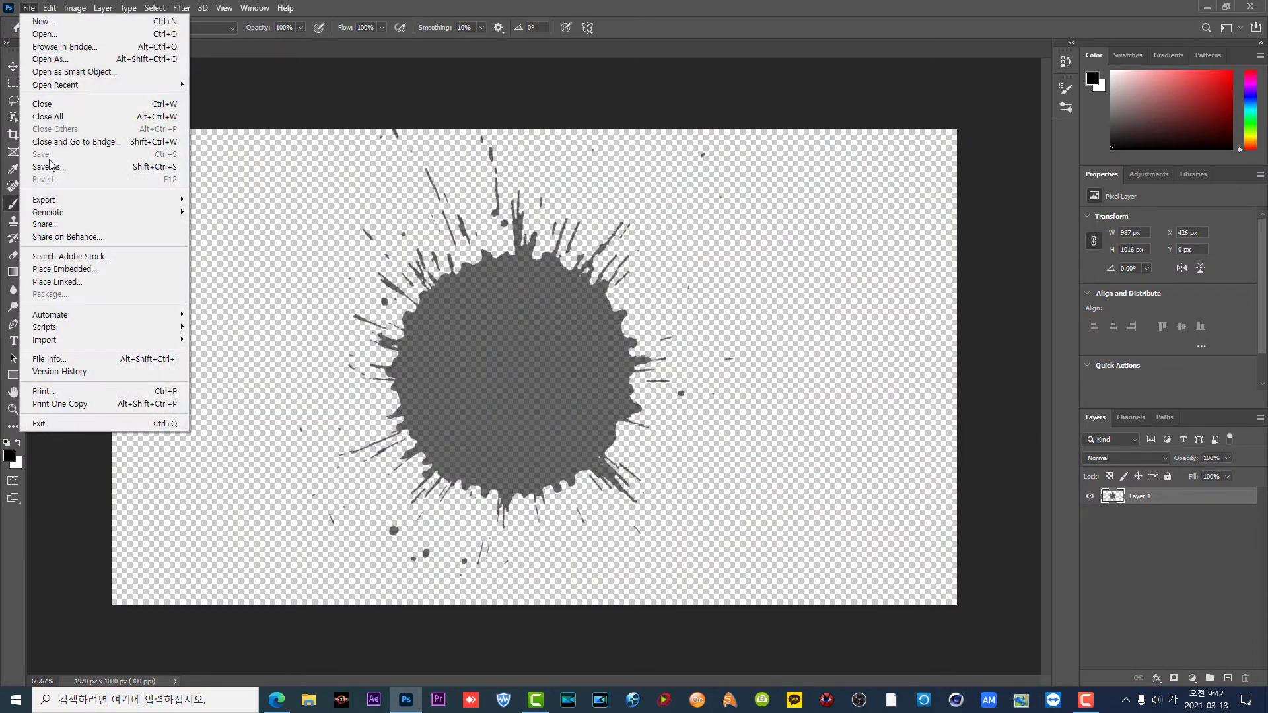
mouse_move(59, 203)
click(71, 167)
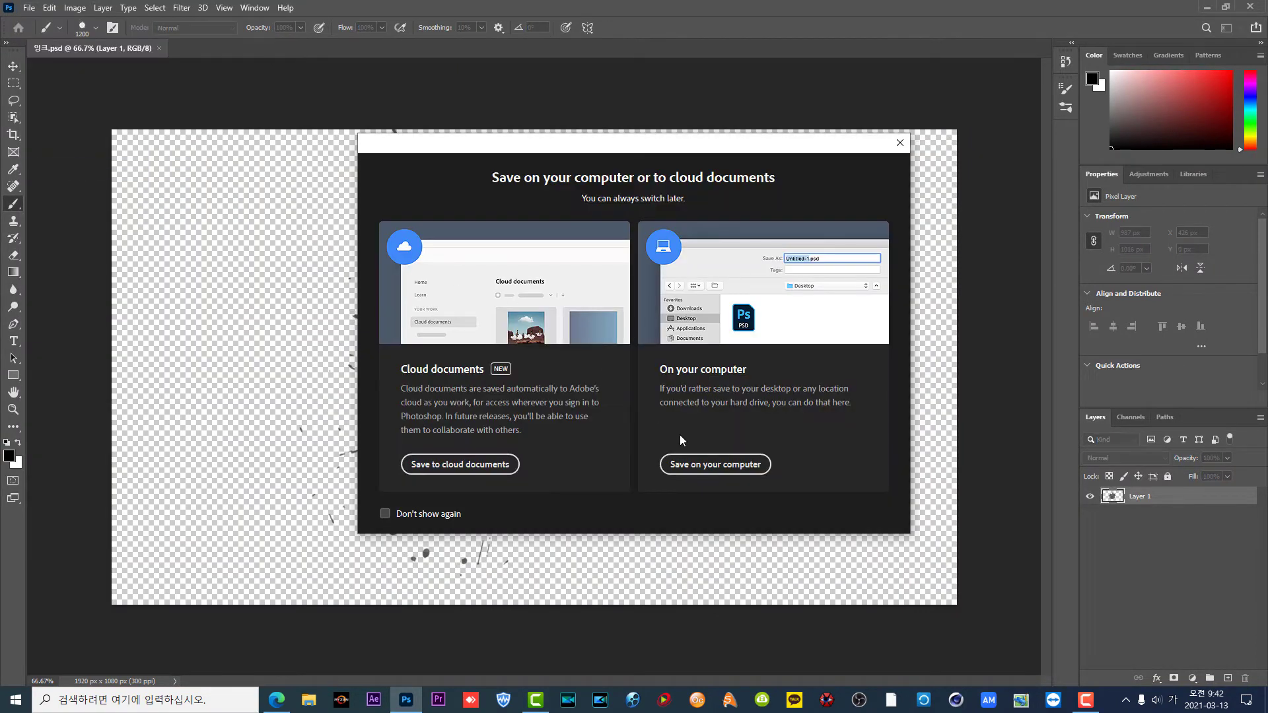
click(705, 465)
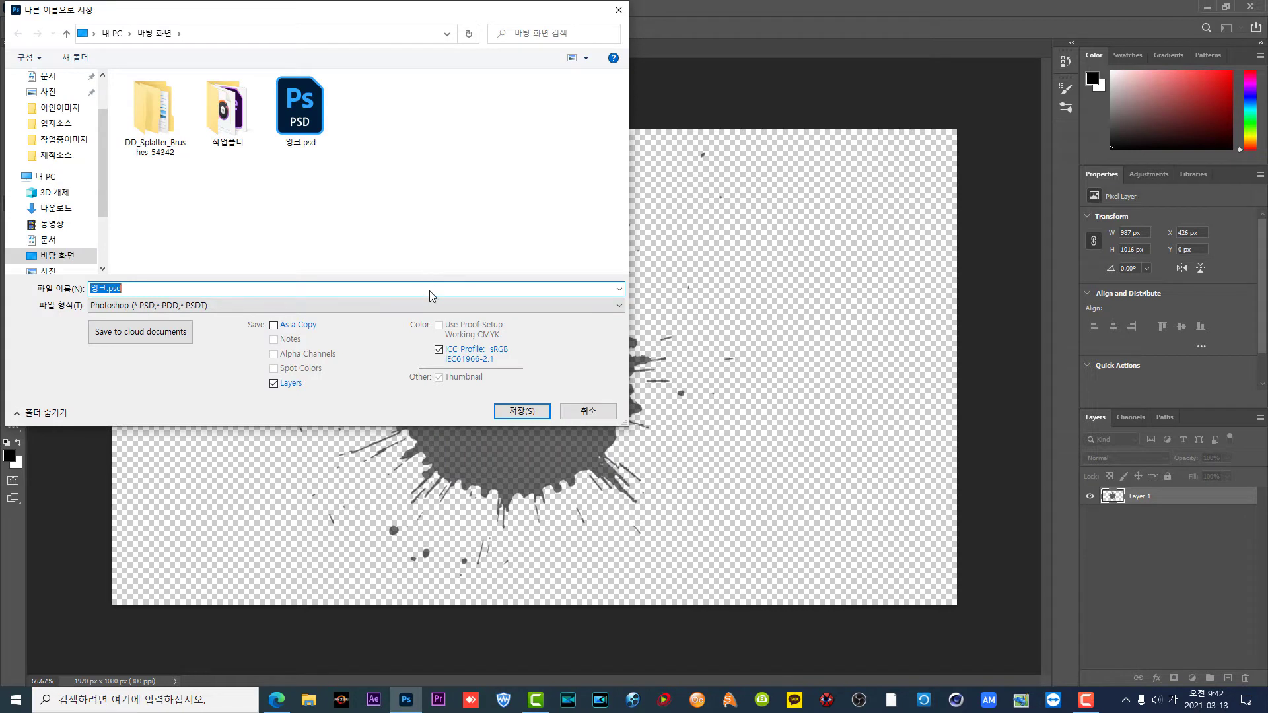
click(604, 305)
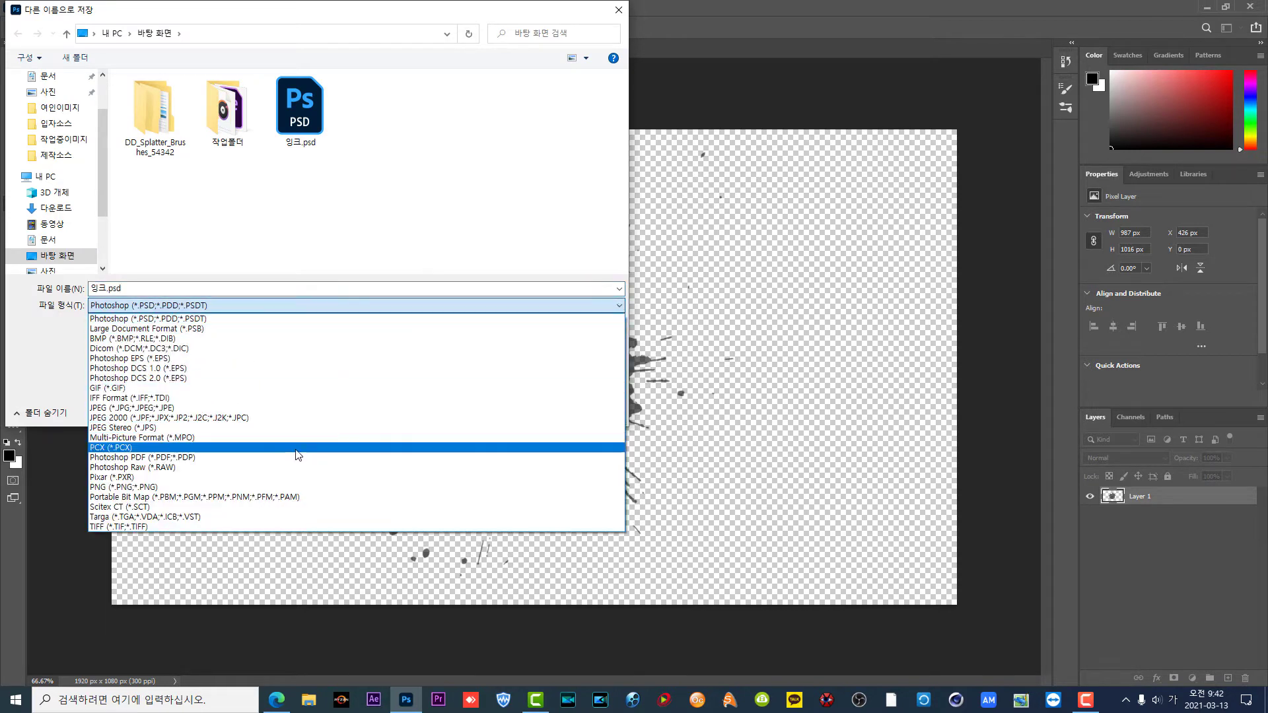
click(248, 486)
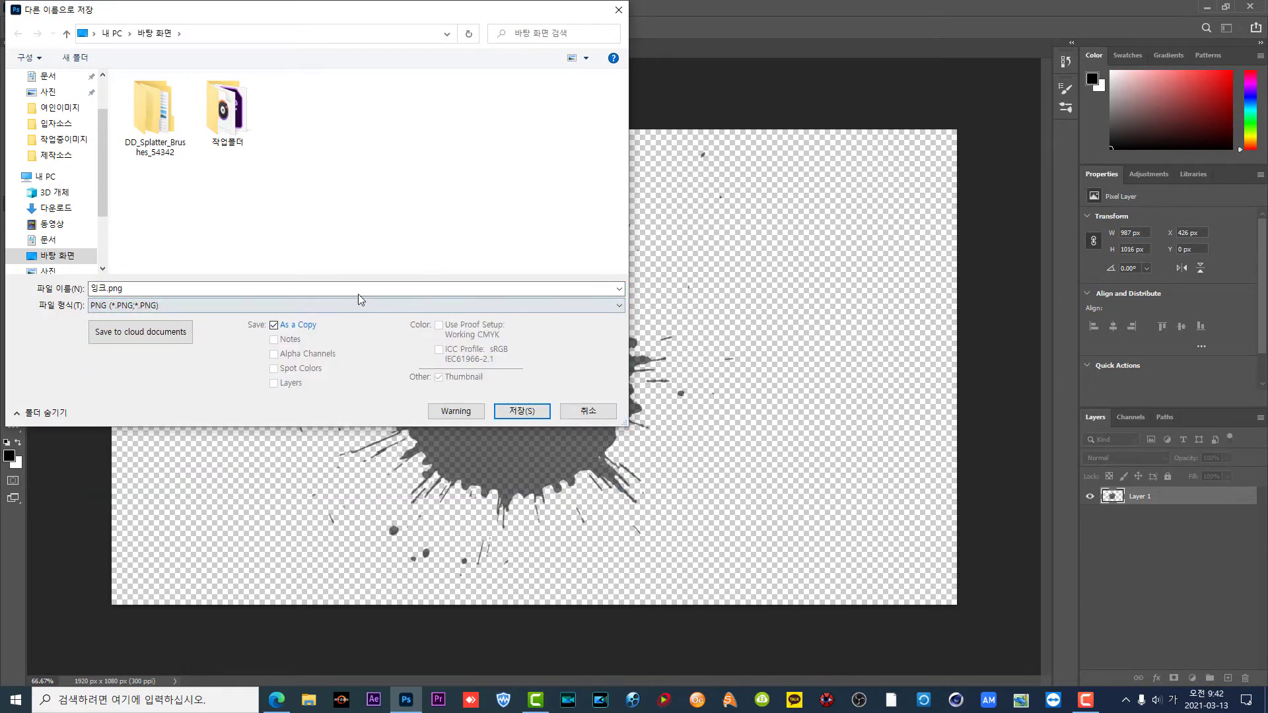
click(520, 411)
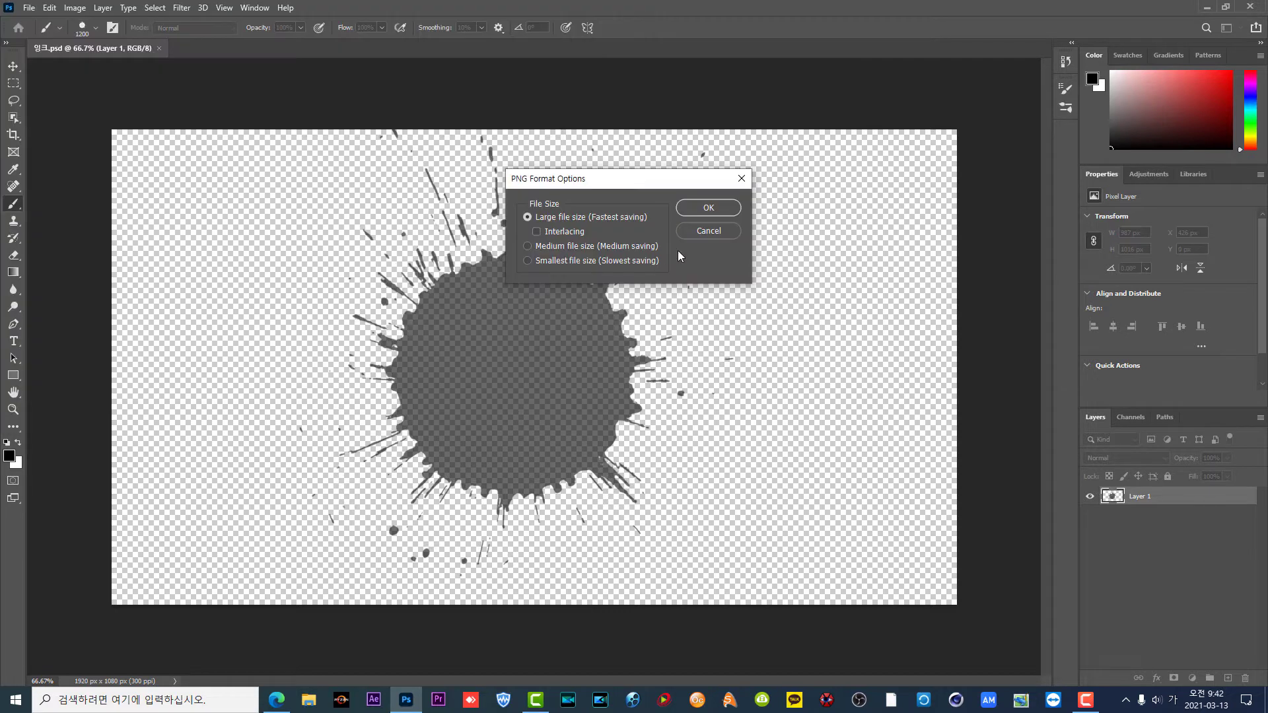
click(710, 209)
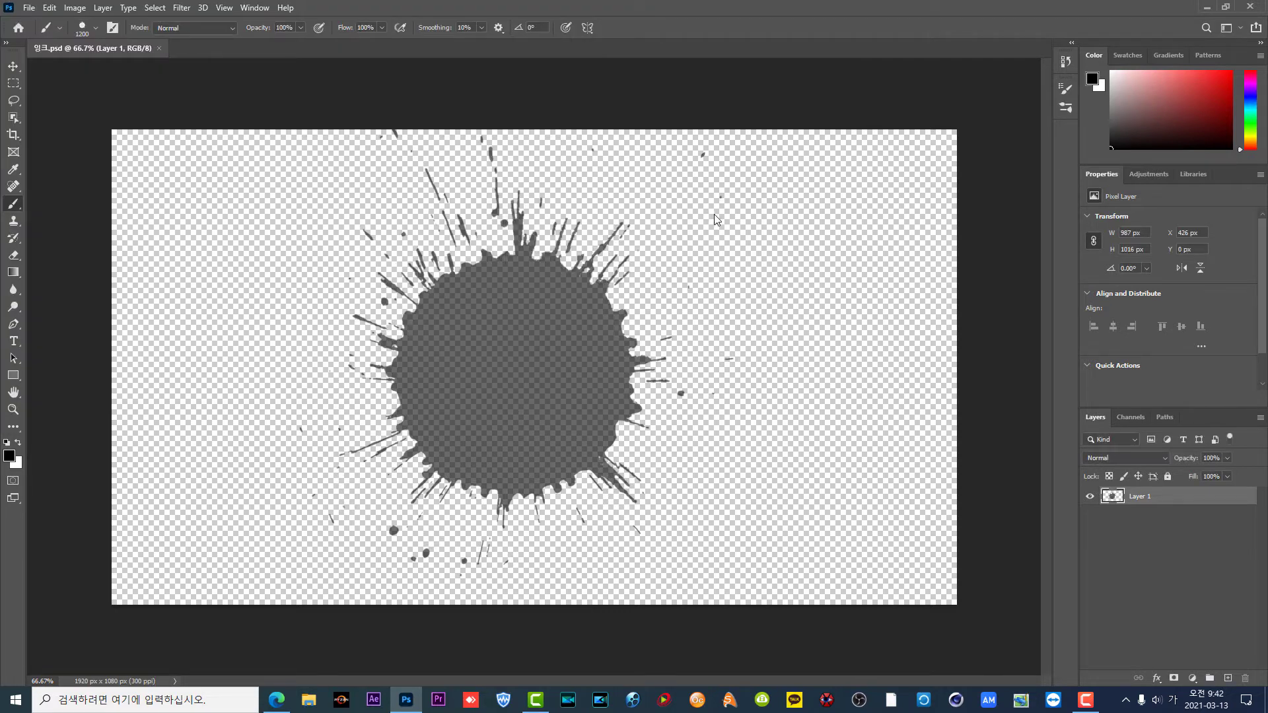
click(1205, 8)
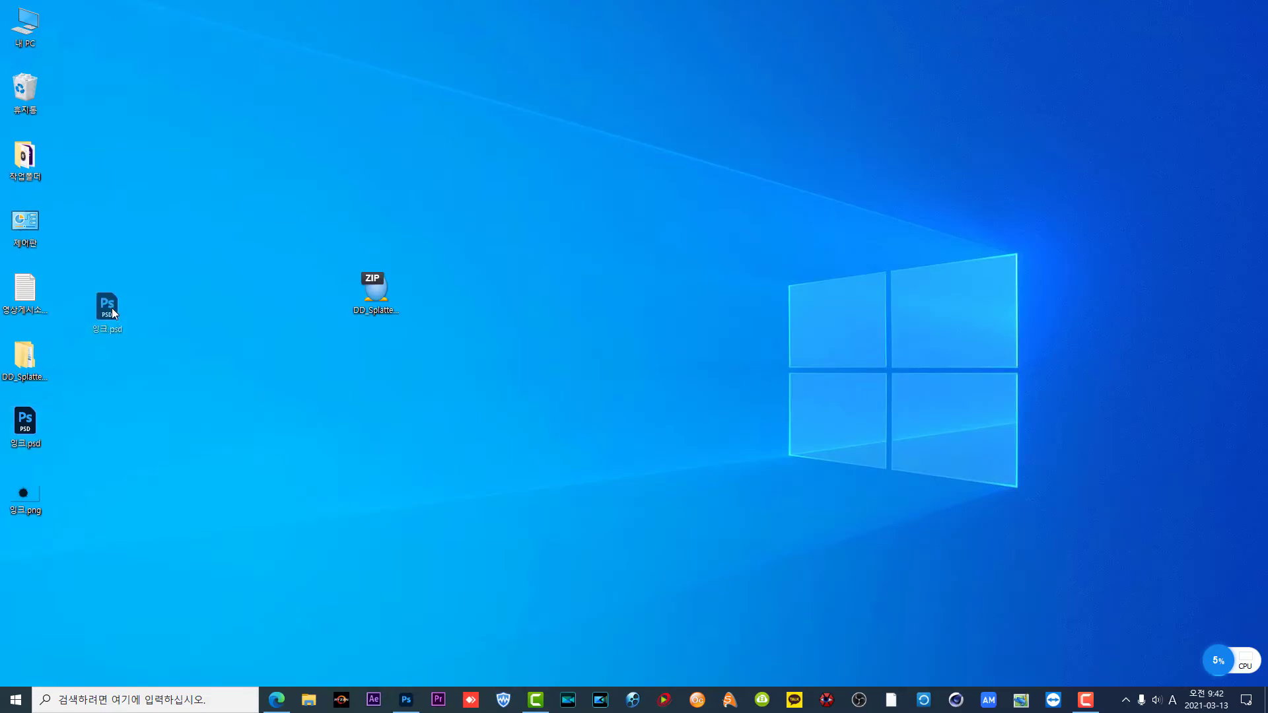
Step: Place 잉크.psd and 잉크.png side by side on the desktop, between the icon column and the ZIP file
drag(112, 309, 114, 309)
drag(18, 499, 182, 357)
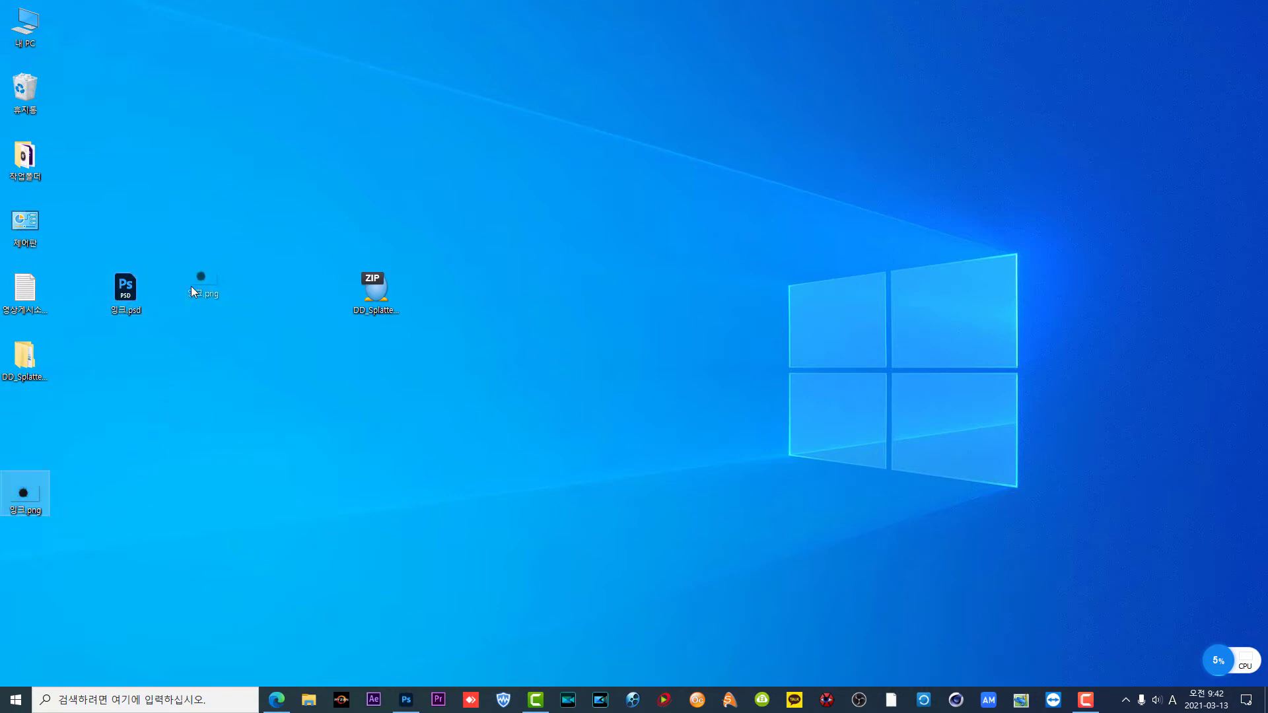
drag(191, 287, 191, 288)
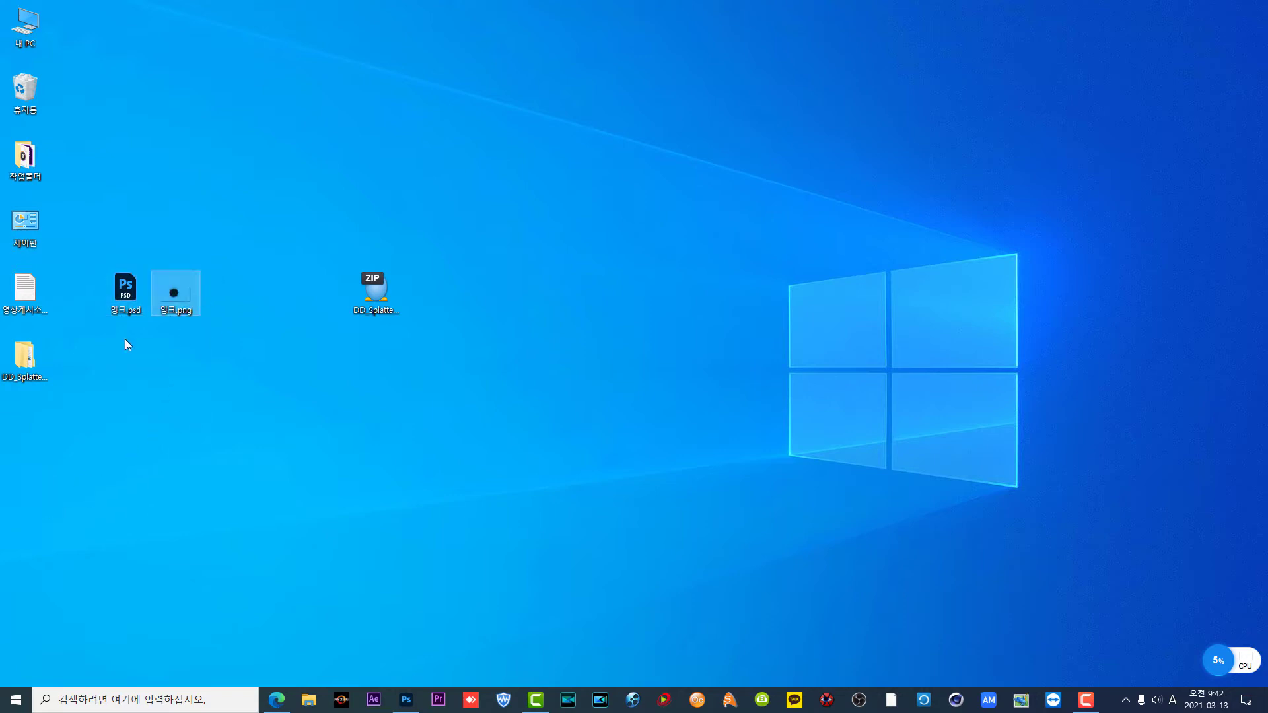
Step: Switch back to Photoshop and exit the program
click(413, 710)
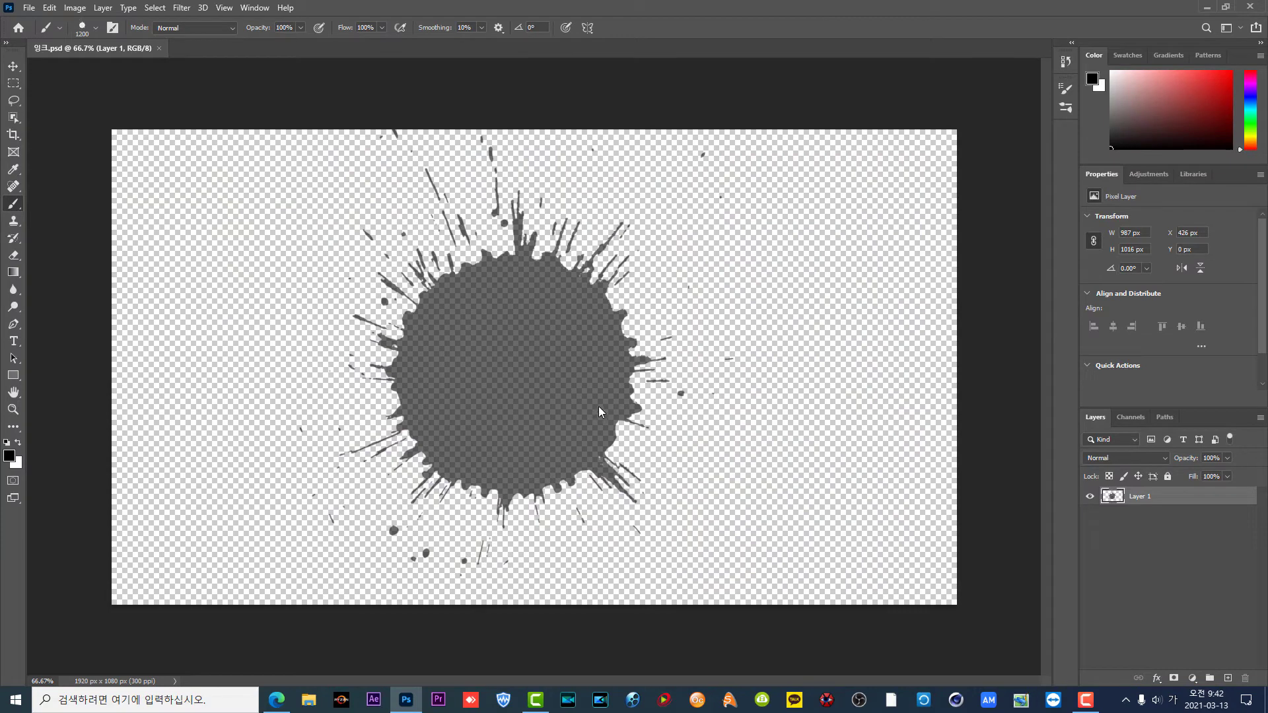
click(30, 8)
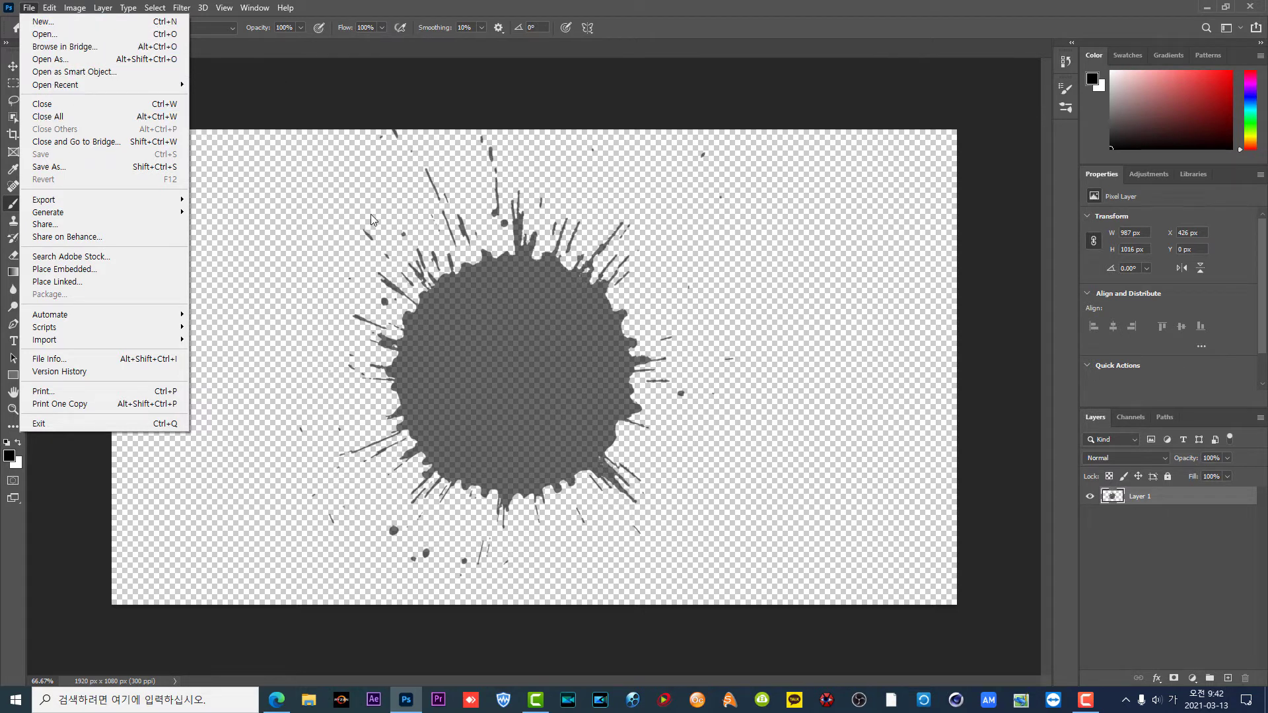
click(408, 97)
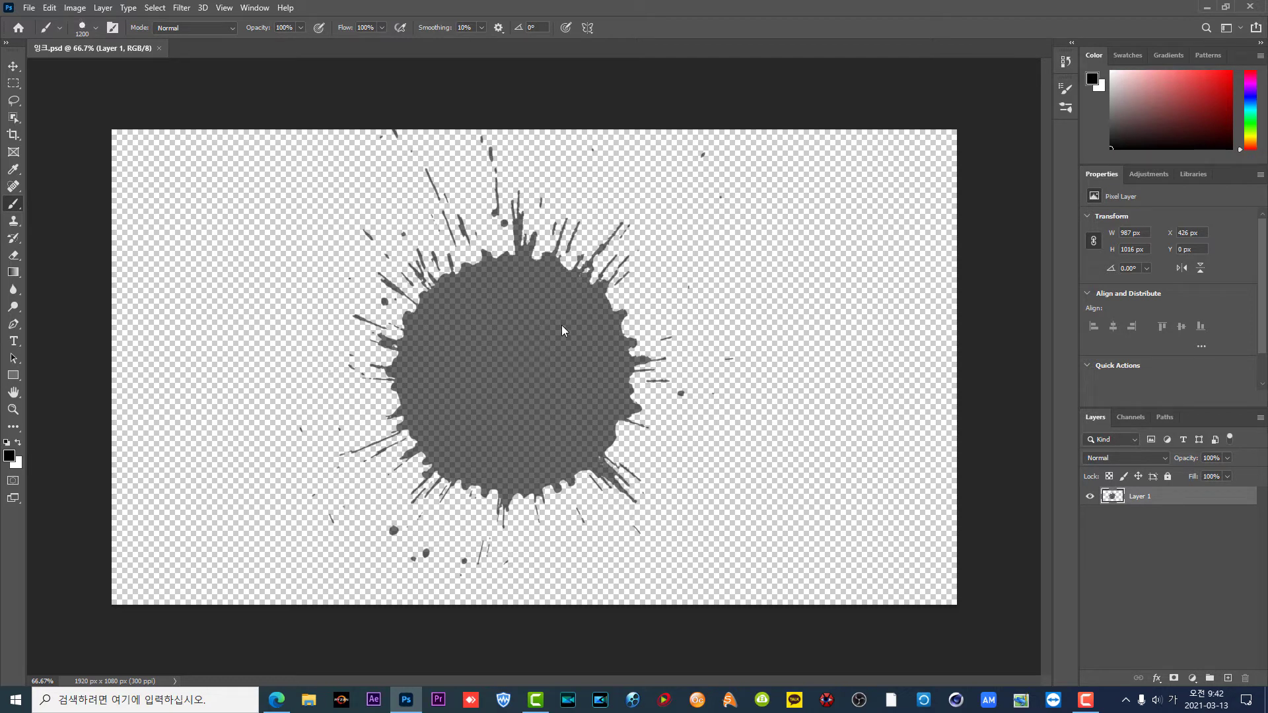
click(1253, 10)
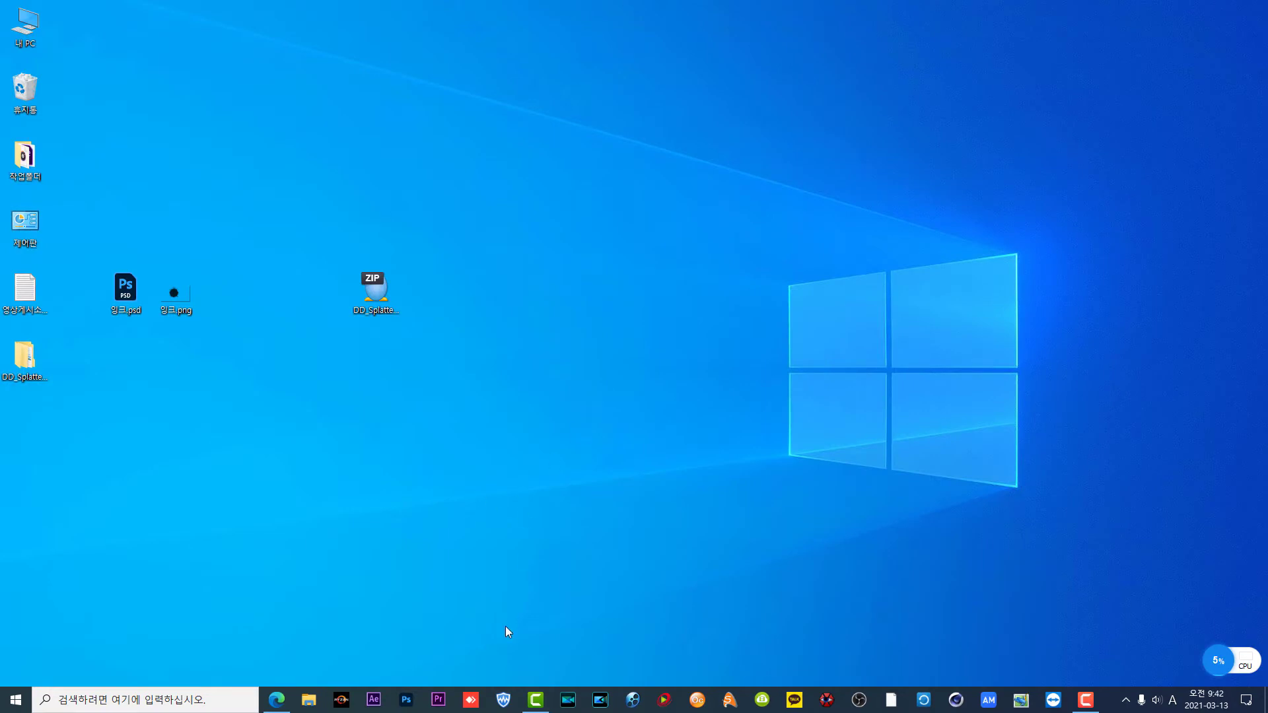
Step: Launch After Effects, postpone the Animation Composer update and close the Home window
click(374, 699)
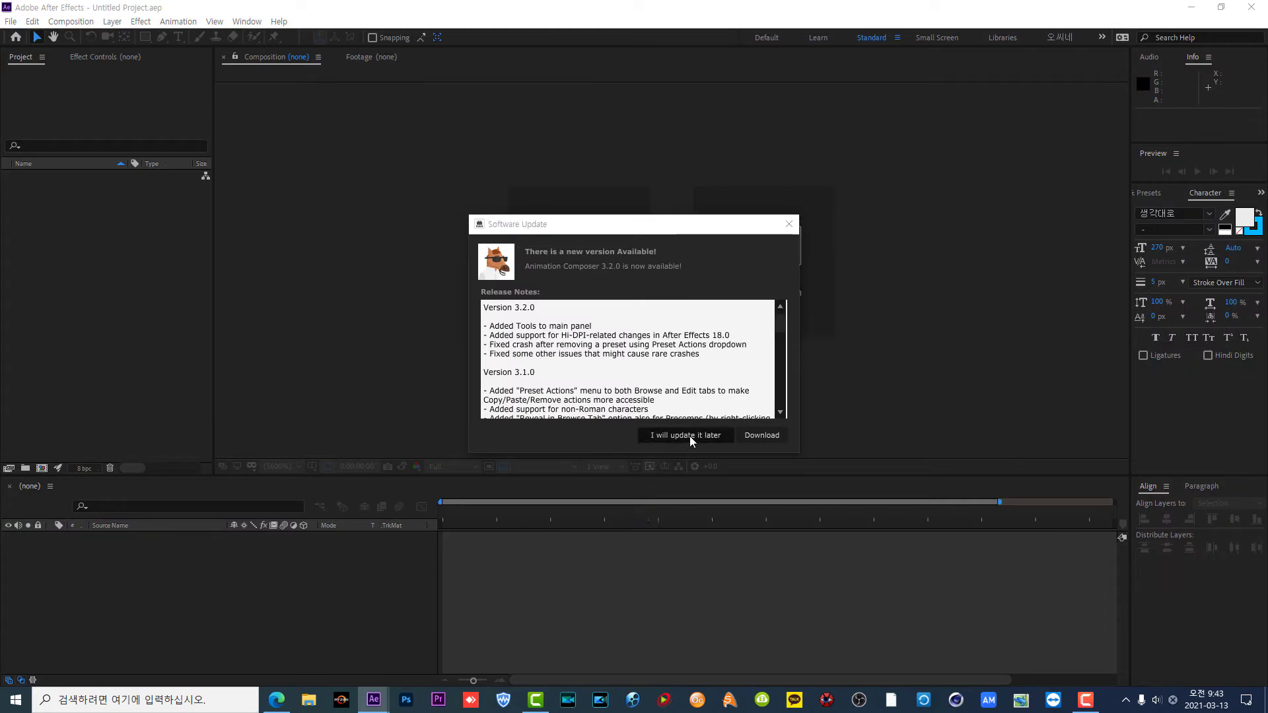
click(690, 437)
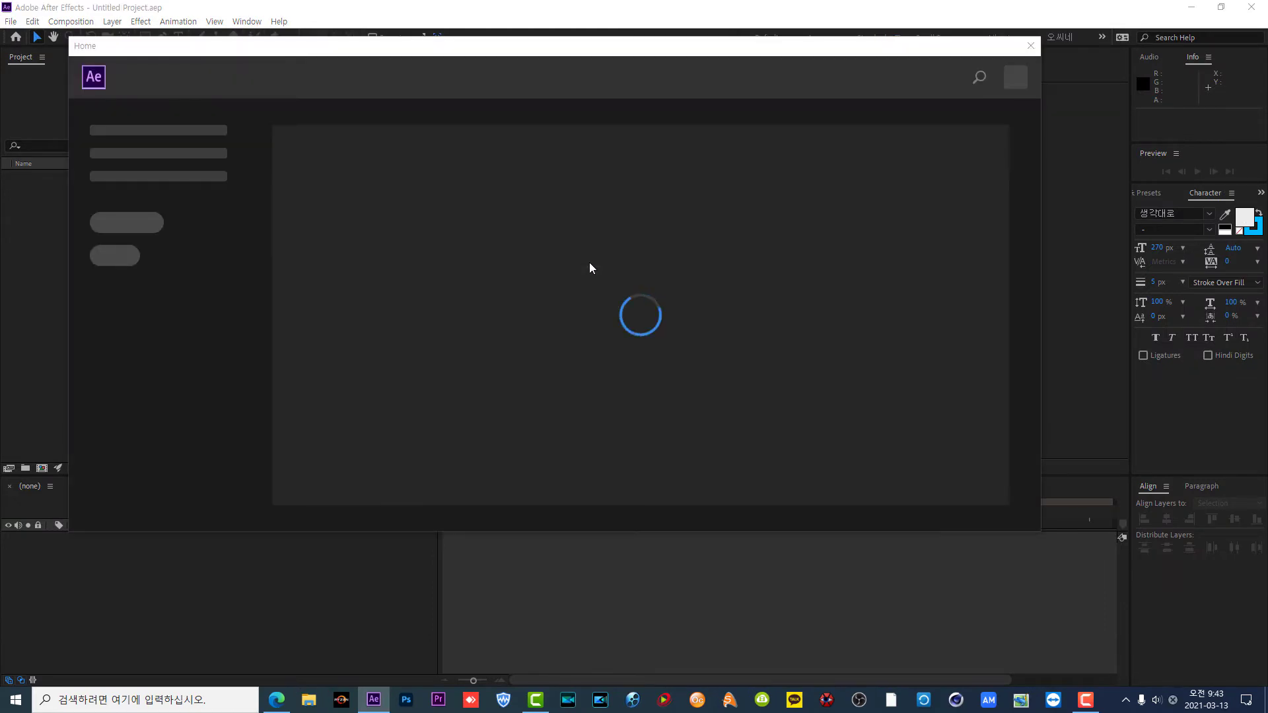
click(1030, 46)
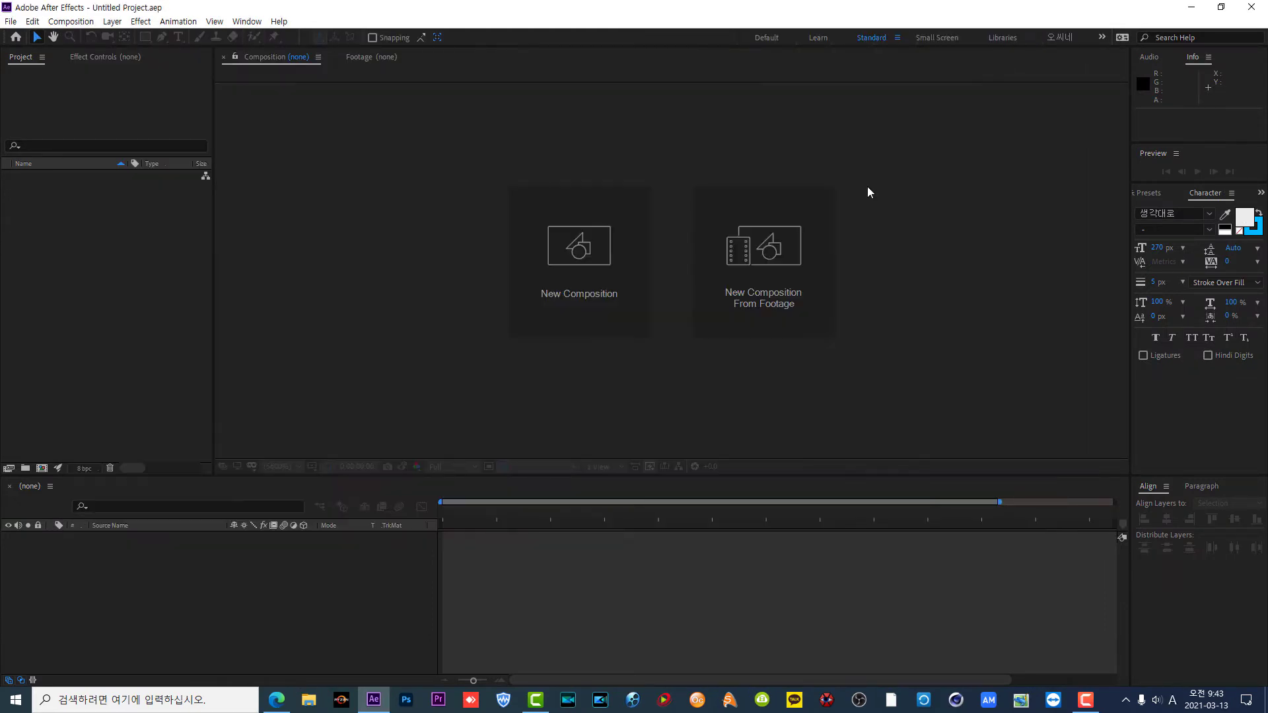
Step: Create the composition Comp 1 with the HDTV 1080 29.97 preset and a duration of 0;00;20;00
click(593, 256)
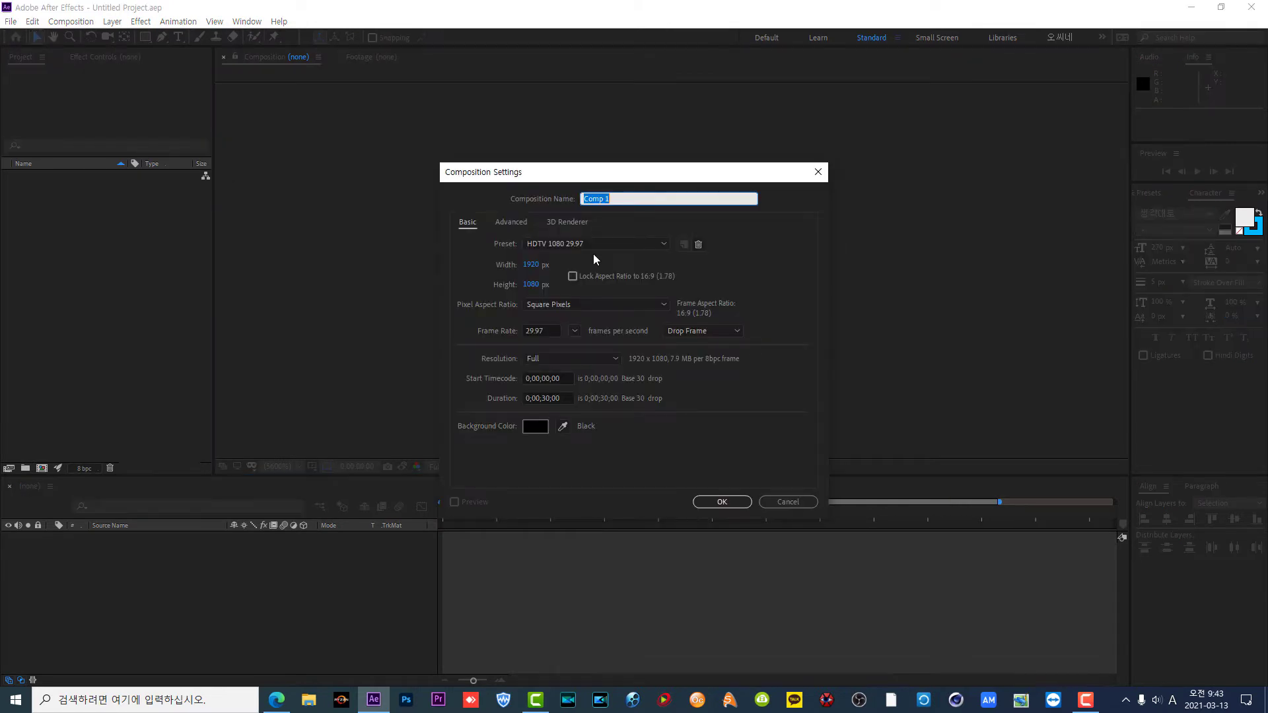
click(542, 400)
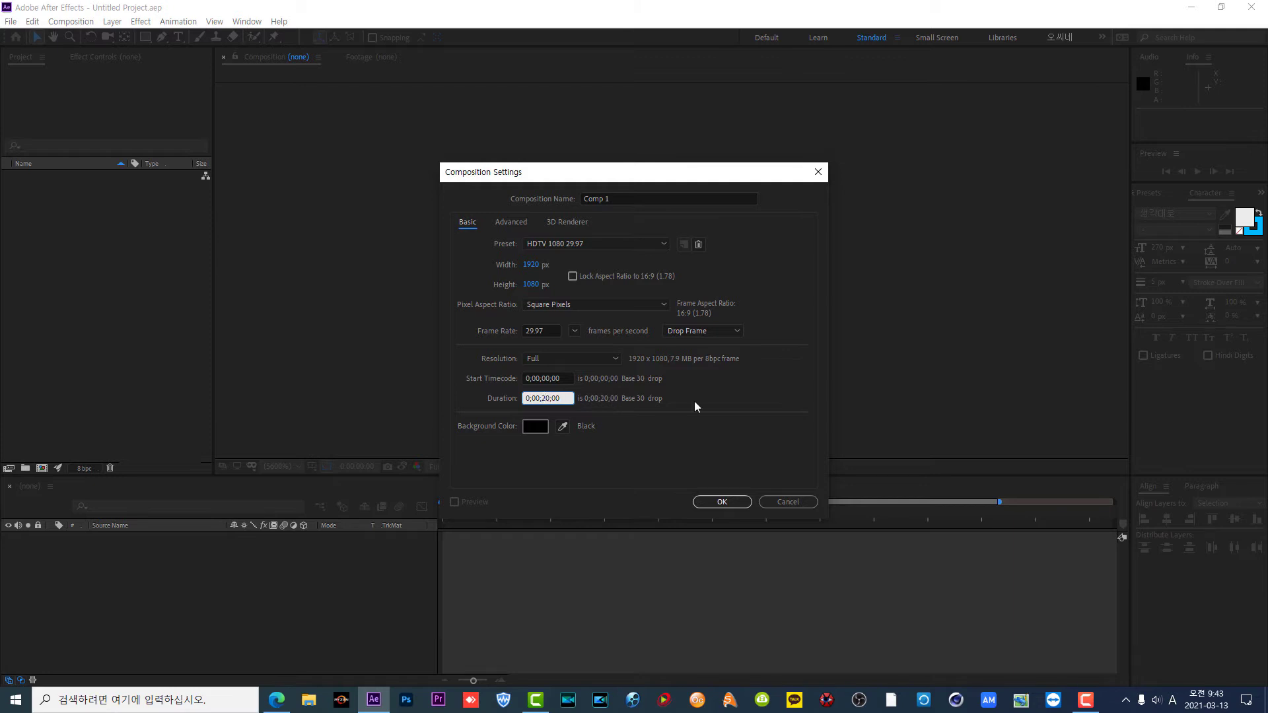
click(722, 502)
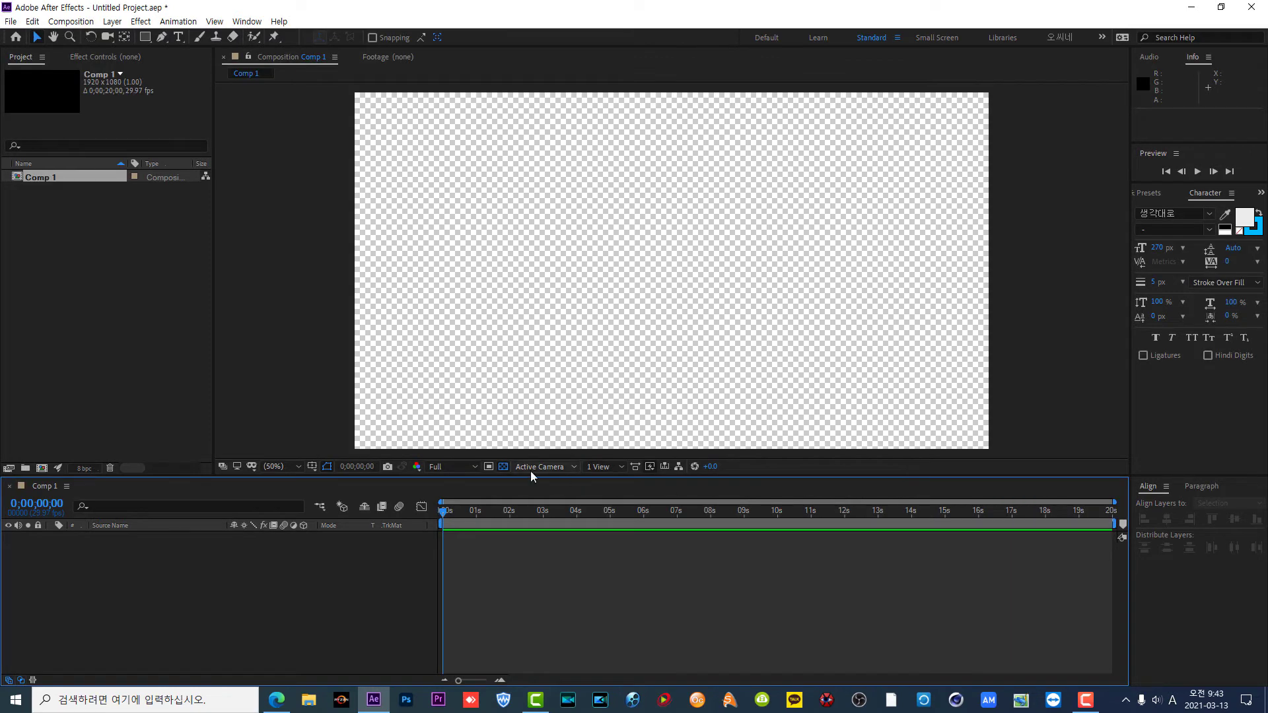
Step: Import 잉크.png from the desktop as footage and add it to the Comp 1 timeline
double_click(138, 290)
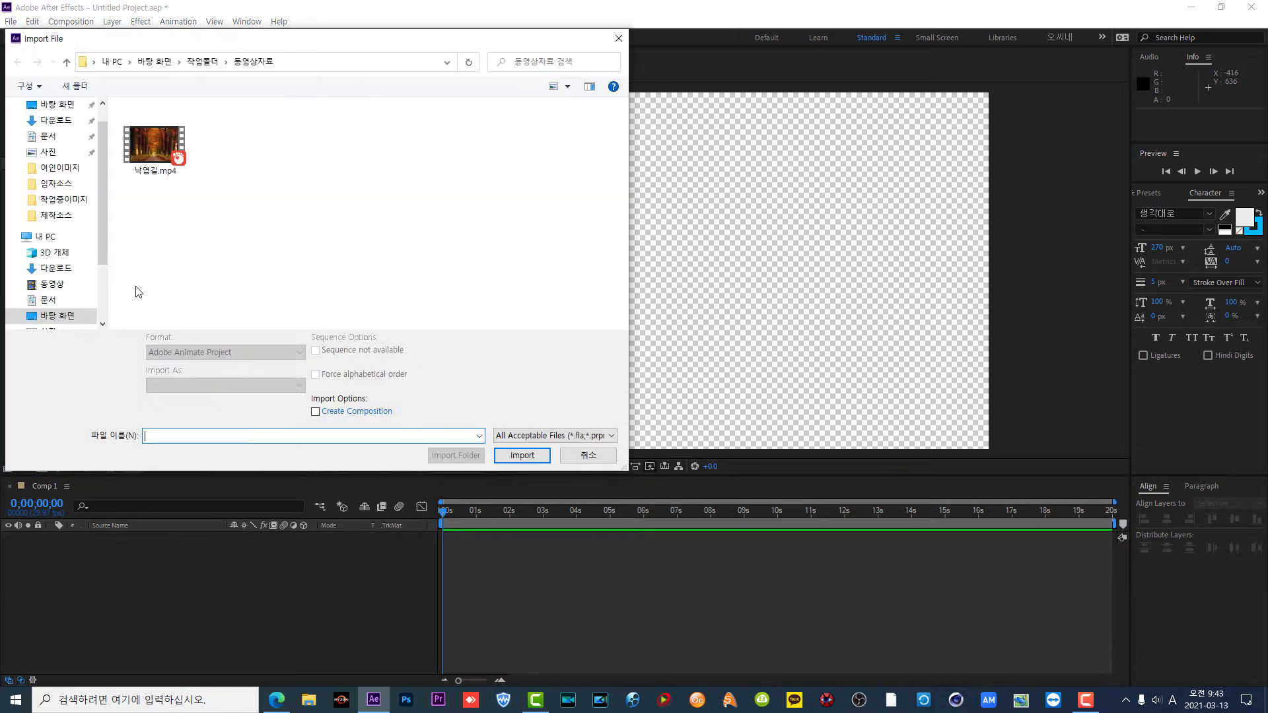
scroll(103, 195, up, 2)
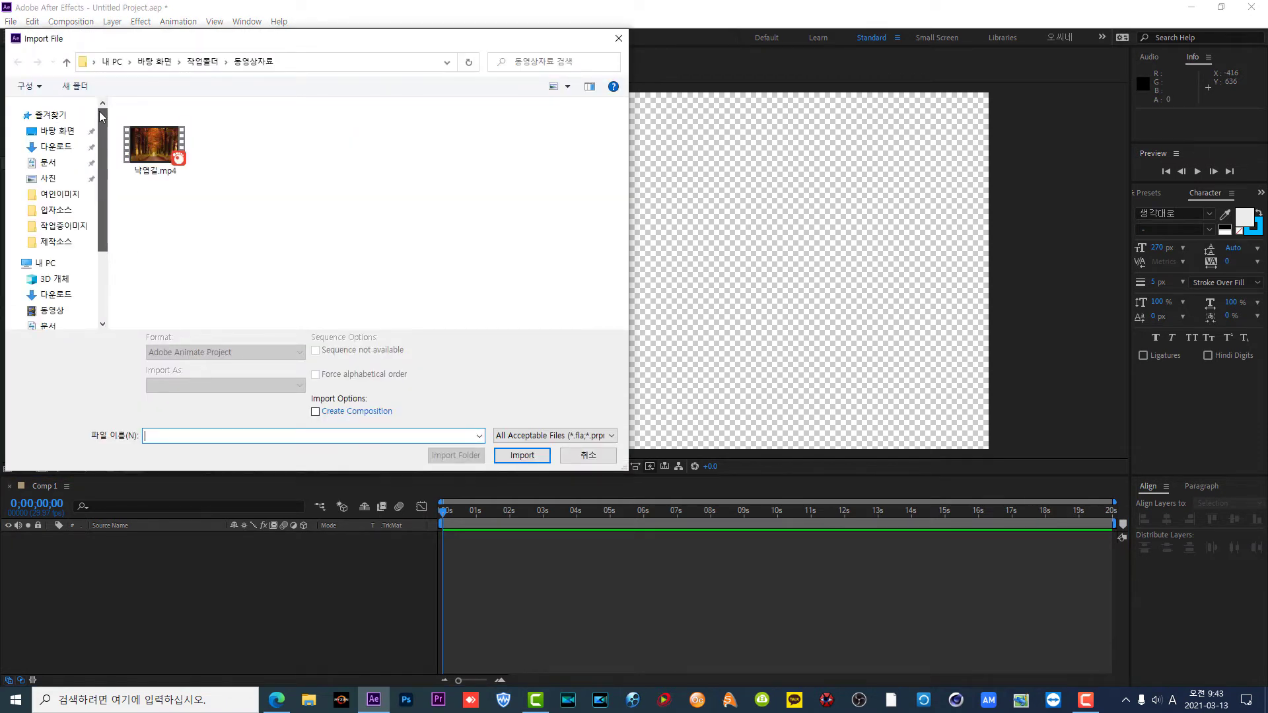
click(58, 131)
click(367, 142)
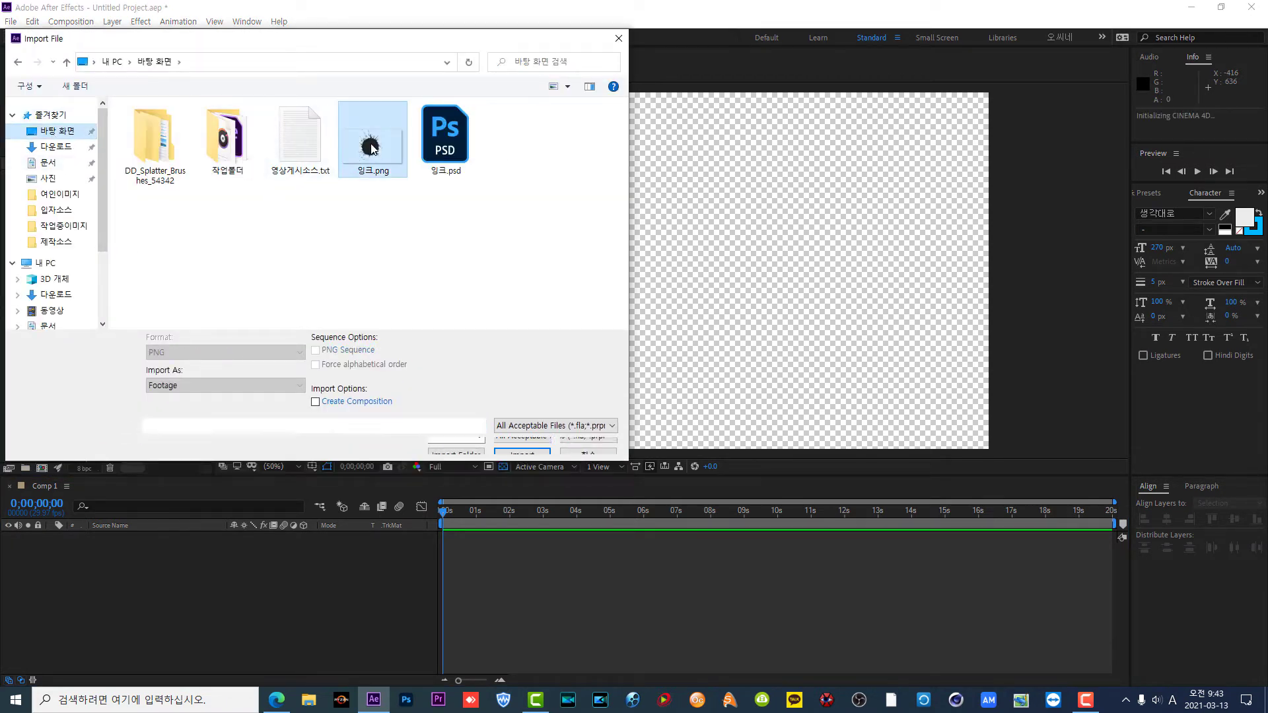
click(523, 455)
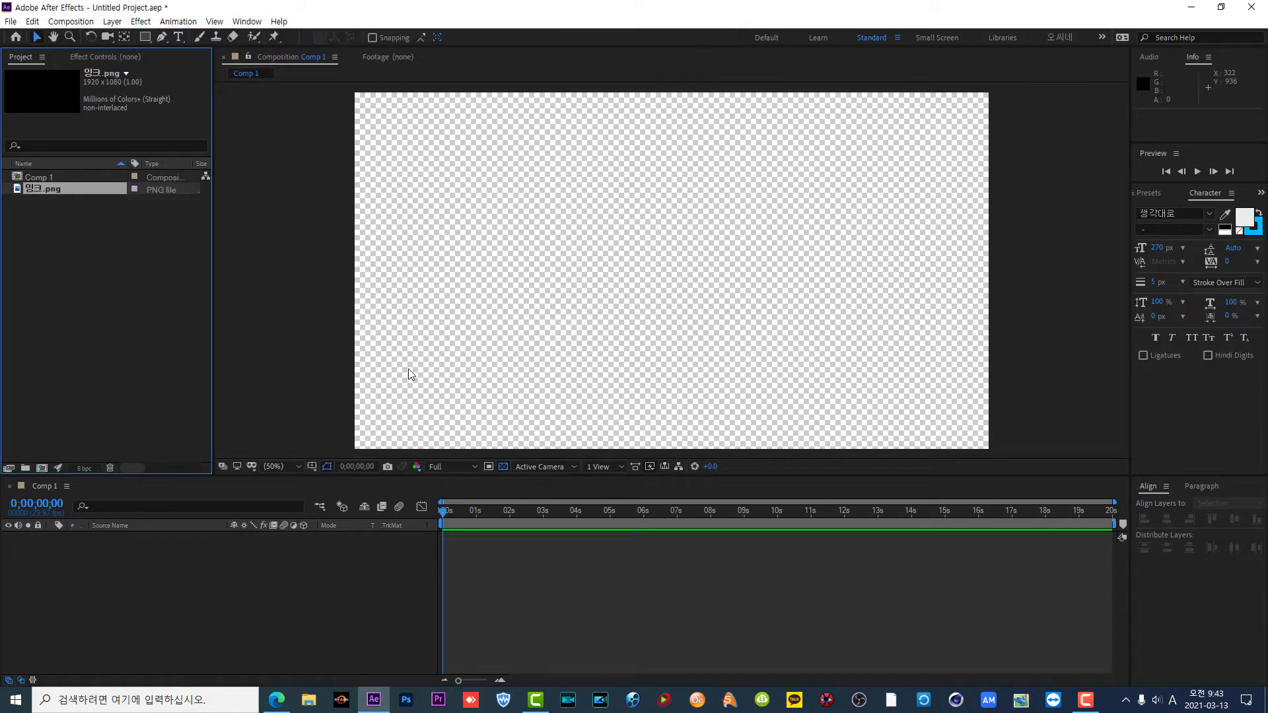
mouse_move(67, 191)
mouse_down()
mouse_move(89, 472)
mouse_move(149, 567)
mouse_up()
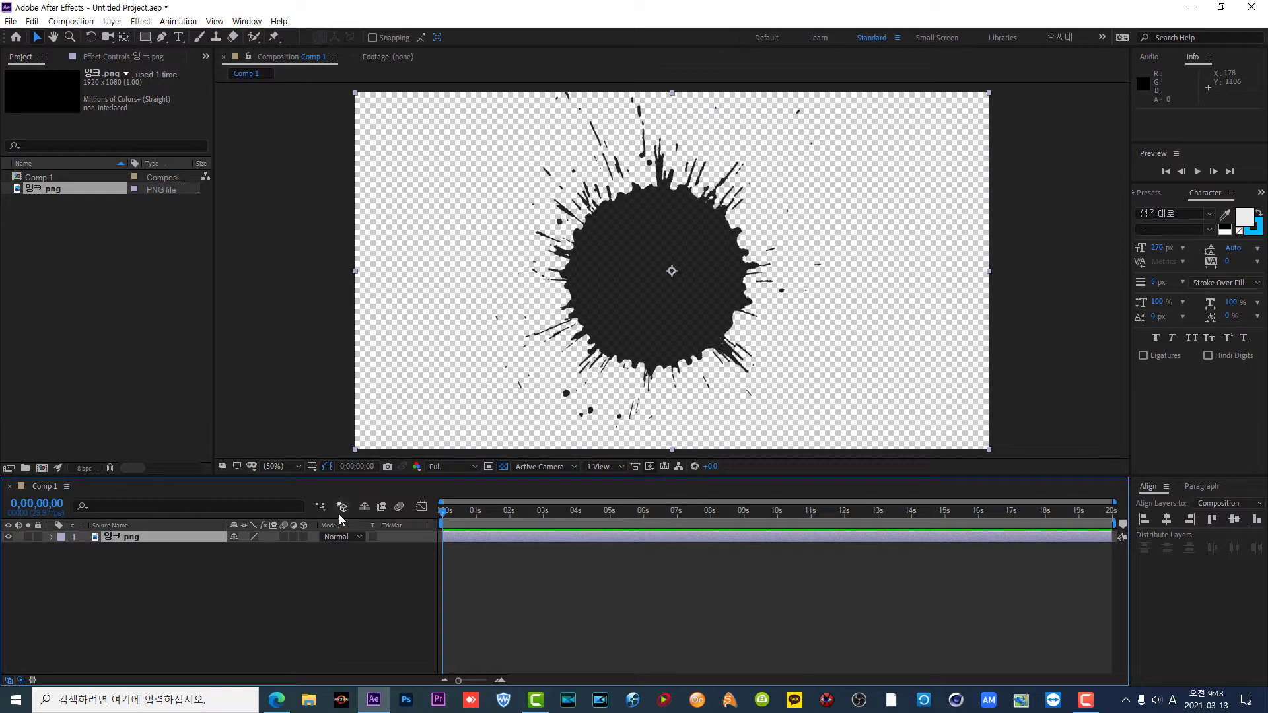
Step: Start Scale keyframing on the 잉크.png layer at 0;00;00;00 with a scale of 0%
key(s)
click(84, 548)
click(254, 550)
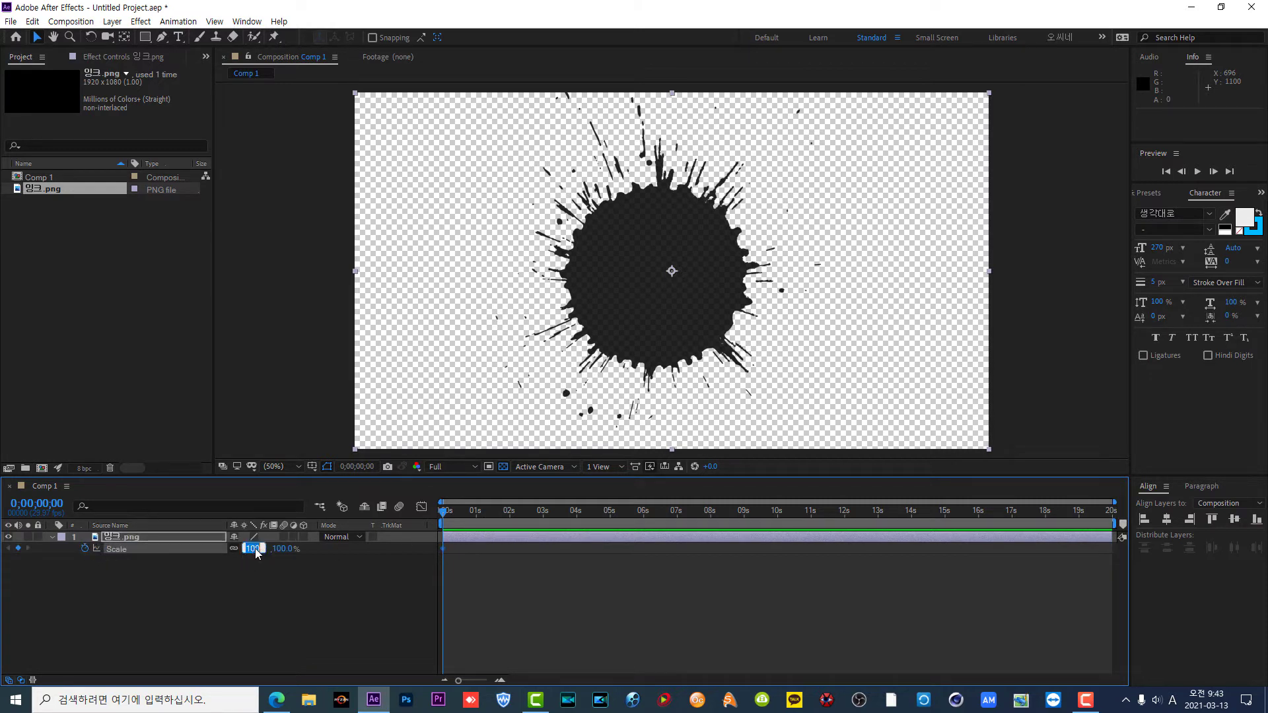
text(0)
key(Return)
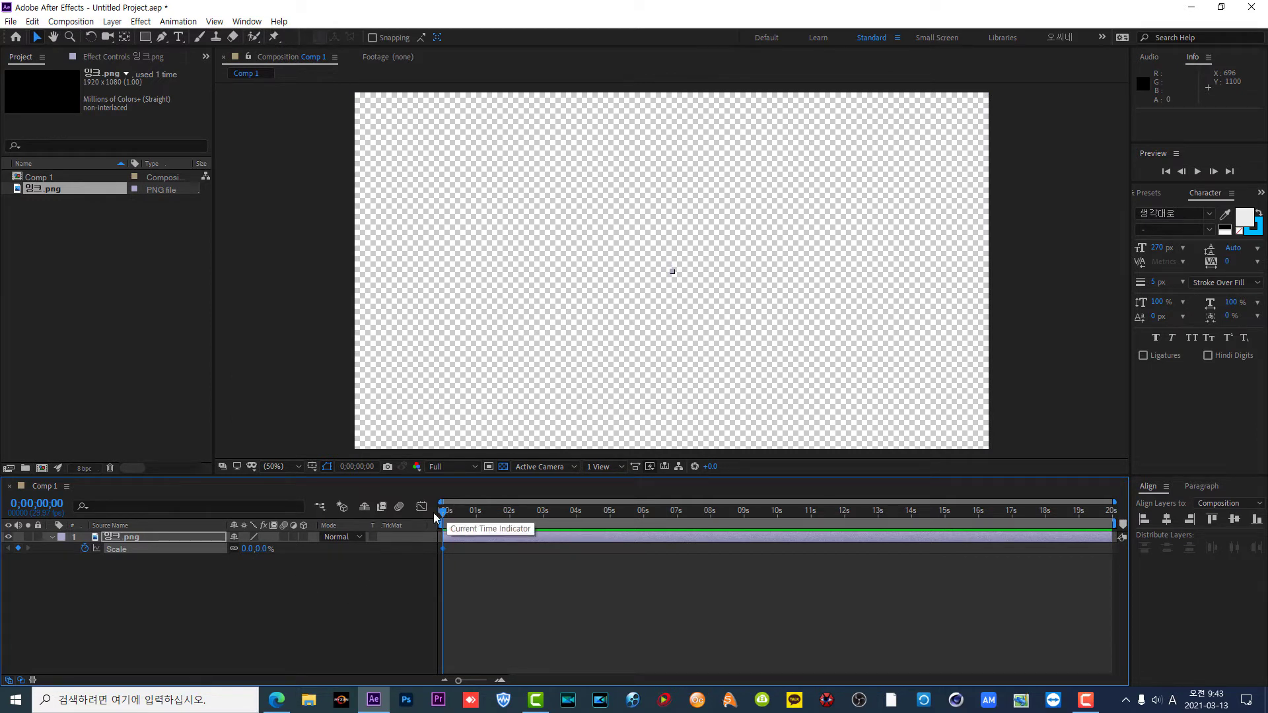
Step: Set the 잉크.png layer's Scale to 50% at 0;00;01;00
click(61, 506)
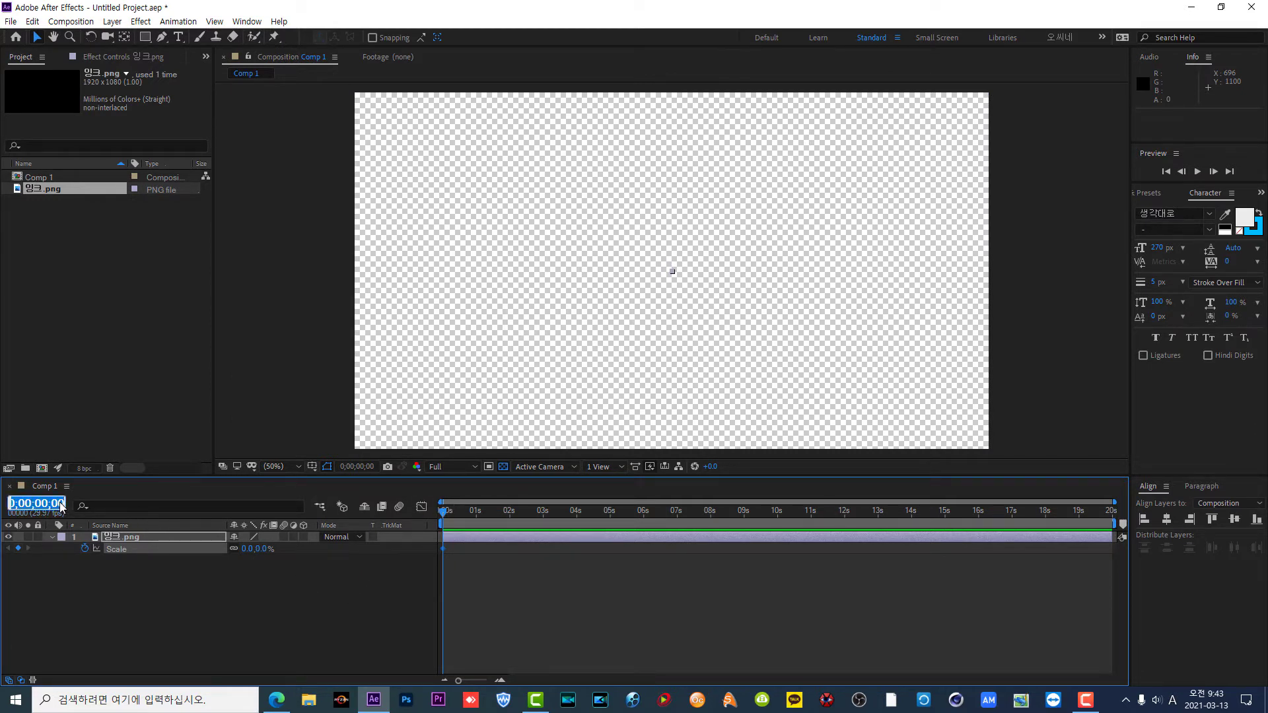
text(01.)
key(Return)
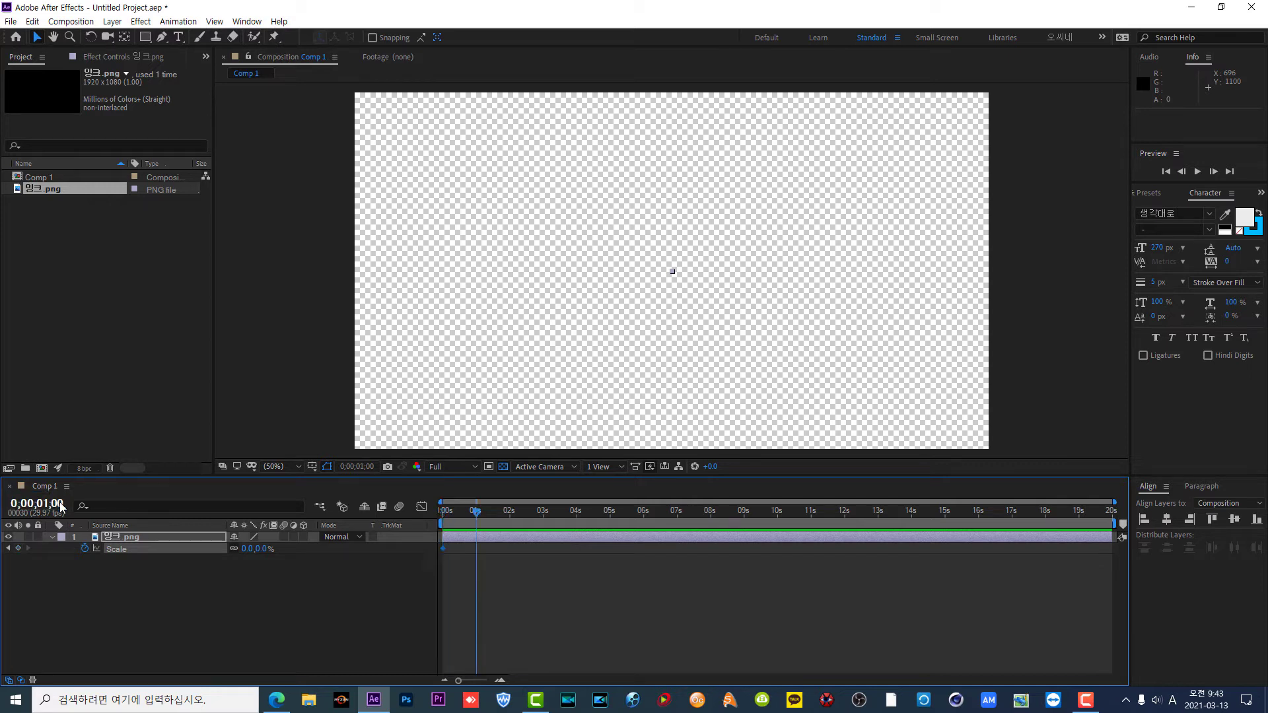
click(248, 551)
key(Return)
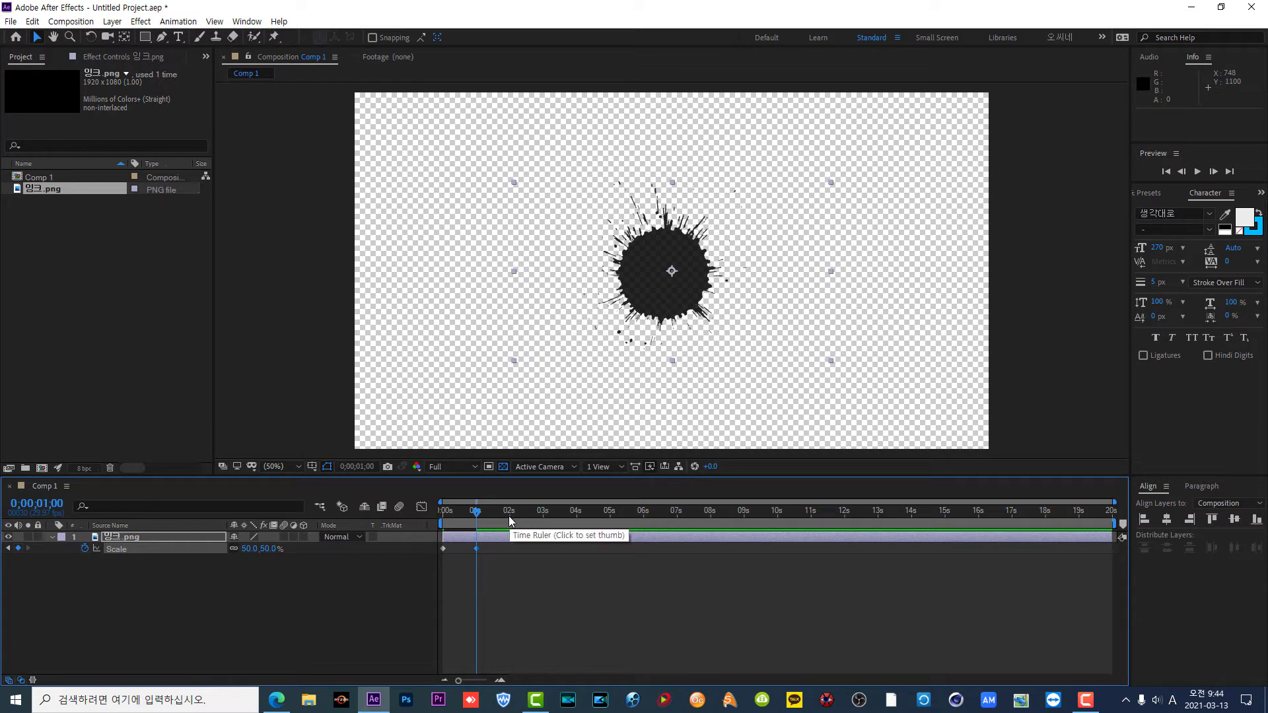
Step: Scrub the first two seconds of the timeline and check the 잉크.png layer's two Scale keyframes
click(51, 506)
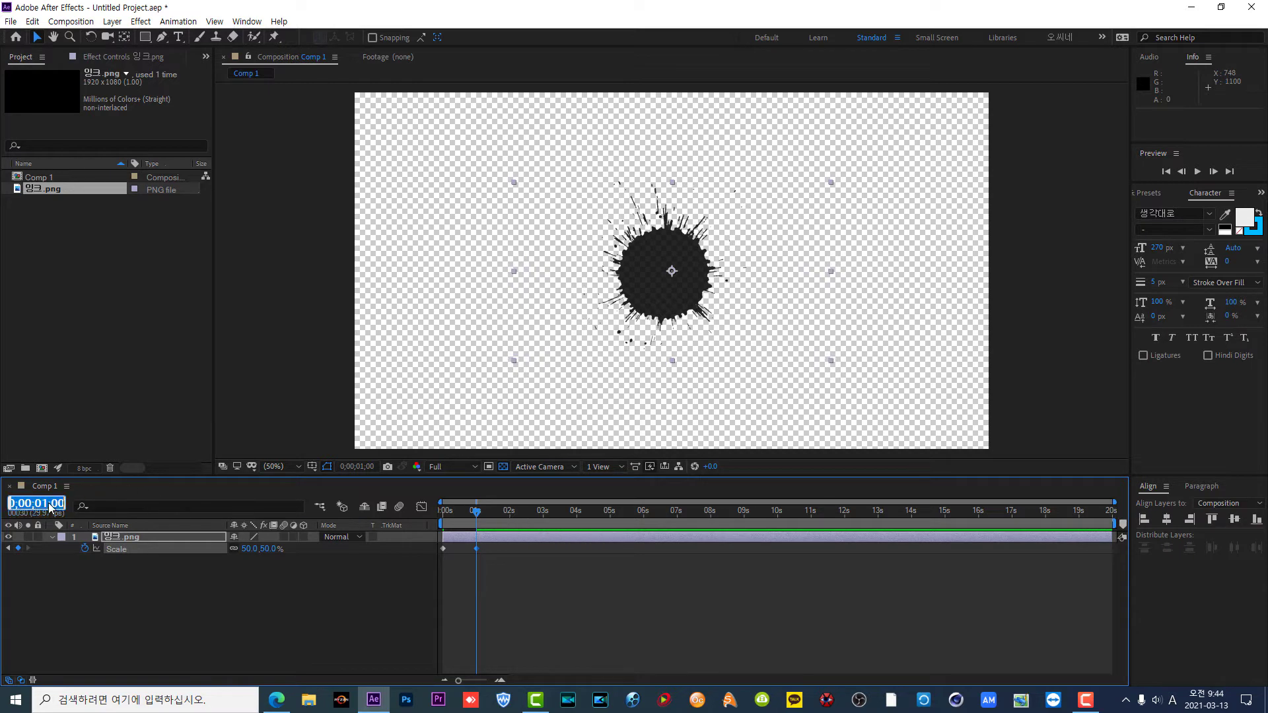
text(02)
key(Return)
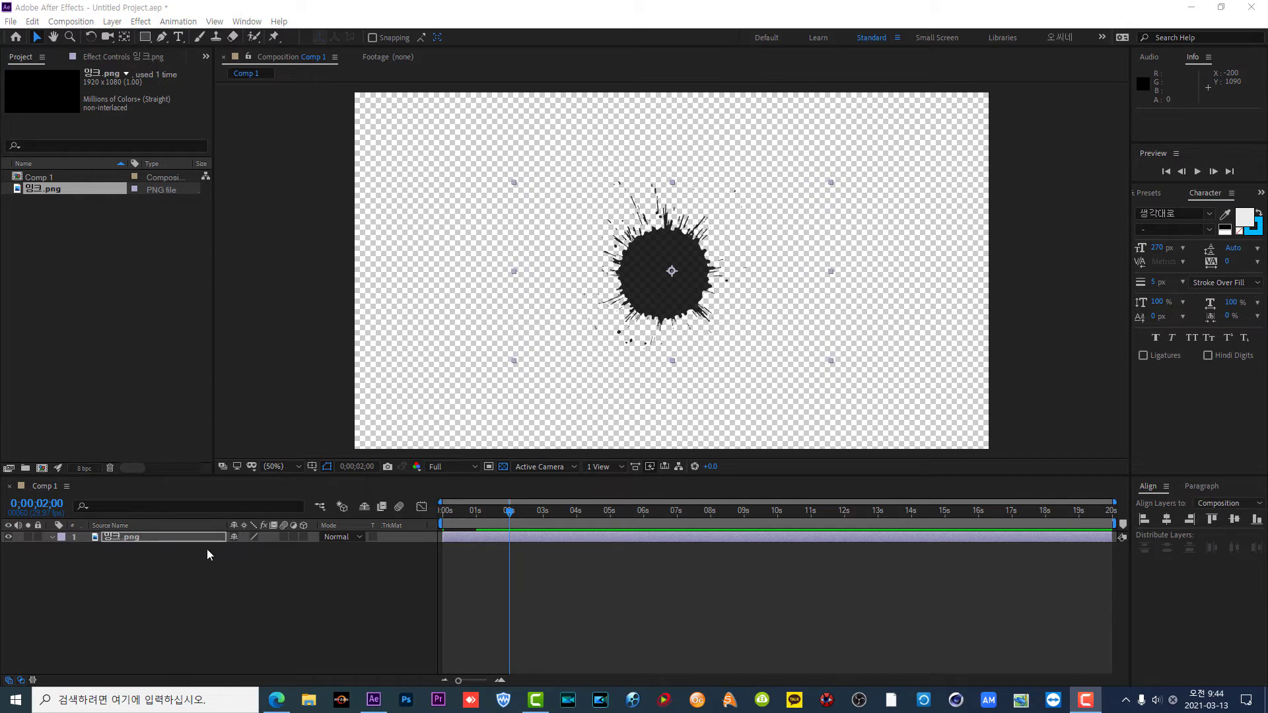
click(138, 542)
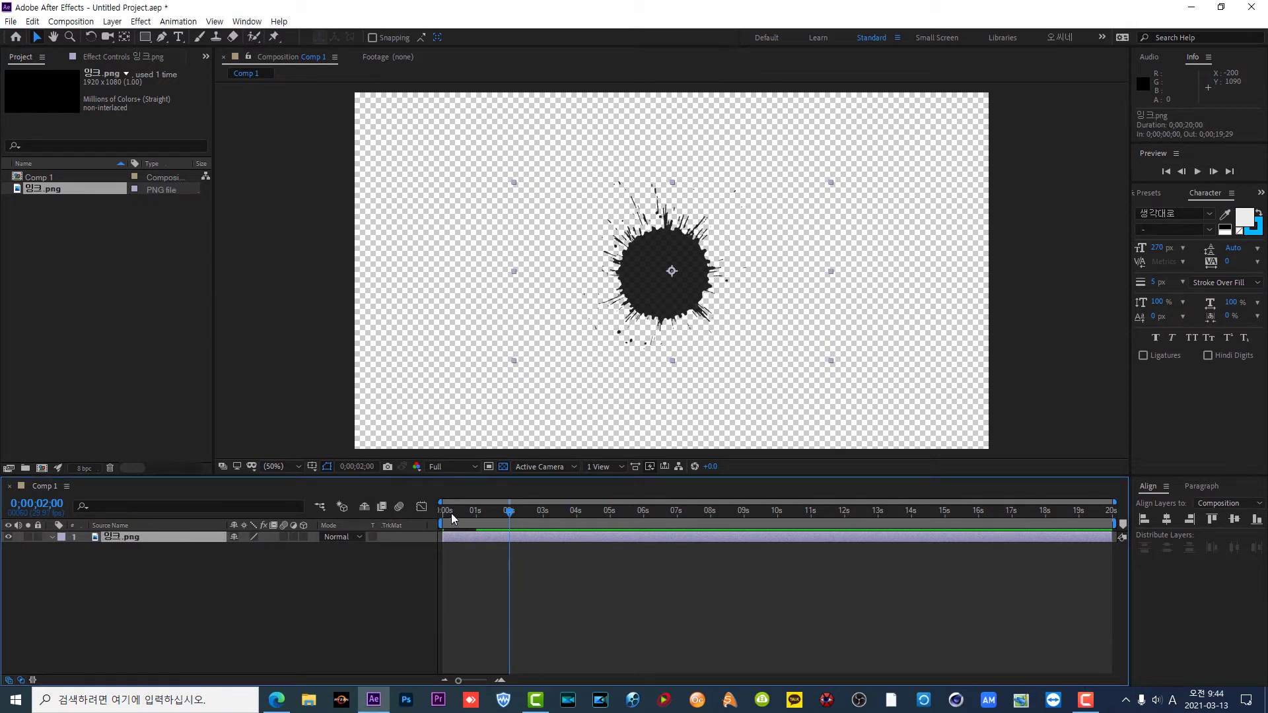
mouse_move(510, 513)
mouse_down()
mouse_move(435, 526)
mouse_move(505, 525)
mouse_move(462, 526)
mouse_up()
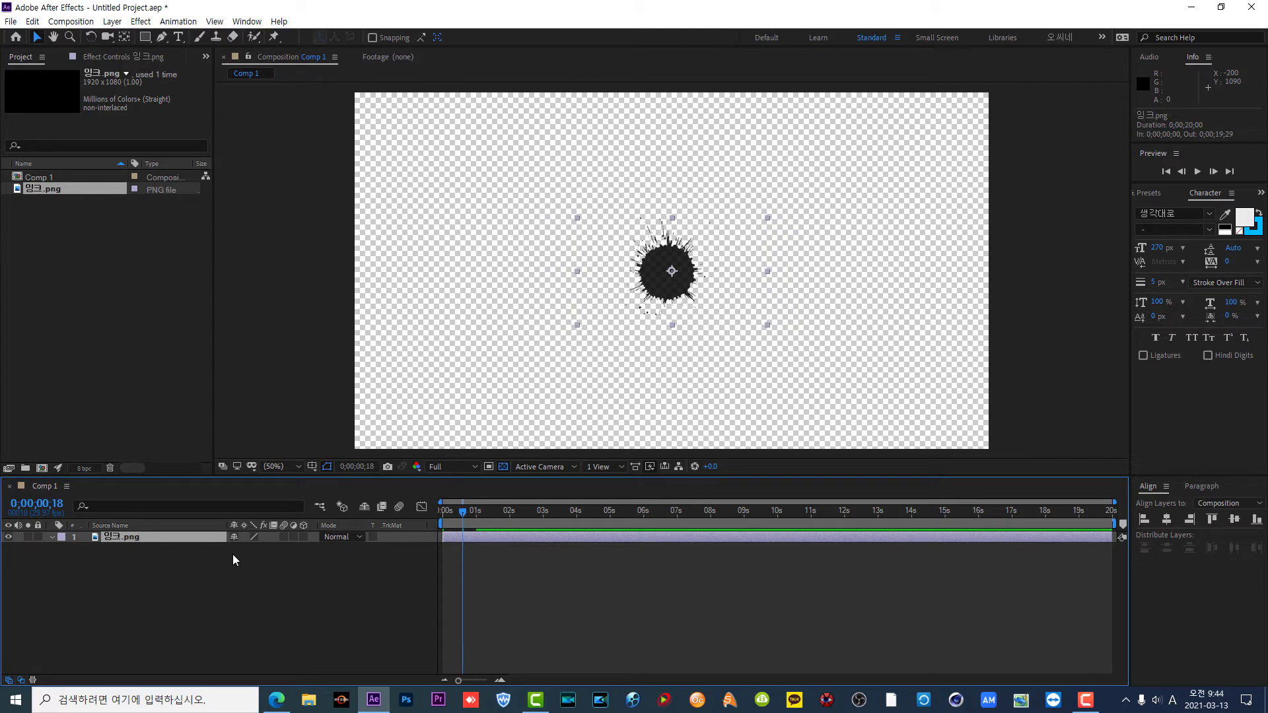
key(s)
click(443, 549)
drag(461, 517, 442, 527)
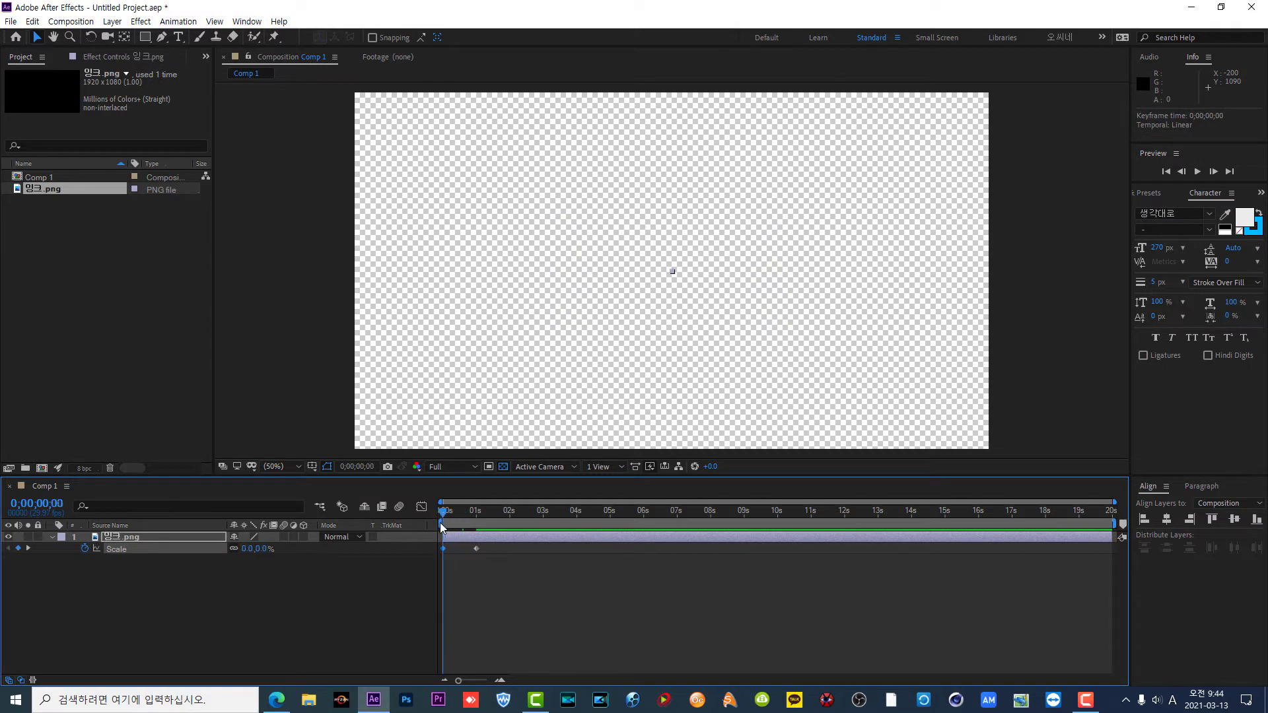
click(477, 549)
Step: Add a Scale keyframe holding 50% at about two seconds and set the scale to 281% at 0;00;04;00
drag(444, 518, 510, 515)
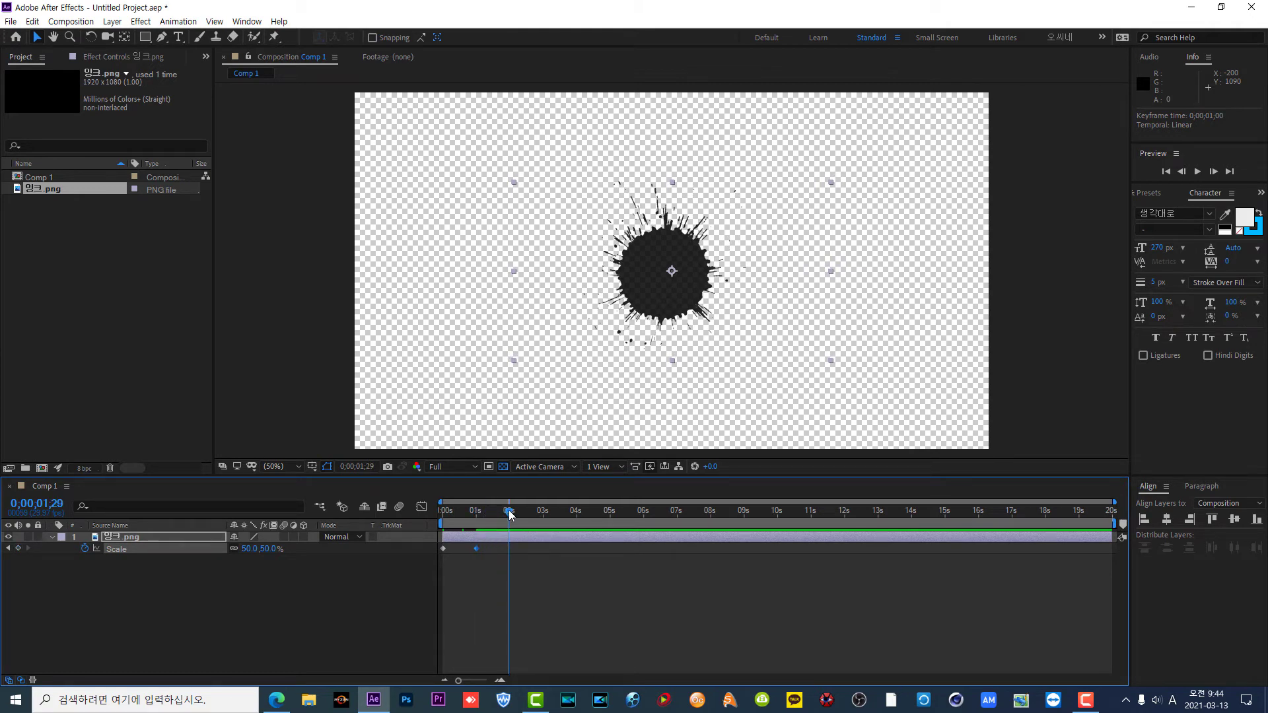
click(18, 549)
drag(510, 519, 579, 517)
drag(253, 550, 417, 574)
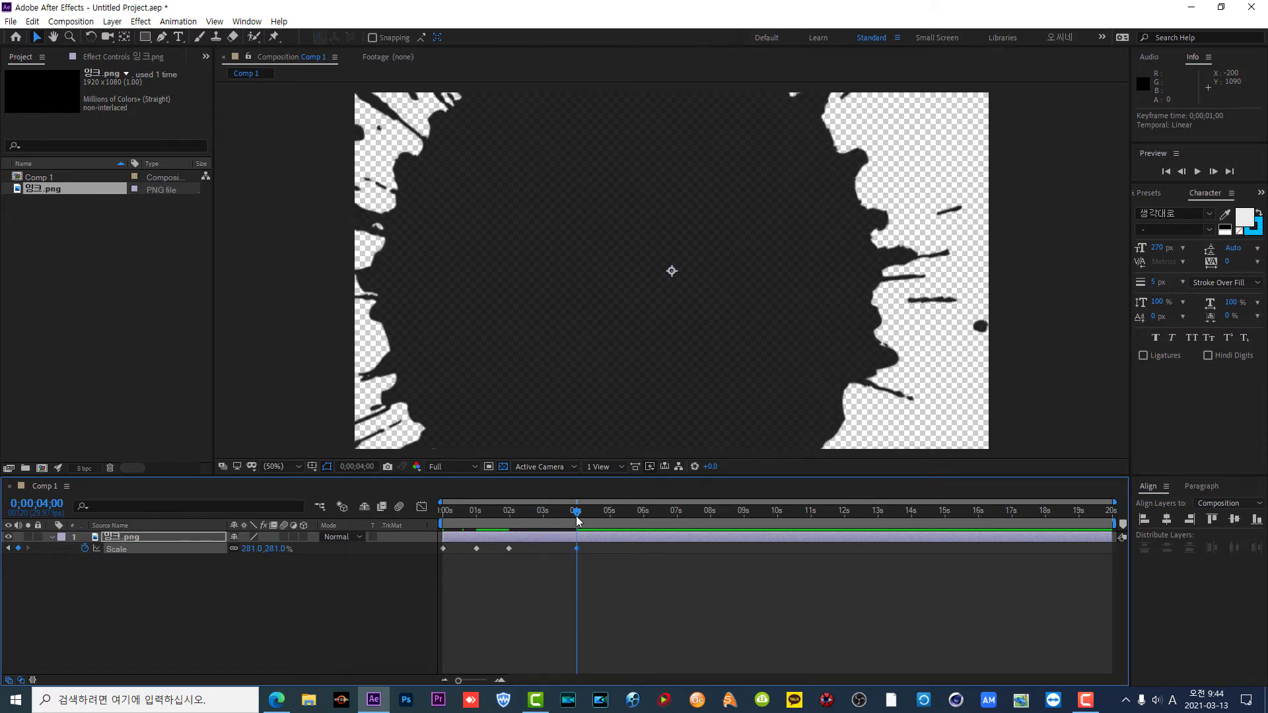
Step: Return to 0;00;00;00 and duplicate the 잉크.png layer until the timeline holds seven copies
mouse_move(579, 520)
mouse_down()
mouse_move(429, 547)
mouse_move(638, 546)
mouse_move(442, 549)
mouse_up()
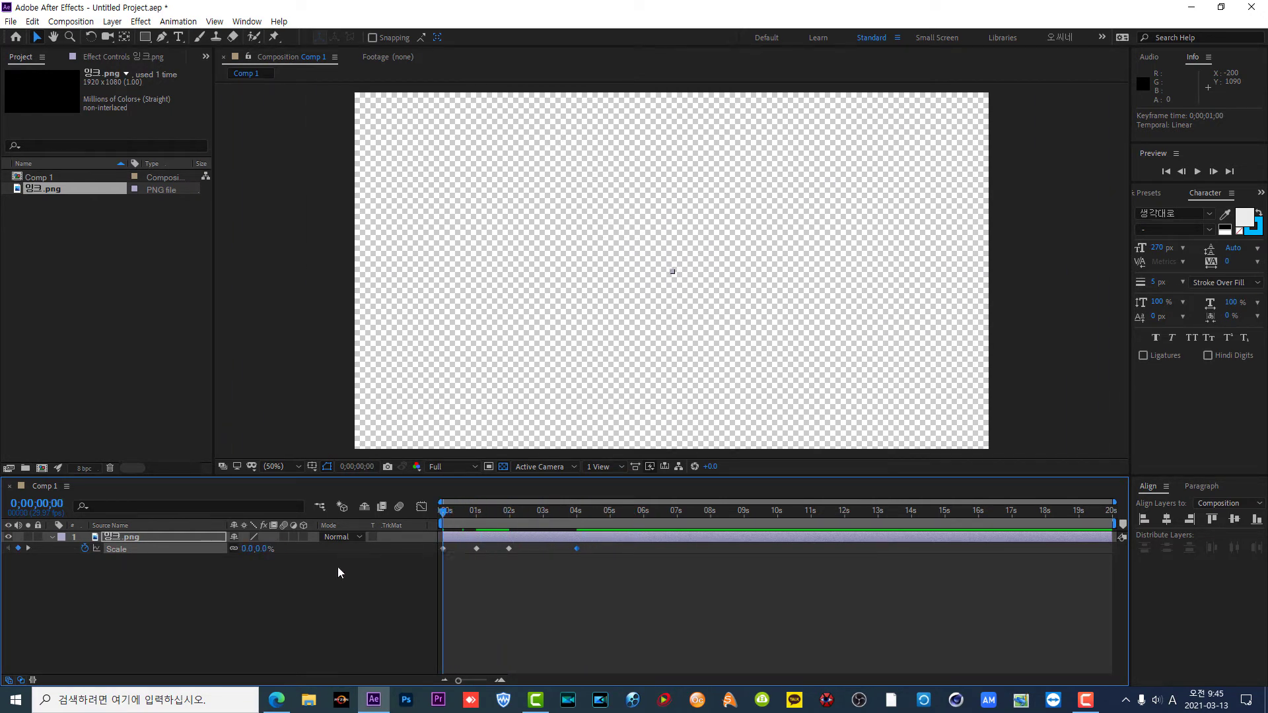
click(167, 539)
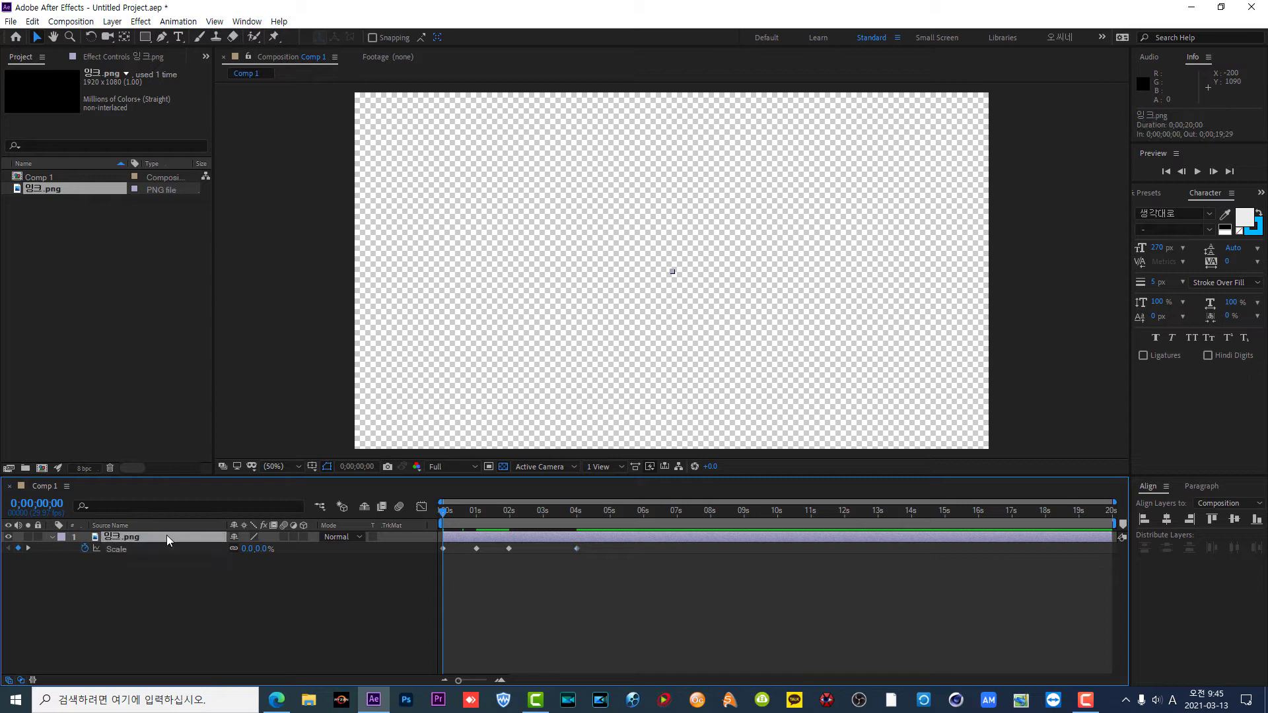
key(ctrl+d)
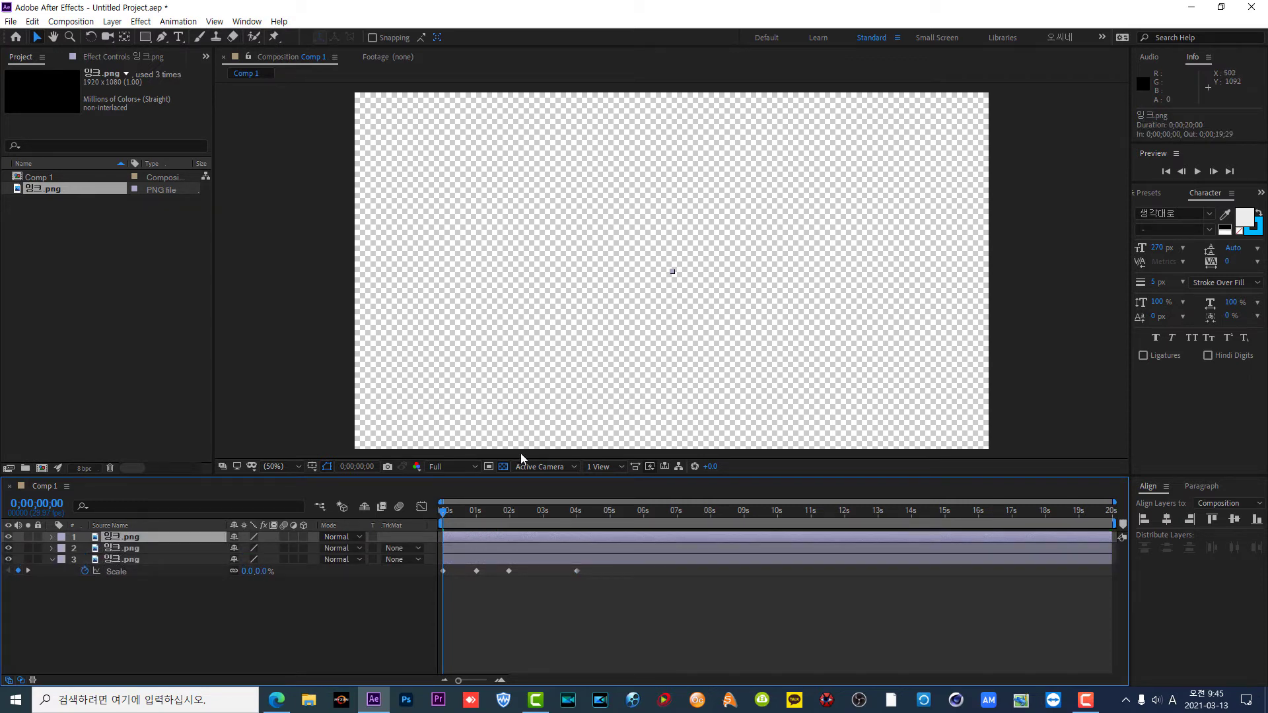
key(ctrl+d)
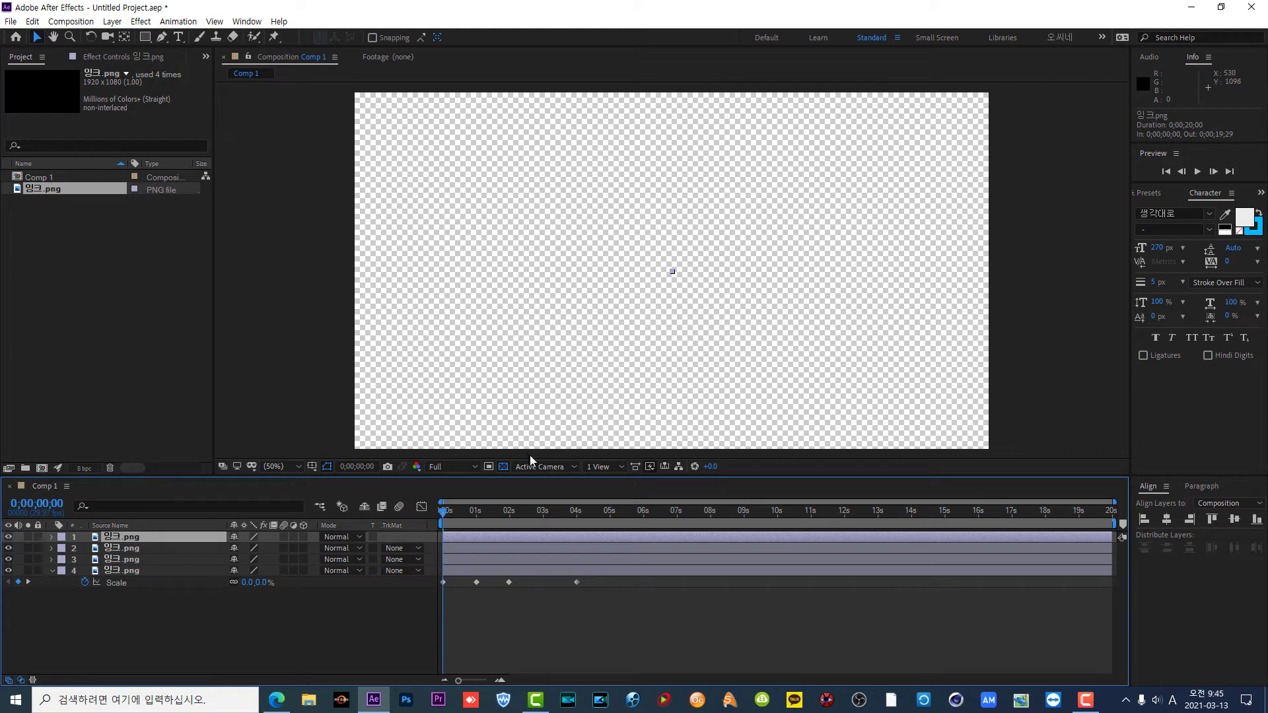
key(ctrl+d)
key(ctrl+d)
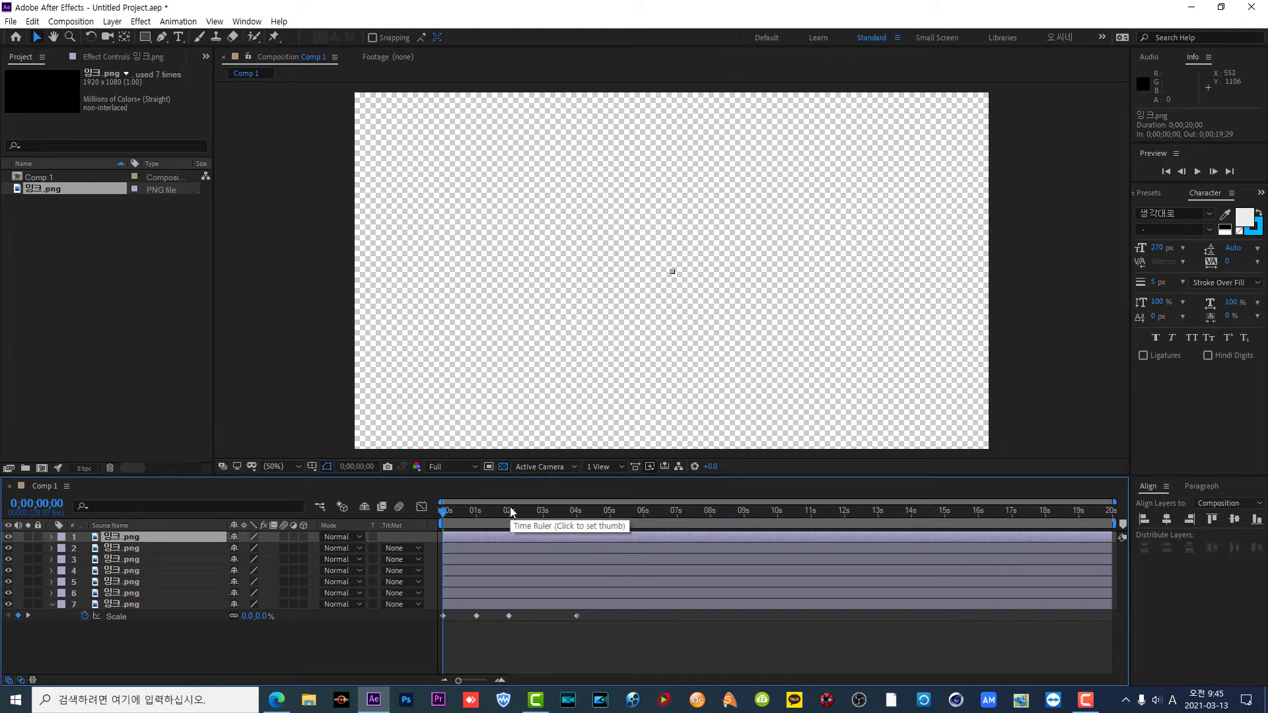
Step: At 0;00;01;01, move layer 1's splatter to the lower left of the frame and layer 2's to the lower right
click(473, 514)
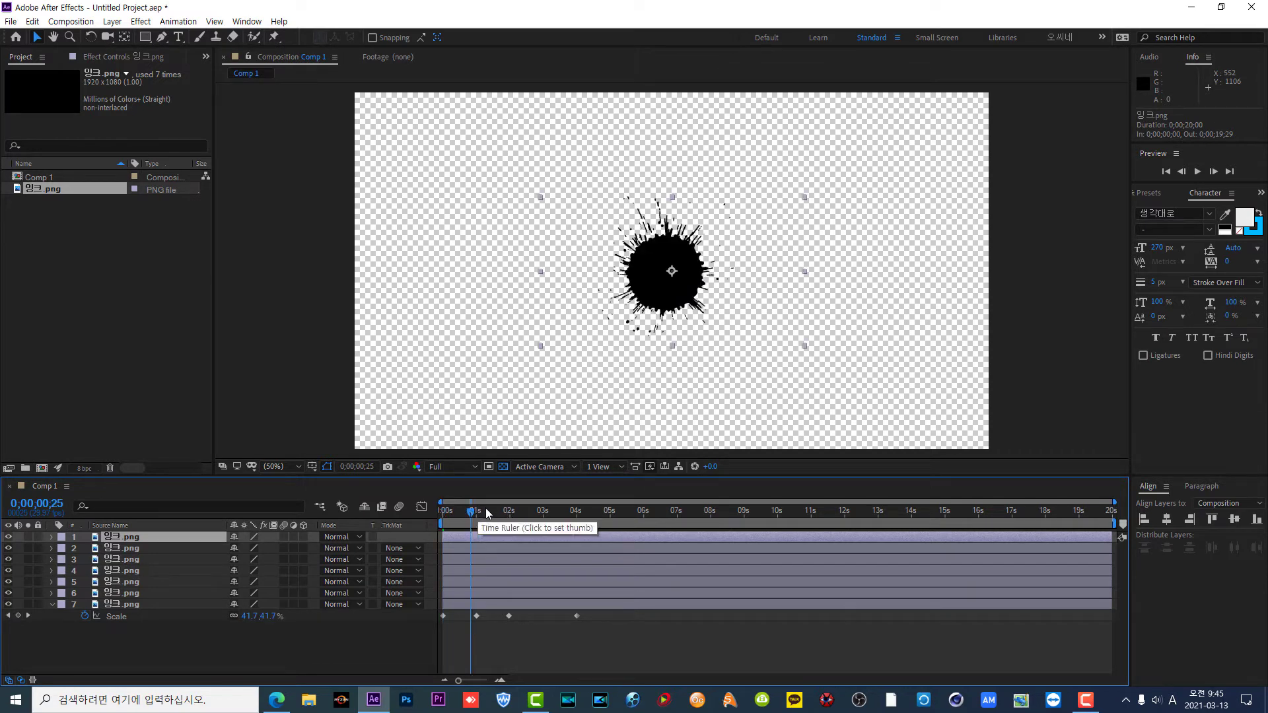
click(510, 514)
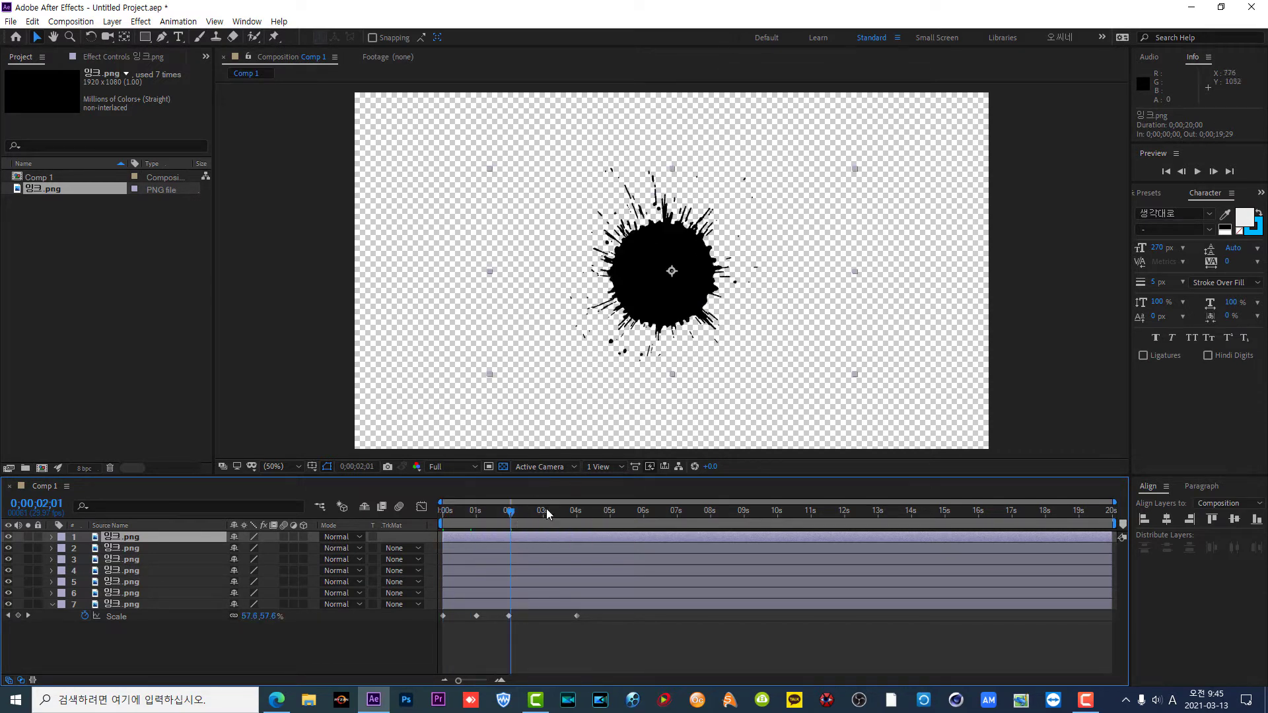
drag(512, 515, 477, 514)
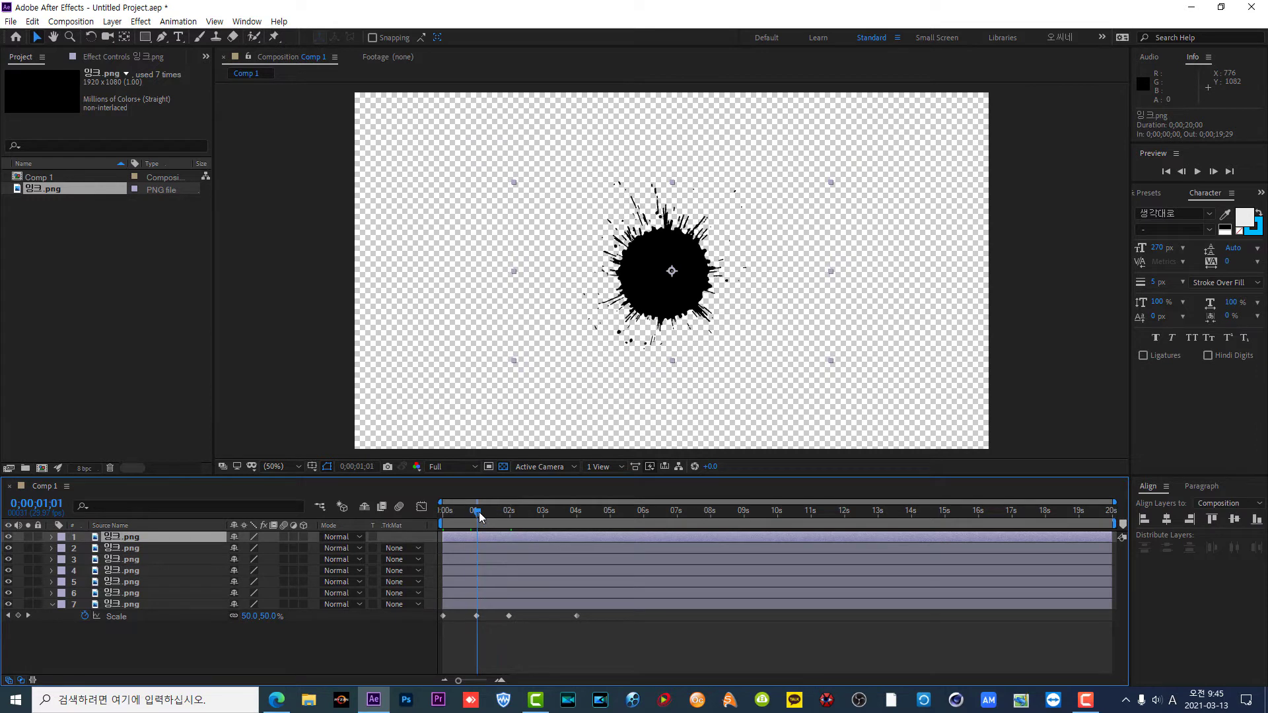
click(476, 616)
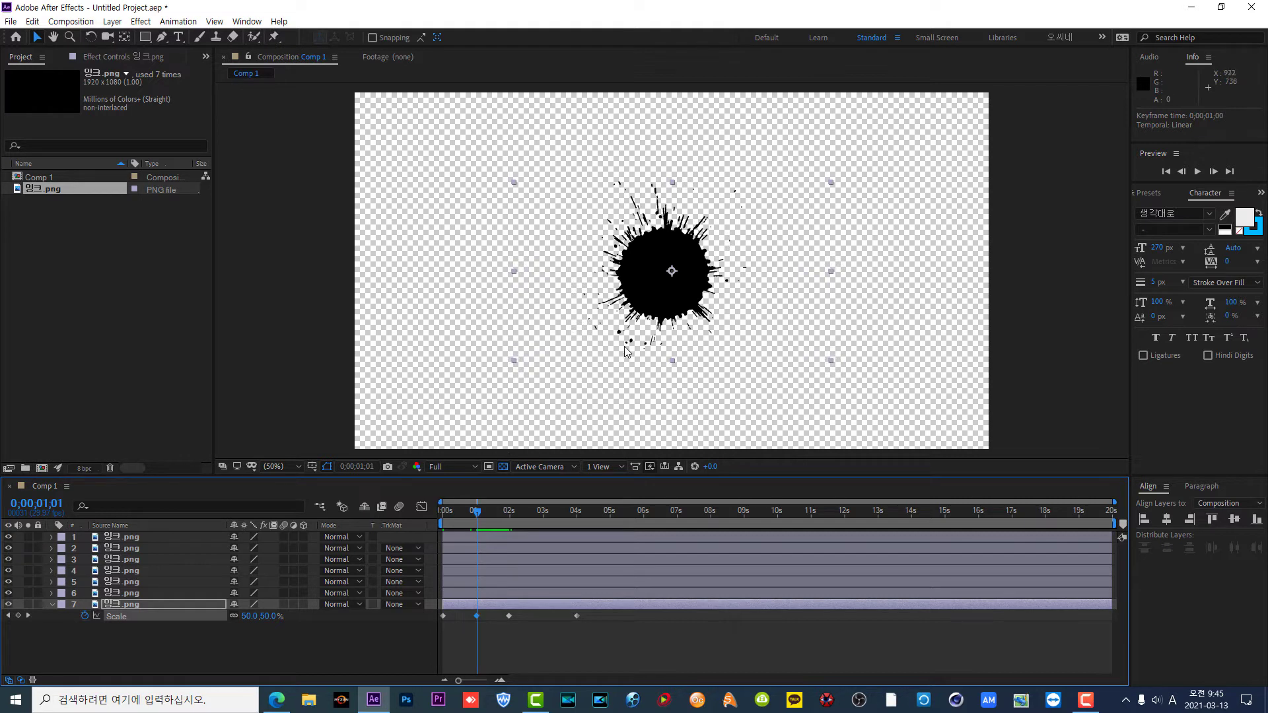
click(172, 539)
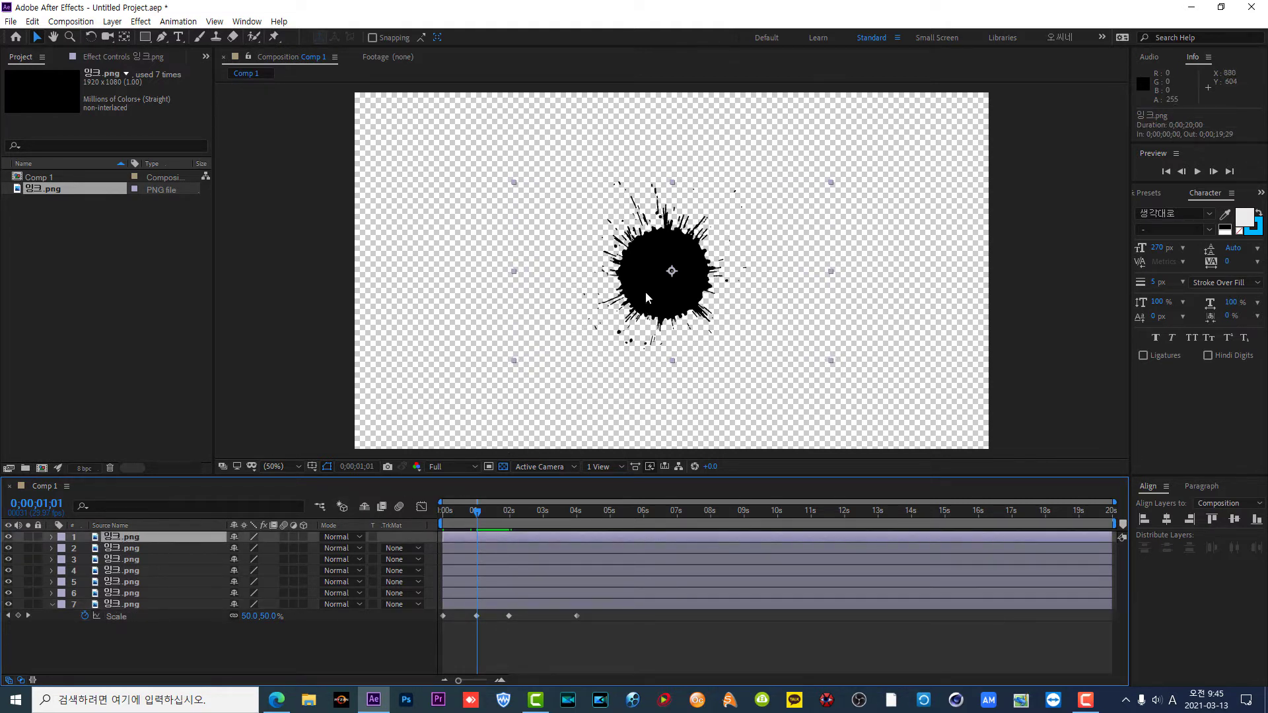
mouse_move(645, 292)
mouse_down()
mouse_move(554, 305)
mouse_move(461, 365)
mouse_up()
click(121, 549)
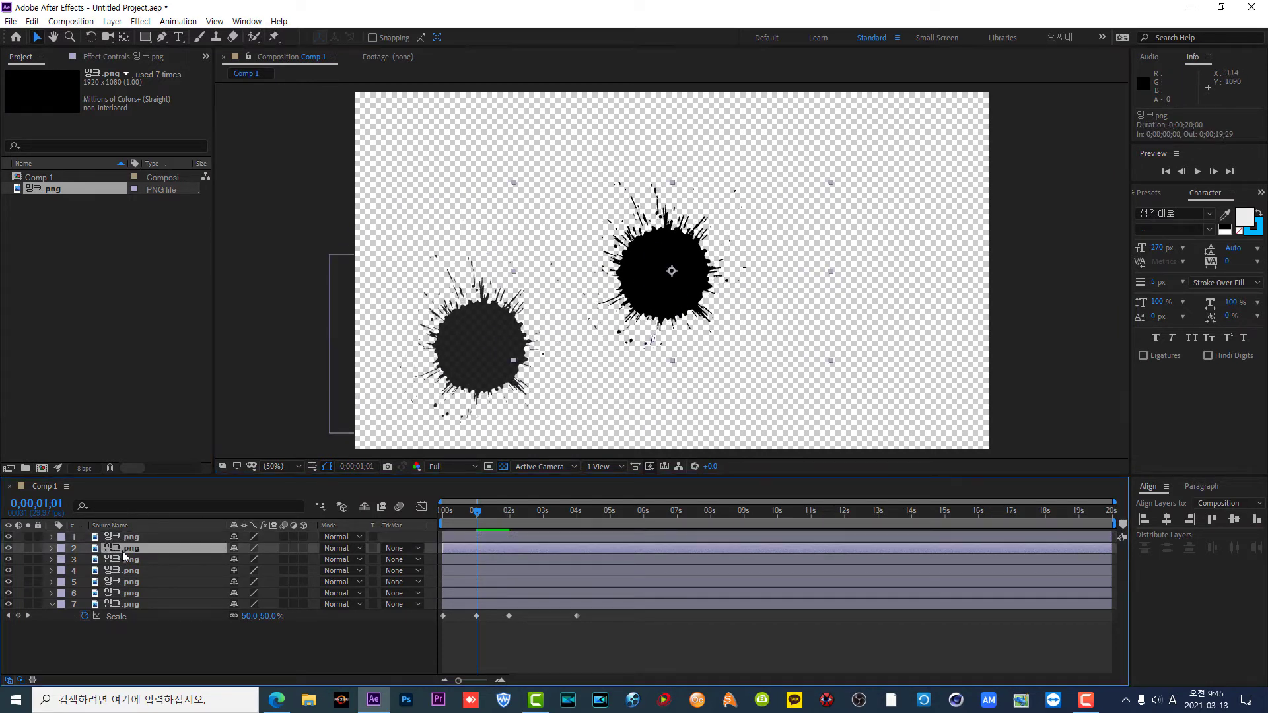
mouse_move(645, 283)
mouse_down()
mouse_move(782, 343)
mouse_move(788, 358)
mouse_move(872, 375)
mouse_move(823, 372)
mouse_up()
Step: Move layer 3's splatter to the upper right, about 1446, 336, and layer 4's to the upper left, about 504, 310
click(163, 560)
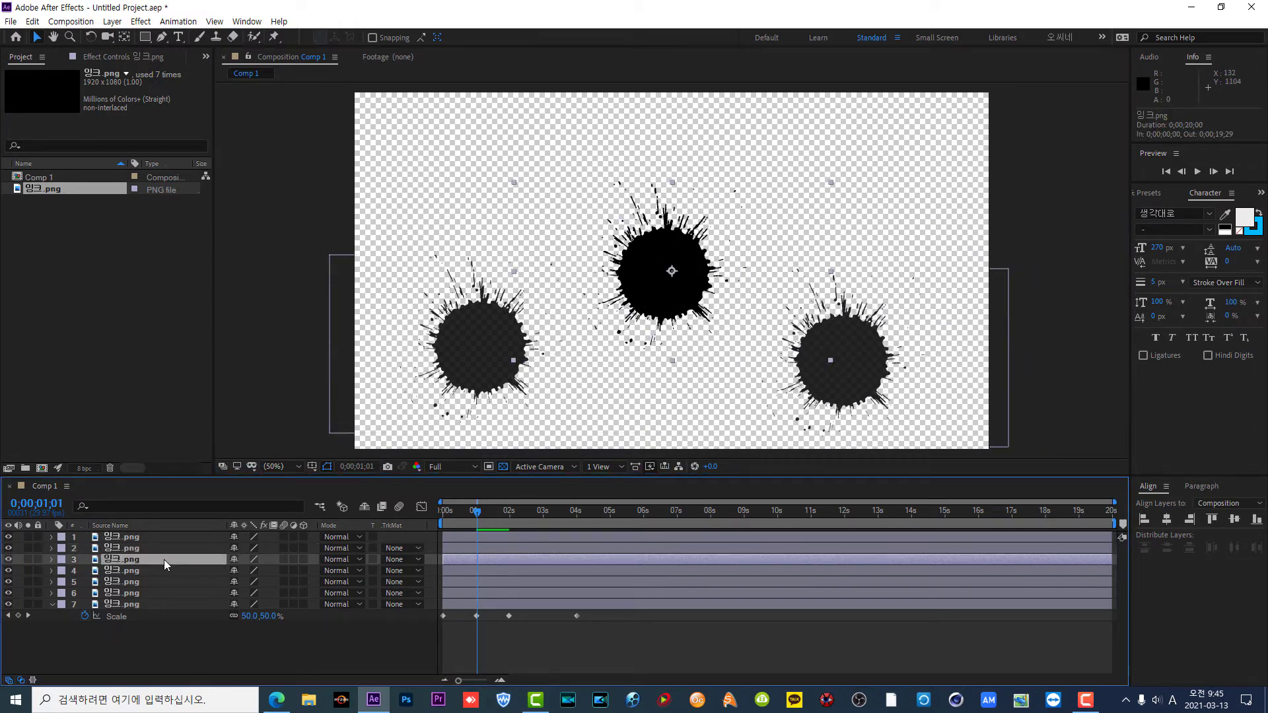
mouse_move(655, 282)
mouse_down()
mouse_move(727, 232)
mouse_move(789, 228)
mouse_move(811, 211)
mouse_up()
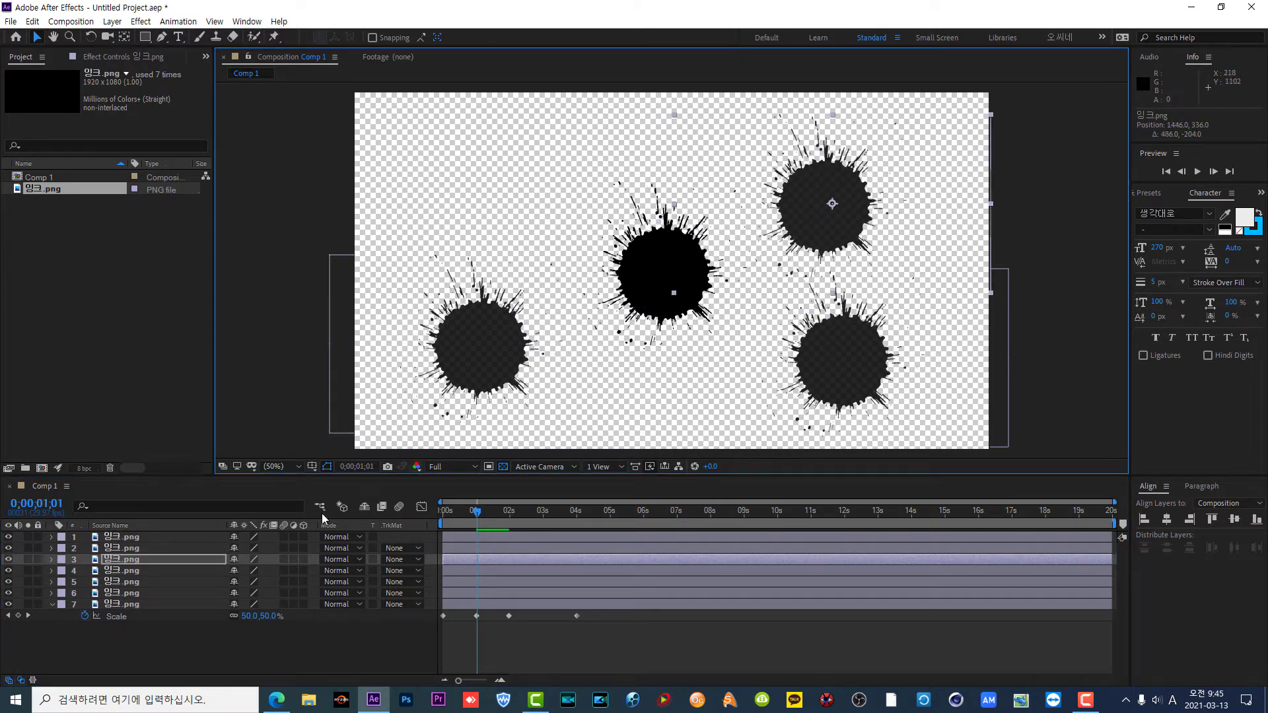
click(144, 569)
drag(642, 287, 492, 210)
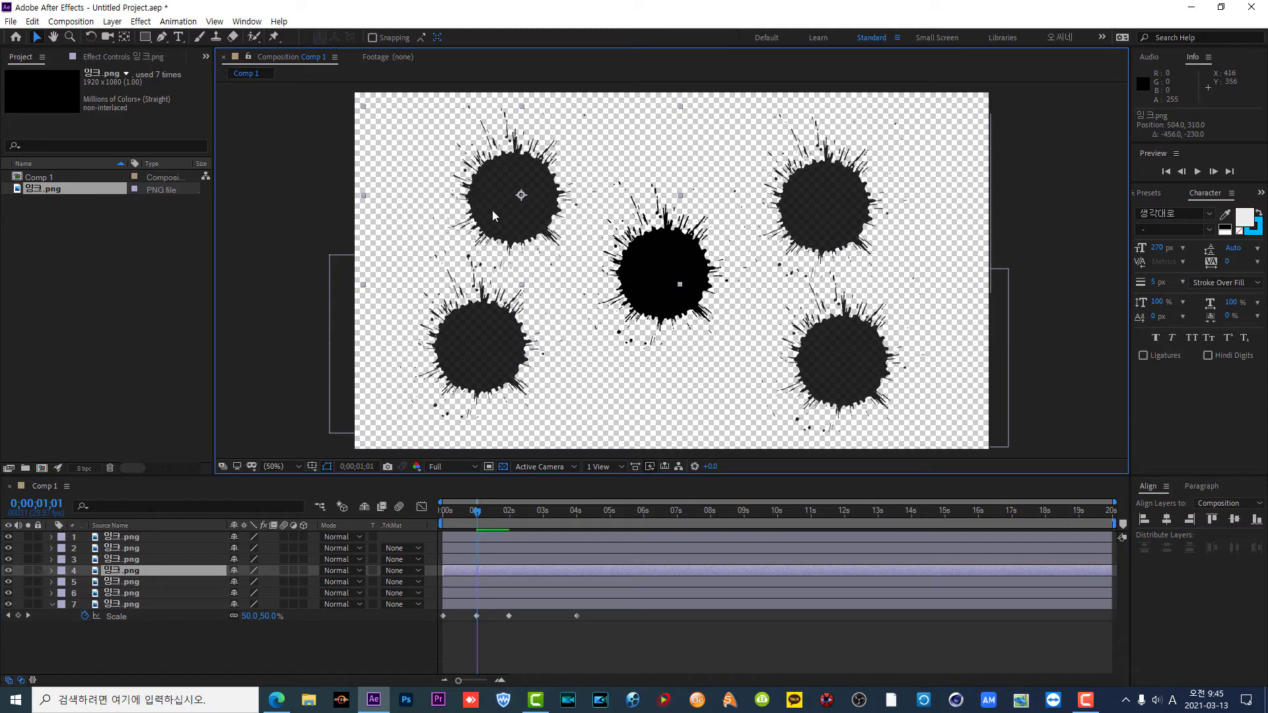
Step: Move layer 5's splatter below the central one, about 918, 832, and layer 6's above it, about 1036, 214
click(135, 581)
drag(649, 287, 635, 383)
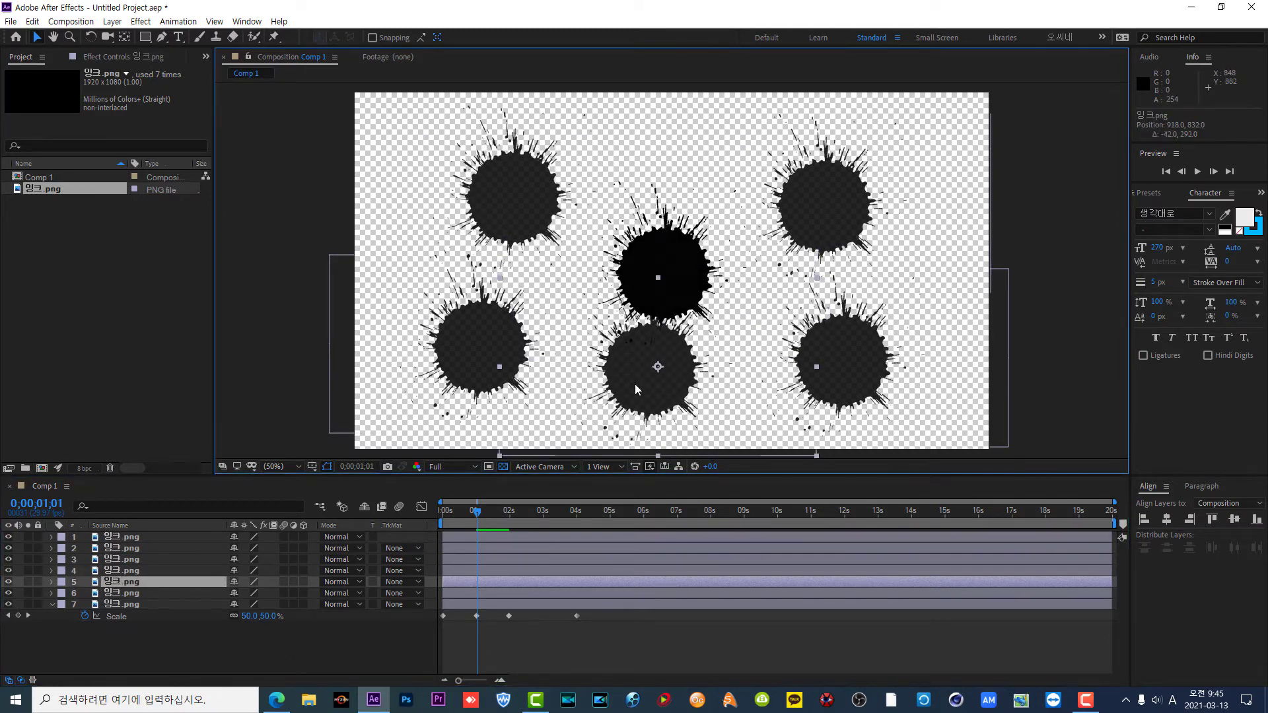
click(132, 592)
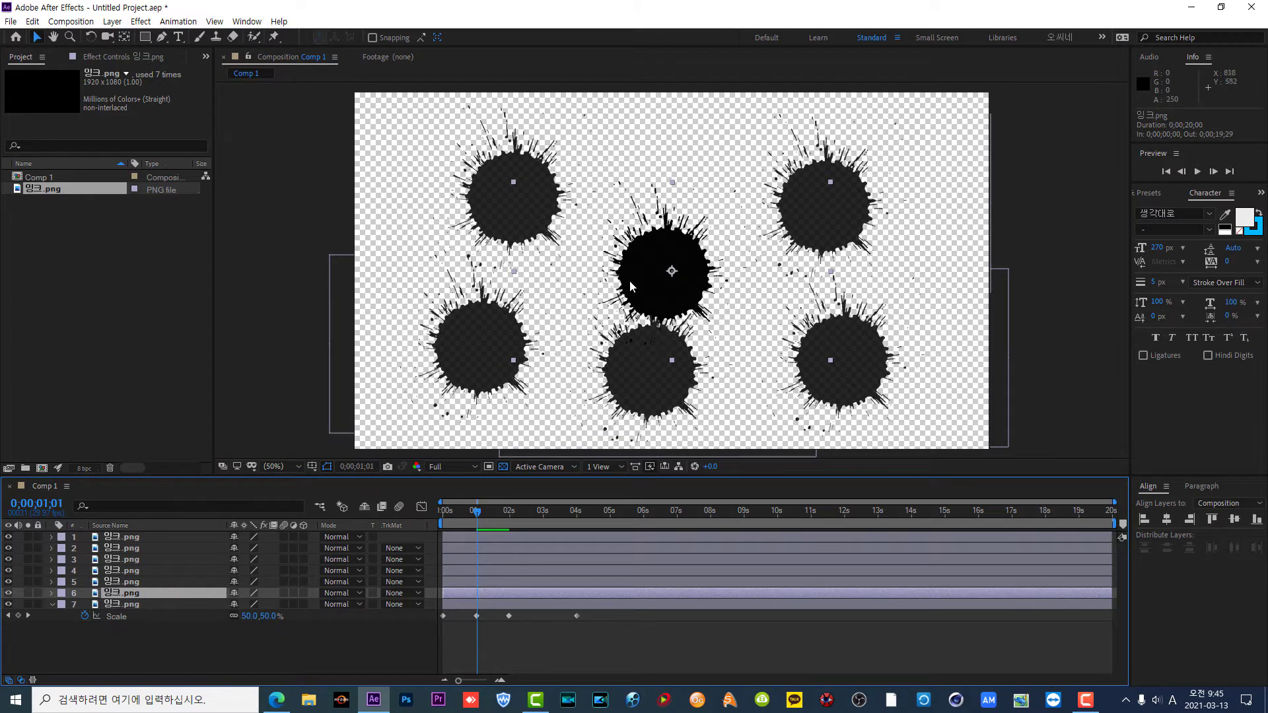
mouse_move(636, 269)
mouse_down()
mouse_move(680, 181)
mouse_move(659, 165)
mouse_up()
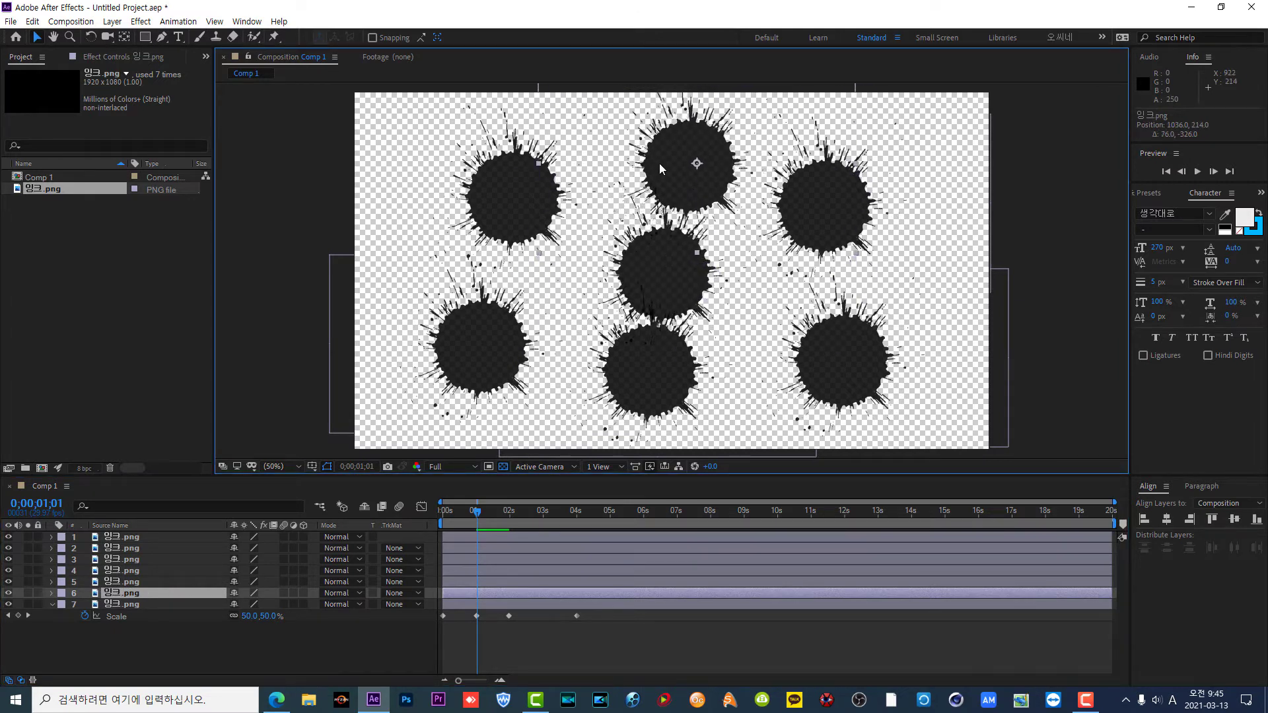
click(145, 575)
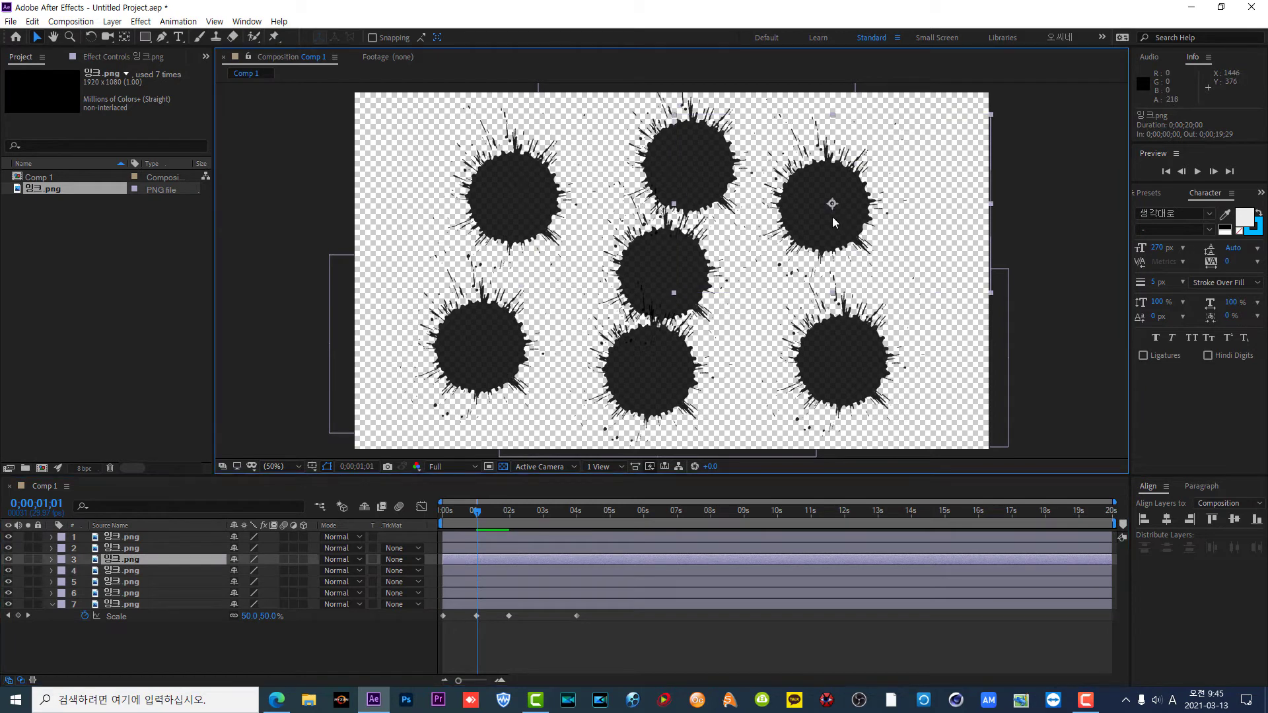
Step: Shift layer 3's and layer 2's splatters further right, layer 4's to about 362, 270, and layer 7's central one to about 836, 516
drag(819, 221, 843, 217)
drag(843, 362, 875, 365)
drag(505, 212, 458, 196)
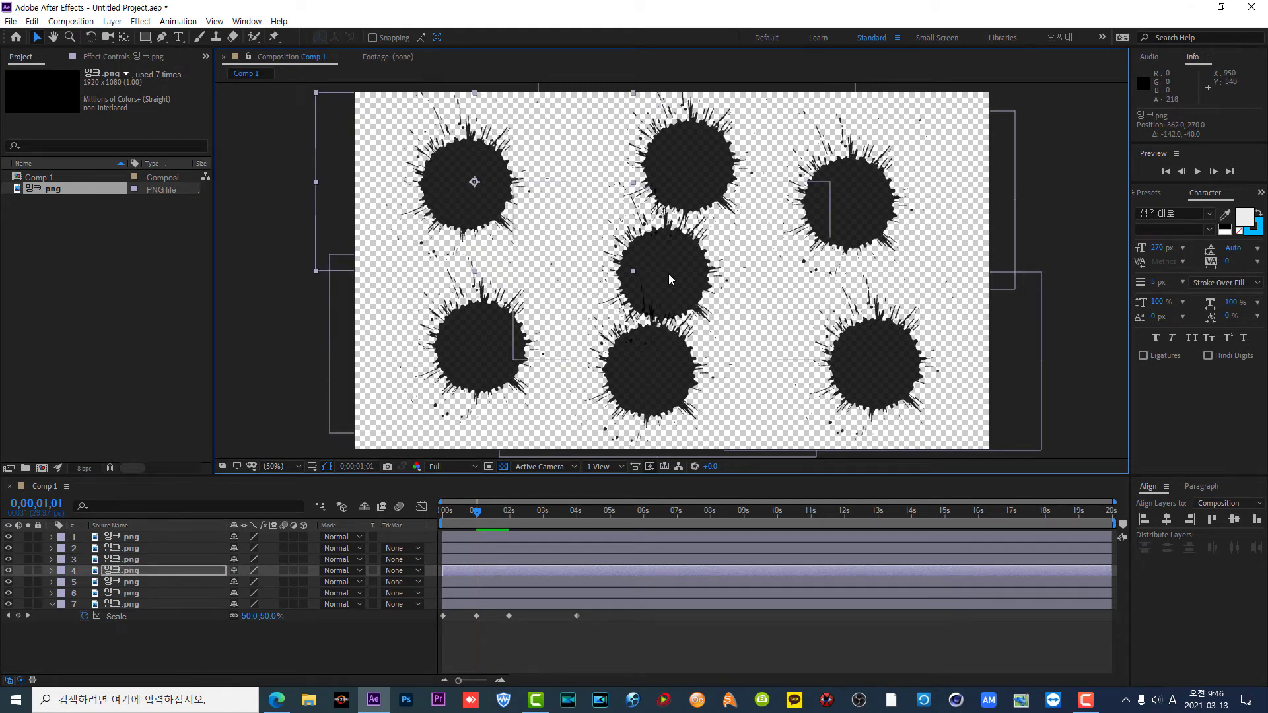
drag(669, 273, 635, 267)
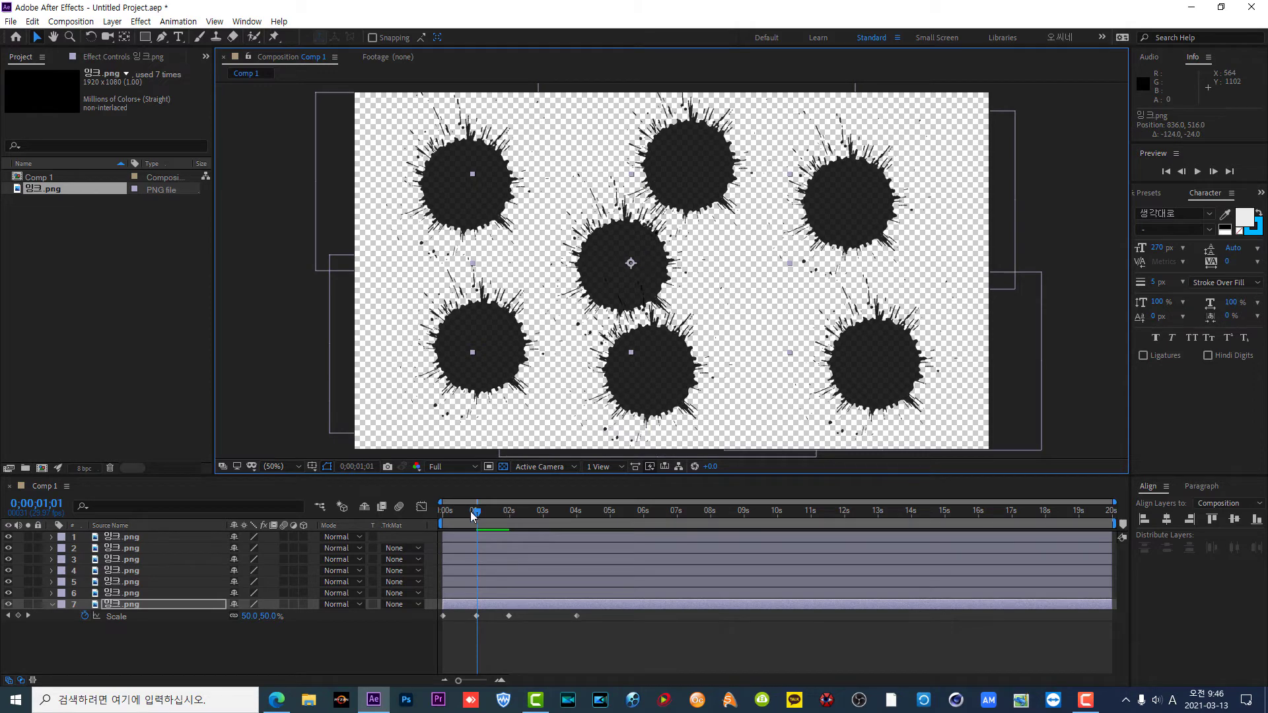
Step: Preview the spreading splatters from 0;00;00;00 and stop at about 0;00;02;26
drag(478, 518, 431, 529)
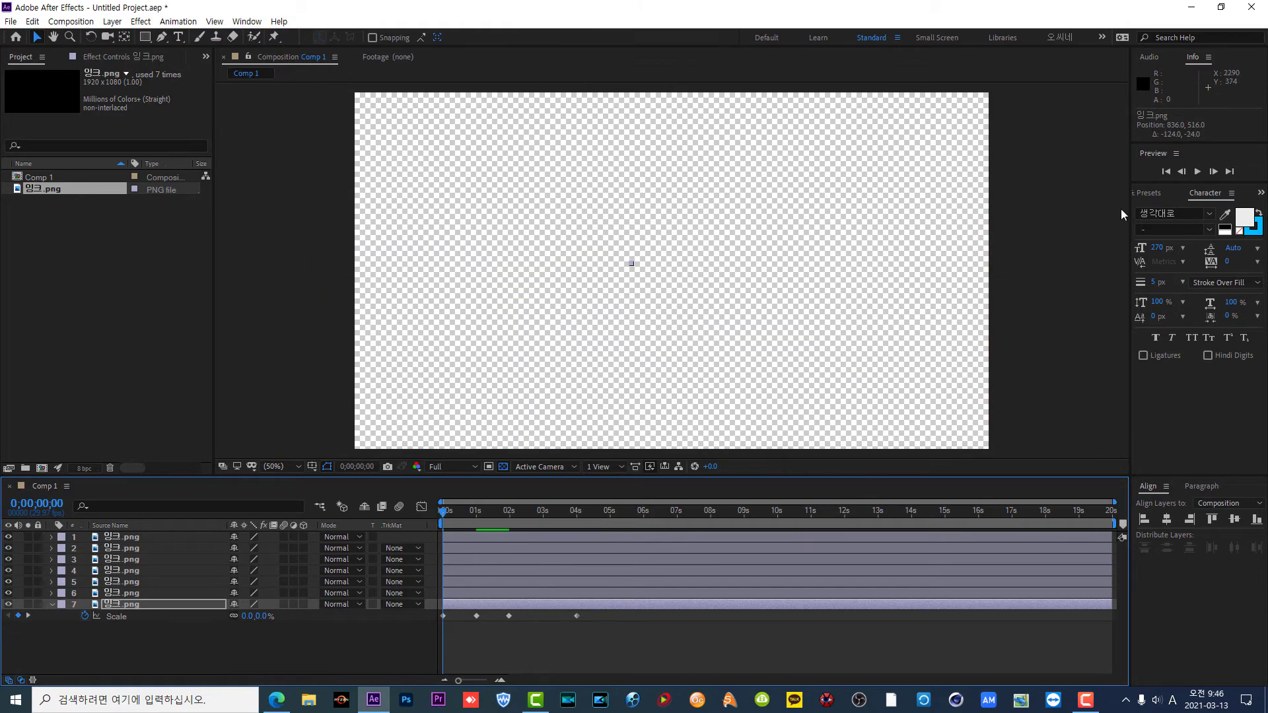
click(1197, 174)
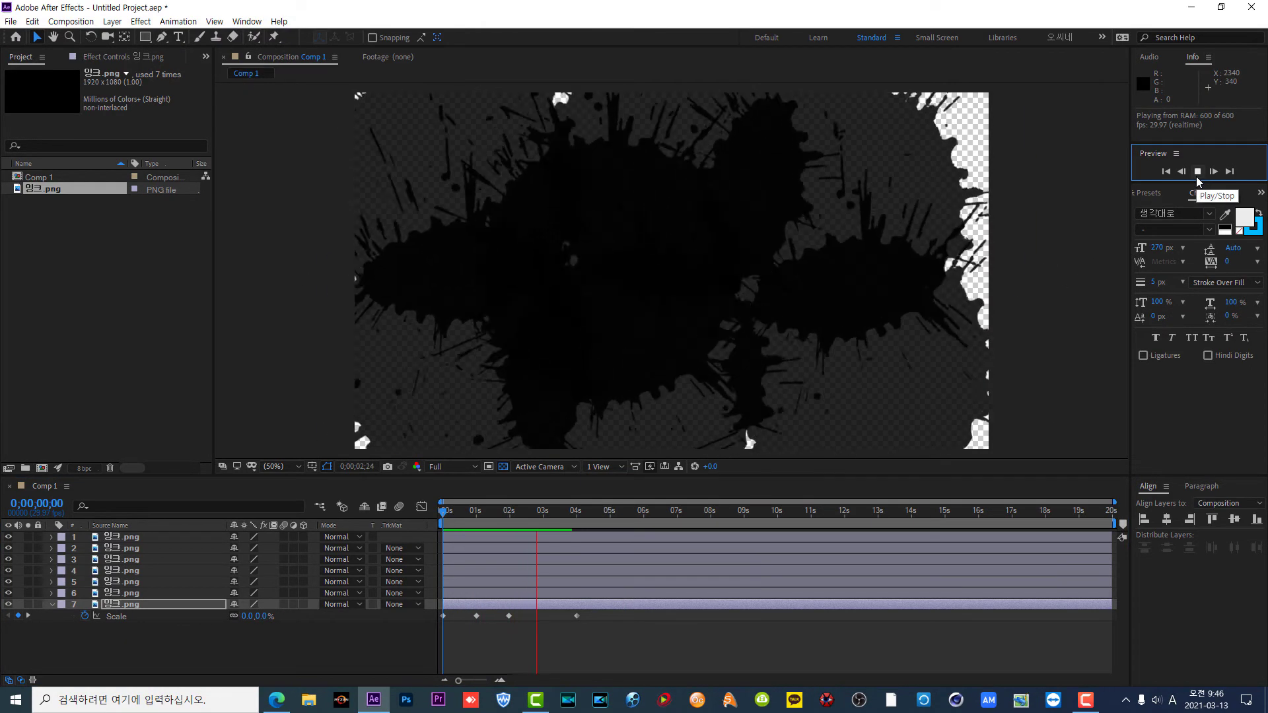
click(538, 513)
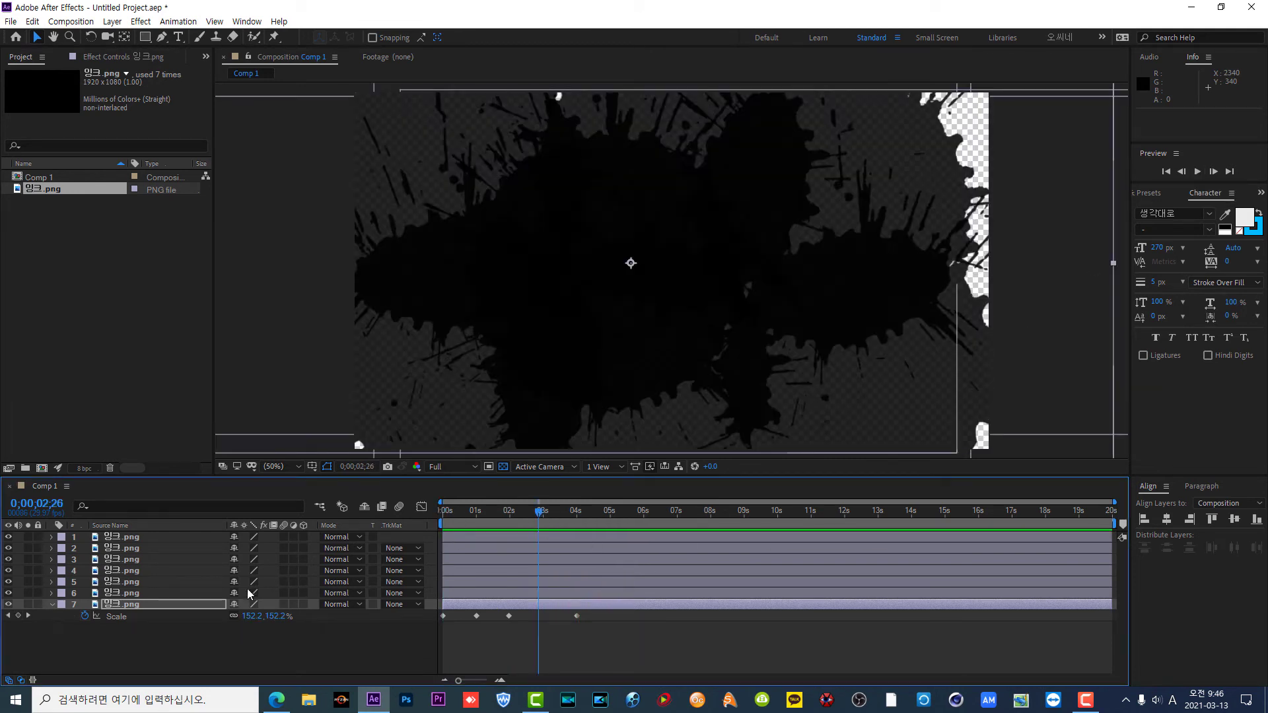
Step: Return to 0;00;00;00 and pre-compose all seven 잉크.png layers as Pre-comp 1, moving all attributes into it
click(50, 605)
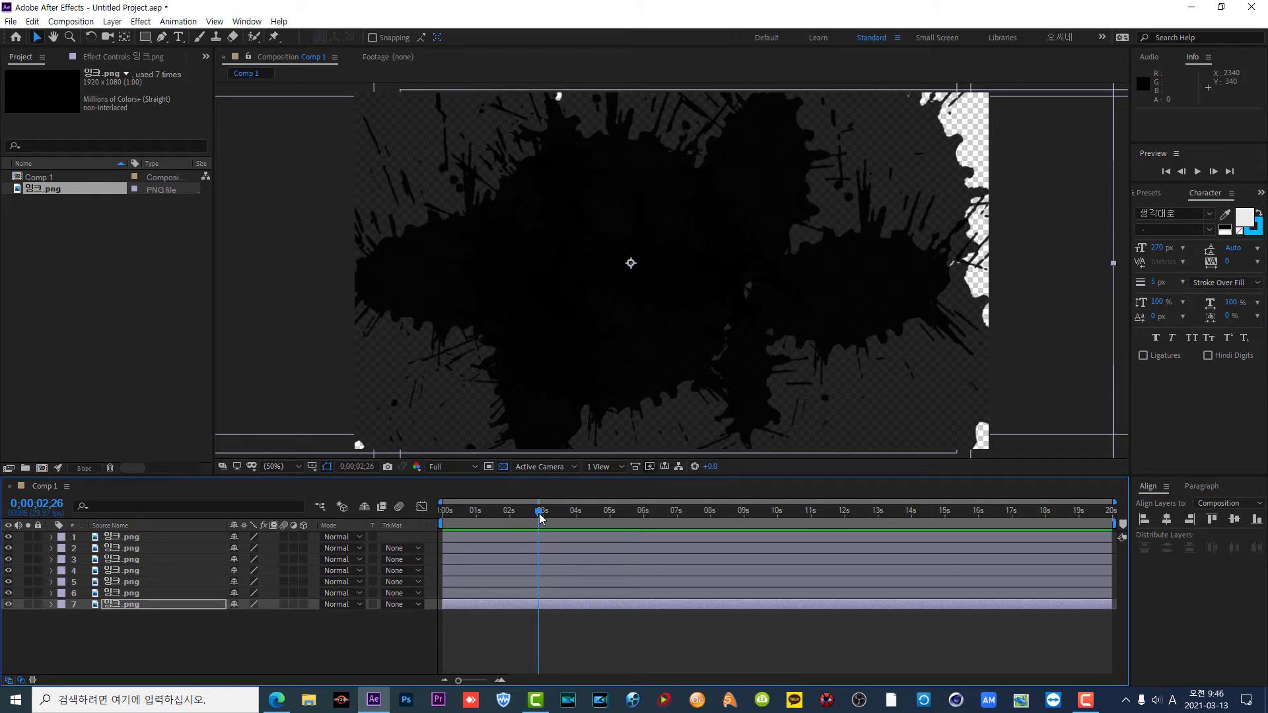
mouse_move(540, 517)
mouse_down()
mouse_move(580, 515)
mouse_move(389, 526)
mouse_up()
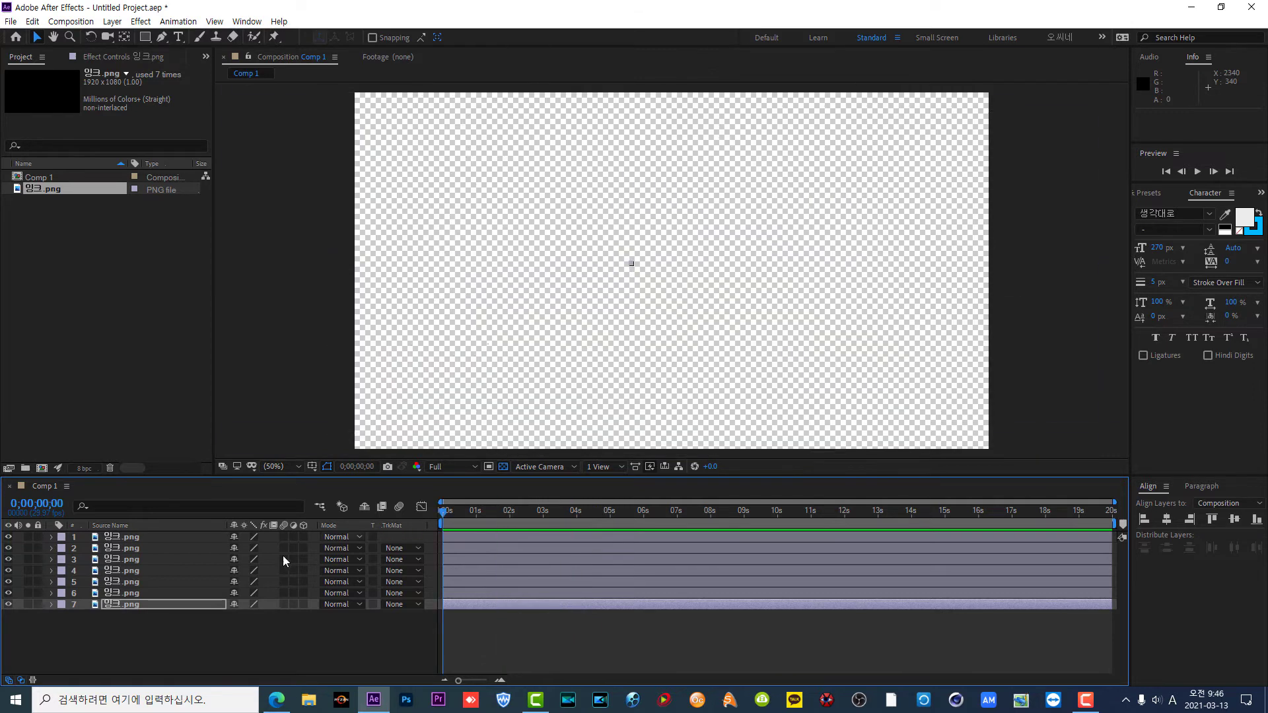
click(141, 537)
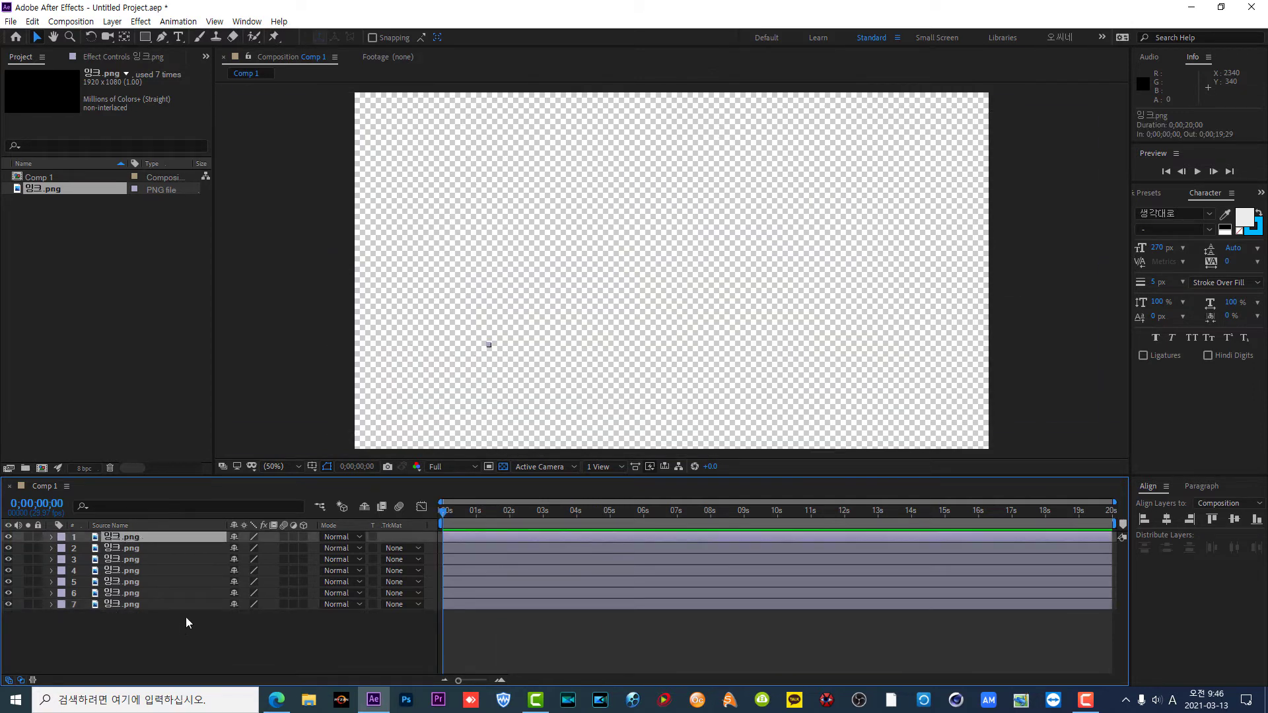
shift+click(180, 607)
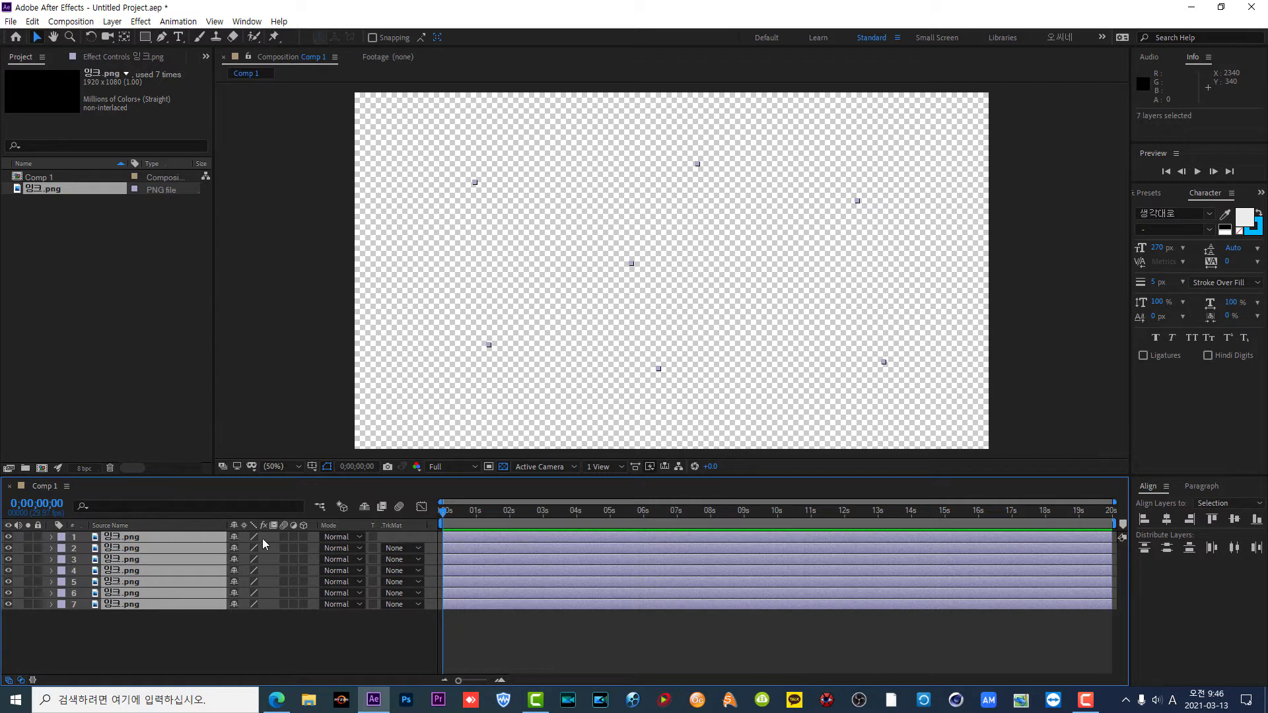
right_click(197, 547)
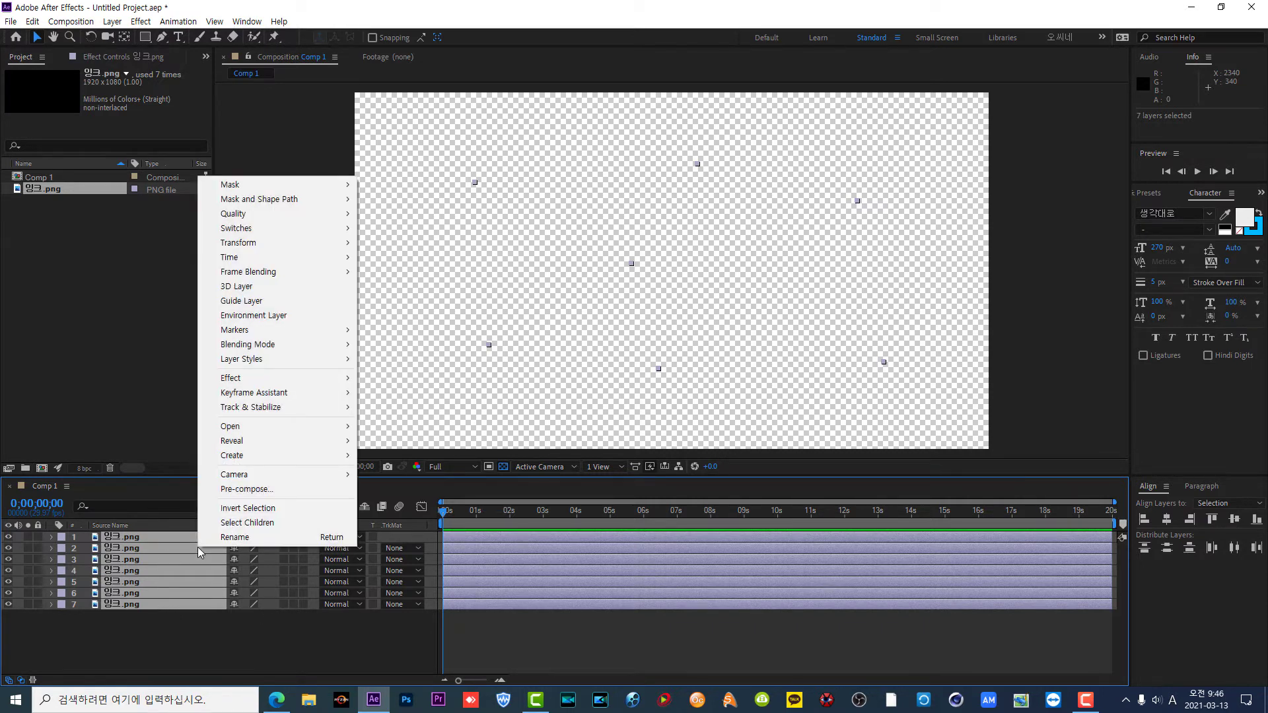
click(247, 489)
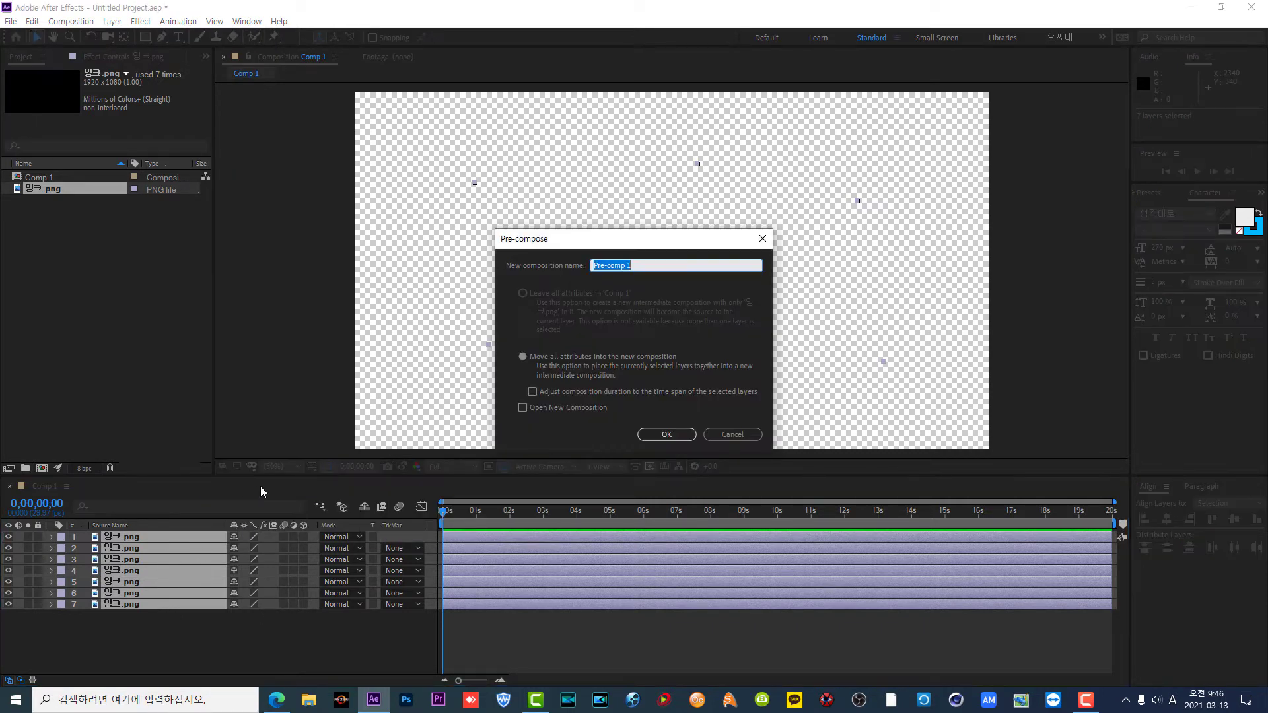
click(658, 435)
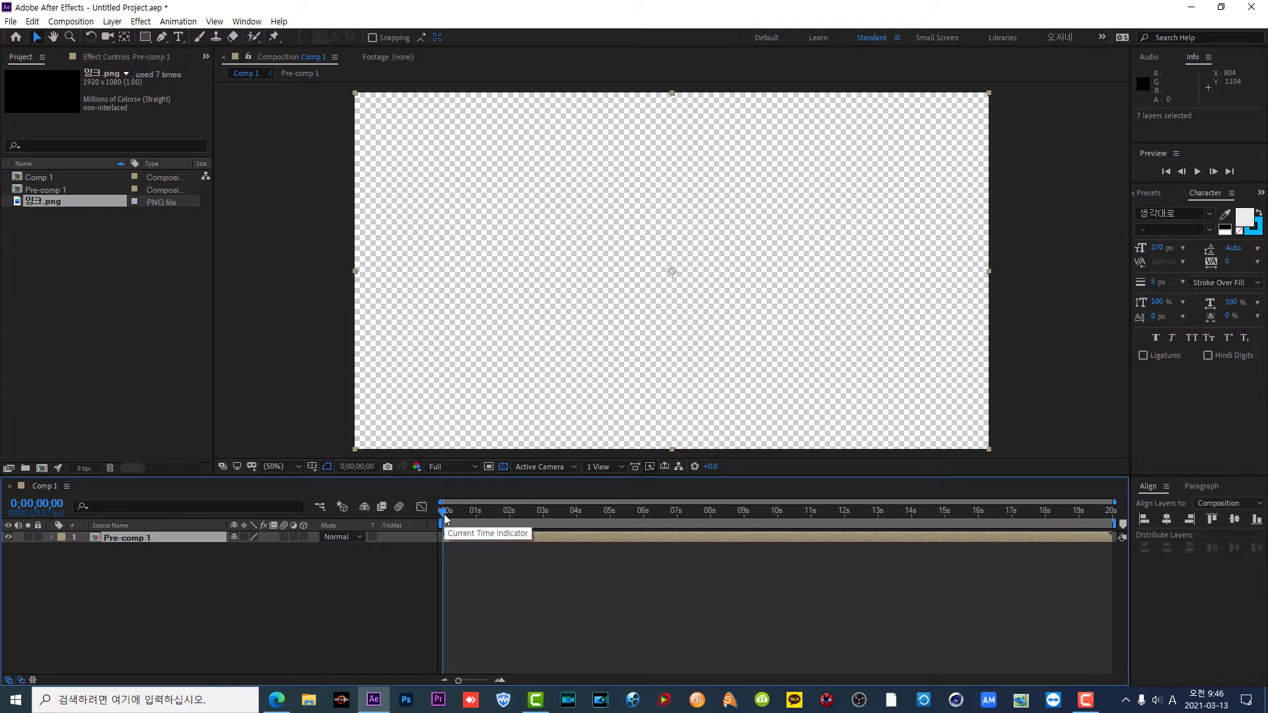
Step: Import 풍경 (61).jpg and 풍경 (103).jpg from the 풍경이미지 folder inside 작업폴더
mouse_move(444, 518)
mouse_down()
mouse_move(589, 514)
mouse_move(422, 522)
mouse_up()
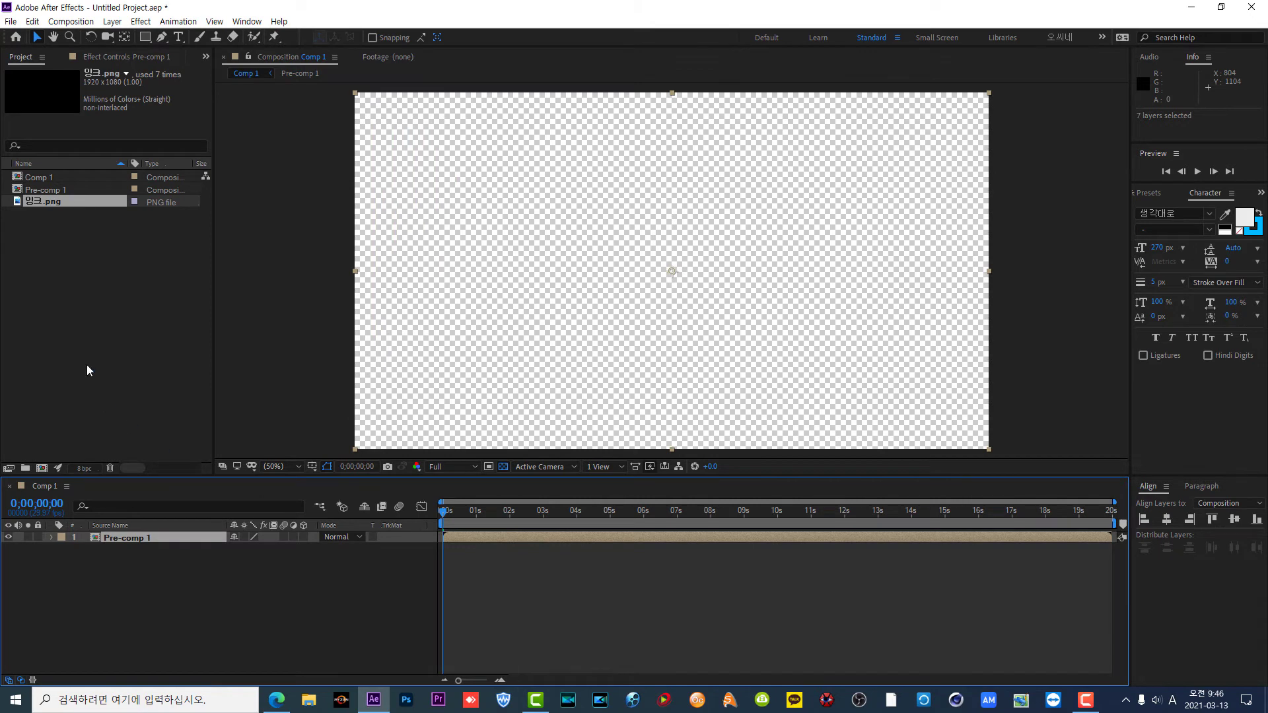
double_click(83, 347)
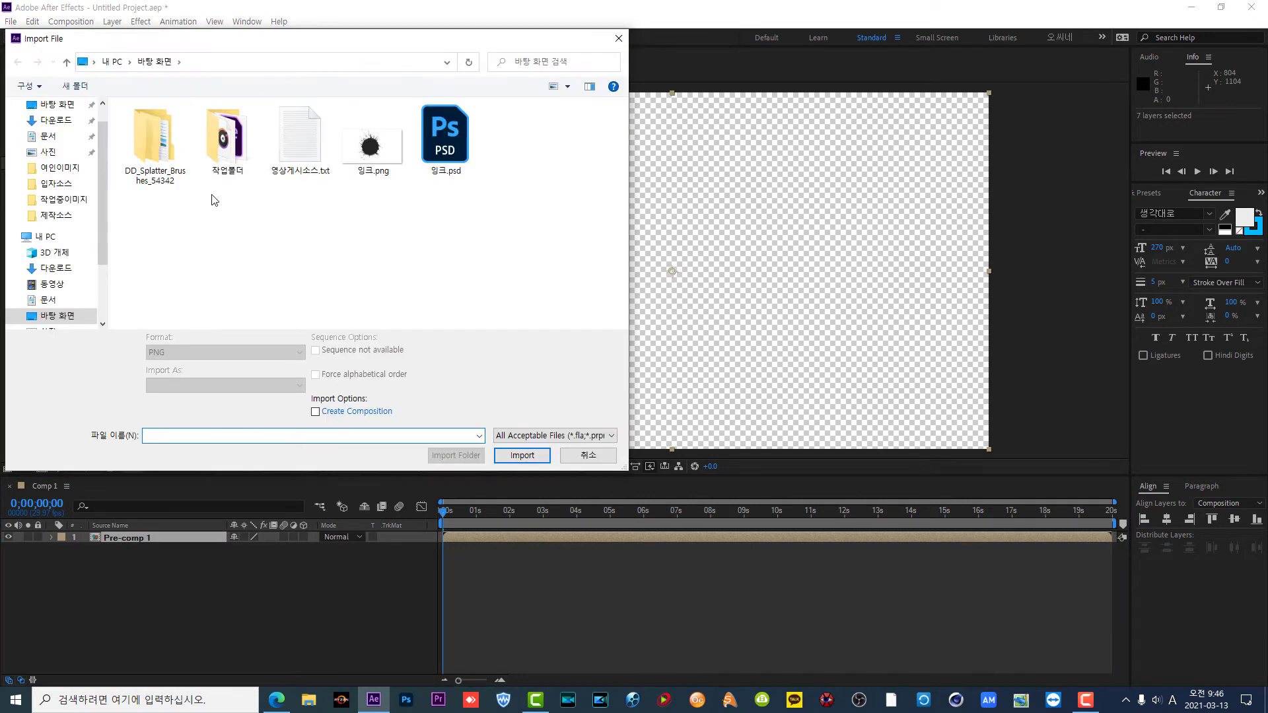
double_click(198, 169)
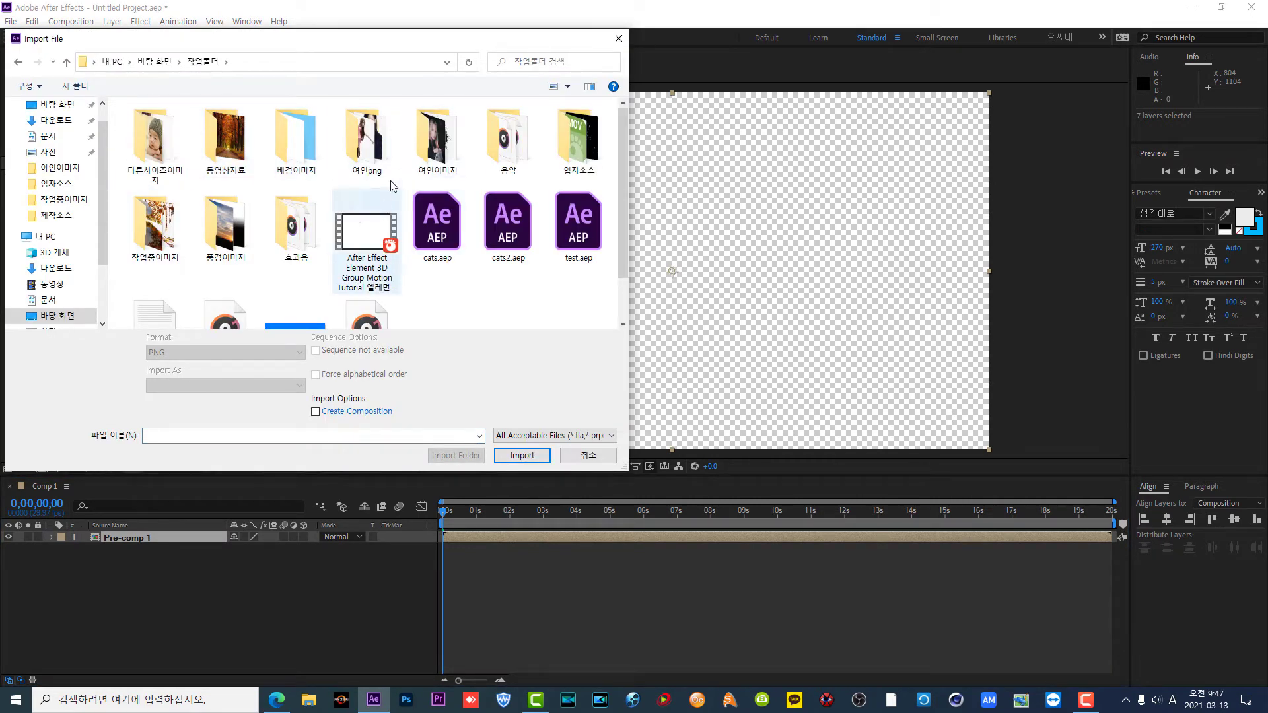
double_click(218, 239)
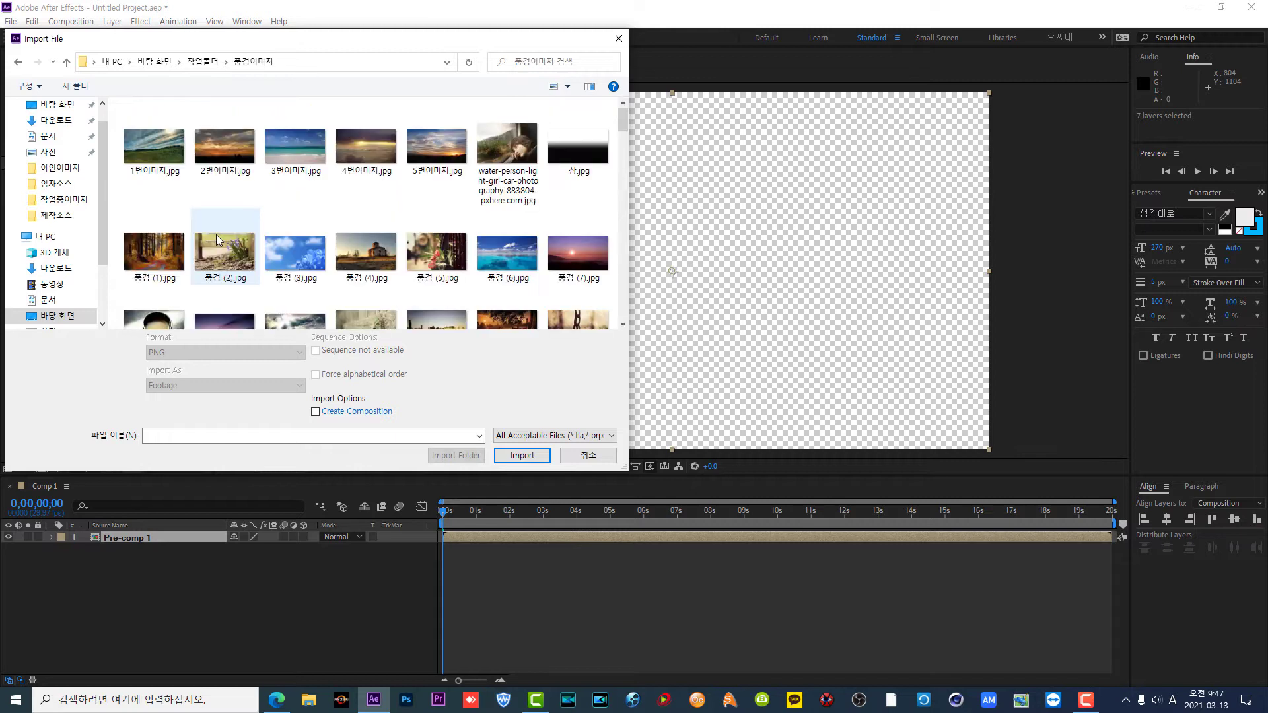
scroll(284, 198, down, 7)
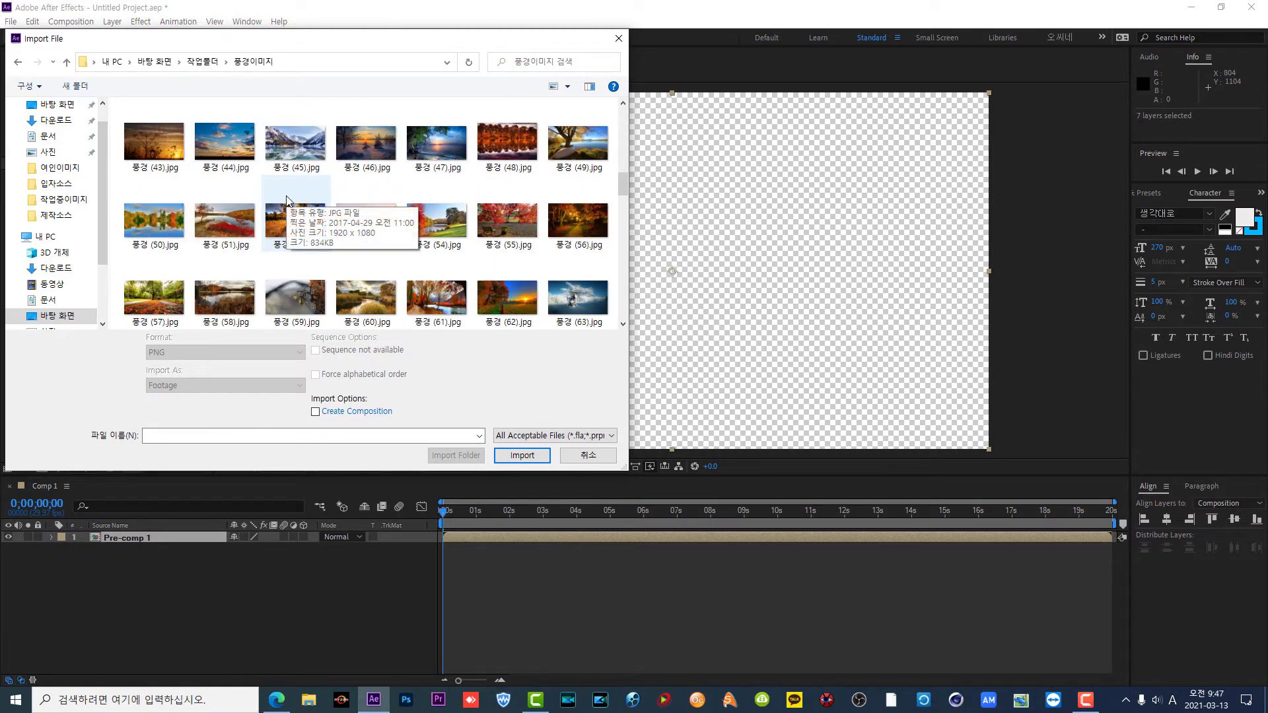
click(441, 299)
scroll(441, 298, down, 5)
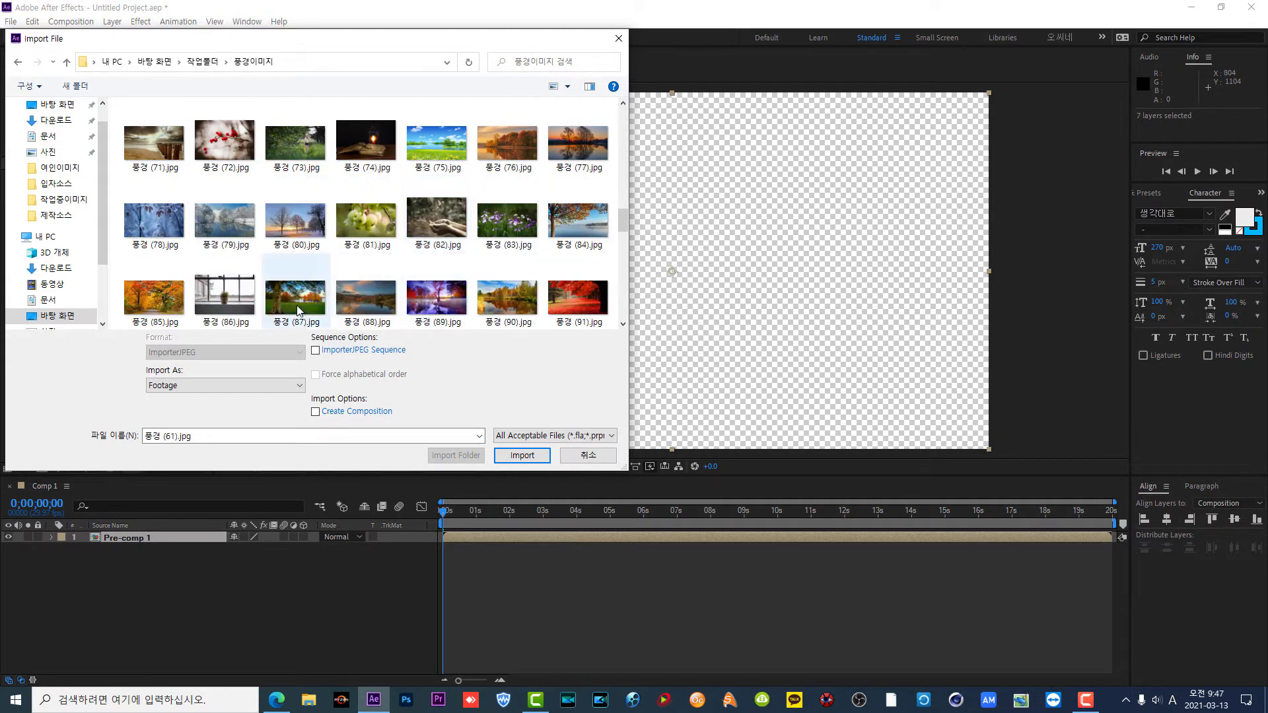
scroll(434, 280, down, 2)
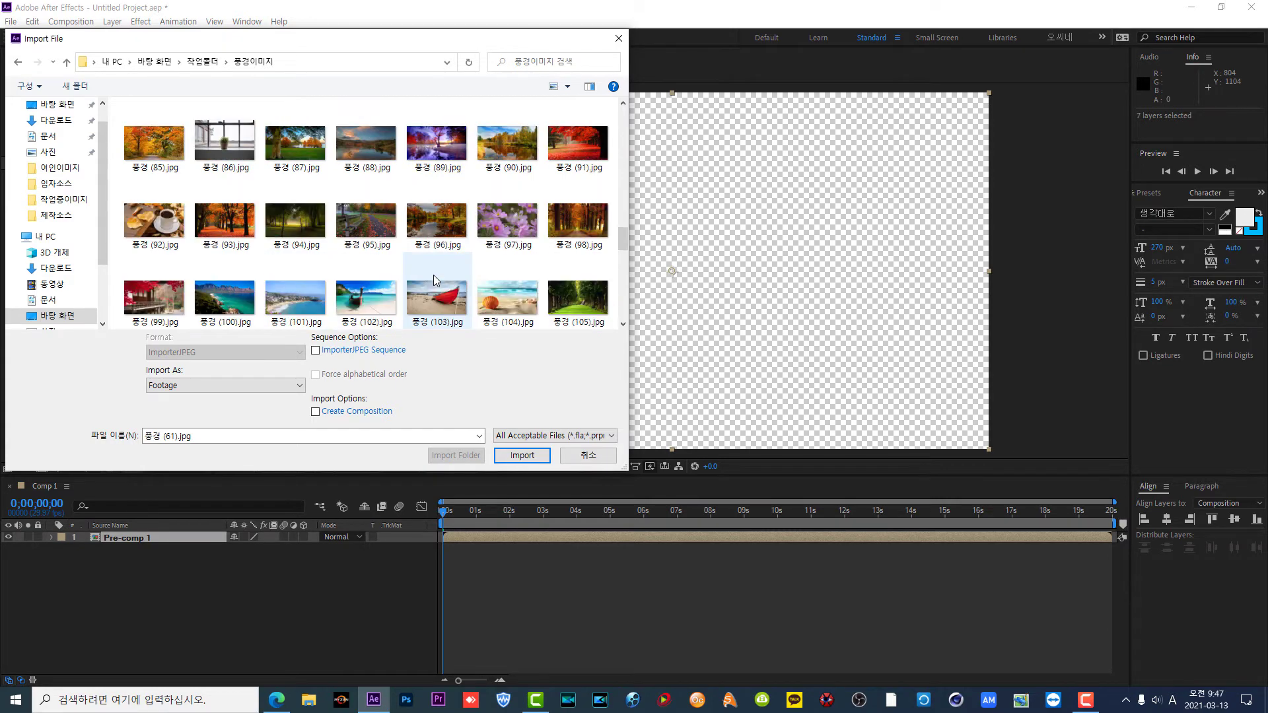
scroll(434, 281, down, 2)
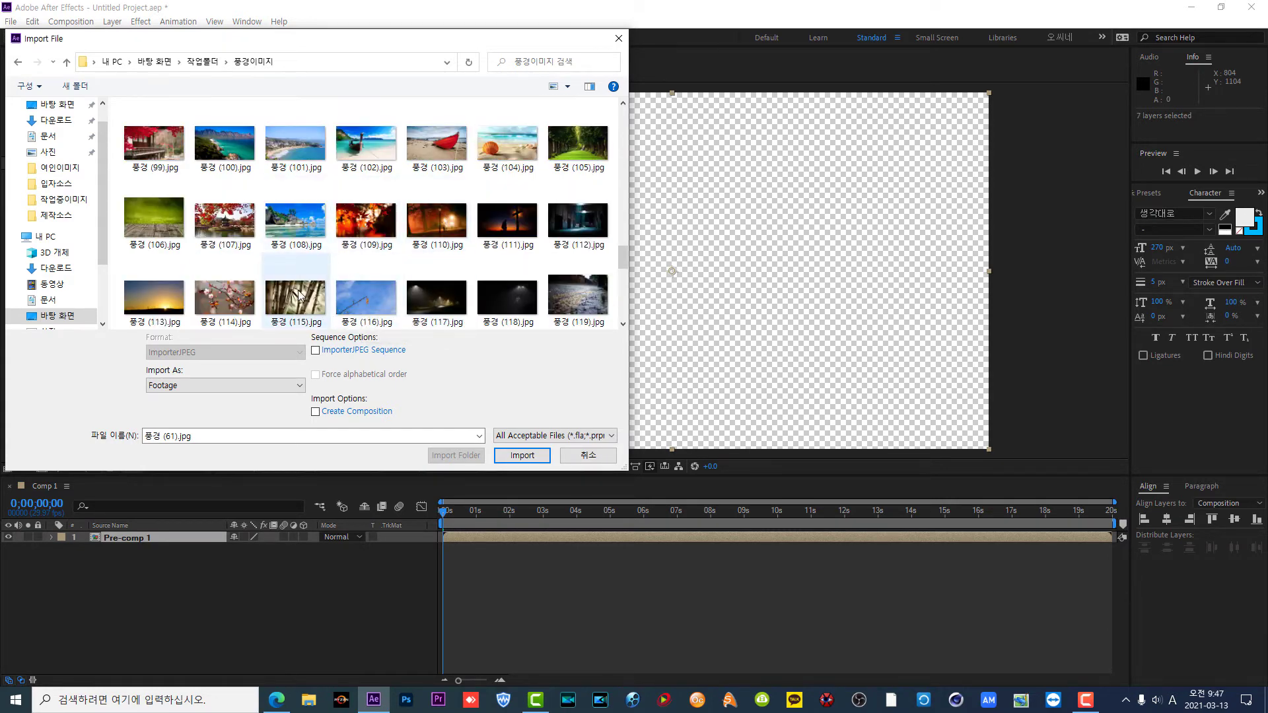
scroll(276, 239, up, 4)
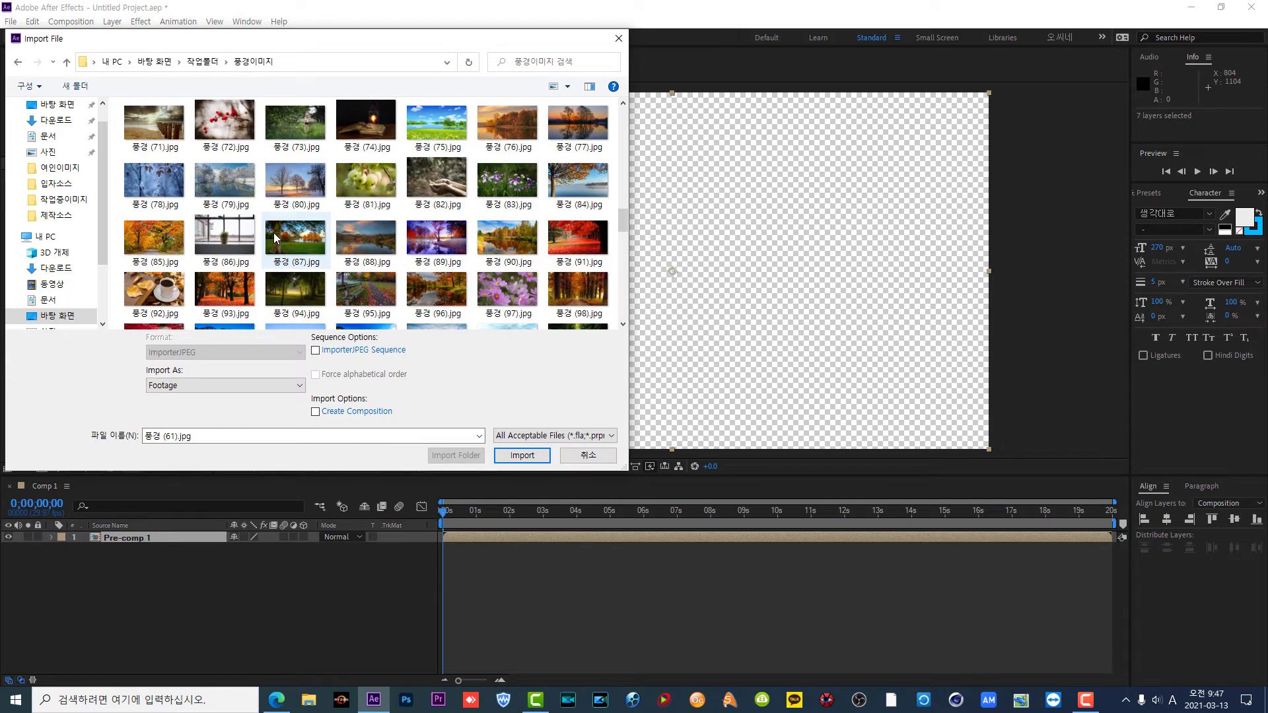
scroll(276, 238, down, 5)
scroll(398, 216, up, 2)
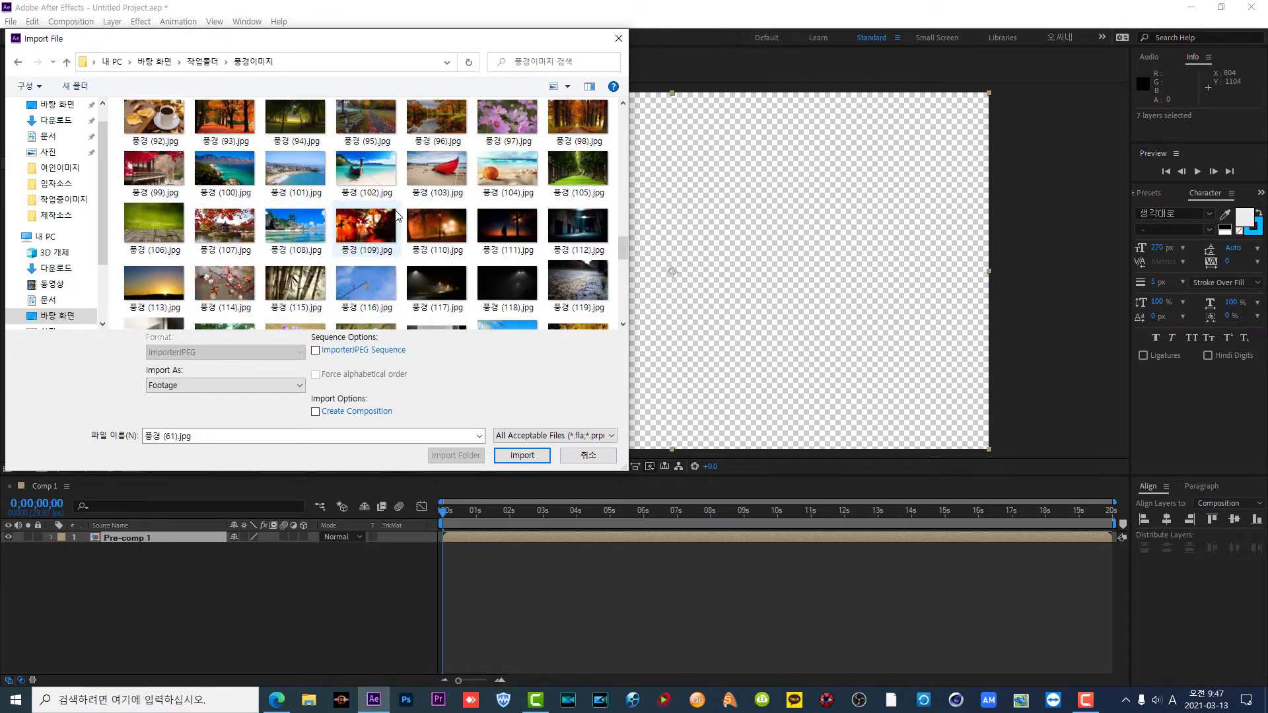
ctrl+click(443, 180)
click(522, 456)
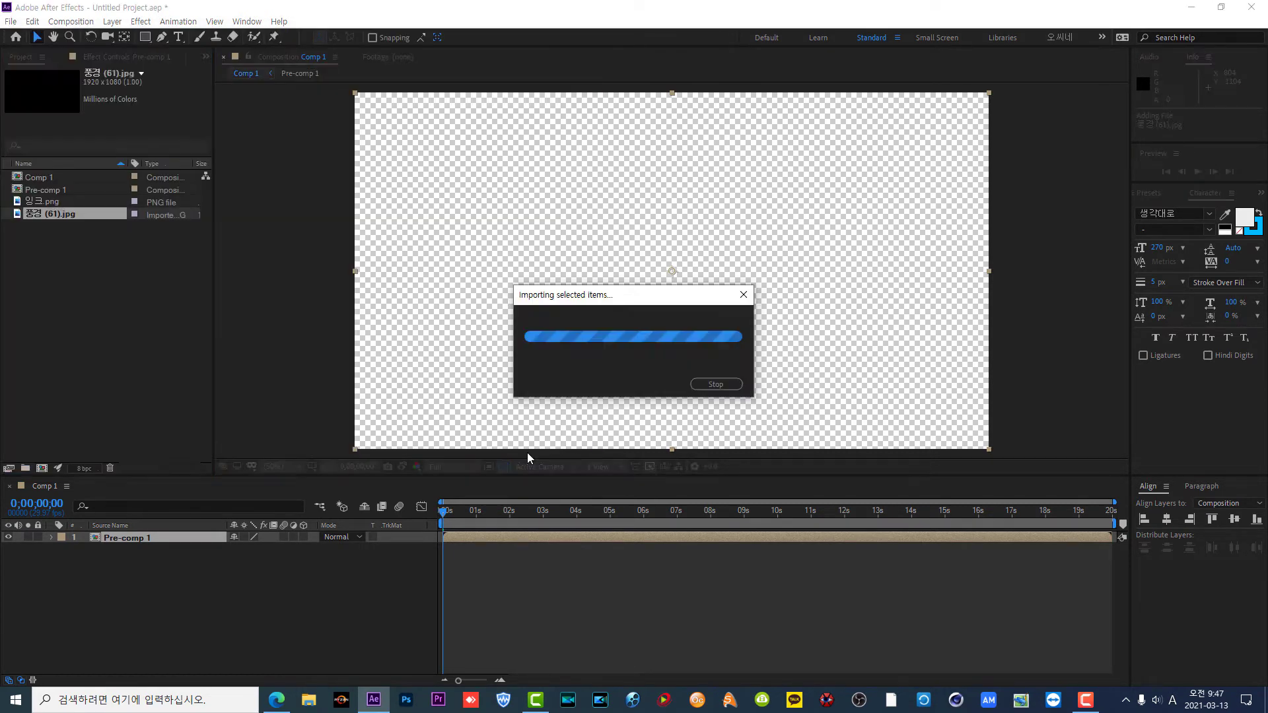
Step: Add both landscape images below Pre-comp 1 and set 풍경 (61).jpg's track matte to Alpha Matte "Pre-comp 1"
drag(52, 216, 156, 580)
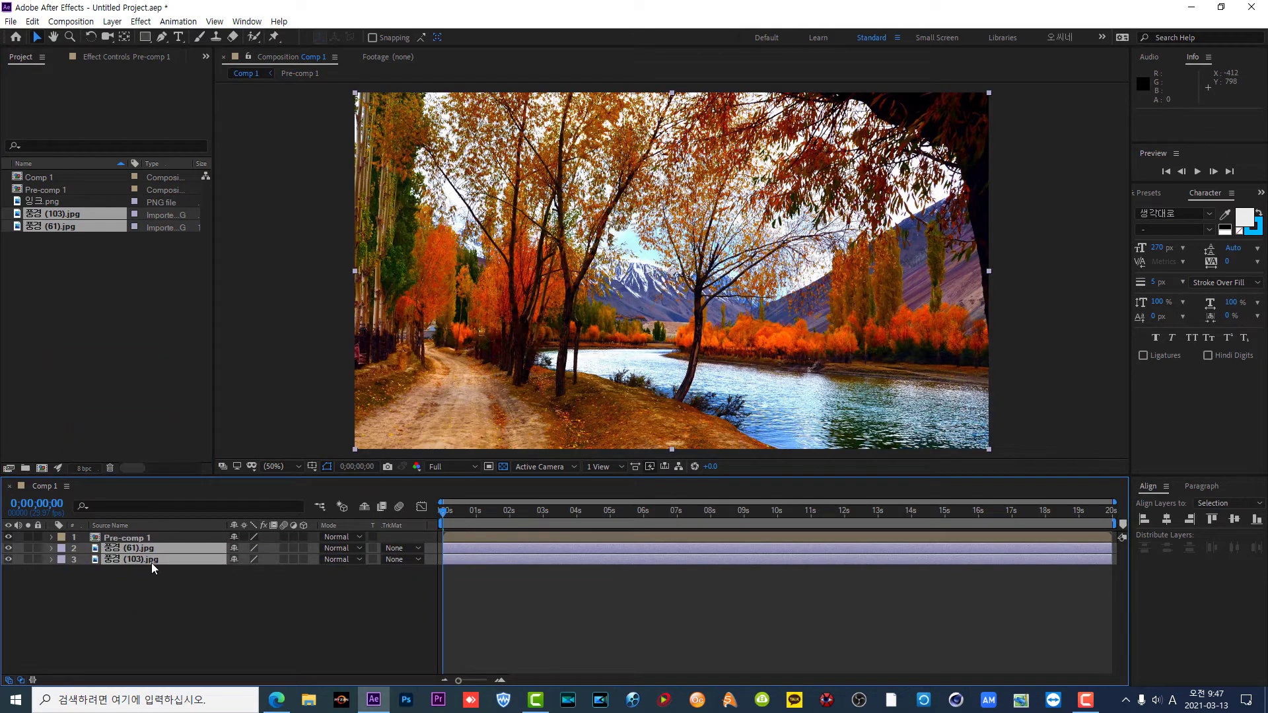
click(226, 631)
click(156, 549)
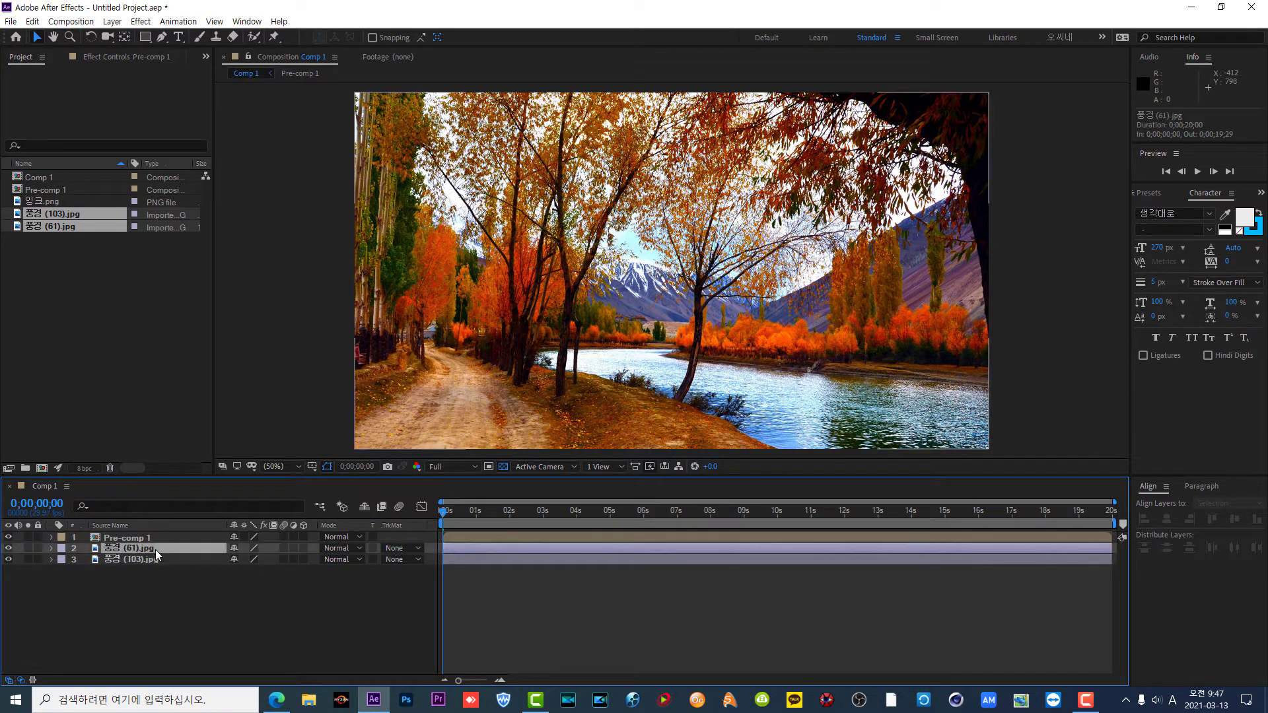
click(419, 550)
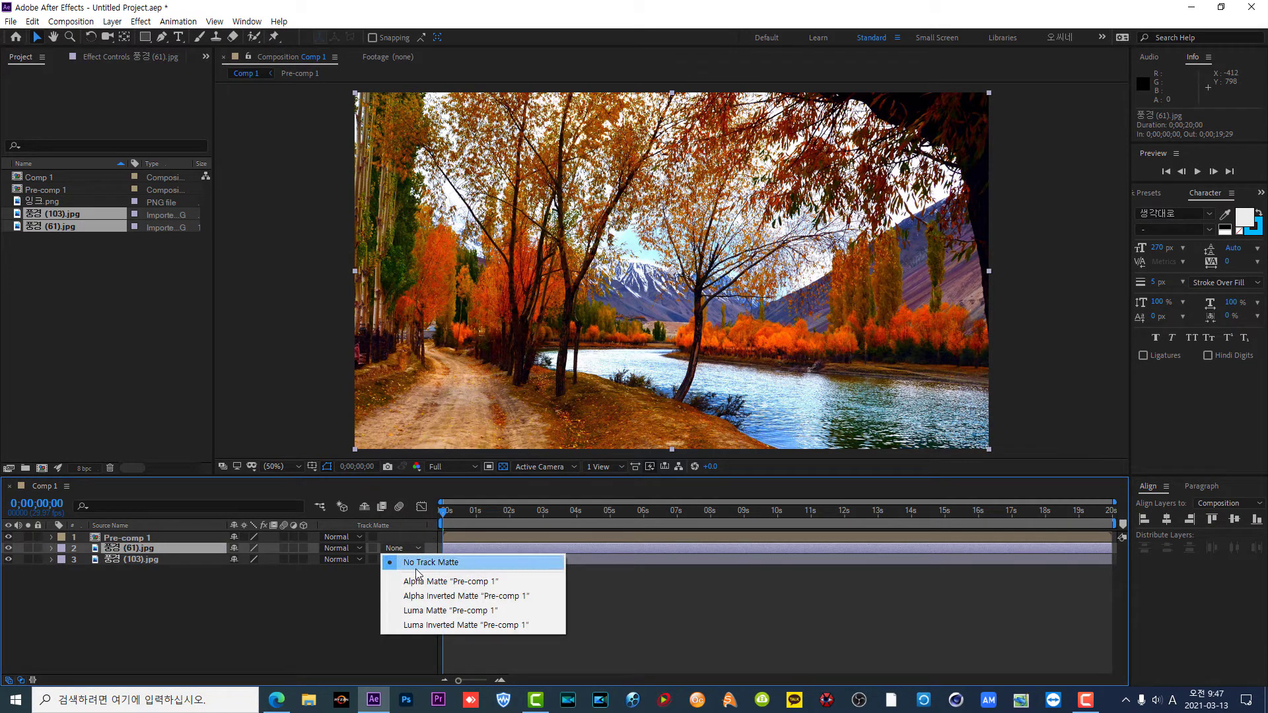
click(417, 581)
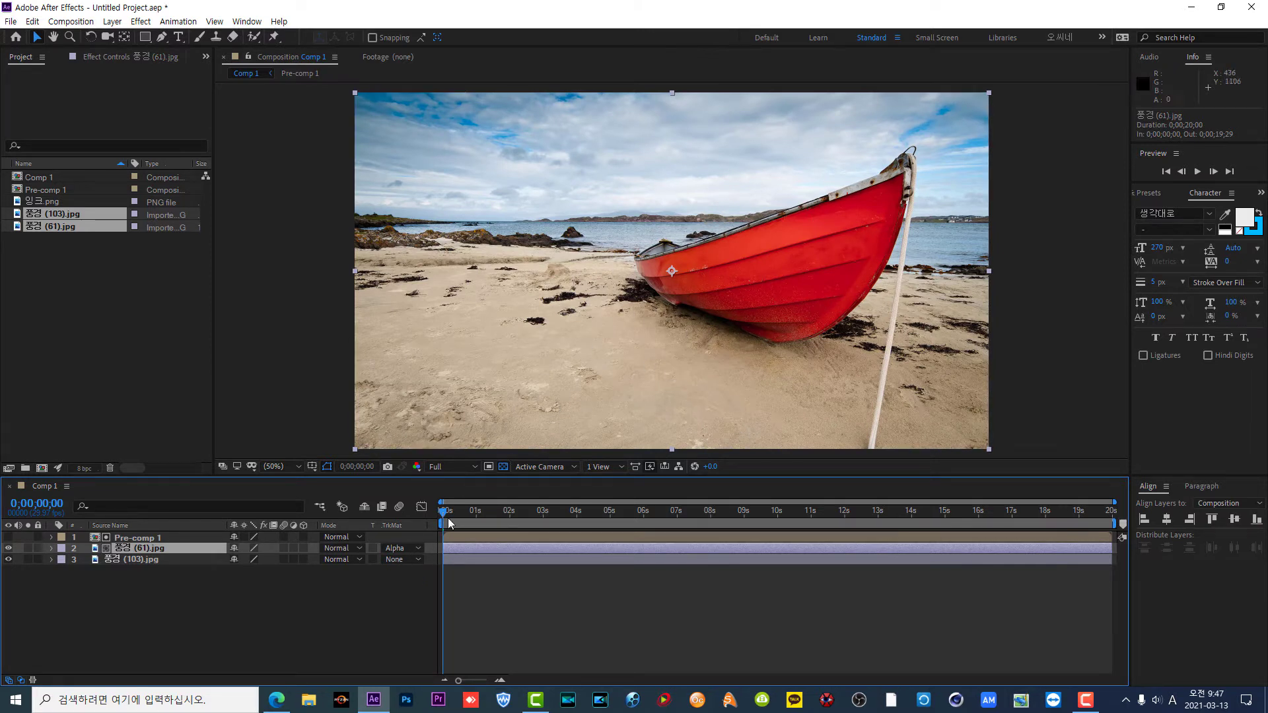
Step: Preview the ink splatter transition between the two landscape images from 0;00;00;00
mouse_move(444, 517)
mouse_down()
mouse_move(562, 517)
mouse_move(430, 535)
mouse_up()
click(1197, 172)
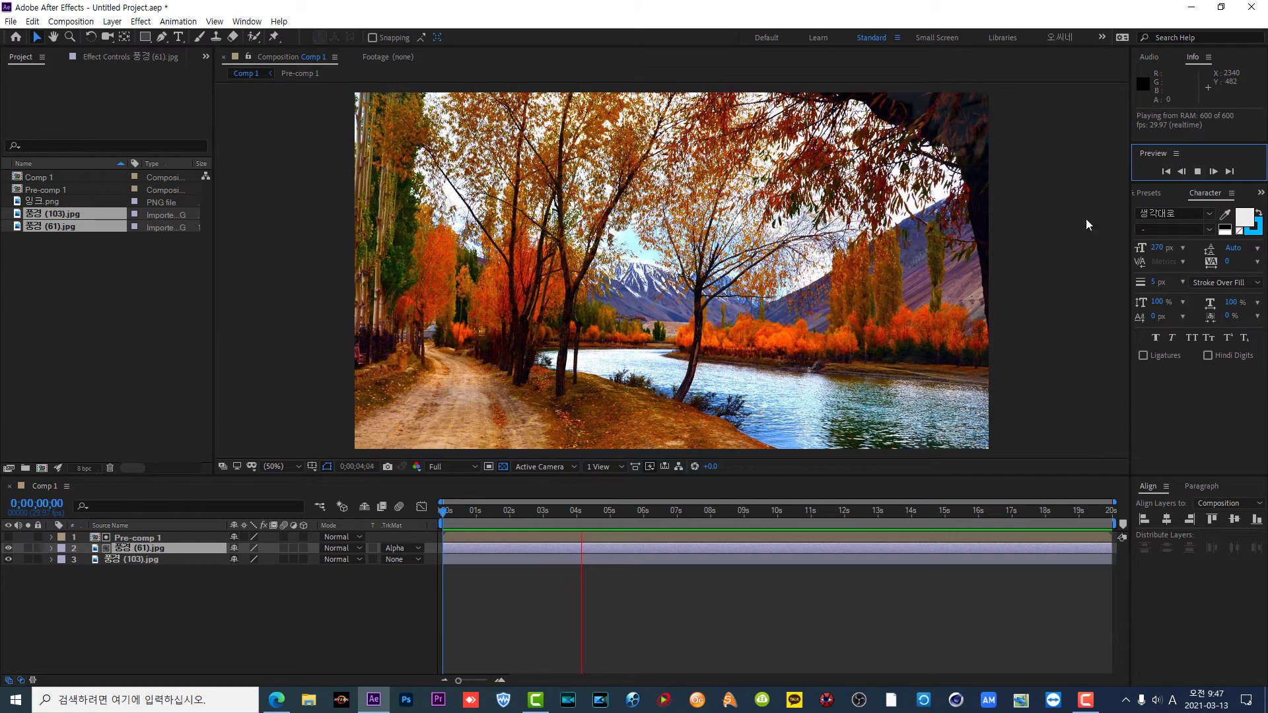
click(354, 600)
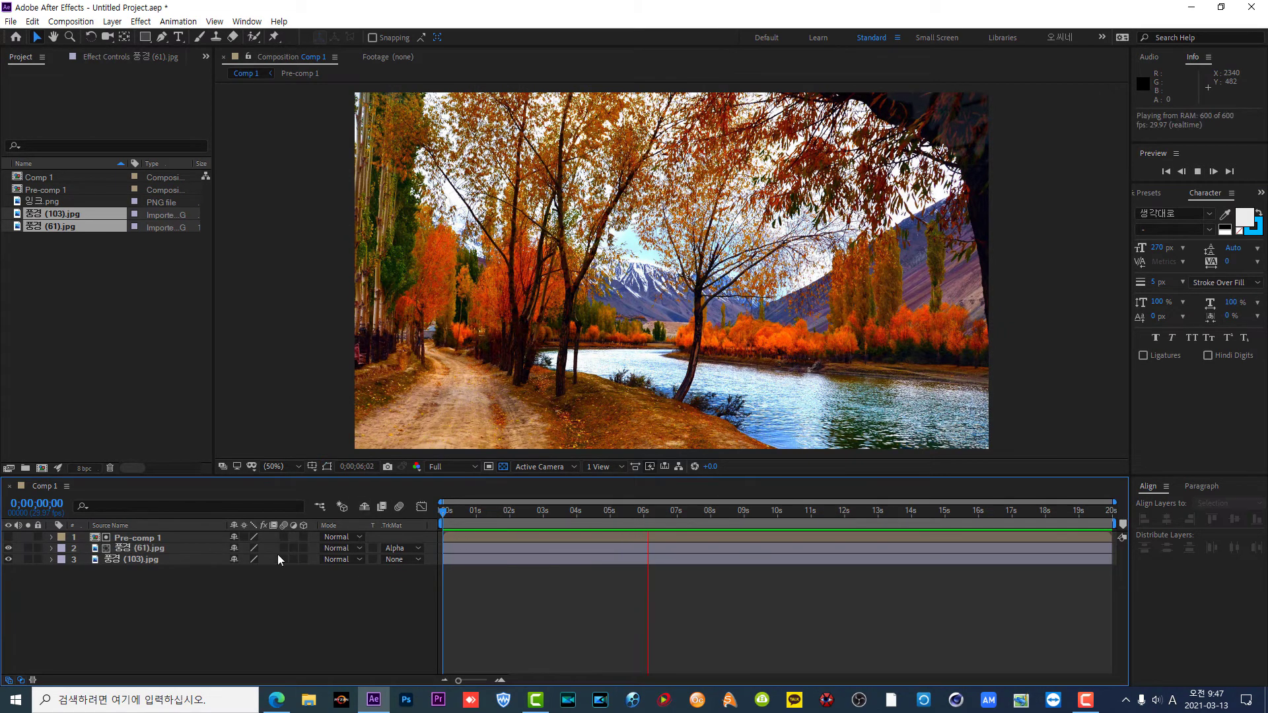
Step: Inside Pre-comp 1, stagger the start times of splatter layers 1, 2, 4, 5 and 6 by up to about half a second
double_click(169, 537)
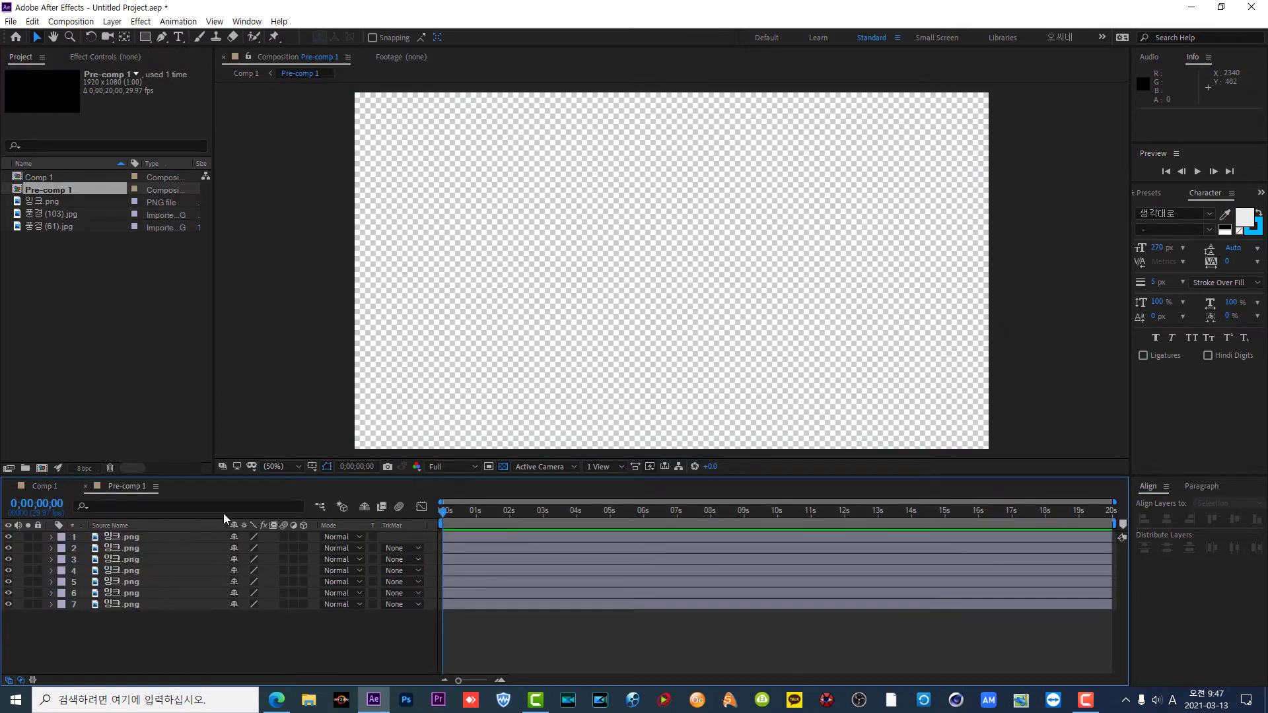
drag(479, 535, 497, 537)
click(471, 547)
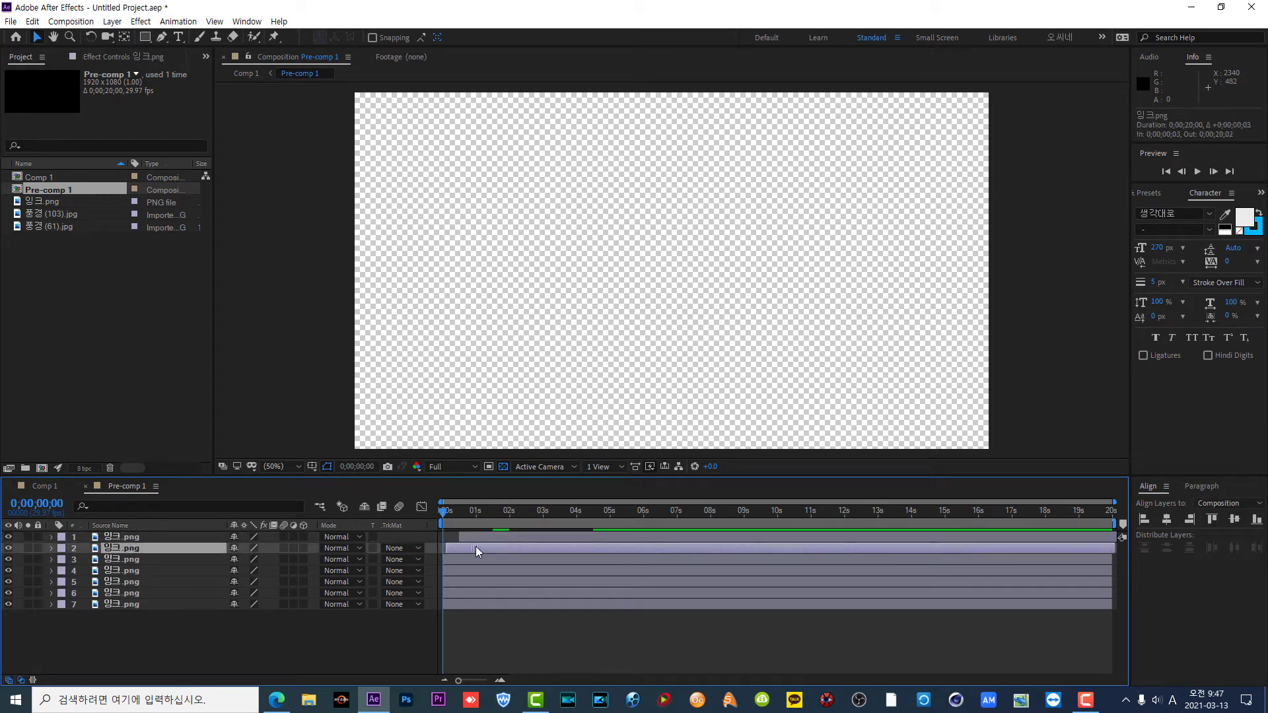
drag(496, 566, 463, 580)
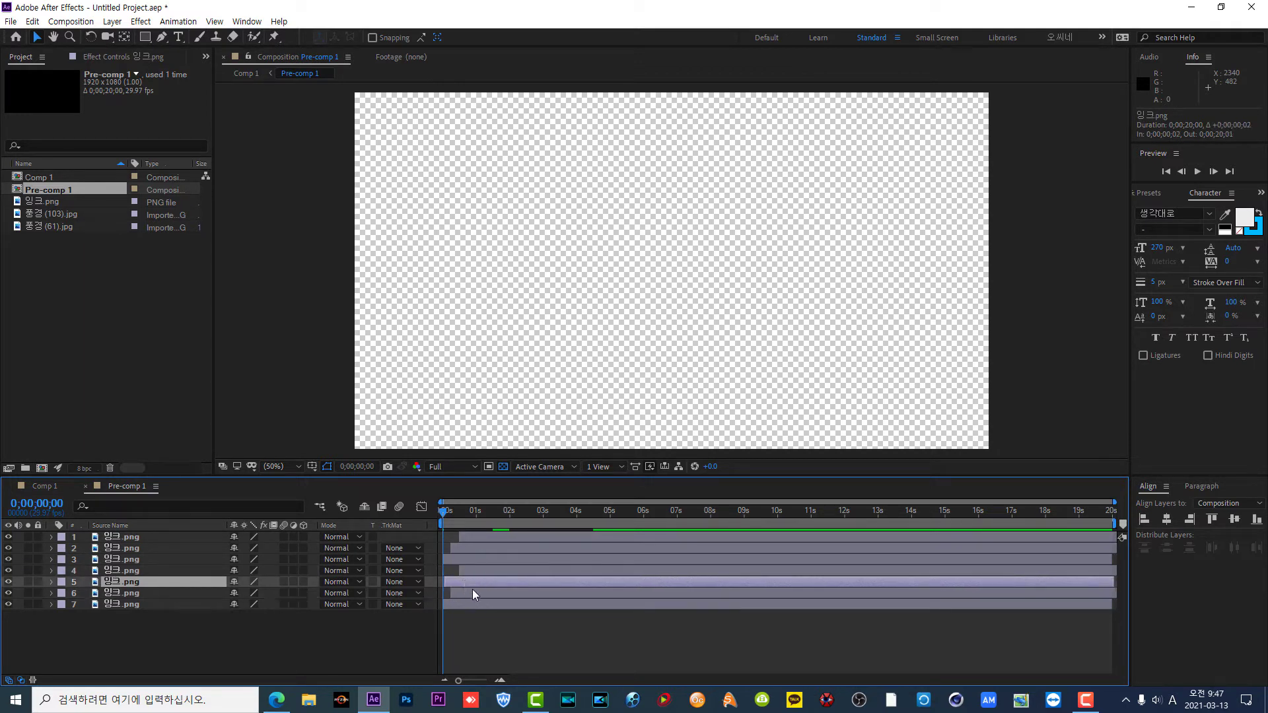
Step: Preview the staggered splatter transition in Comp 1, then reopen Pre-comp 1
click(40, 487)
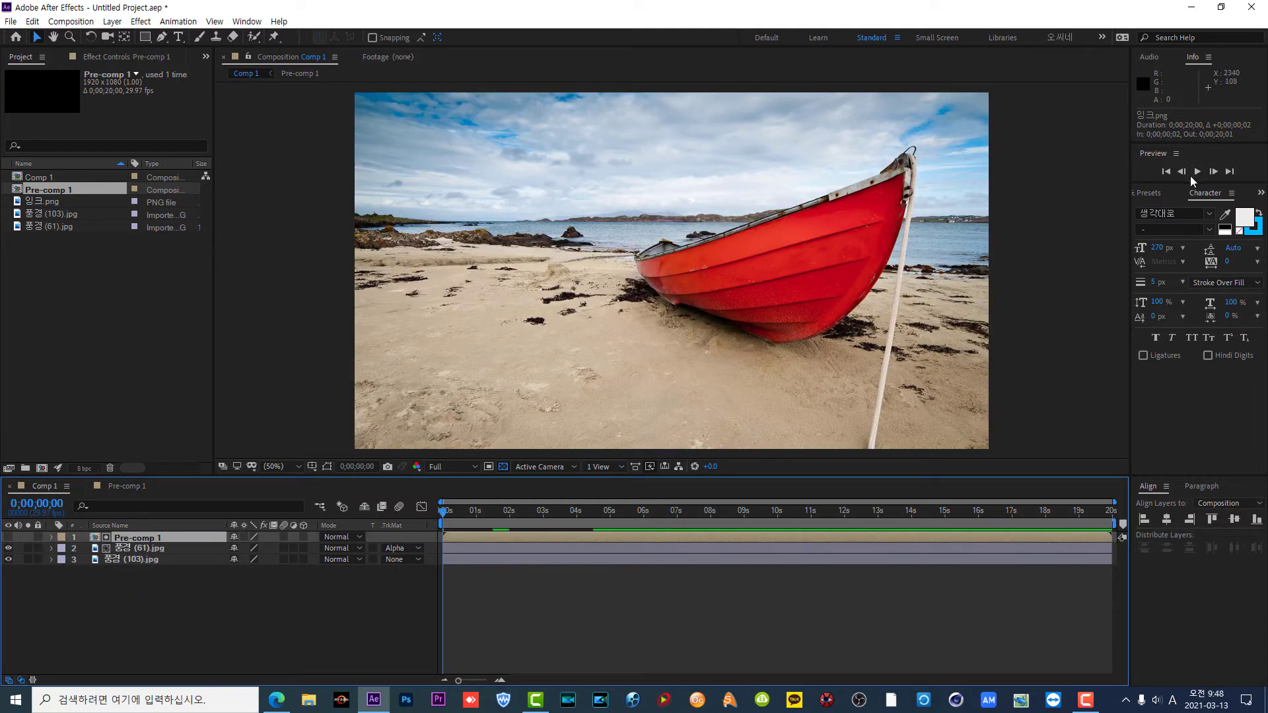
click(1196, 177)
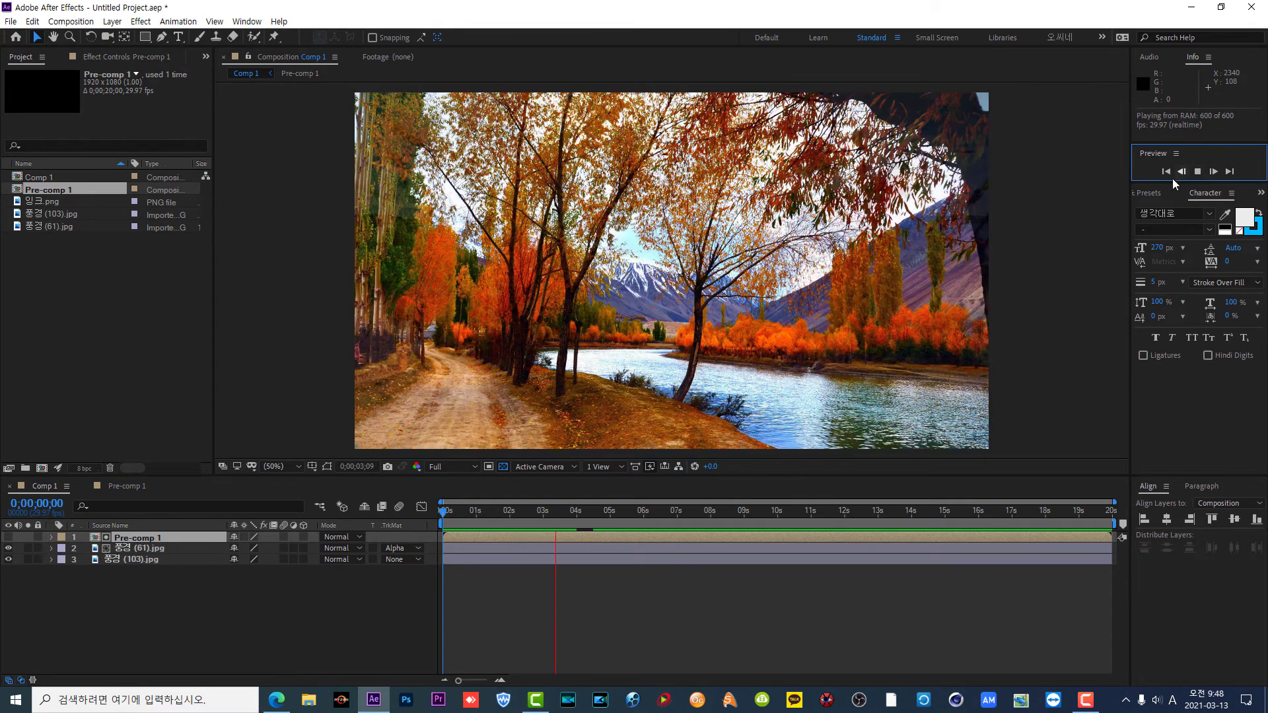
double_click(180, 537)
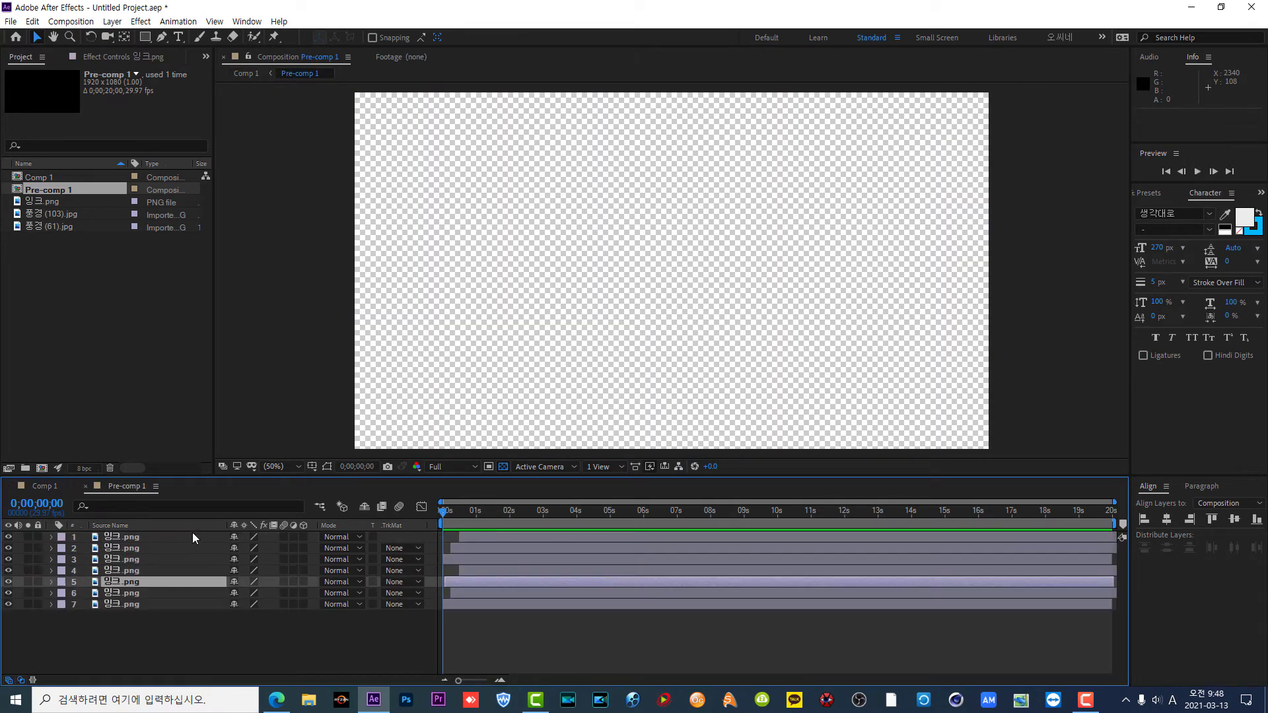
Step: Delay splatter layers 2, 5 and 7 in Pre-comp 1 to start at about 0.9 seconds and layer 1 at about 1.4 seconds
drag(506, 538, 554, 538)
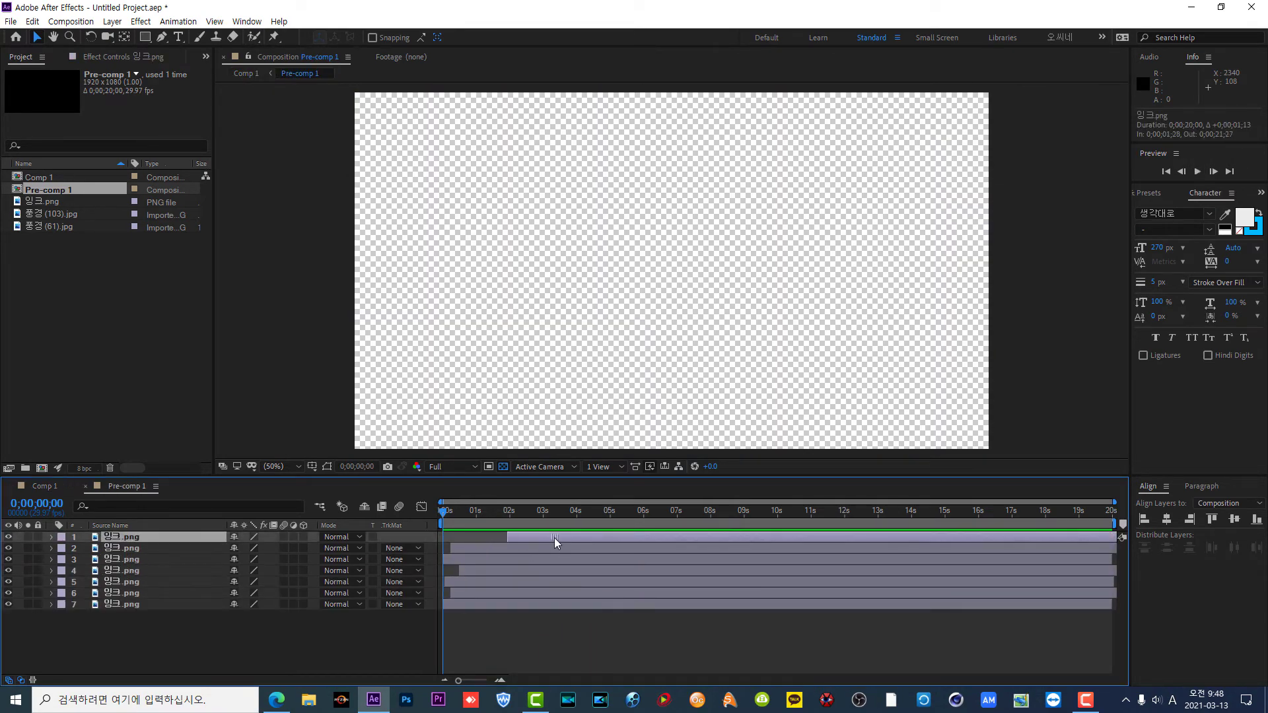
drag(480, 605, 475, 550)
click(541, 537)
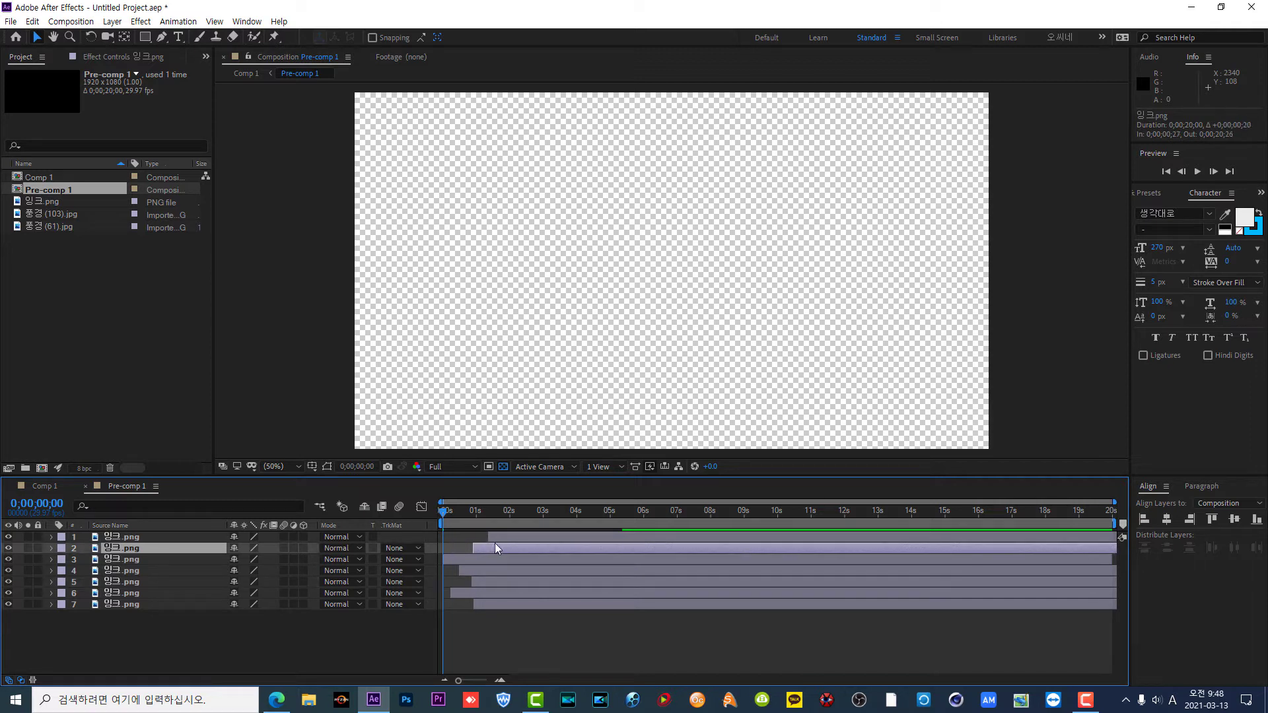
Step: Play the restaggered splatter transition in Comp 1, then return the playhead to 0;00;00;00
click(43, 489)
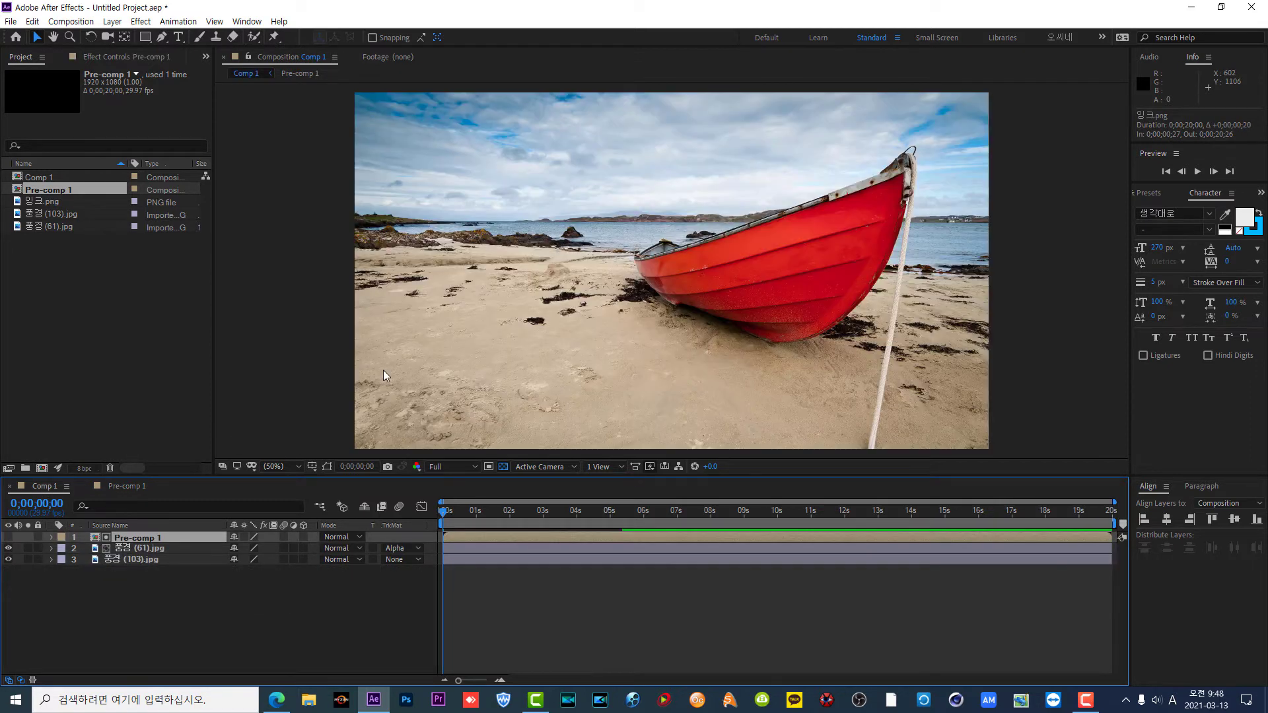
click(1197, 172)
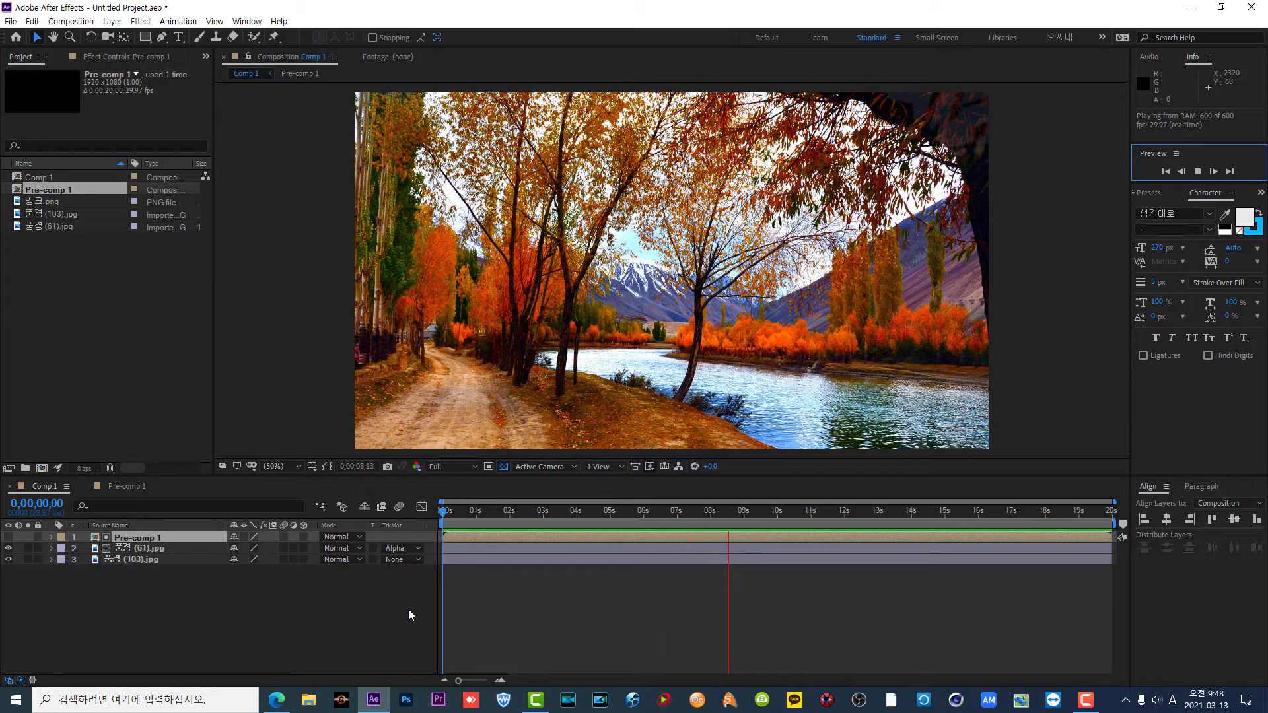
click(357, 601)
drag(659, 510, 423, 531)
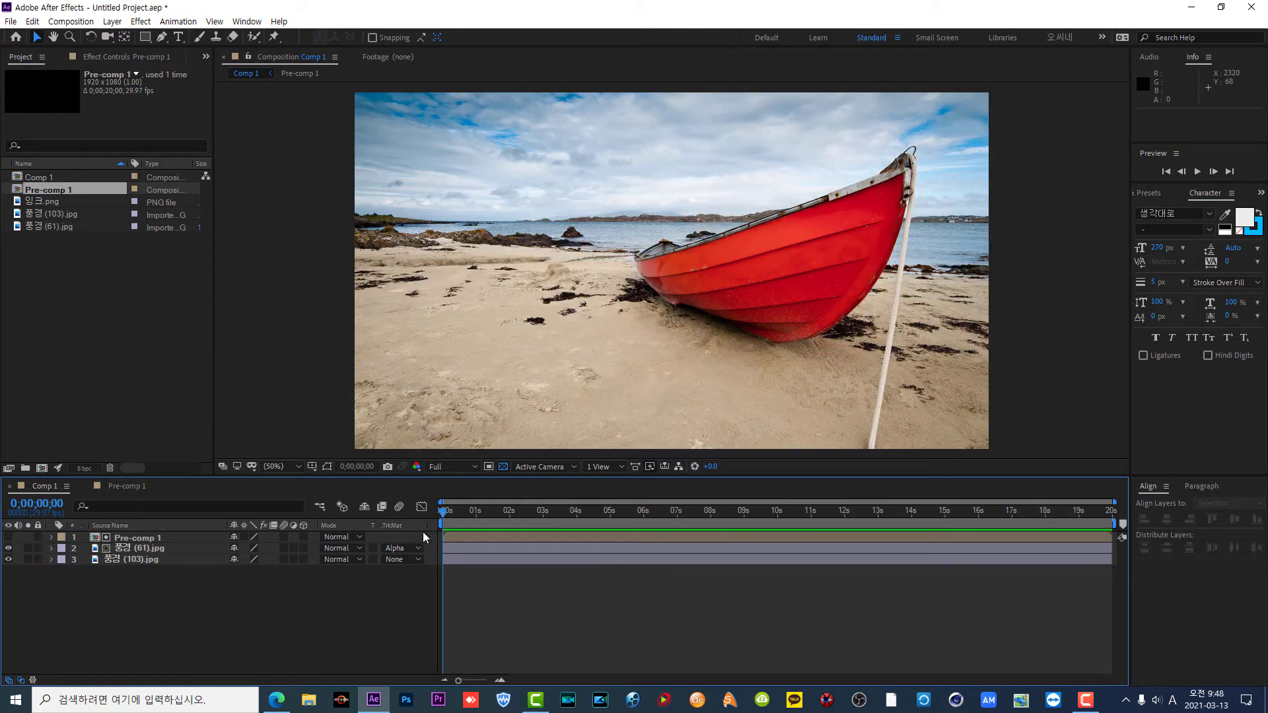
Step: Try Alpha Inverted Matte "Pre-comp 1" on 풍경 (61).jpg, scrub through the transition, and switch back to Alpha Matte
click(164, 550)
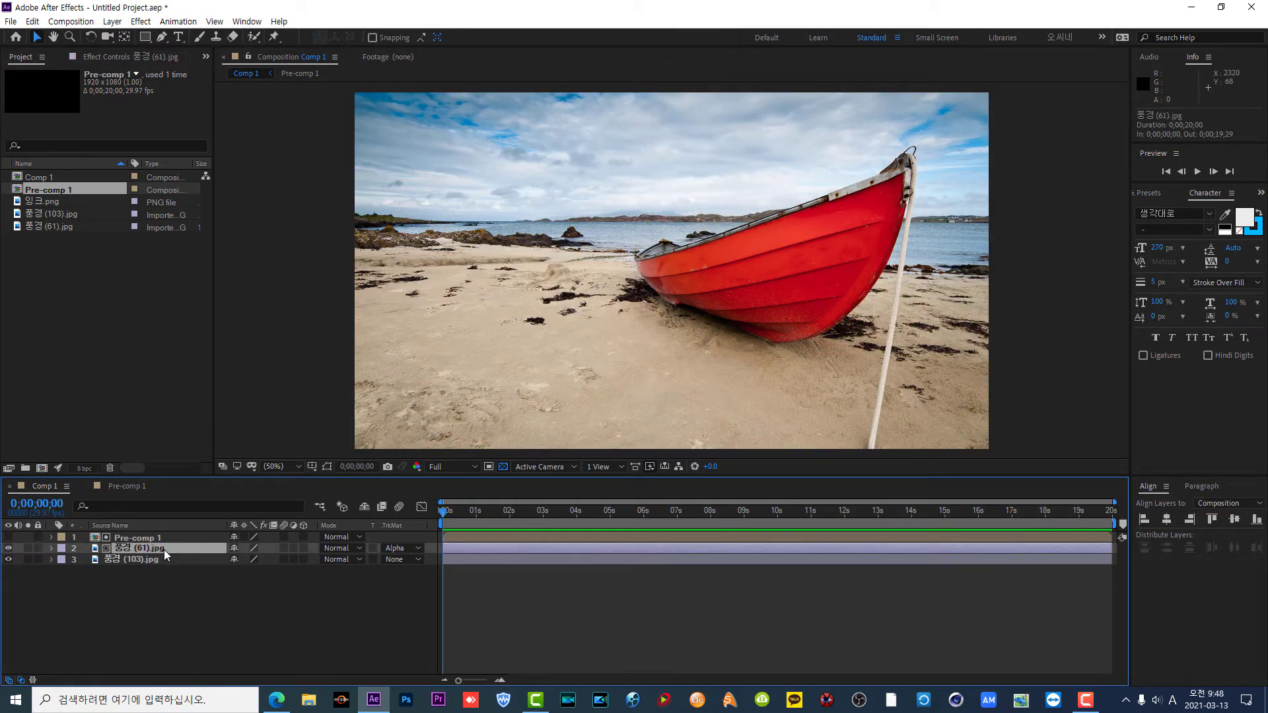
mouse_move(442, 513)
mouse_down()
mouse_move(524, 513)
mouse_move(418, 516)
mouse_up()
click(417, 549)
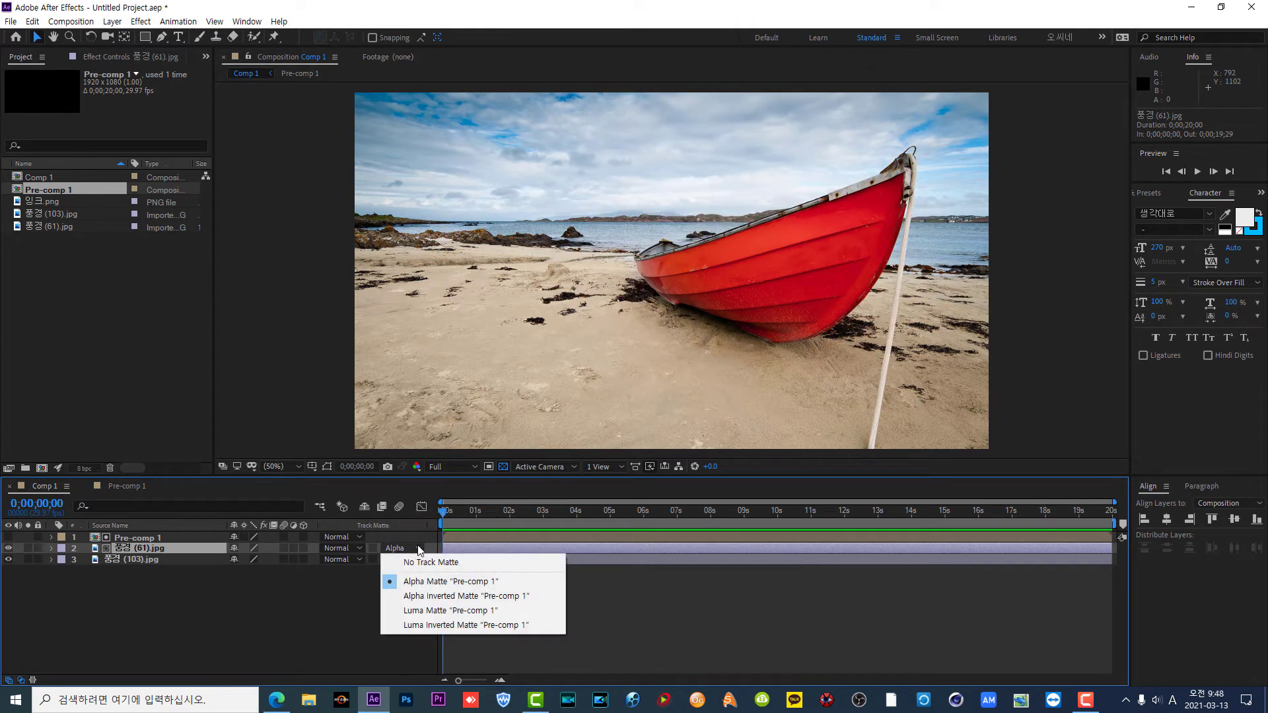
click(451, 597)
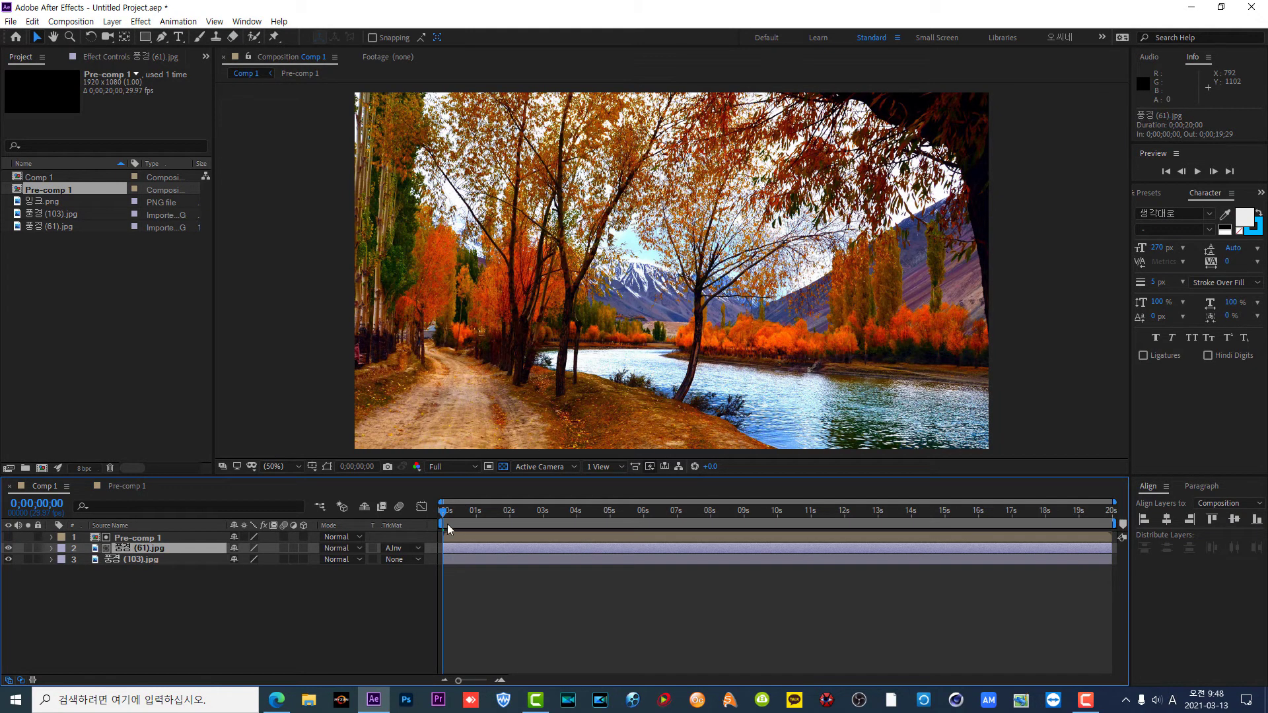
drag(443, 516, 549, 523)
mouse_move(568, 521)
mouse_down()
mouse_move(727, 519)
mouse_move(428, 530)
mouse_up()
click(405, 550)
click(411, 587)
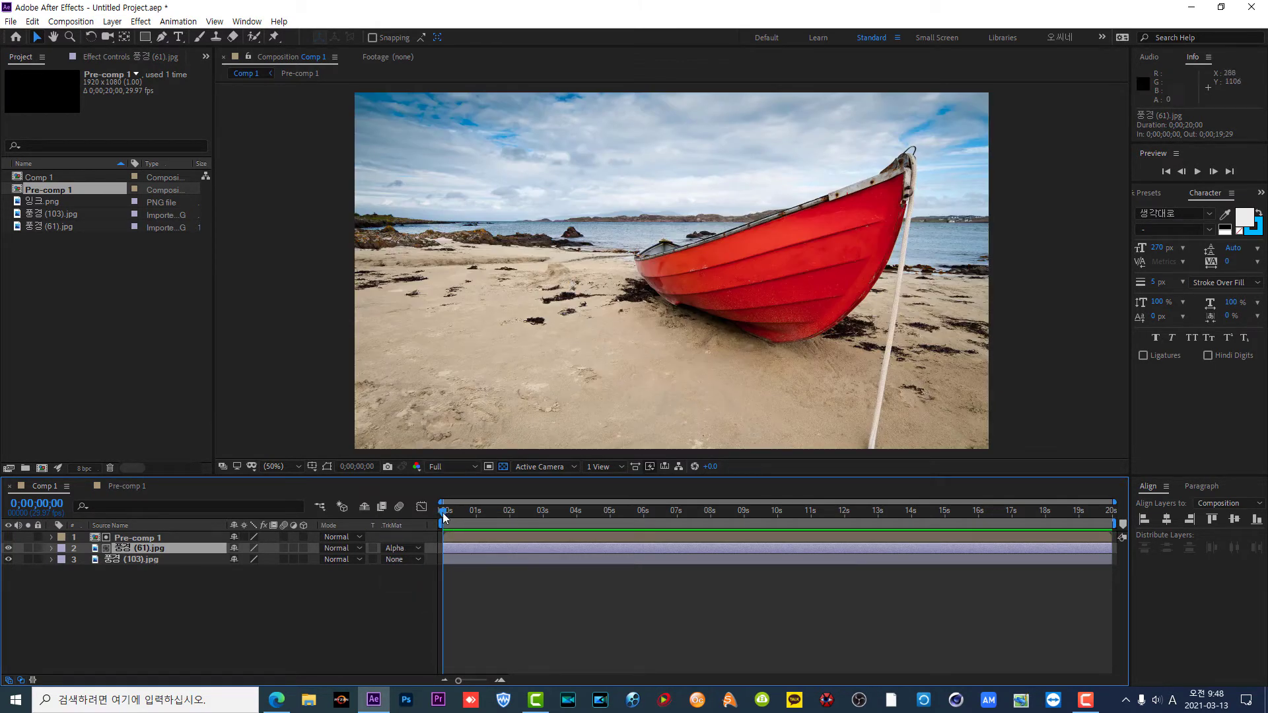
Step: Set 풍경 (61).jpg's track matte to Alpha Inverted Matte "Pre-comp 1"
drag(443, 518, 385, 529)
click(415, 548)
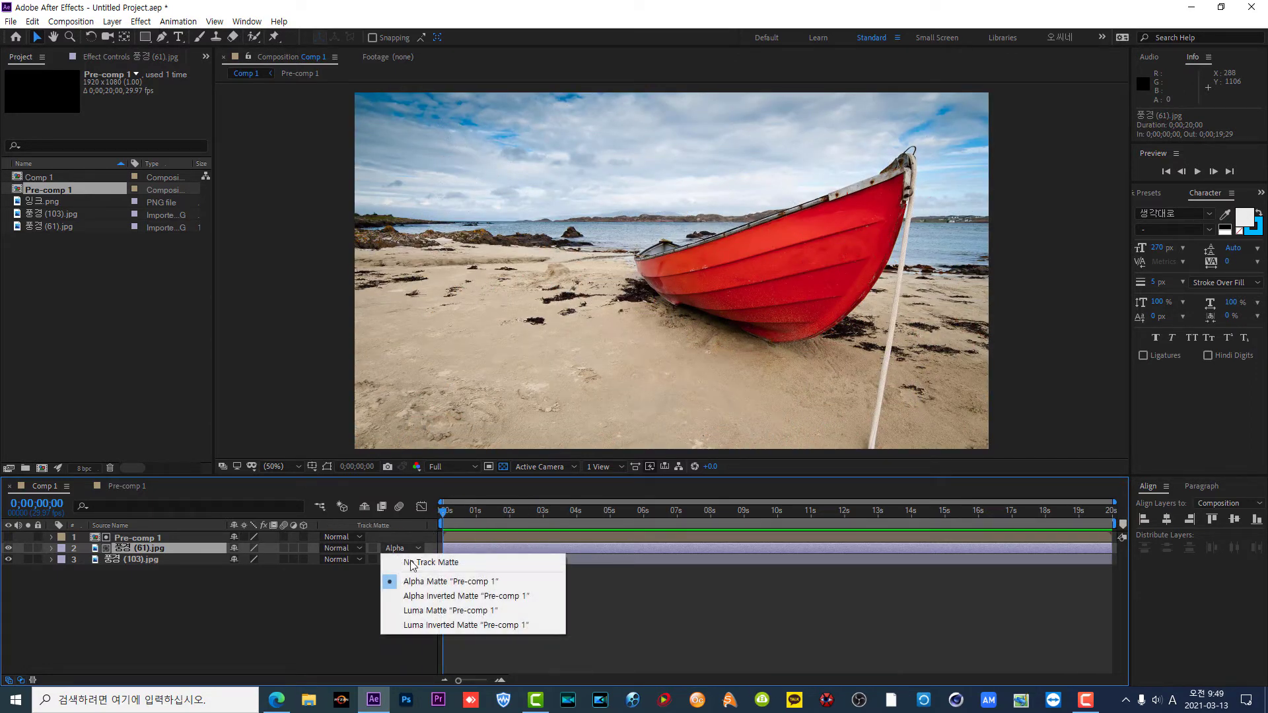
click(423, 596)
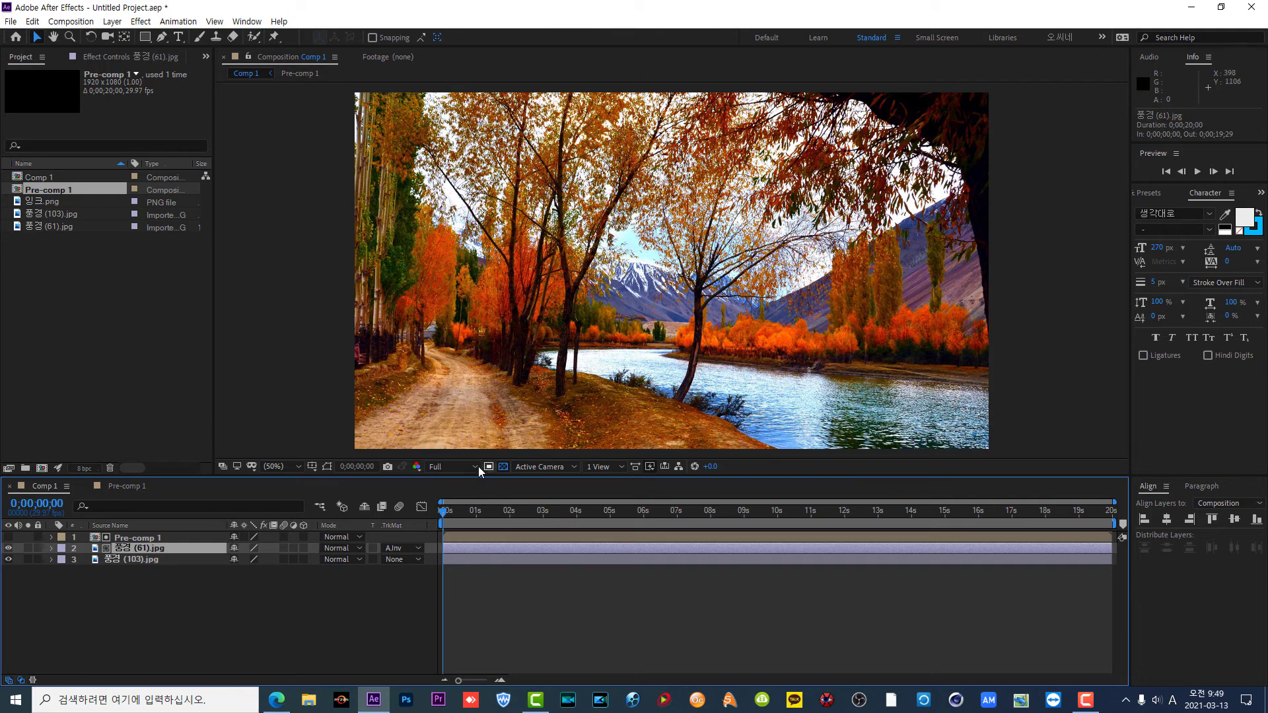
Step: Play the inverted matte transition from the start, then open Pre-comp 1 and select splatter layer 1 to examine the uncovered corners
mouse_move(448, 520)
mouse_down()
mouse_move(587, 519)
mouse_move(441, 520)
mouse_up()
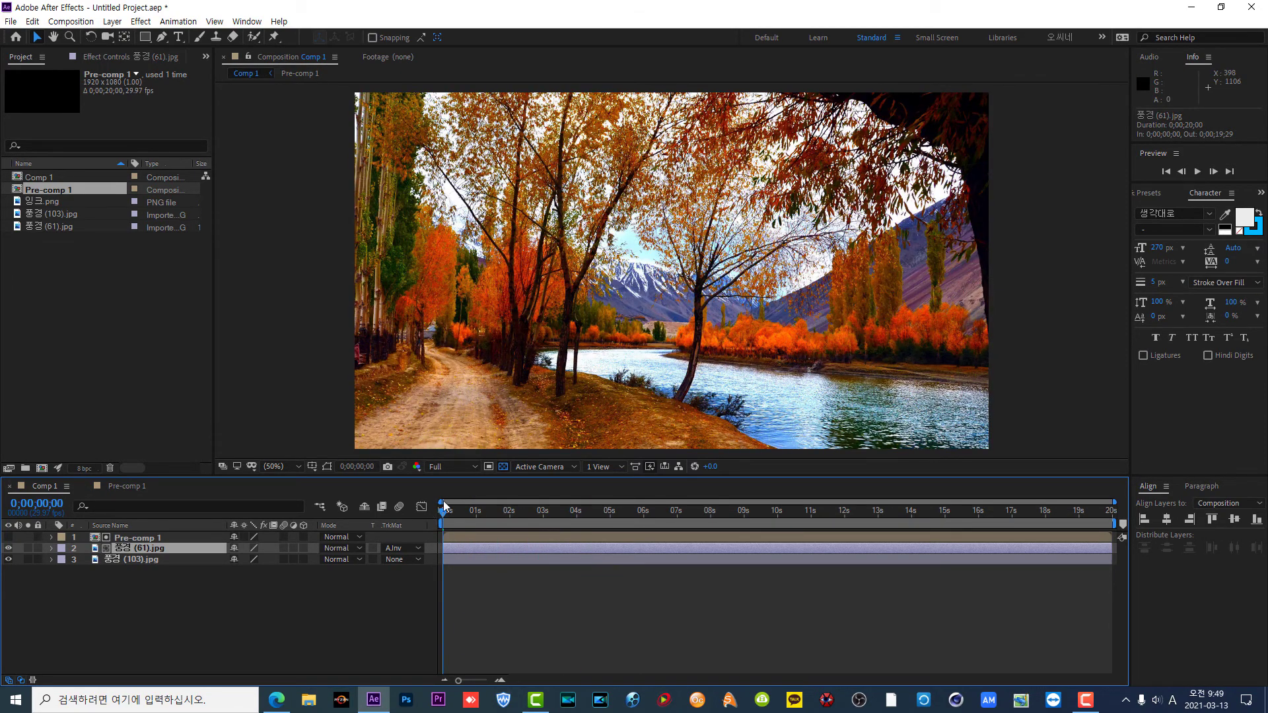
click(1198, 171)
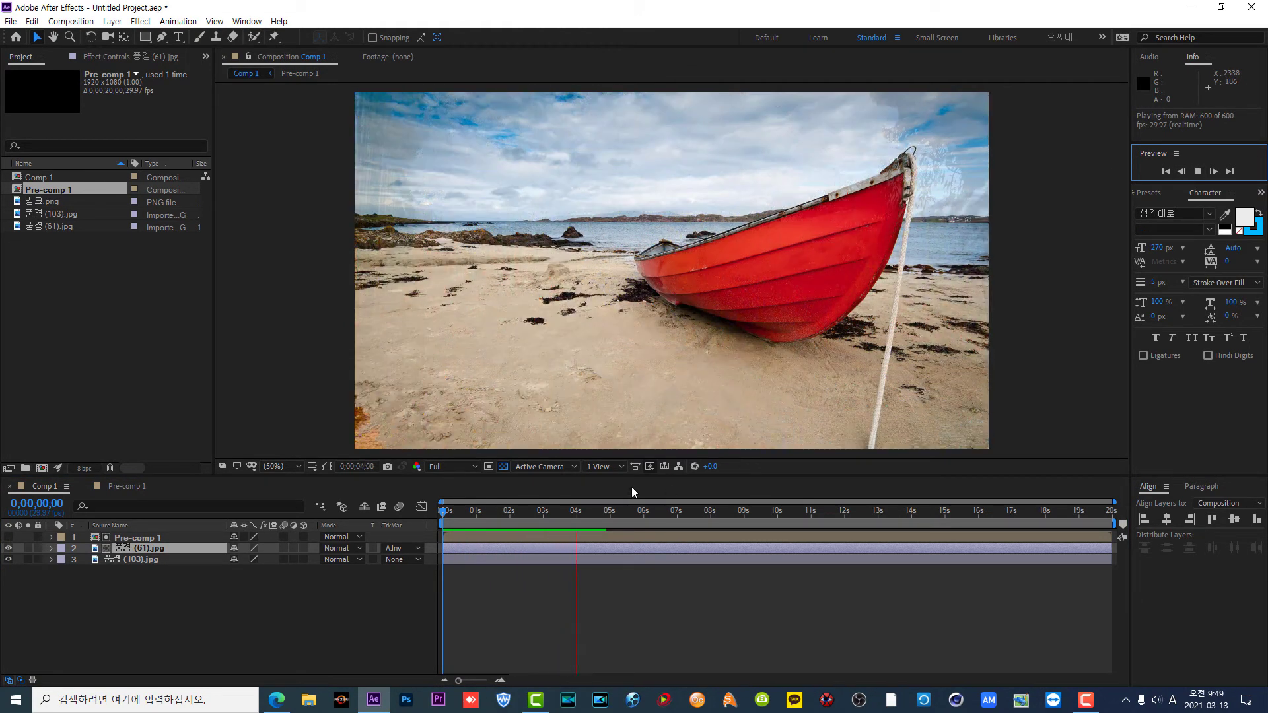
click(466, 515)
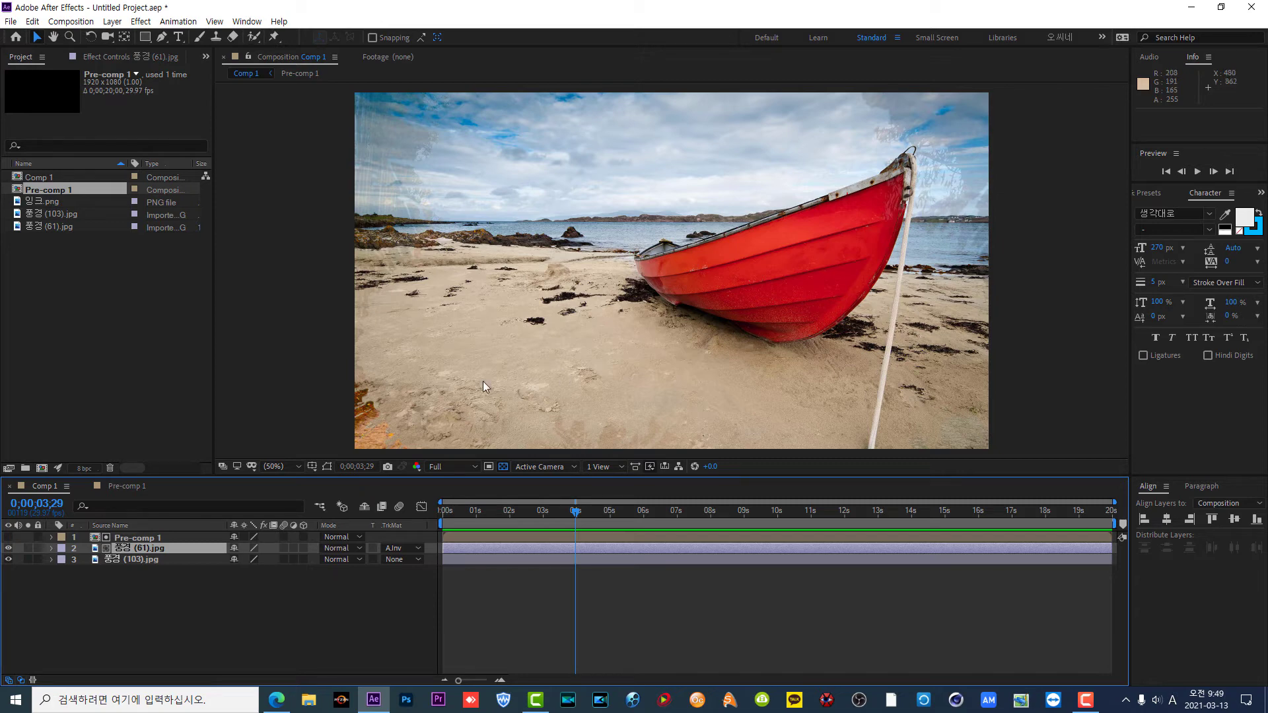
double_click(176, 537)
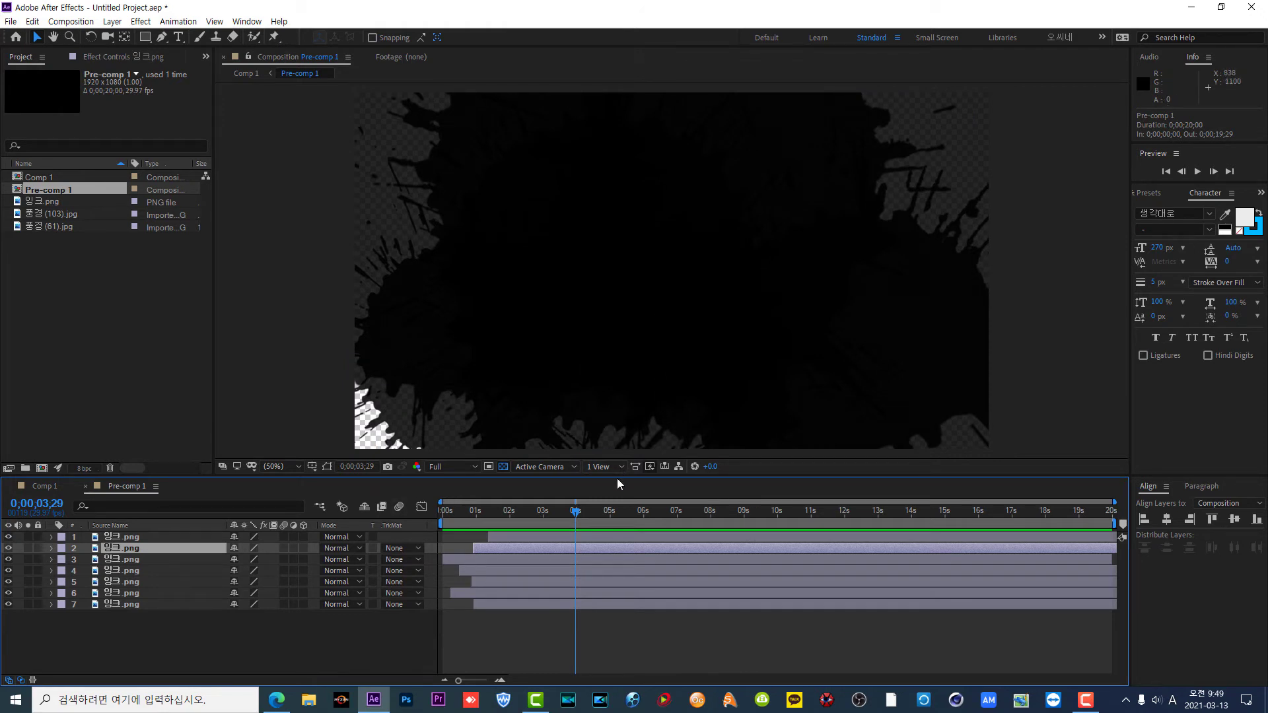
click(156, 539)
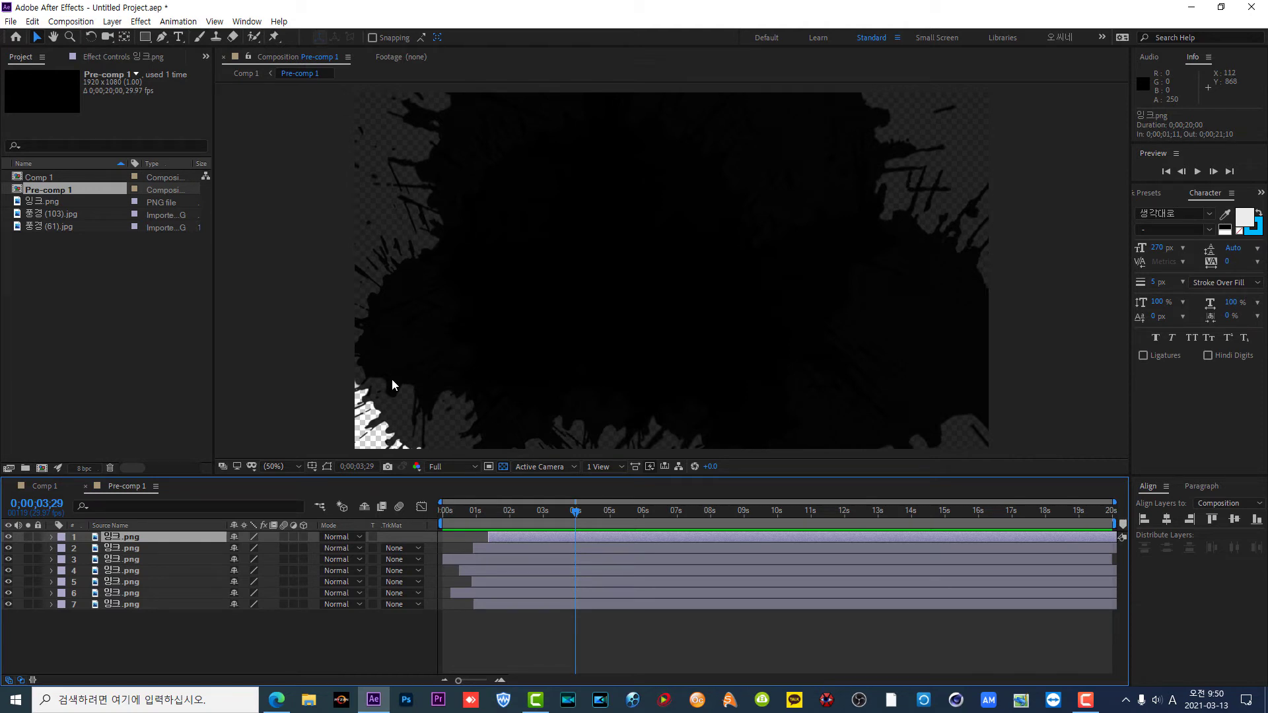
Step: Switch to ProShow Producer and add a blank slide with a 10-second slide time and a 0-second transition
click(1195, 9)
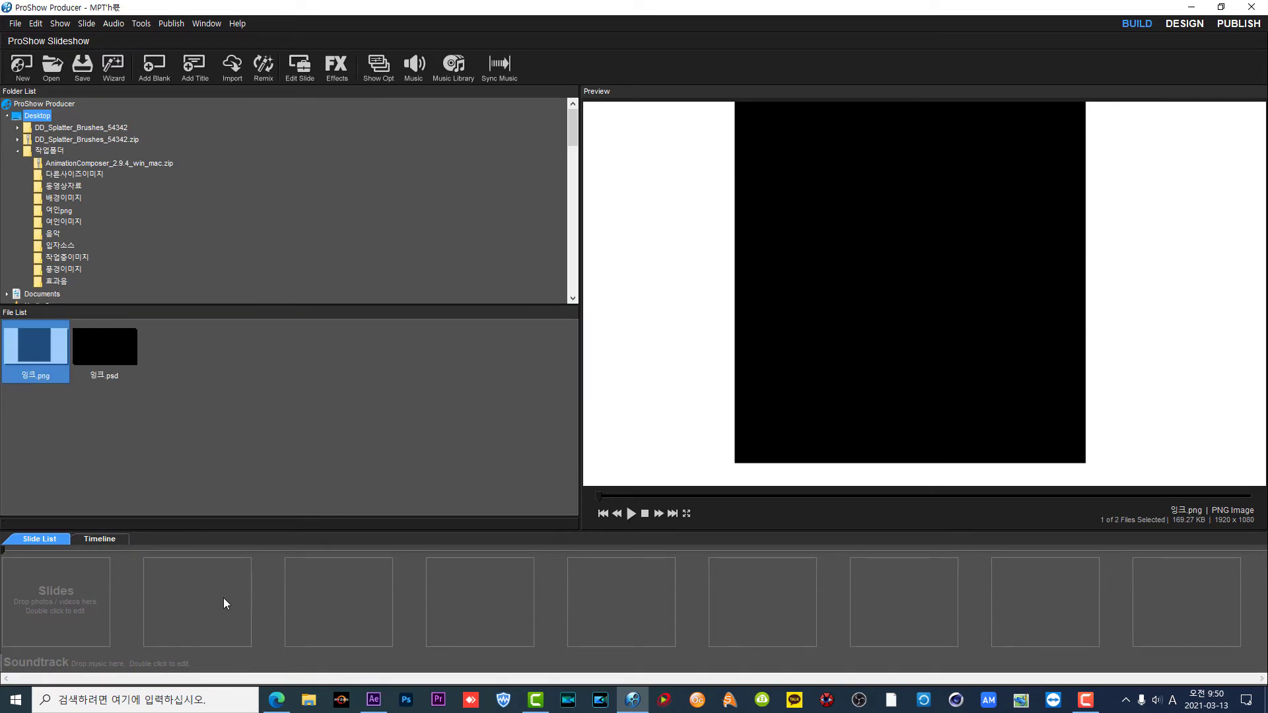
click(150, 68)
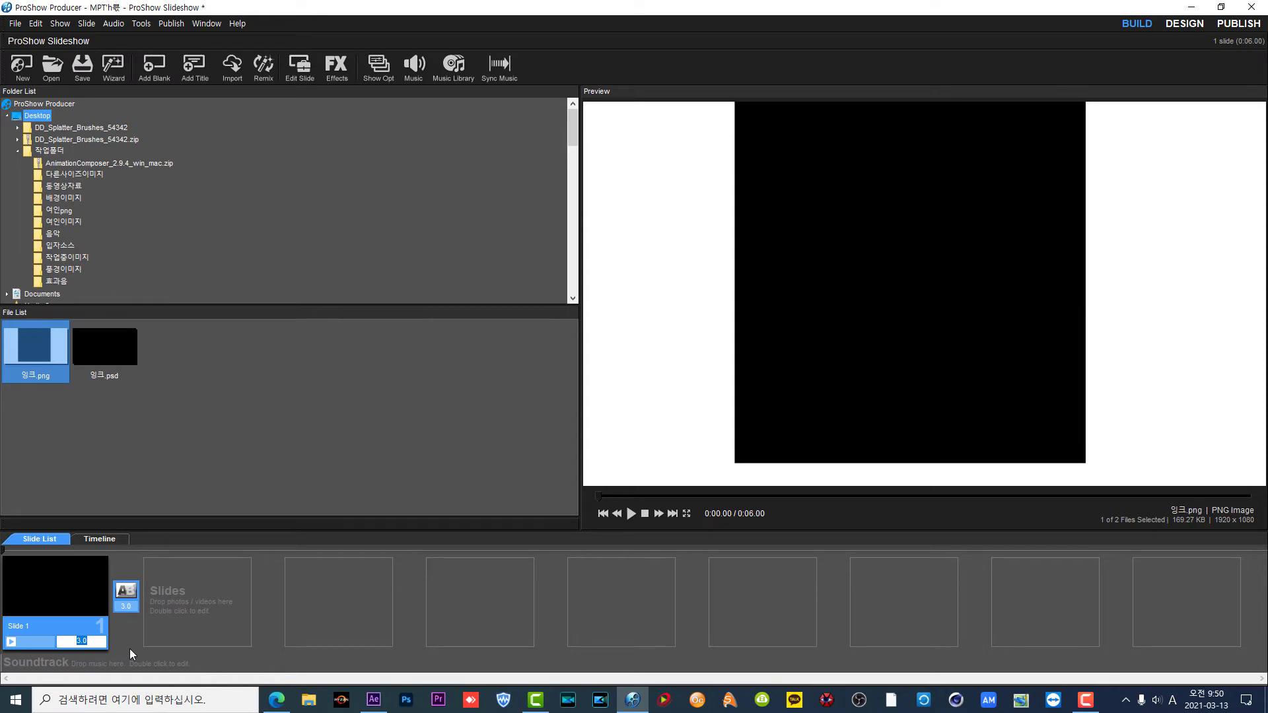
text(10)
key(Return)
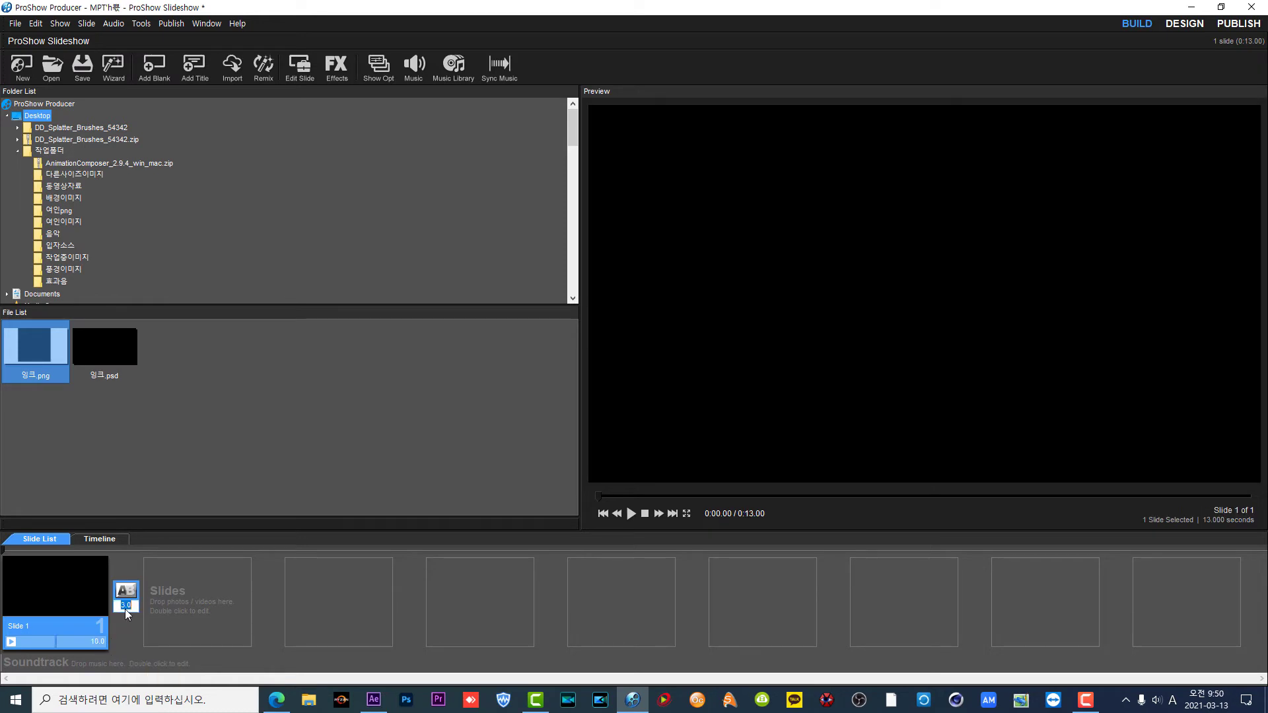
text(0)
key(Return)
Step: Open Slide 1's options and add 잉크.png and, from the 풍경이미지 folder, 풍경 (3).jpg as layers
double_click(73, 584)
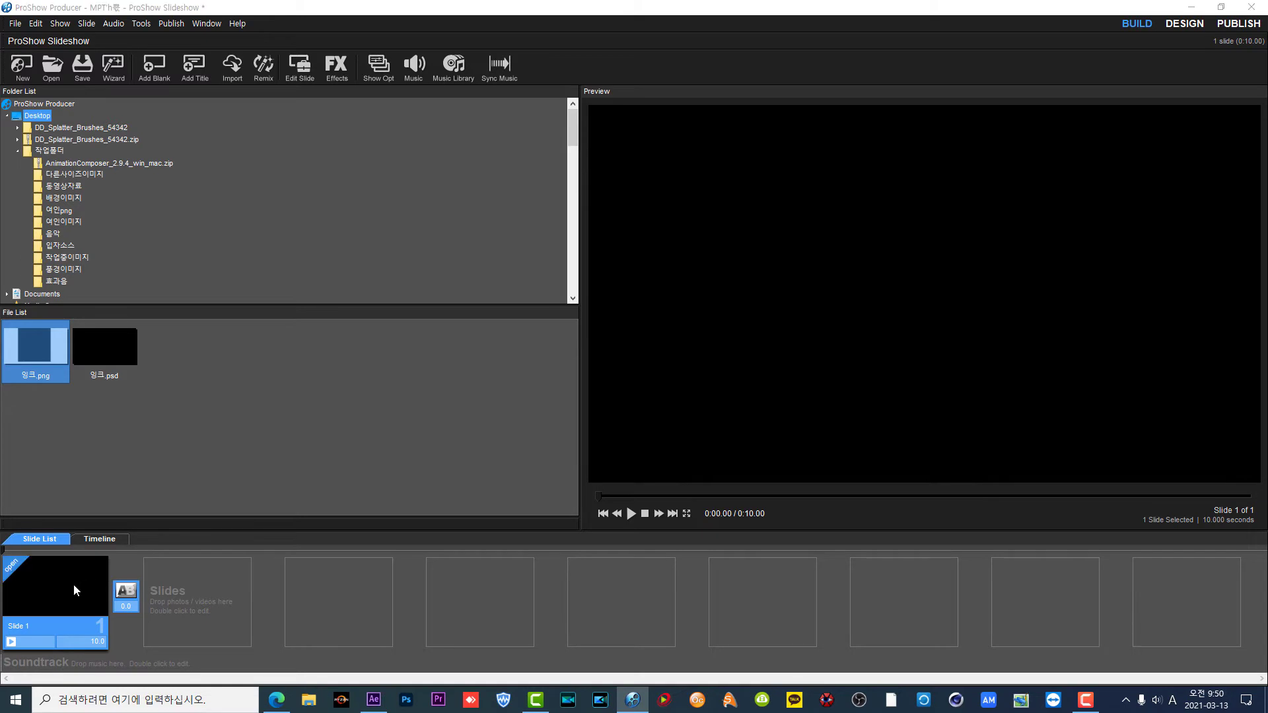
drag(33, 345, 383, 339)
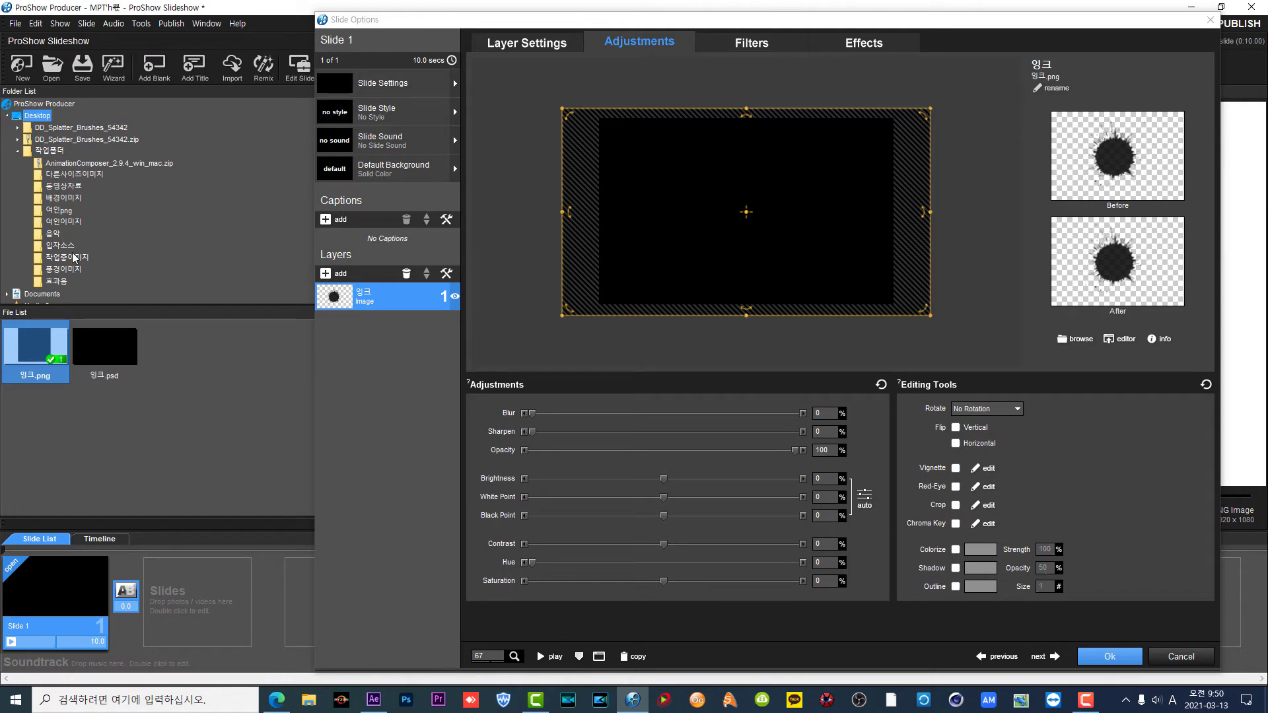
click(64, 271)
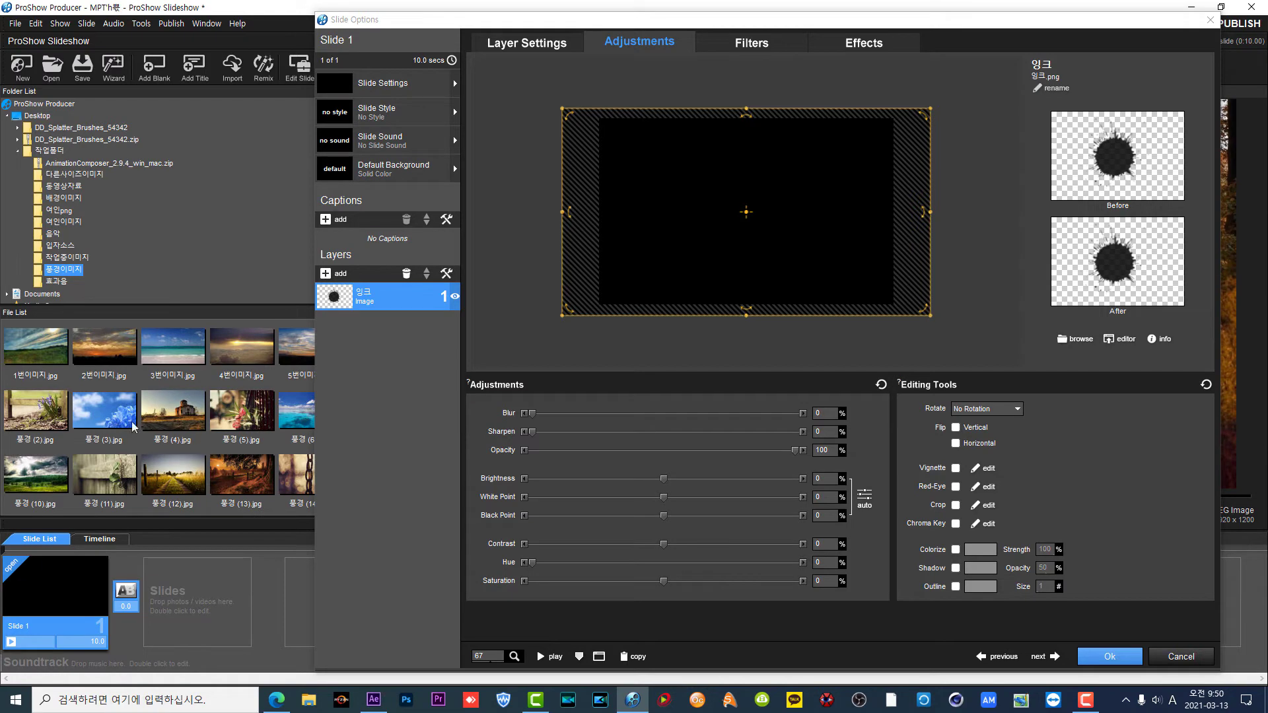
drag(111, 421, 396, 384)
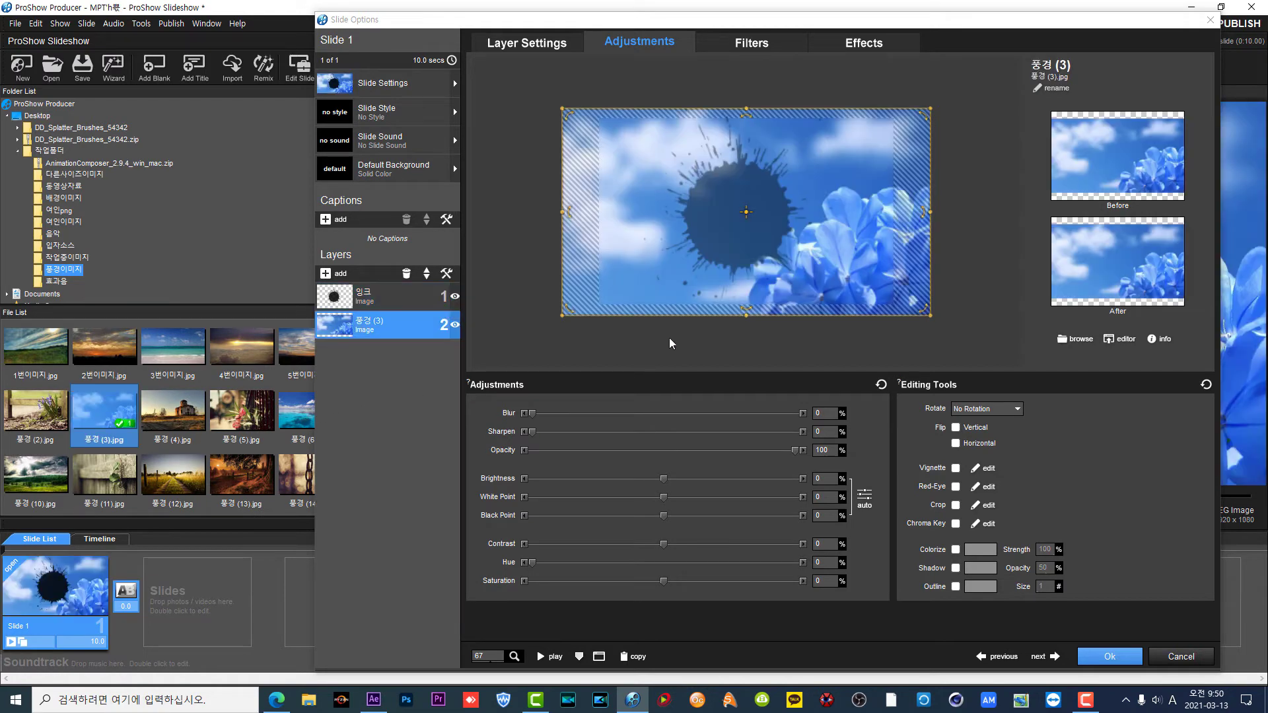
Step: Insert 2 additional keyframes into the 잉크 layer's motion effects
click(360, 297)
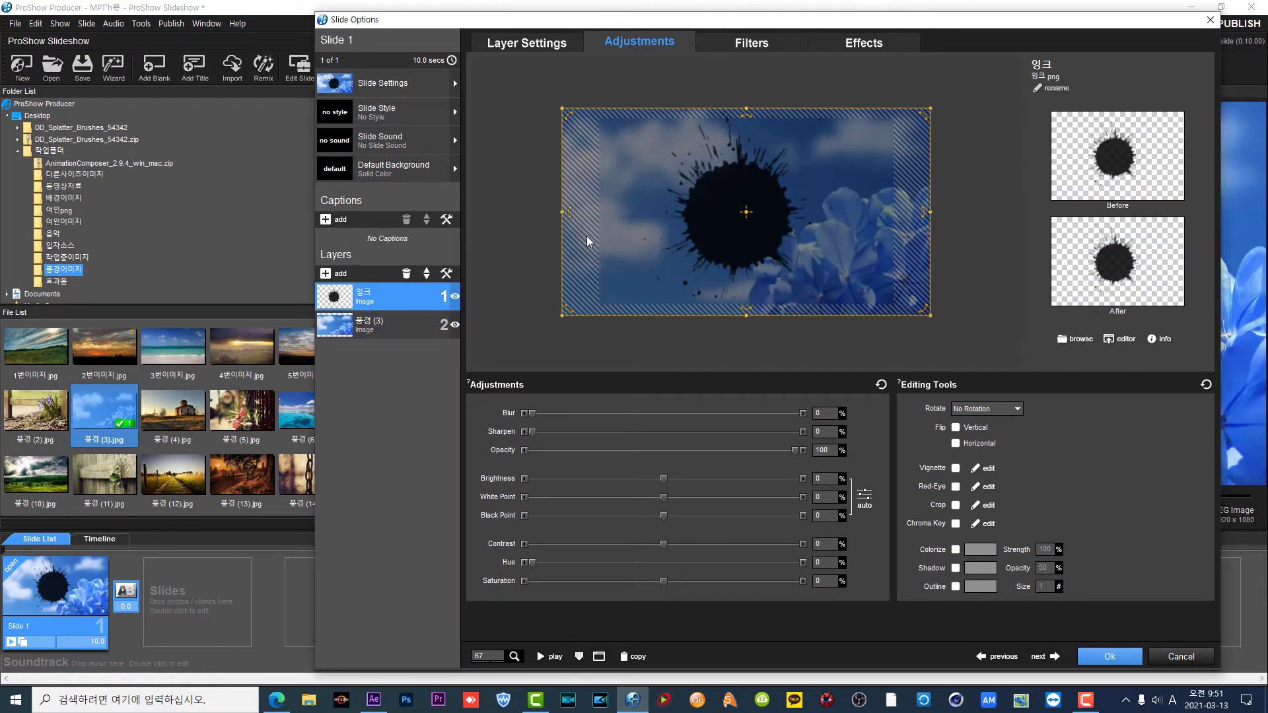
click(845, 44)
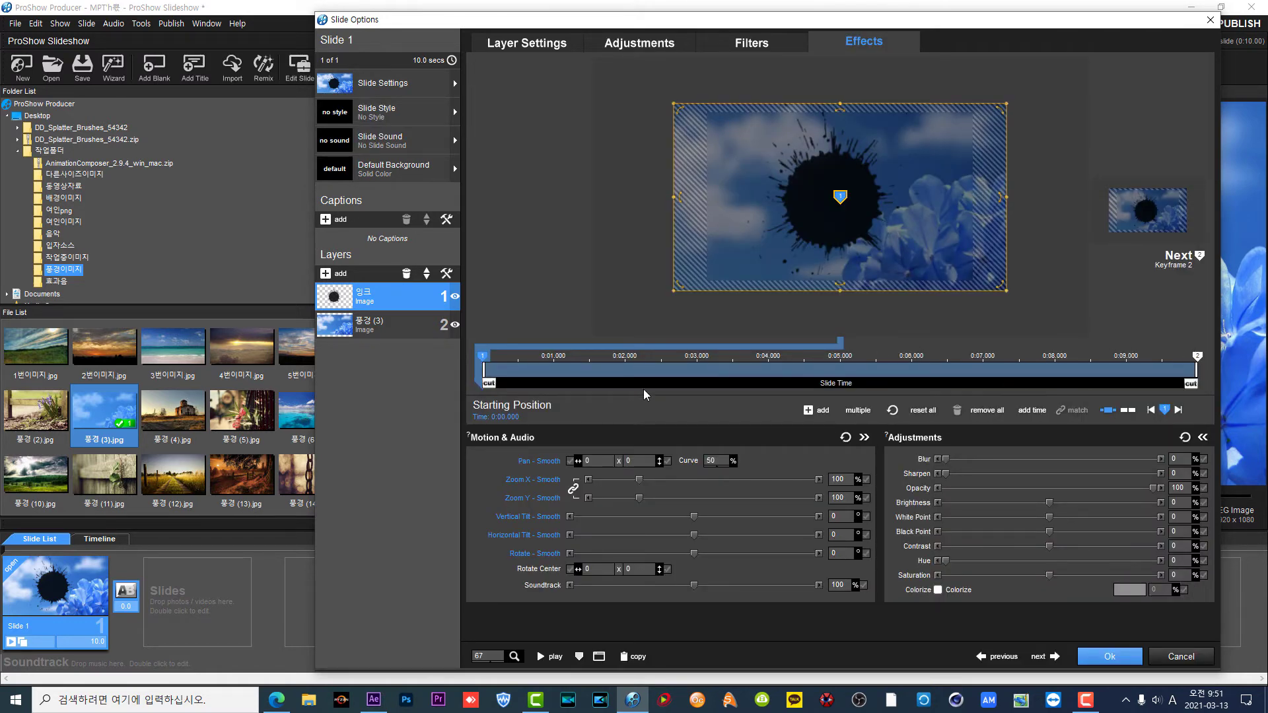
right_click(698, 373)
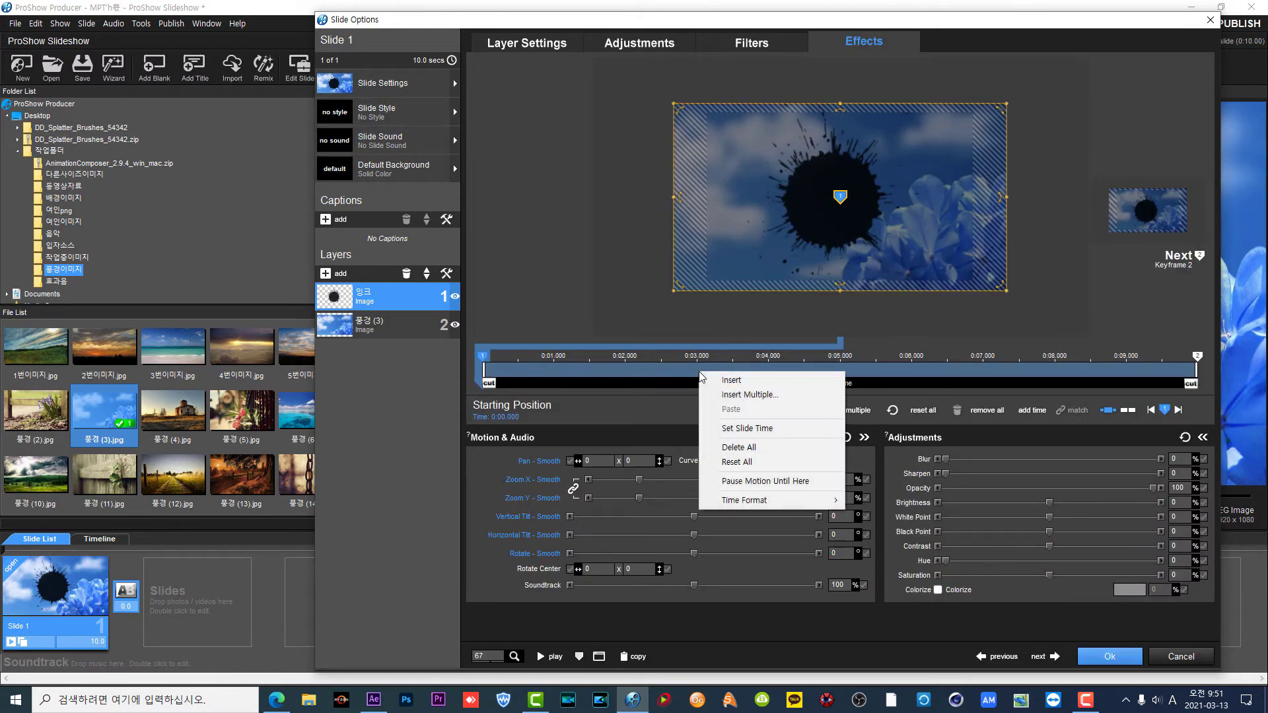
click(720, 394)
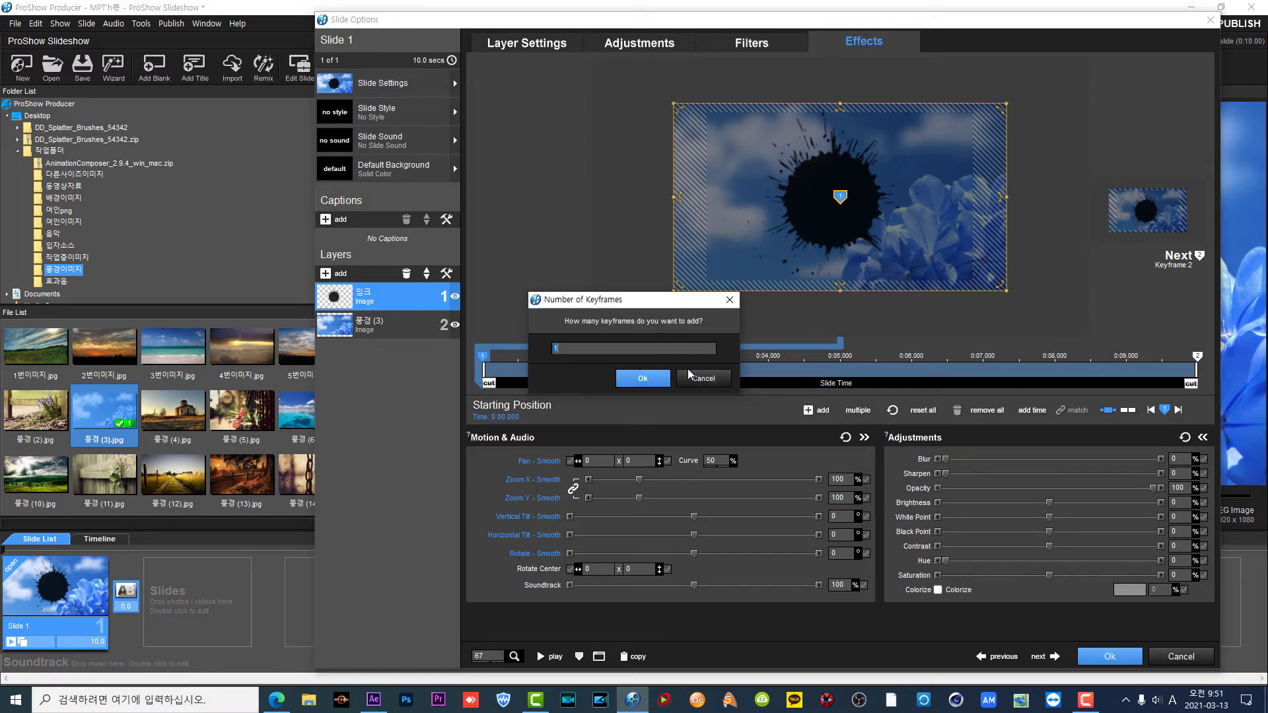
text(2)
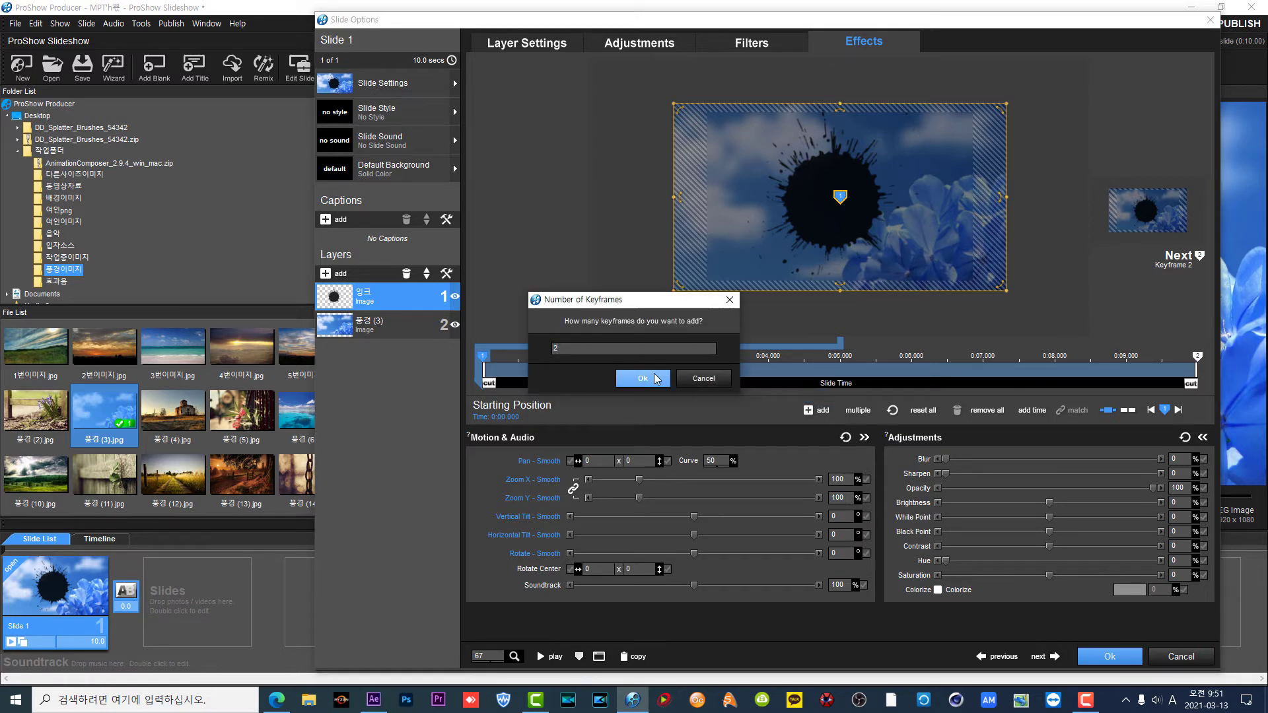
click(643, 378)
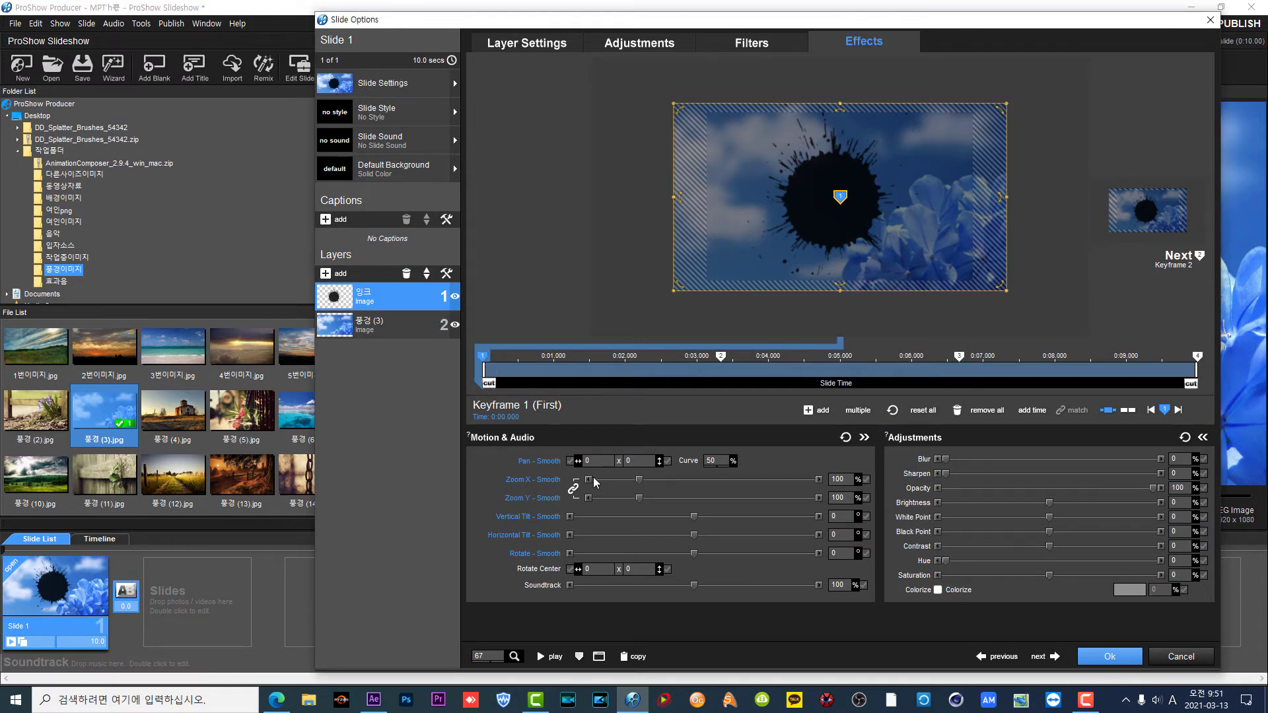
Step: Set the 잉크 layer's zoom to 0% at keyframe 1 and 50% at keyframe 2
drag(835, 483, 847, 484)
text(0)
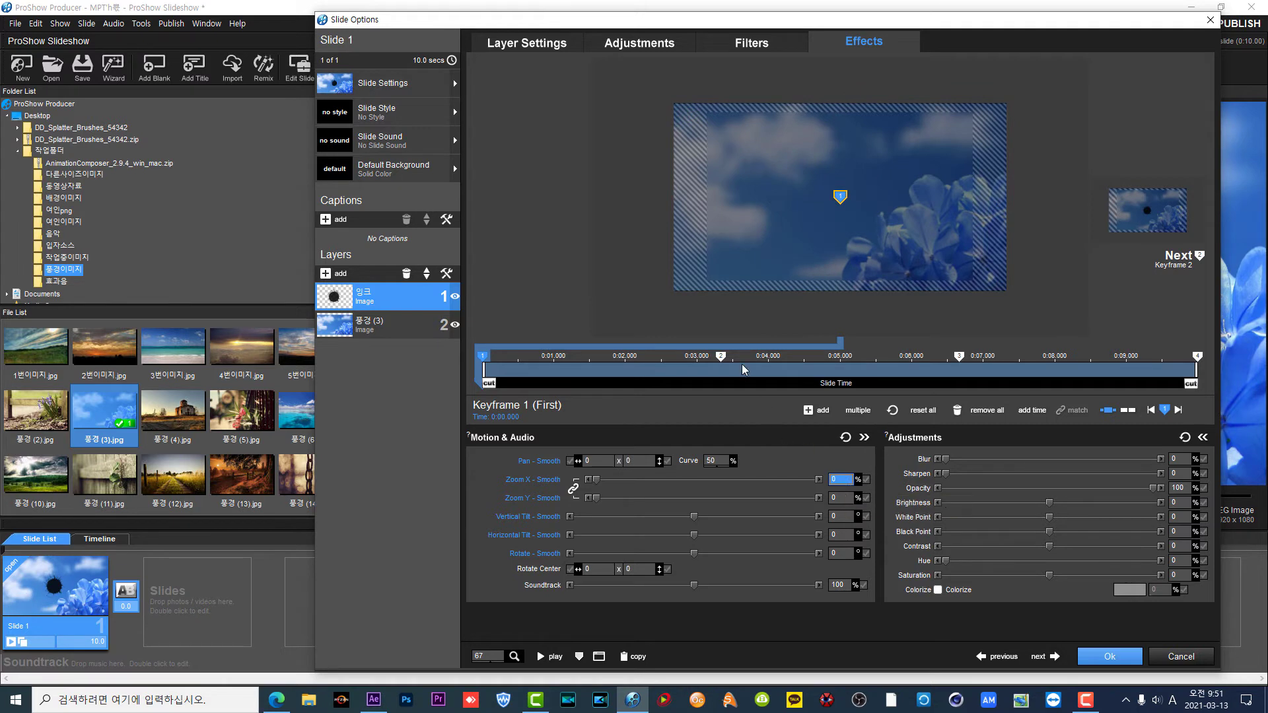
click(722, 359)
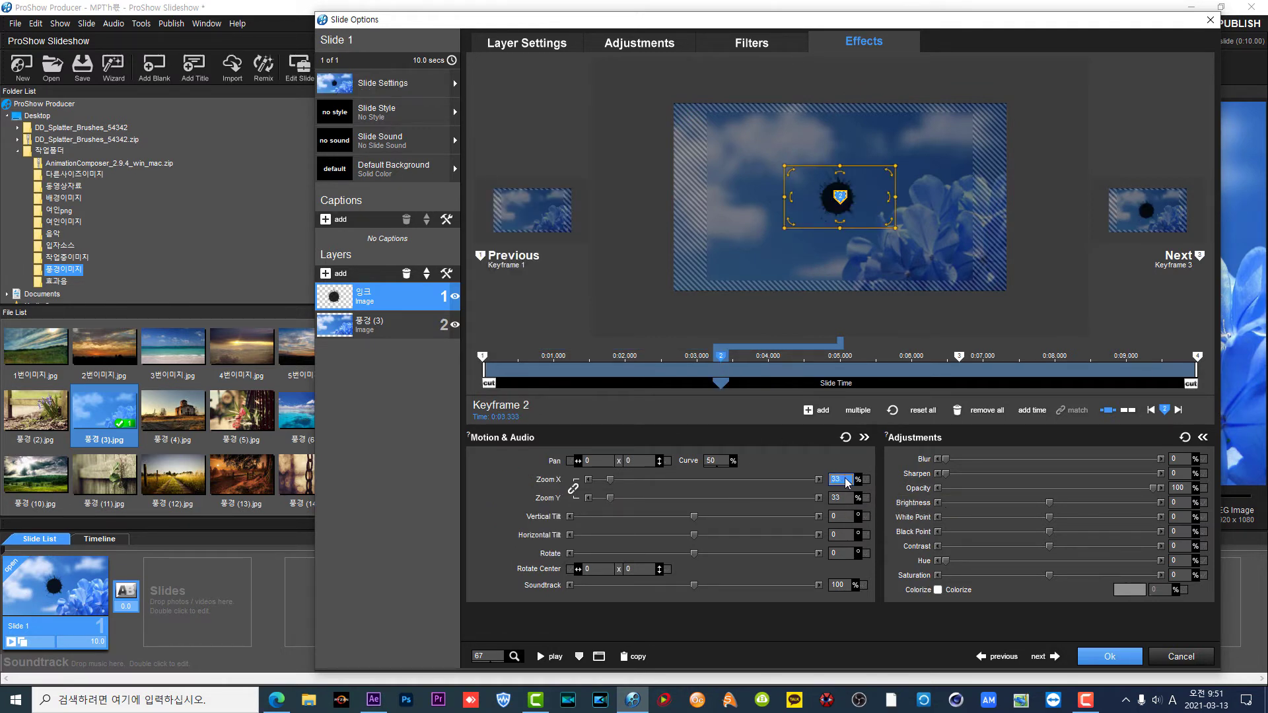
text(50)
key(Return)
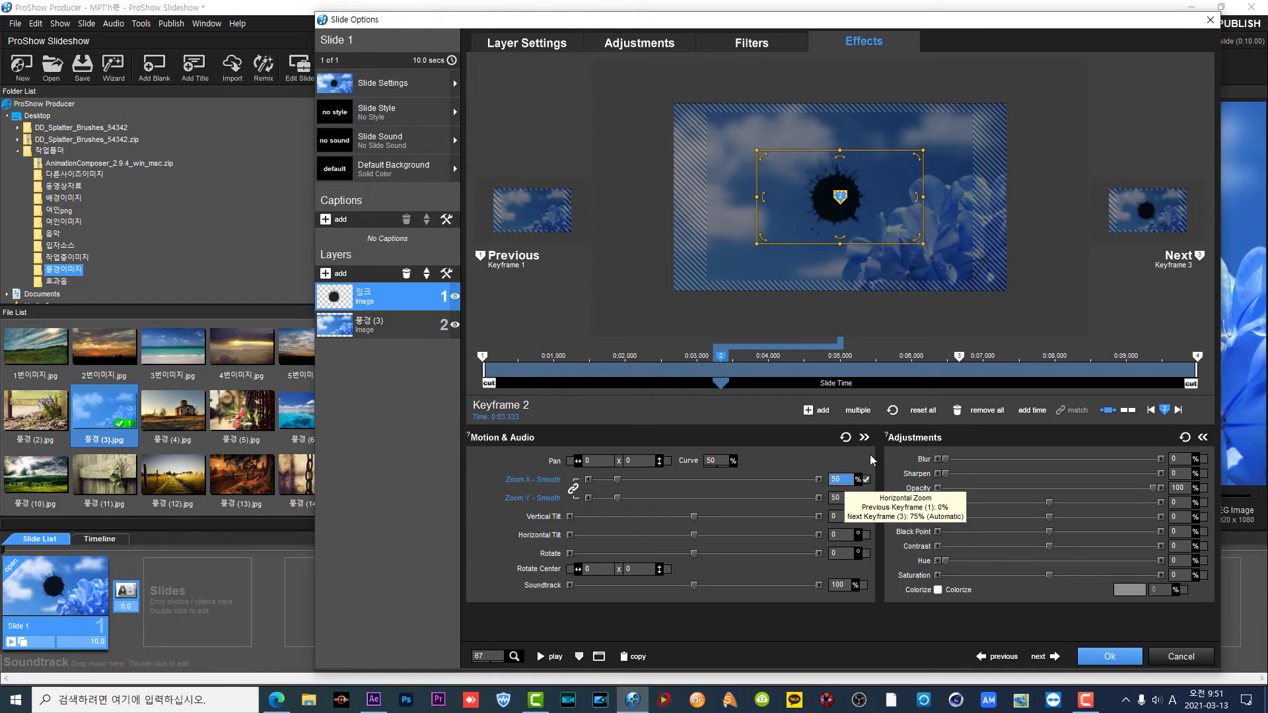
Step: Set the 잉크 layer's zoom to 50% at keyframe 3
click(959, 358)
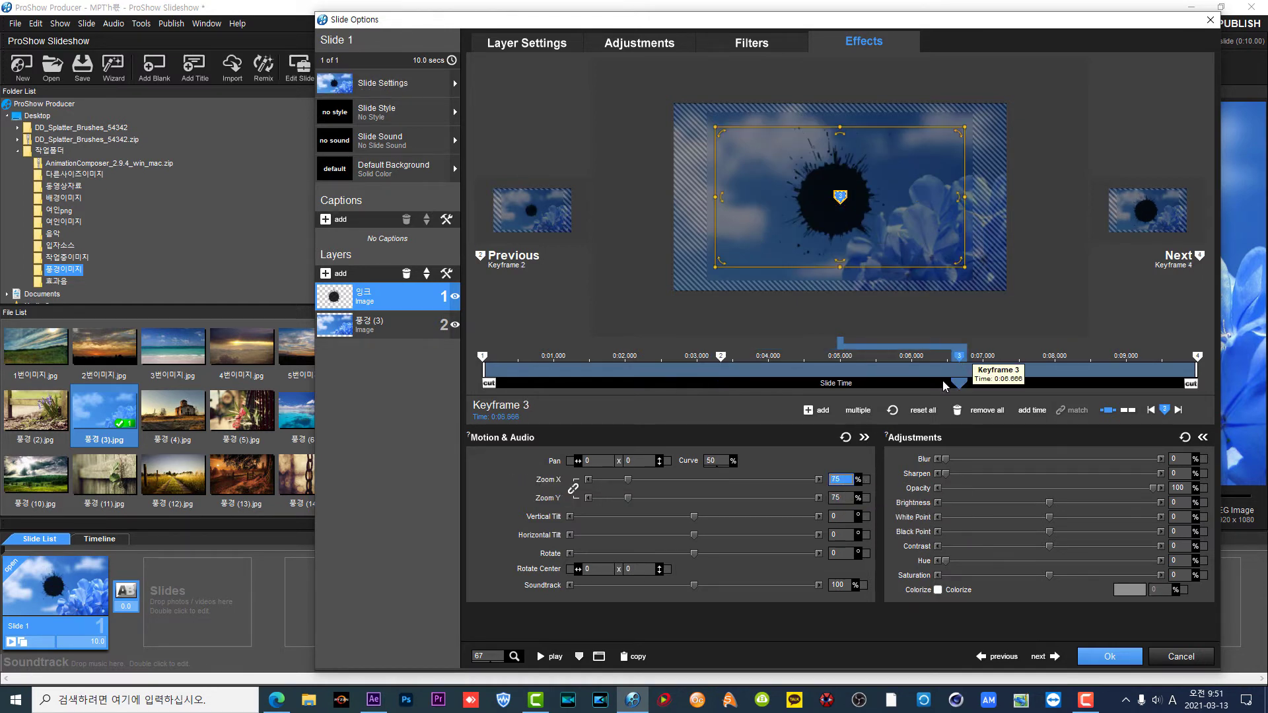
click(845, 483)
text(50)
key(Return)
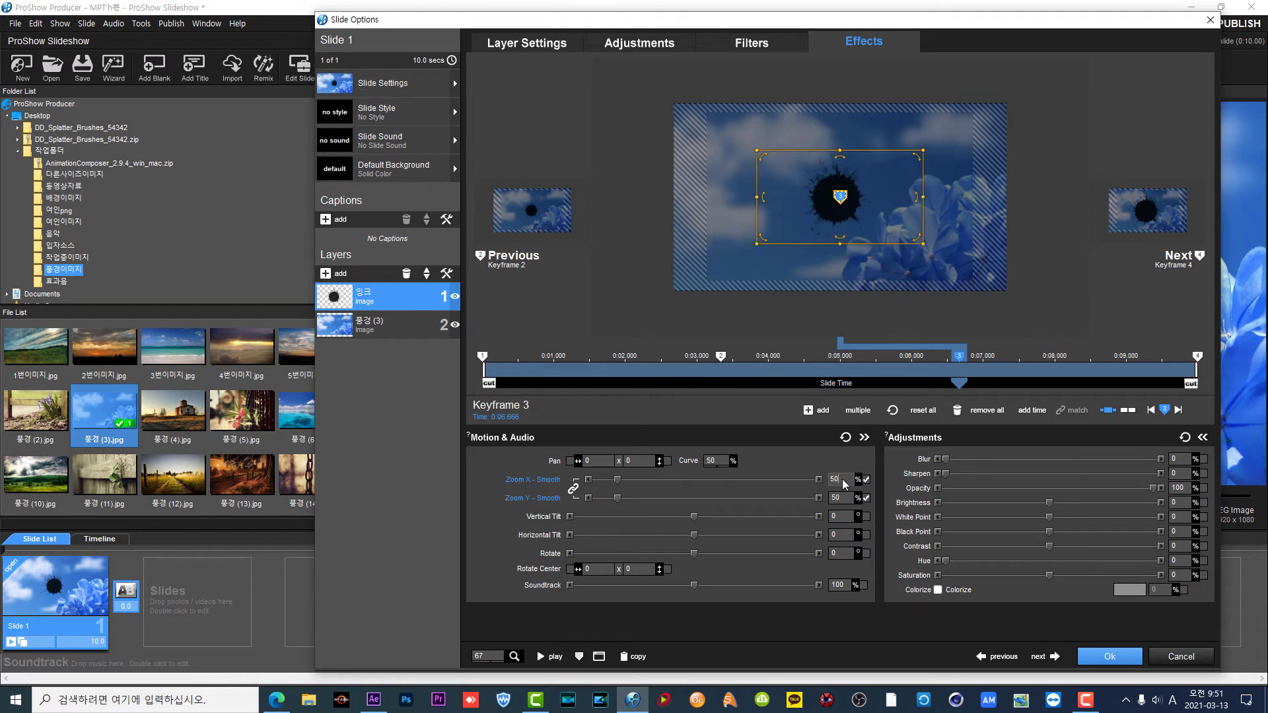
Step: Set the 잉크 layer's zoom to 500% at keyframe 4 and preview the slide
click(1197, 358)
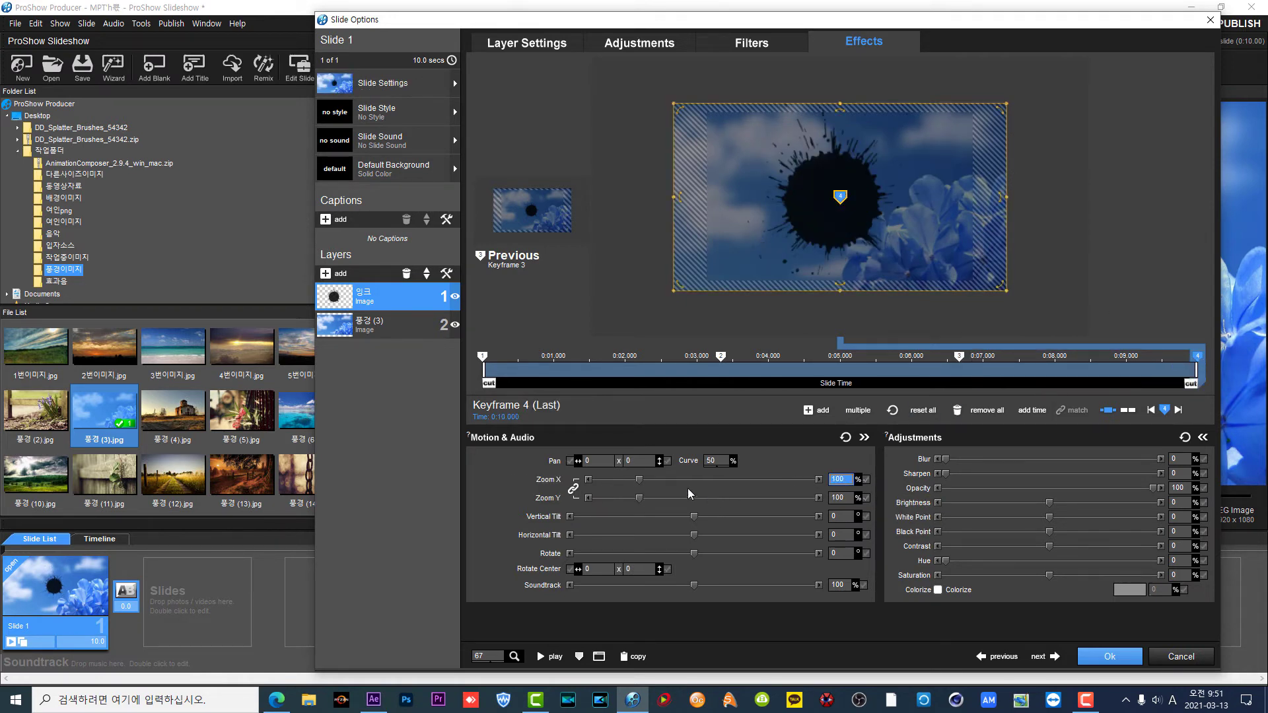
drag(638, 486, 821, 514)
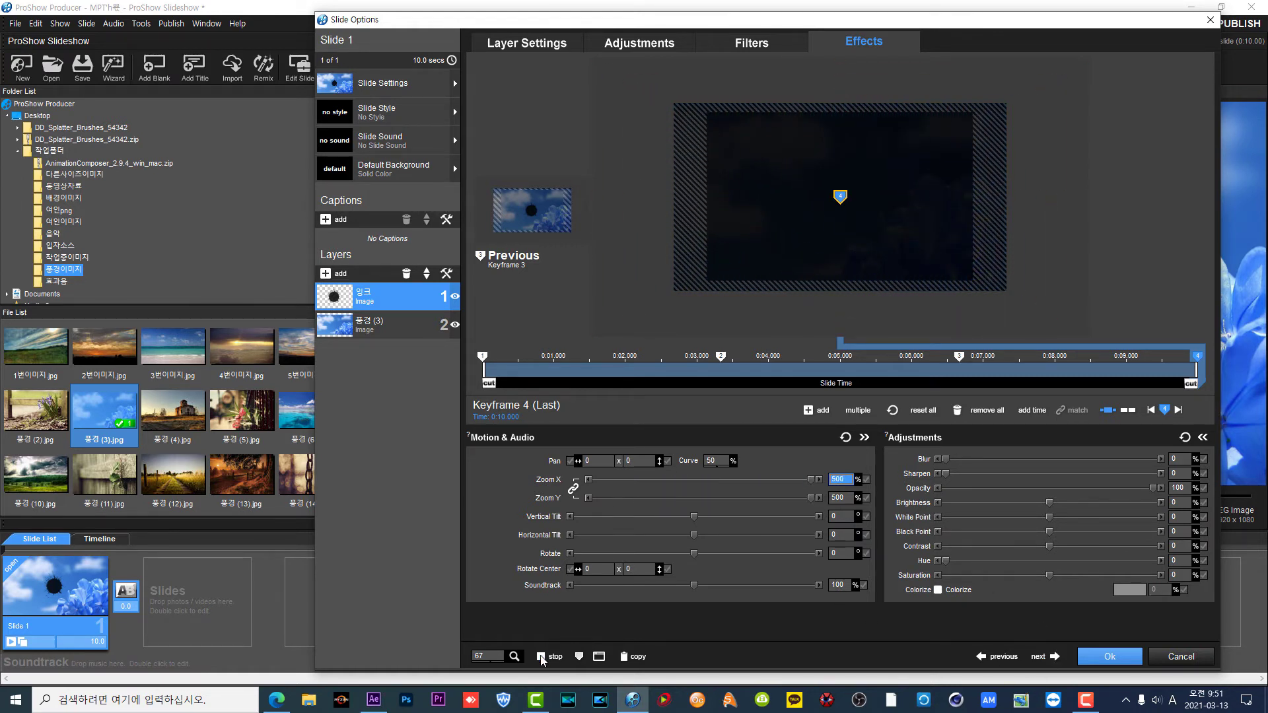
click(542, 657)
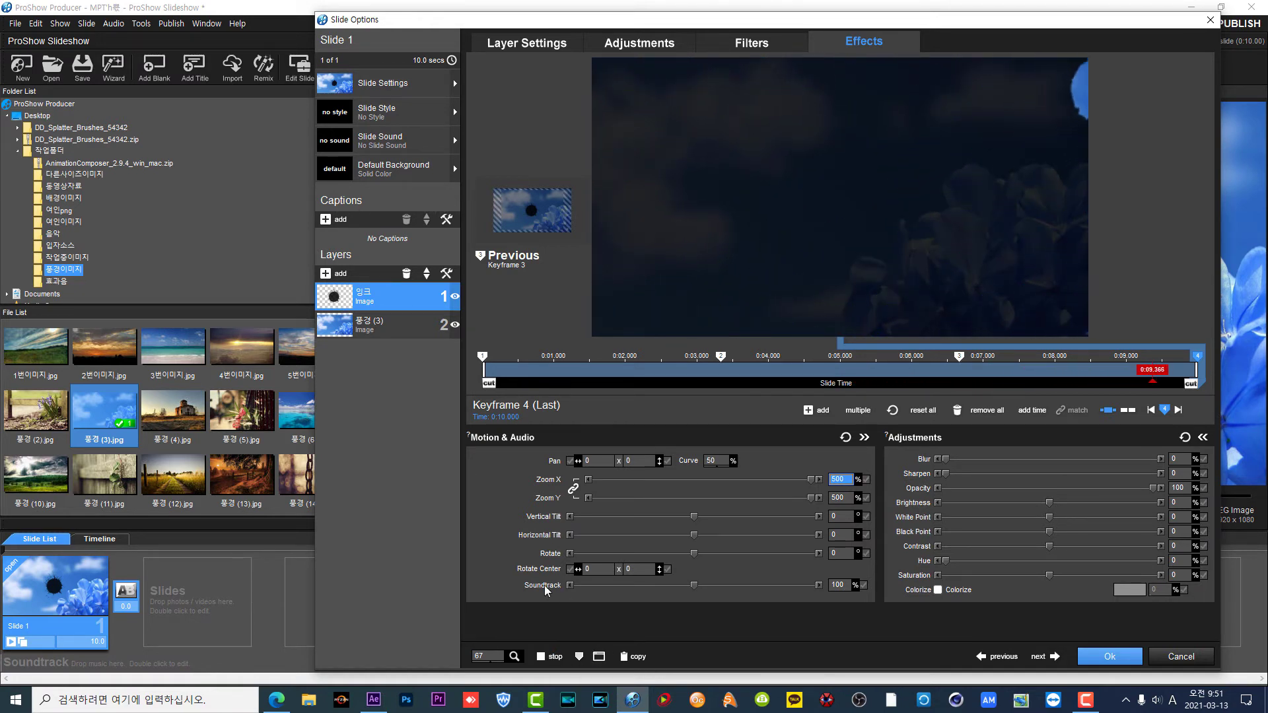
Step: Retime the 잉크 layer's keyframes 2, 3 and 4 to about 1.5, 2.6 and 4.07 seconds and preview the motion
drag(721, 359, 588, 375)
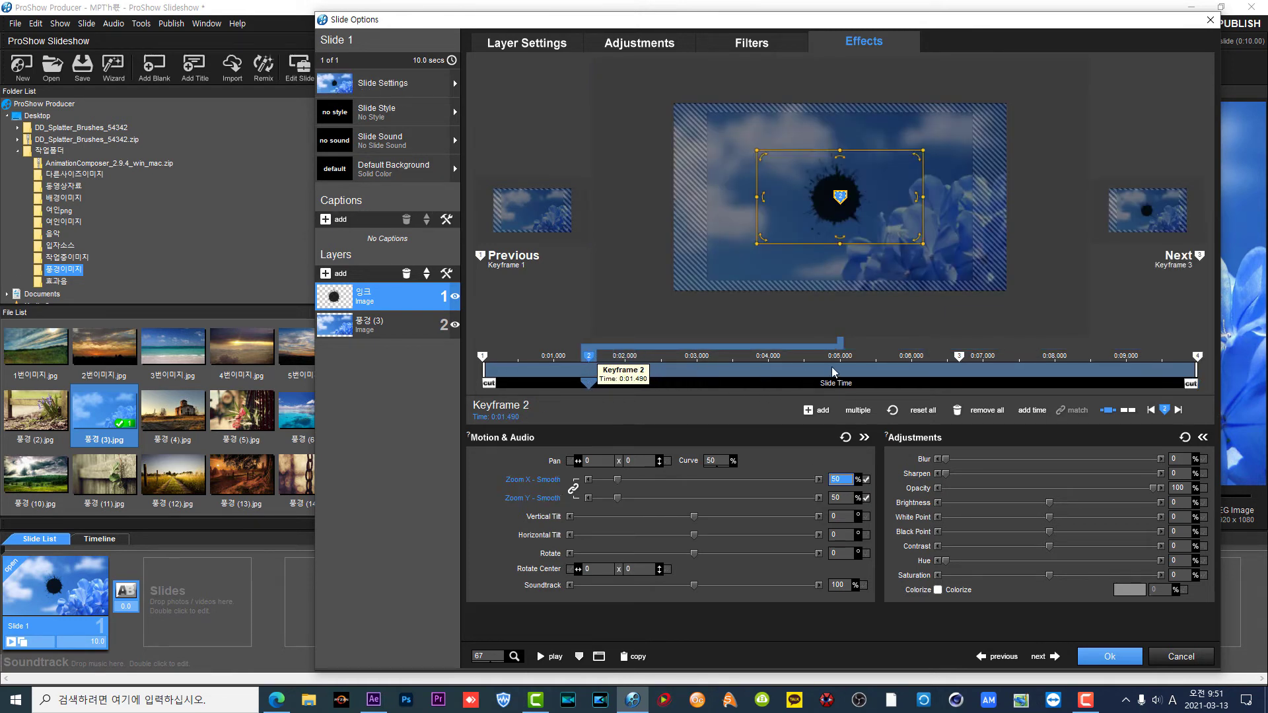
mouse_move(955, 362)
mouse_down()
mouse_move(958, 379)
mouse_move(698, 383)
mouse_up()
drag(1195, 371, 772, 395)
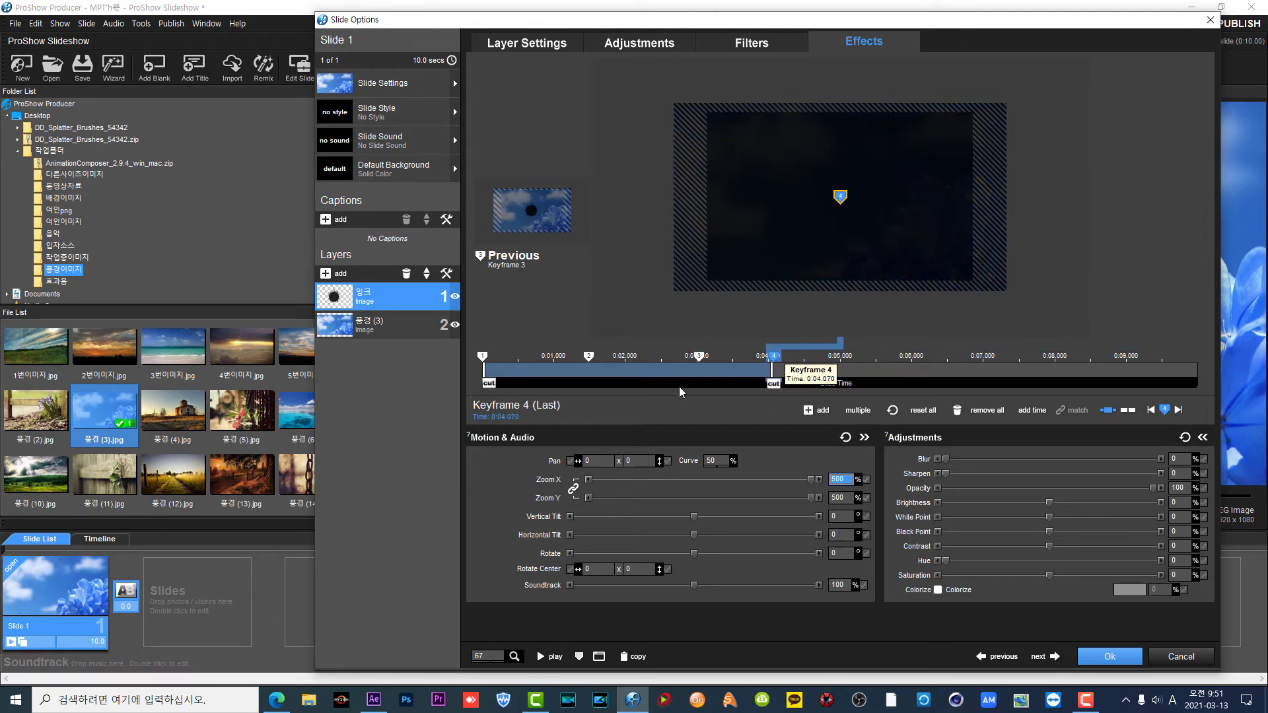
drag(698, 359, 667, 367)
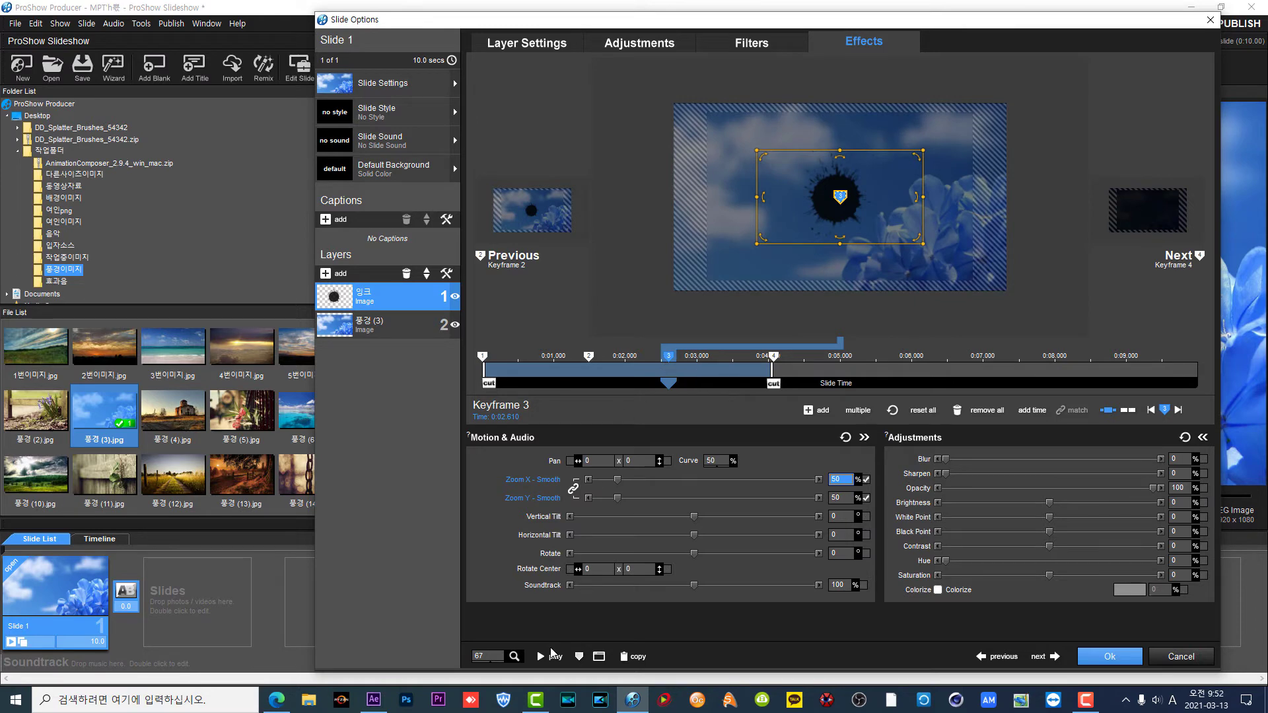
click(542, 657)
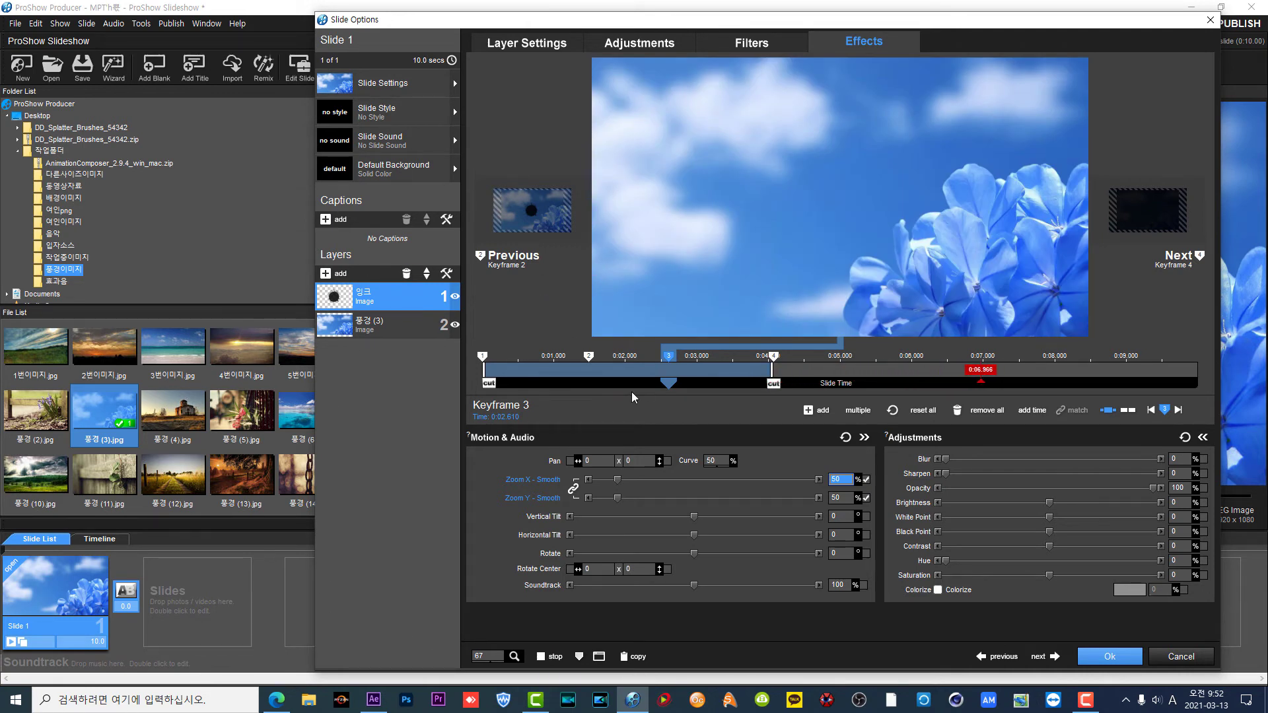
Step: Delete the 풍경 (3) layer from Slide 1 and apply the slide options
click(386, 328)
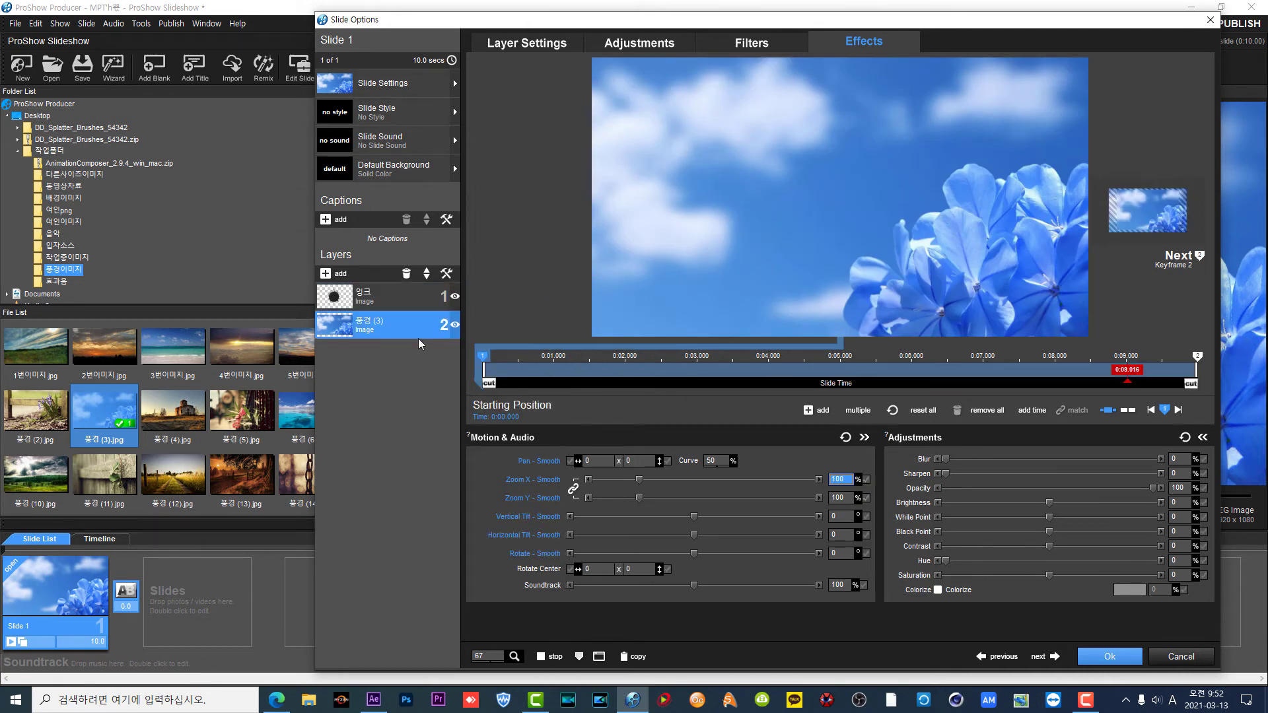
click(407, 273)
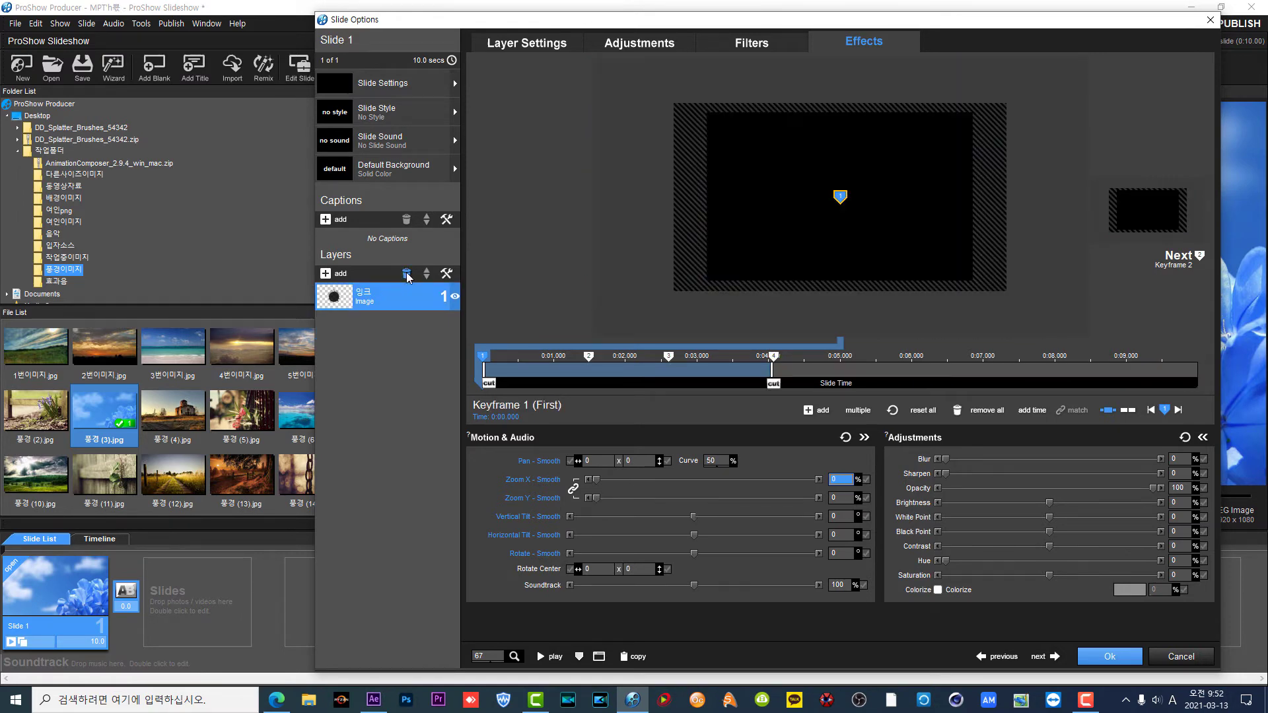
click(1100, 656)
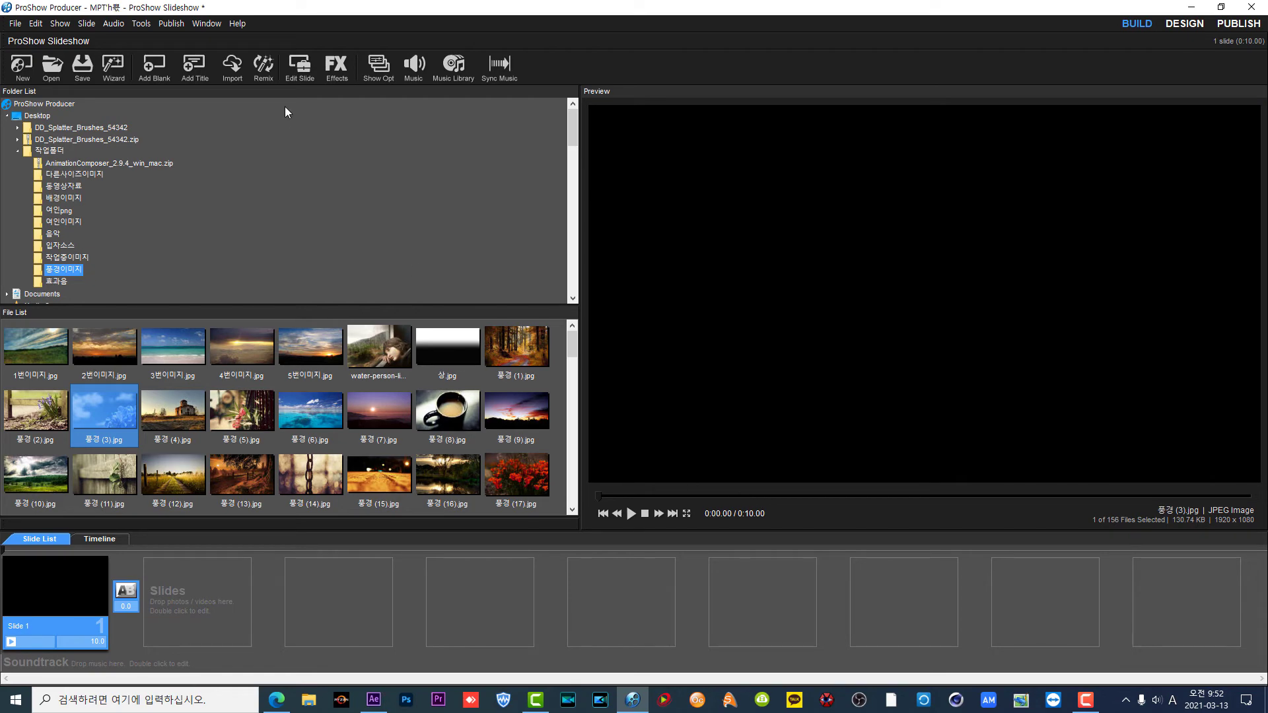
Step: Publish the show as an MPEG-4 1080p (Full HD) video named ProShow Slideshow.mp4 on the desktop
click(171, 23)
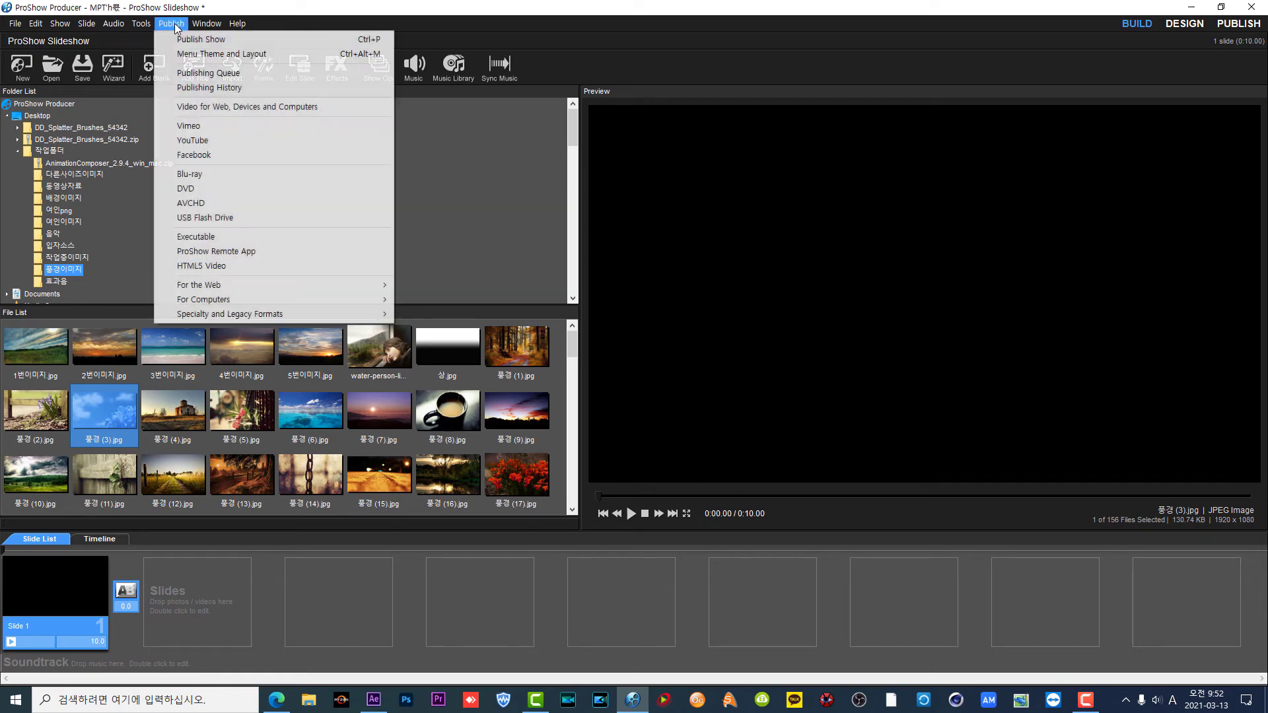
click(195, 40)
click(480, 335)
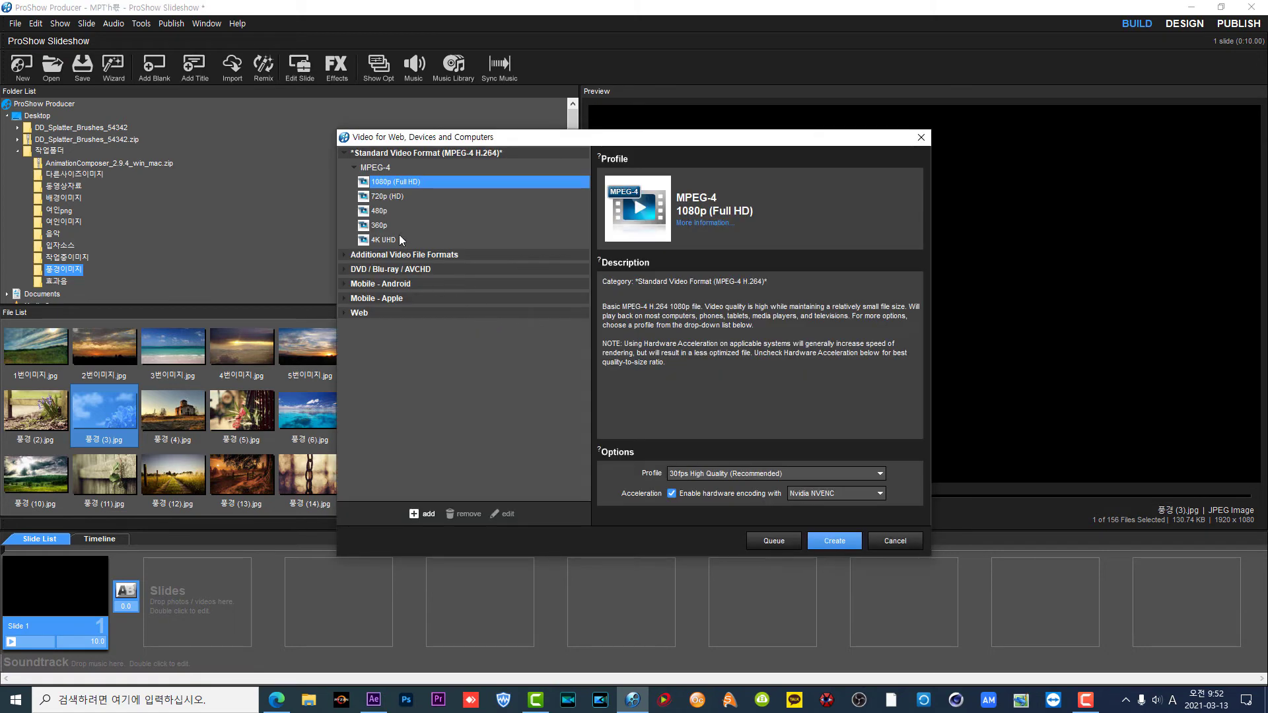
click(822, 539)
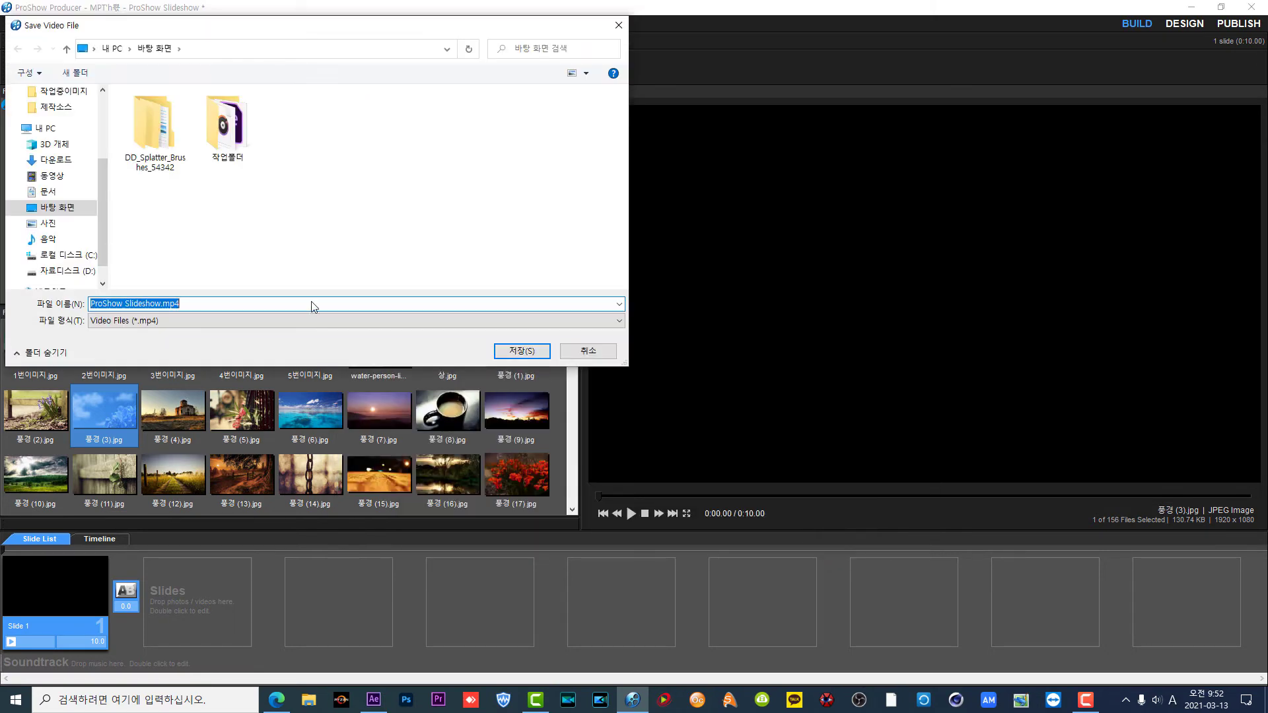
click(515, 351)
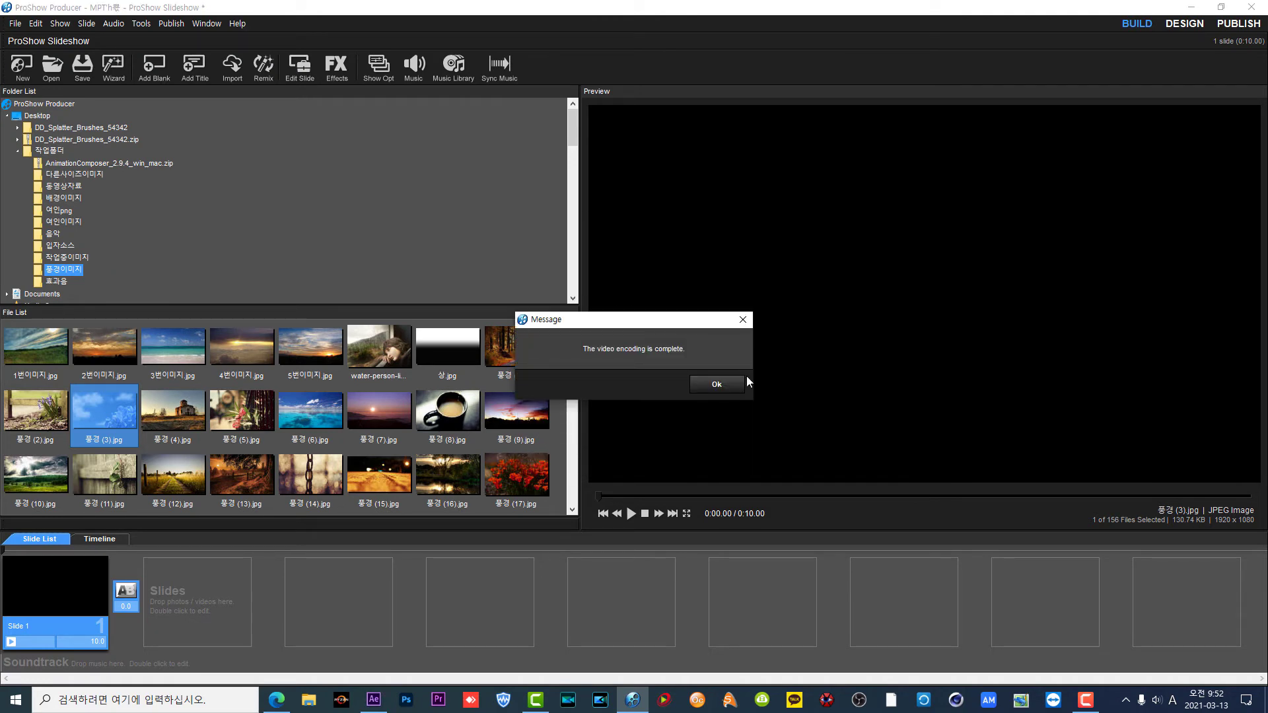
click(723, 383)
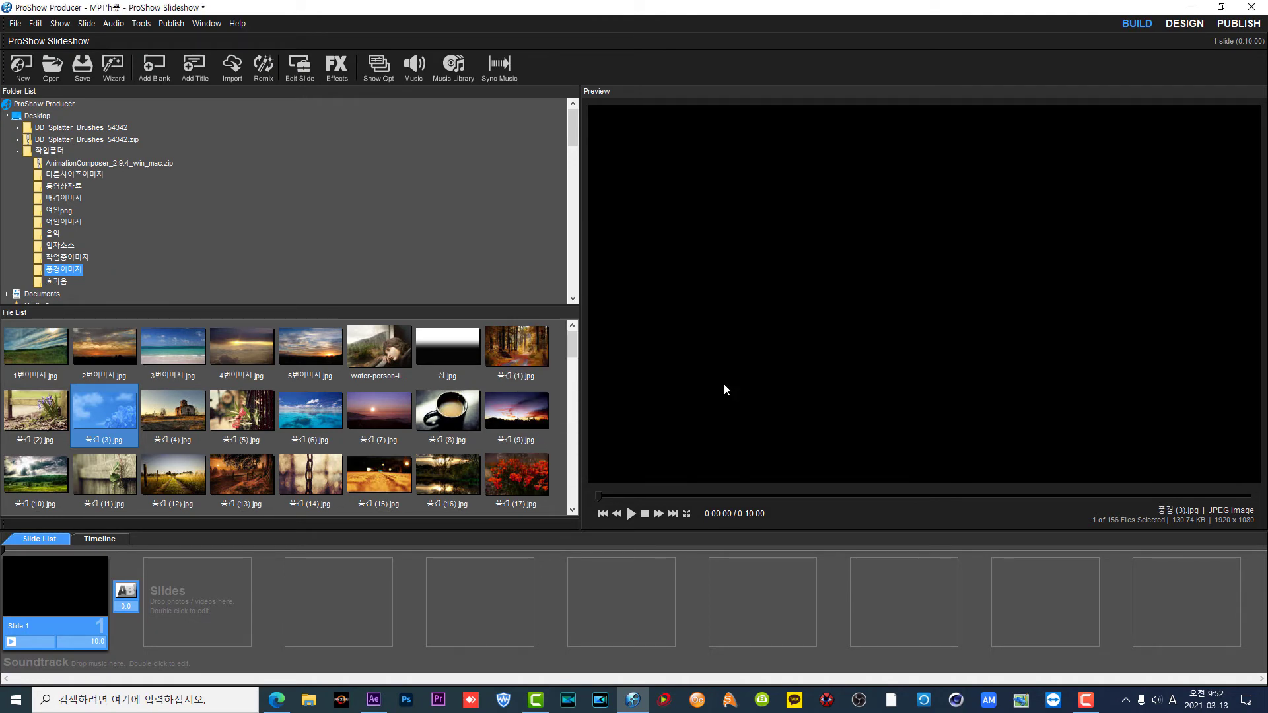
Step: Check the desktop for the exported video, then replace the ink slide with a new blank slide
click(640, 700)
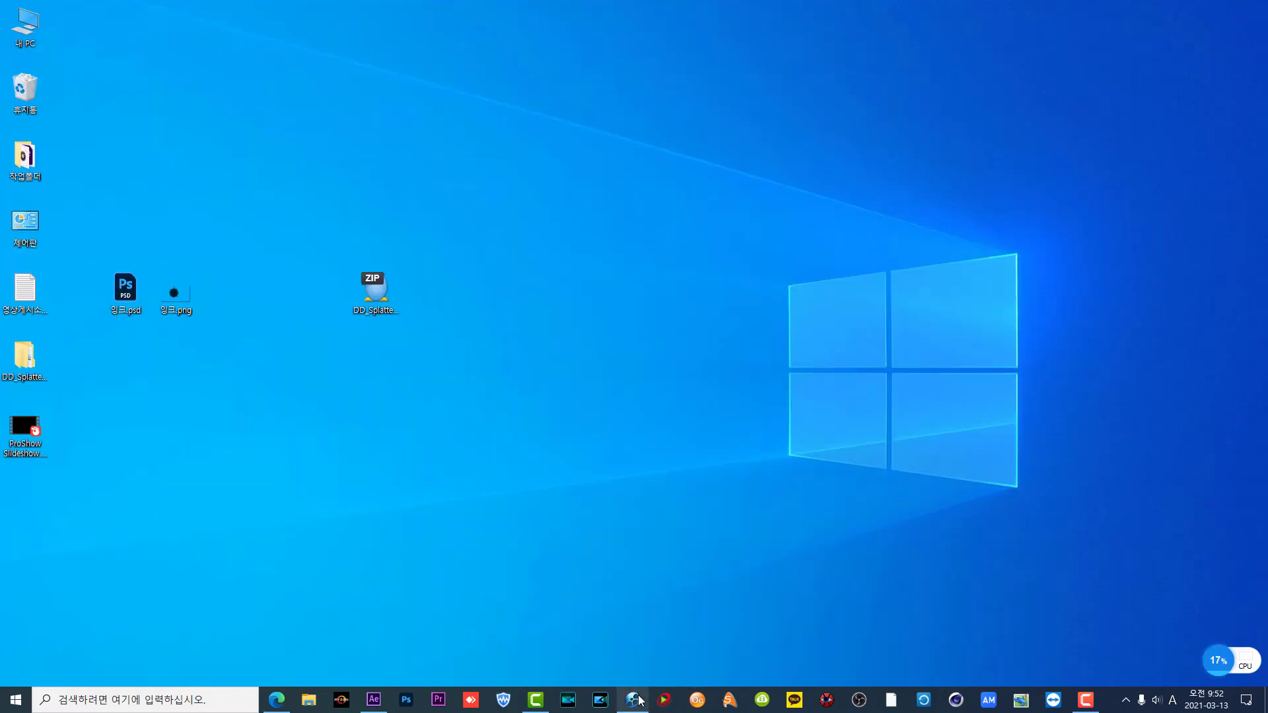
click(639, 700)
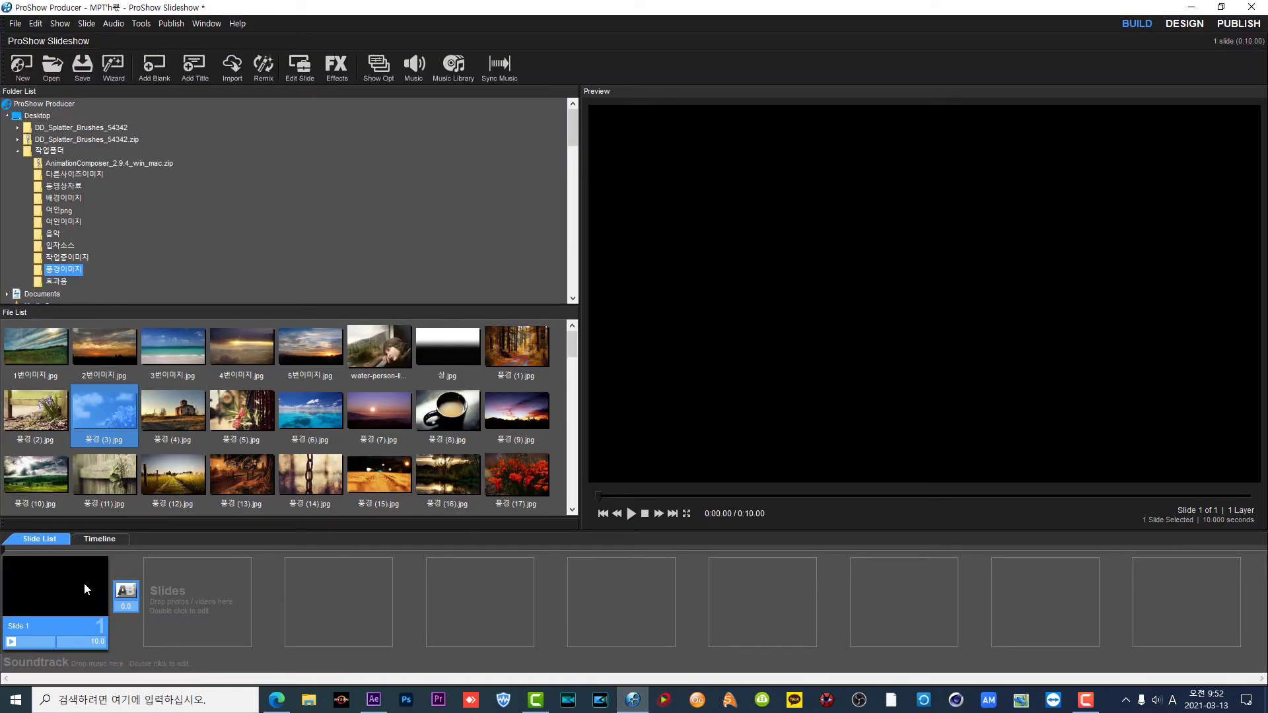
key(Delete)
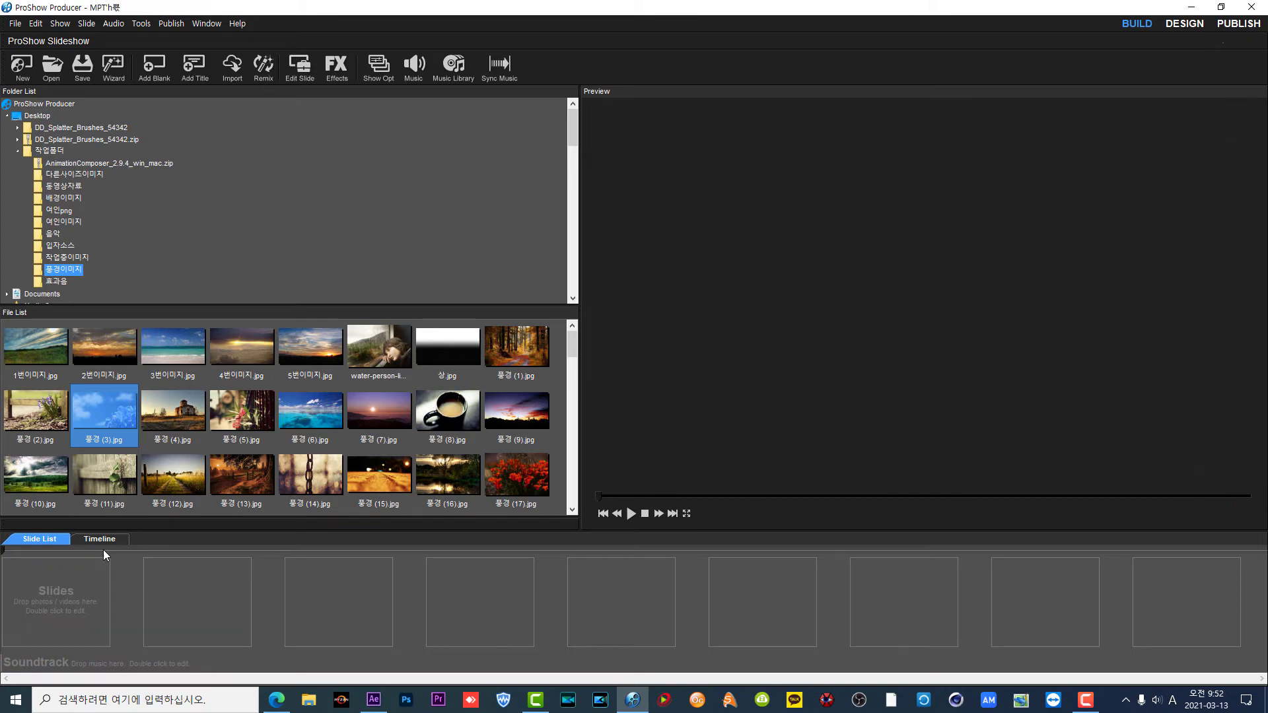
click(155, 66)
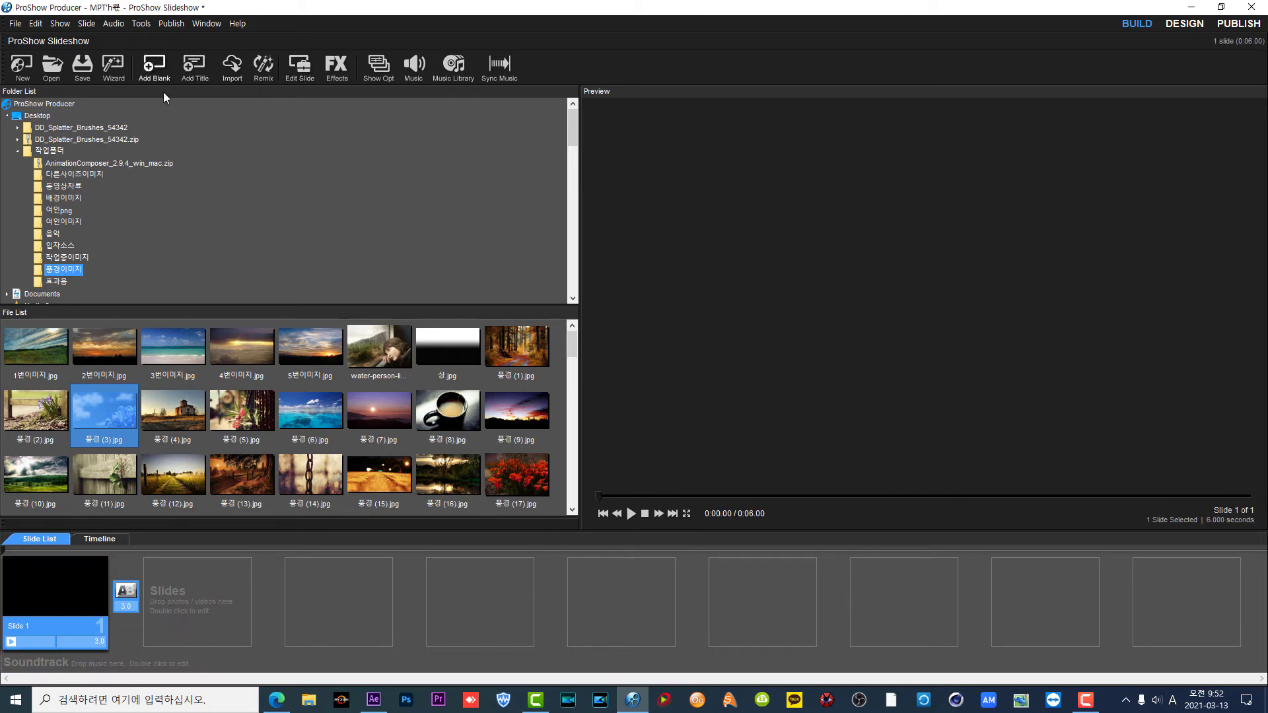
Step: Set the blank slide's duration to 10 seconds and its transition time to 0
click(105, 640)
text(10)
key(Return)
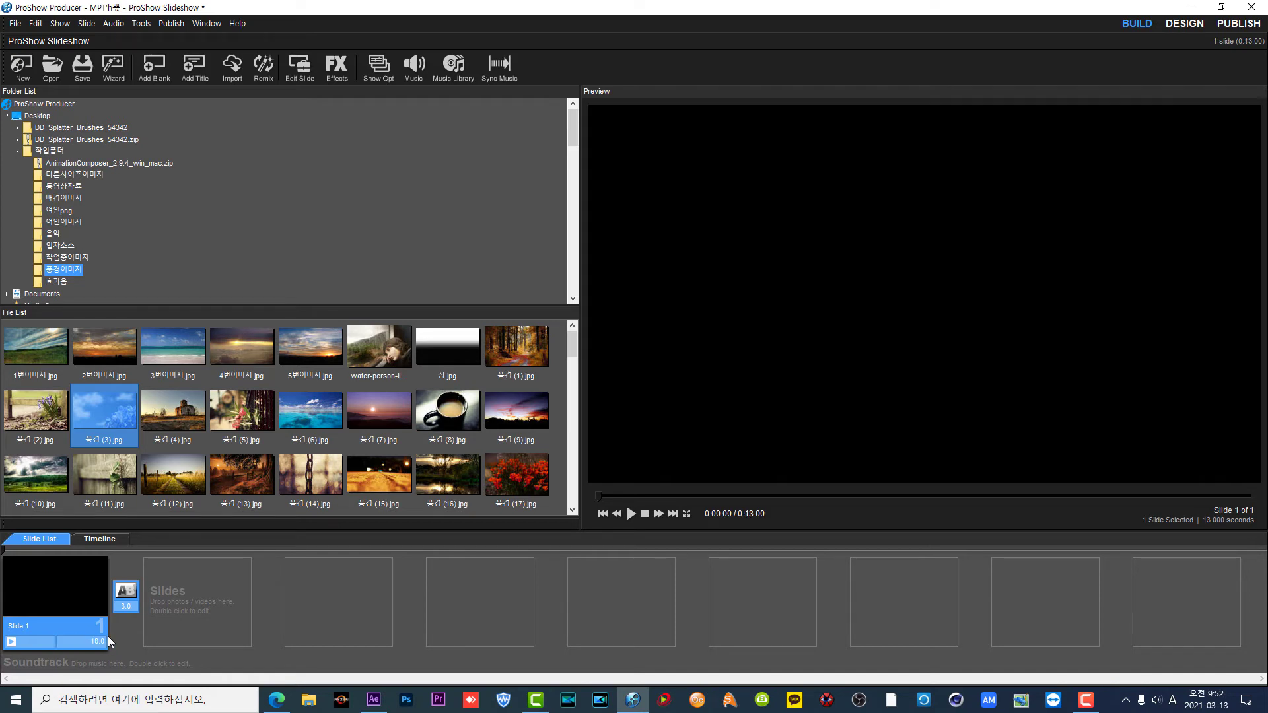
click(130, 611)
text(0)
key(Return)
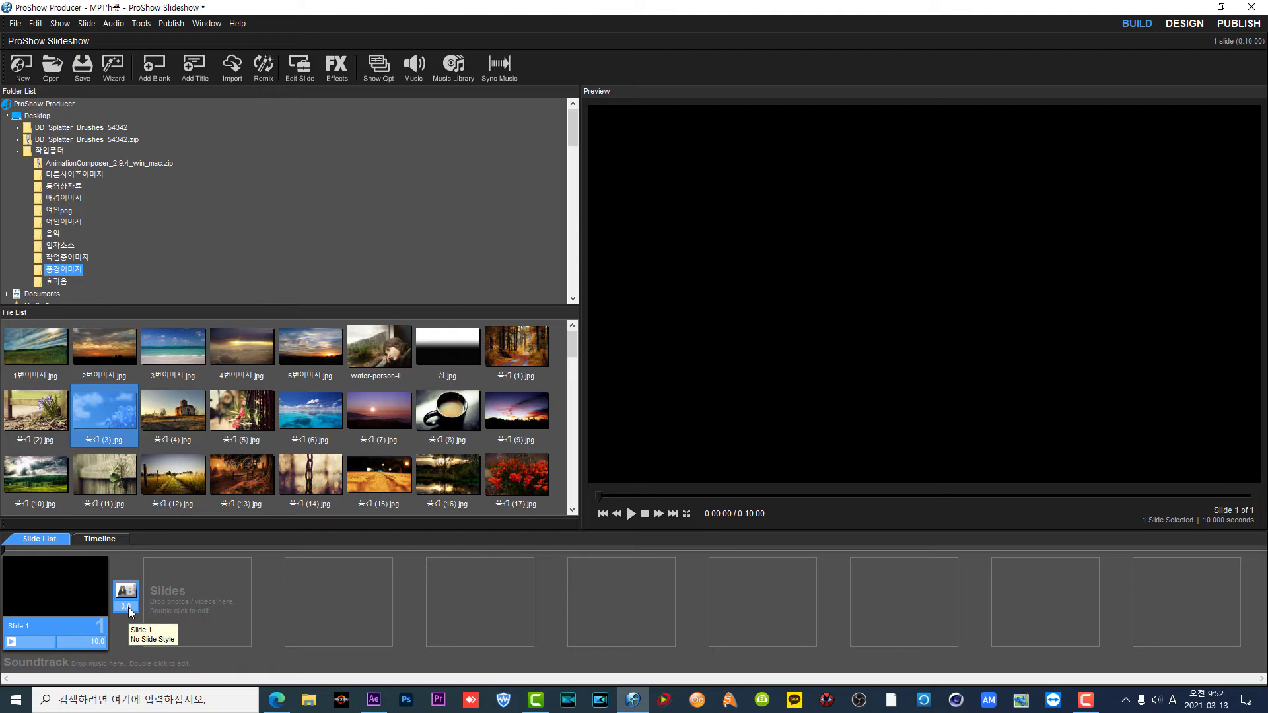
Step: Open Slide 1's options and add 풍경 (43).jpg and 풍경 (38).jpg as layers
double_click(66, 602)
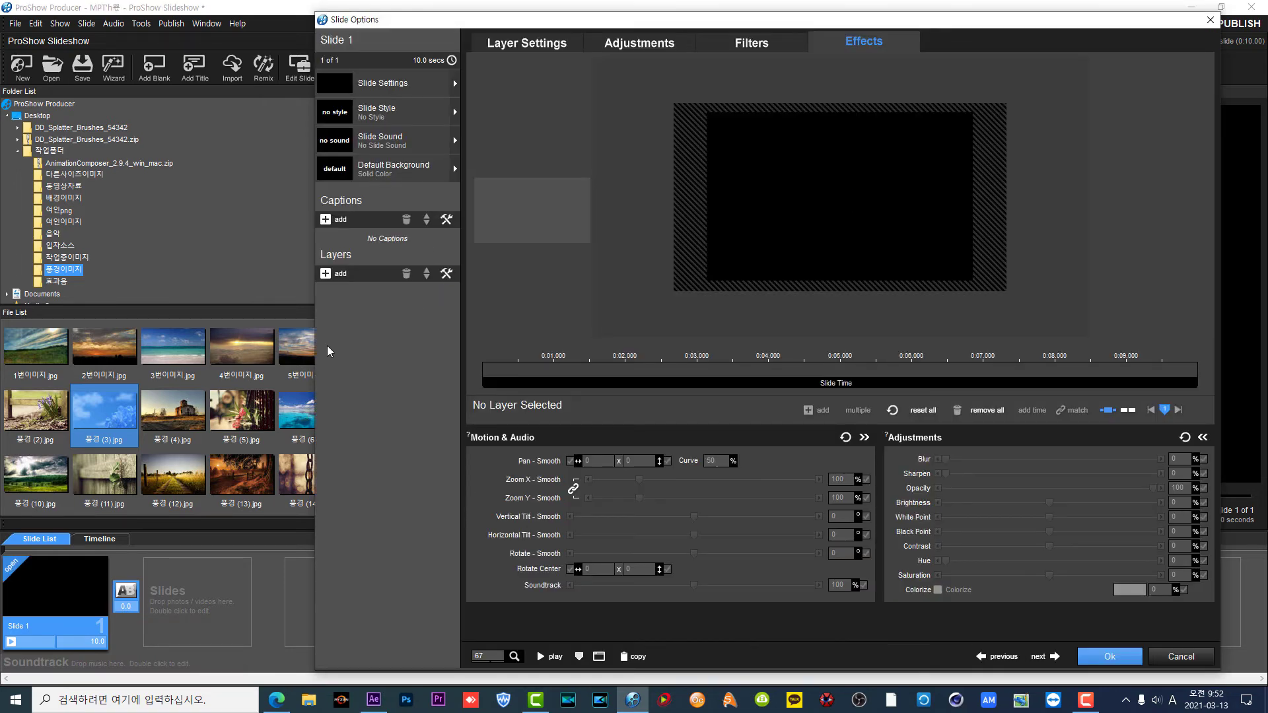
scroll(117, 423, down, 4)
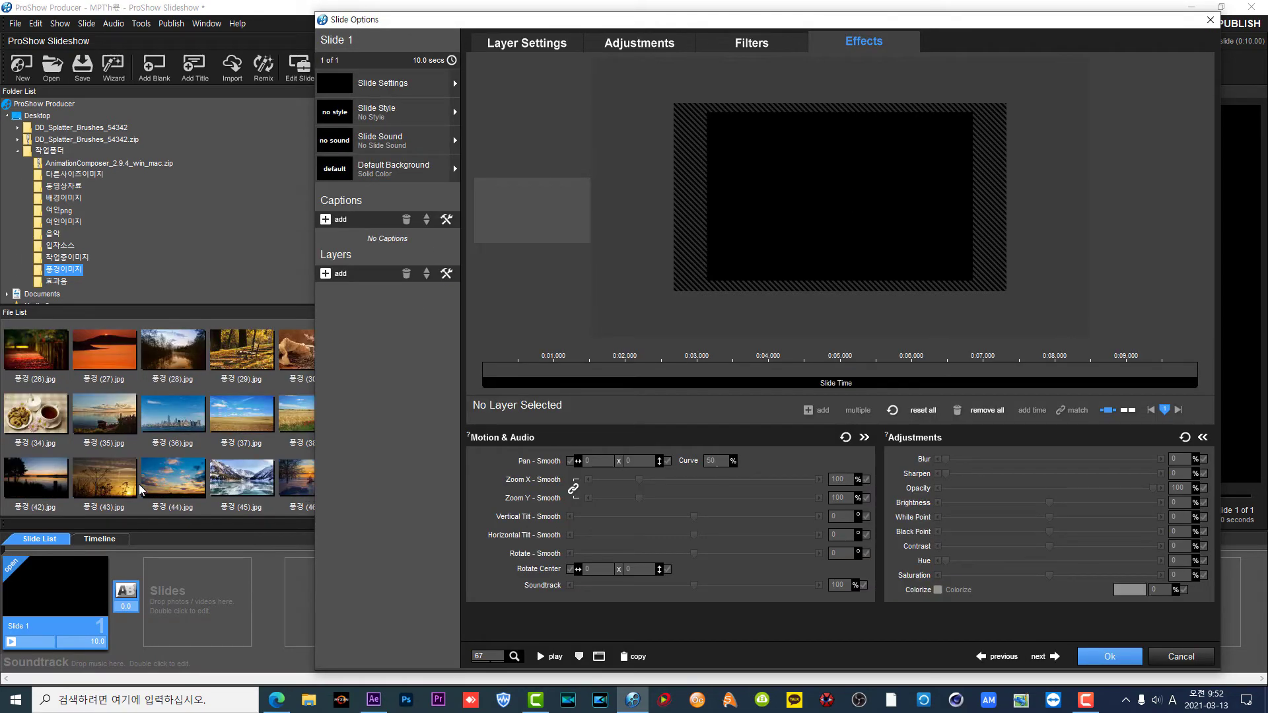
click(123, 487)
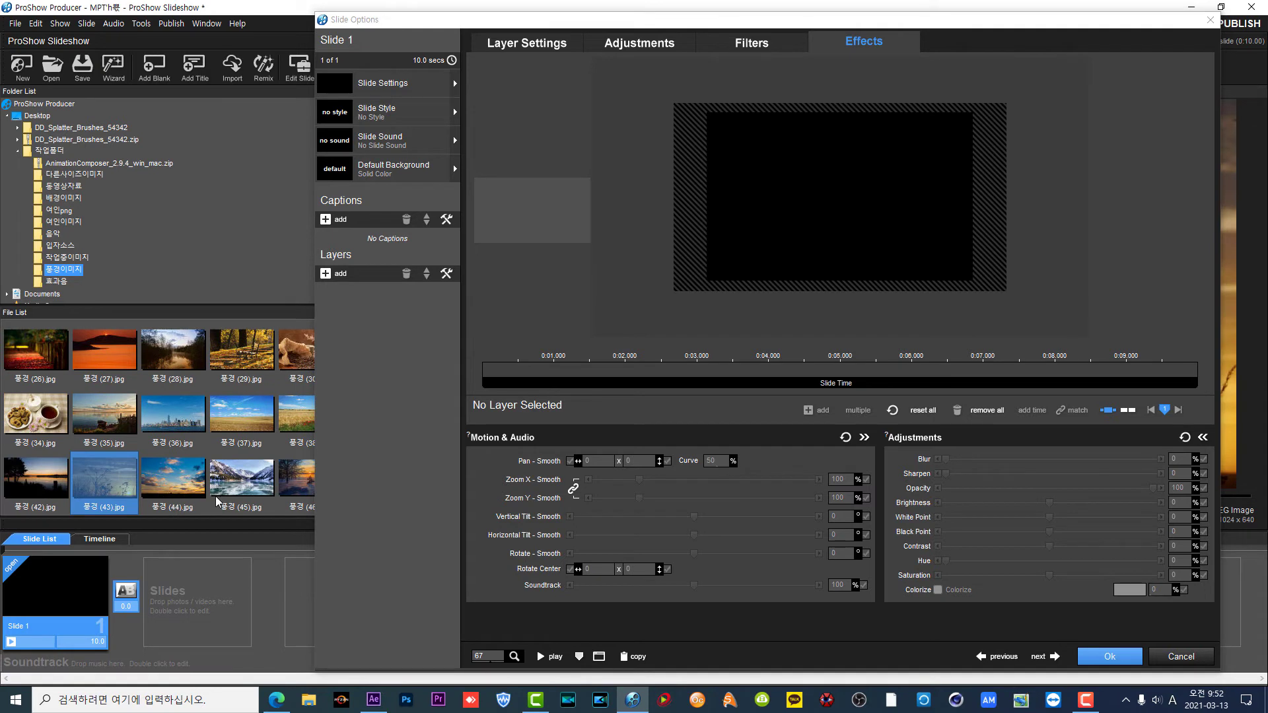
click(288, 422)
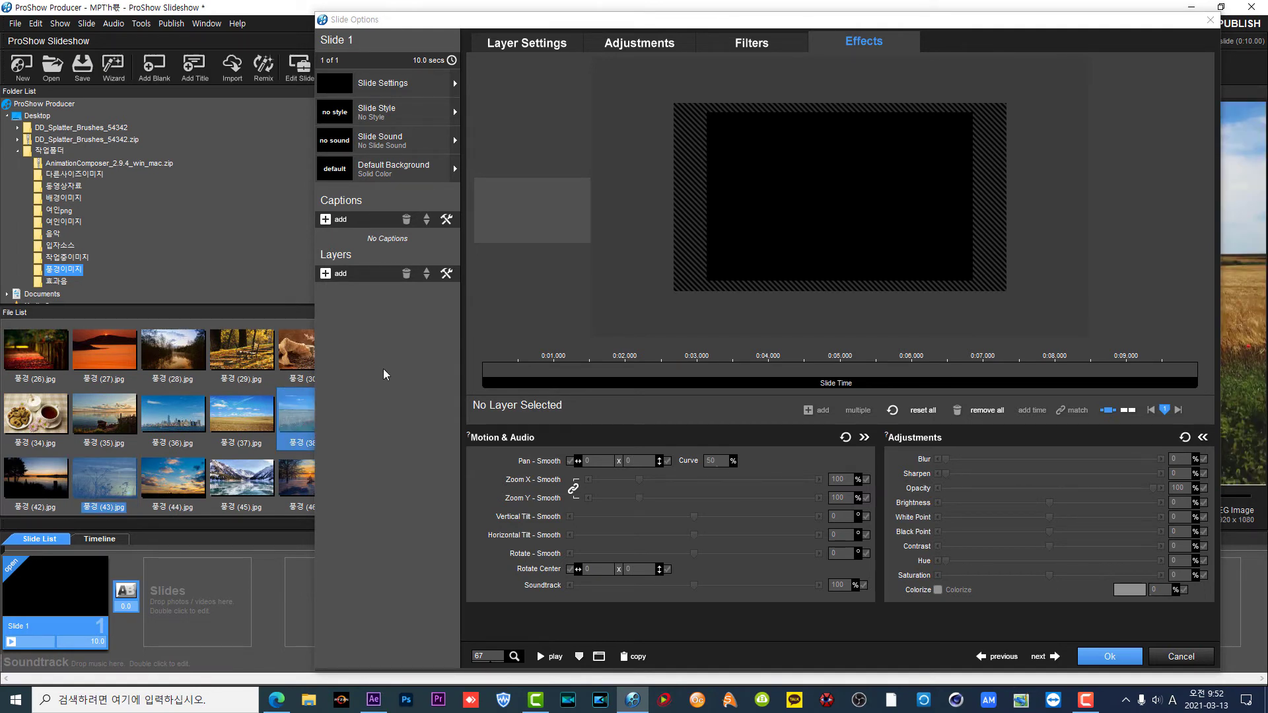
drag(384, 373, 390, 379)
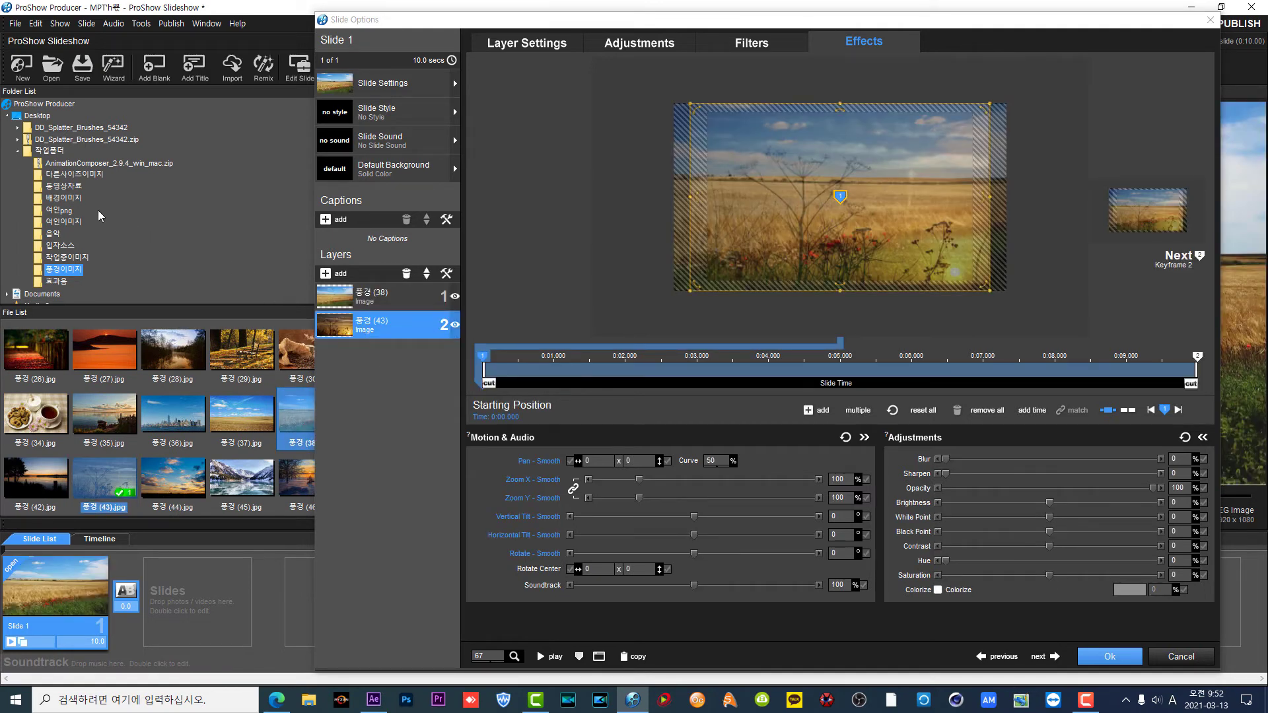
Step: Add ProShow Slideshow.mp4 from the Desktop folder as a layer and move it to the top of the layer stack
click(39, 117)
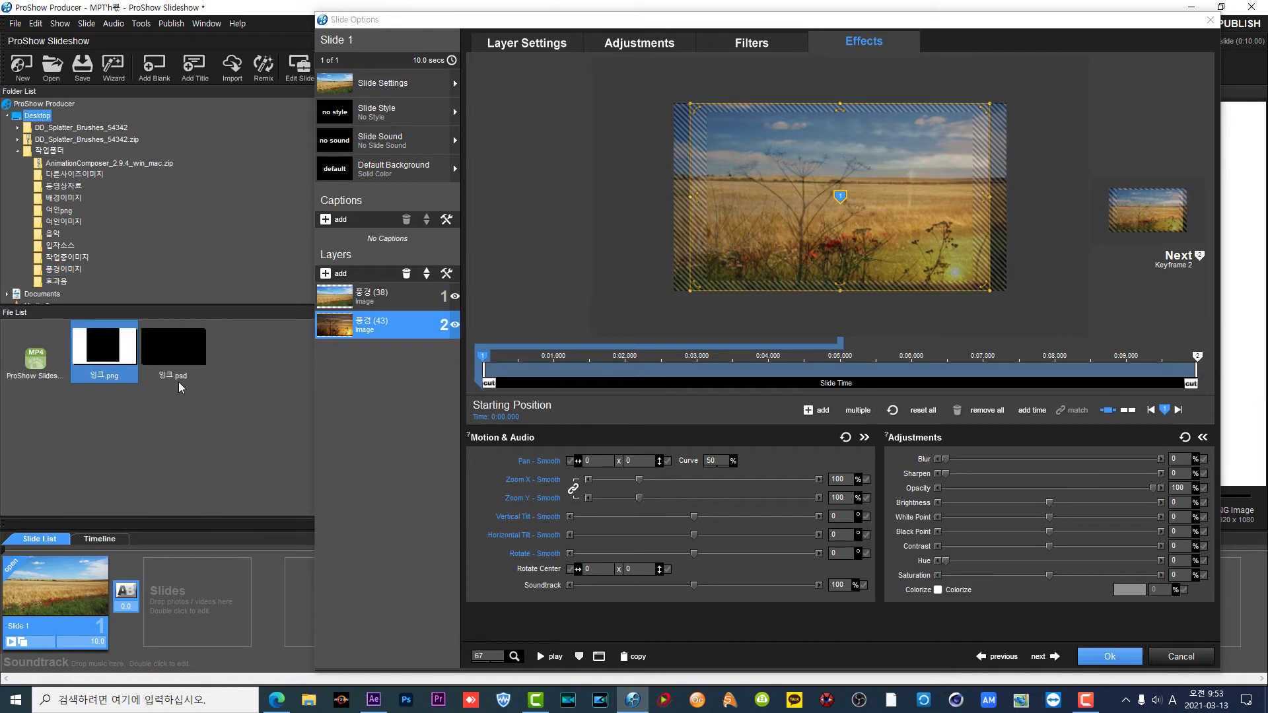
click(33, 367)
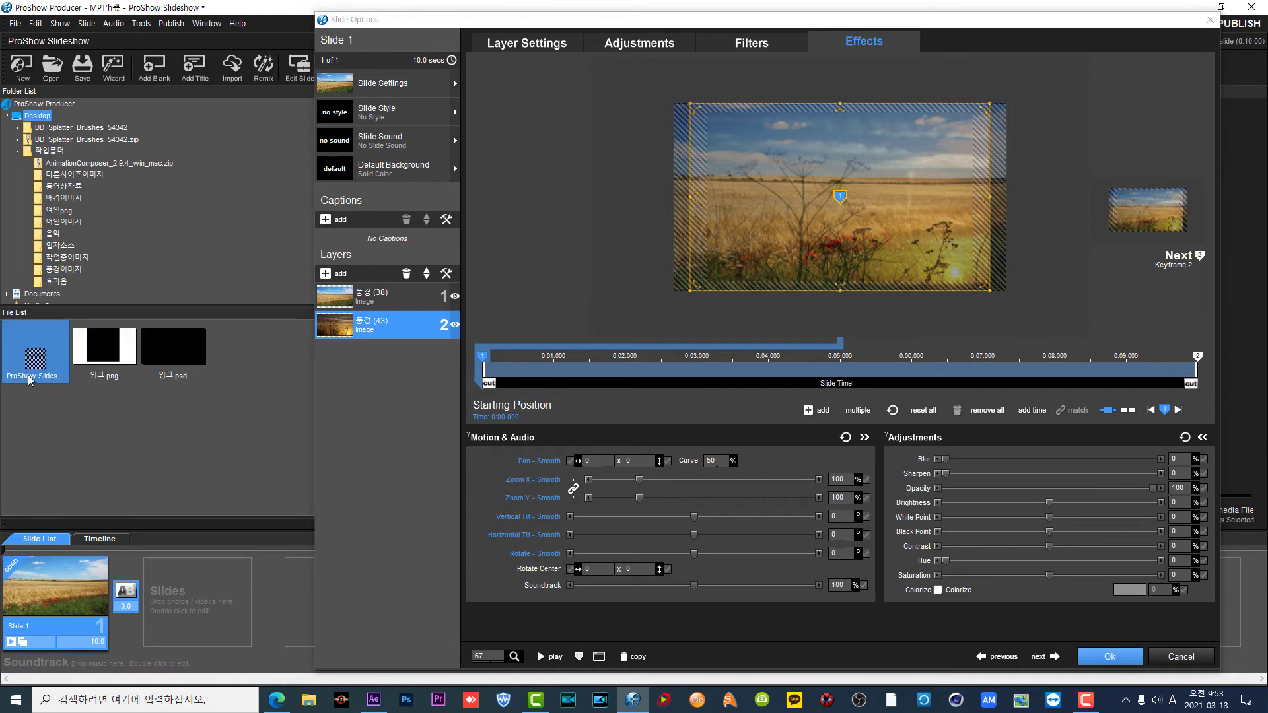
drag(34, 358, 428, 373)
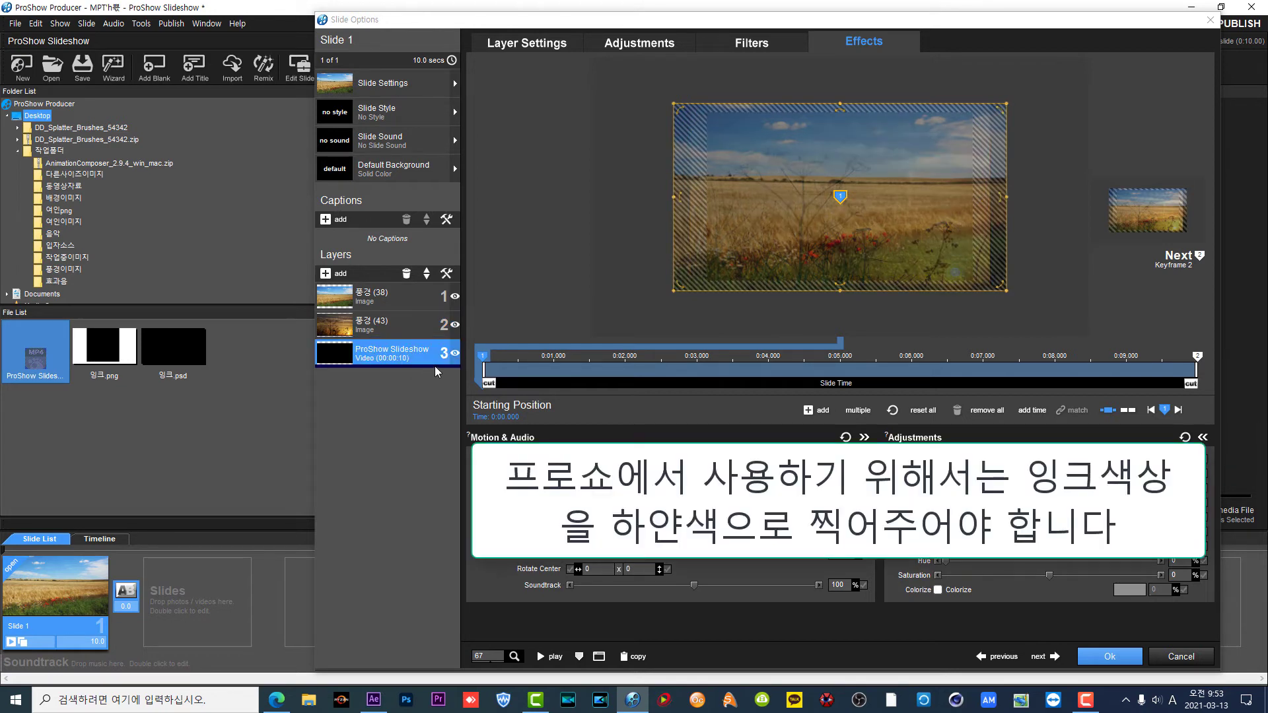
click(428, 274)
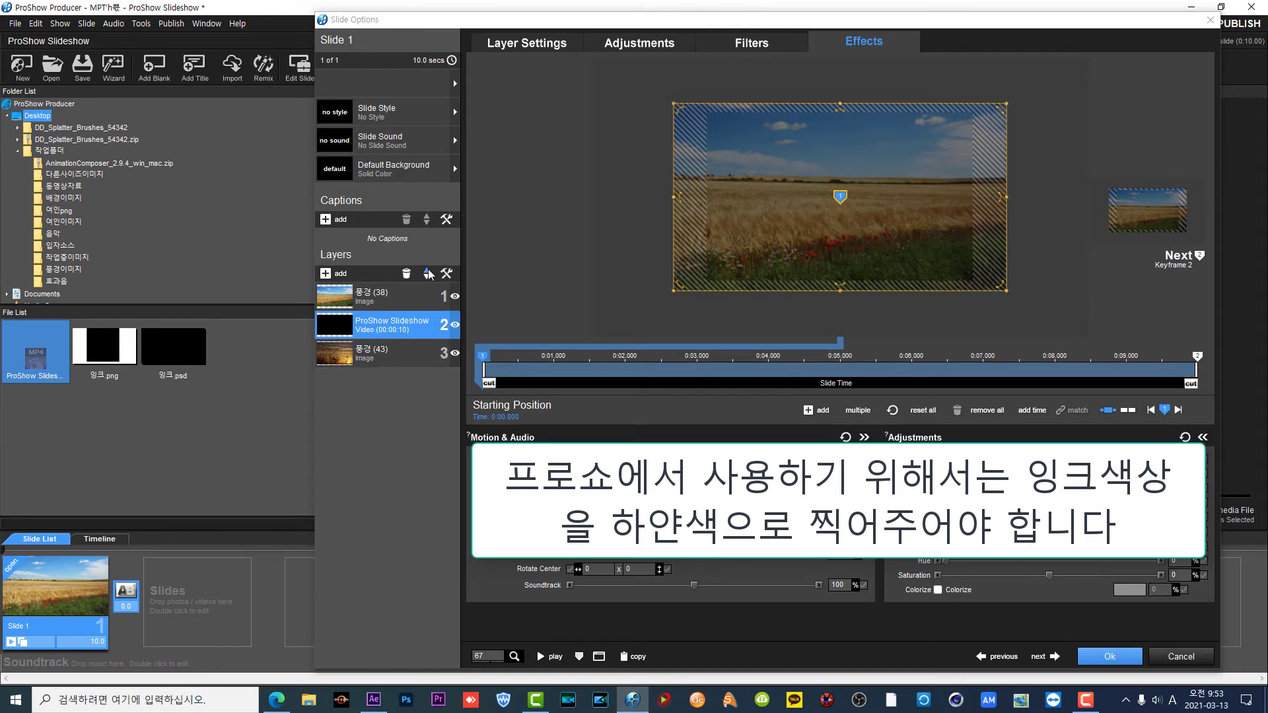
click(428, 274)
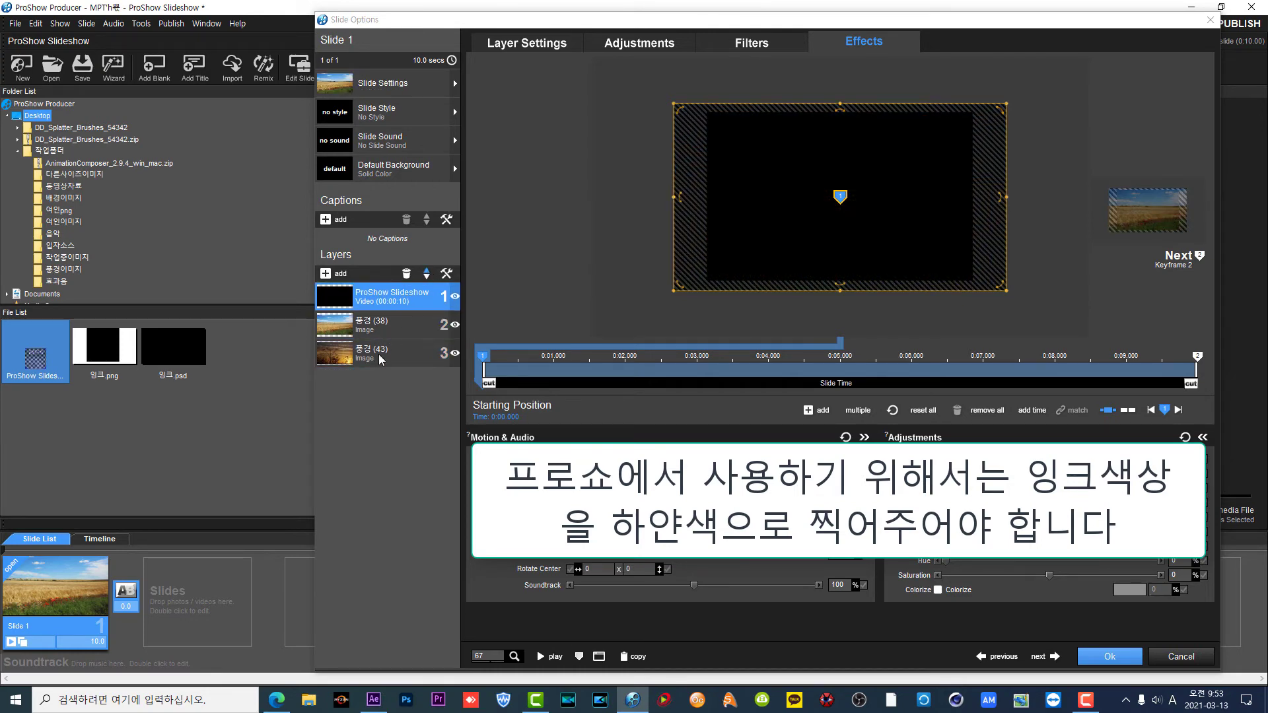
Step: Make the ProShow Slideshow video layer a Grayscale mask, apply the slide options and preview the result
click(527, 53)
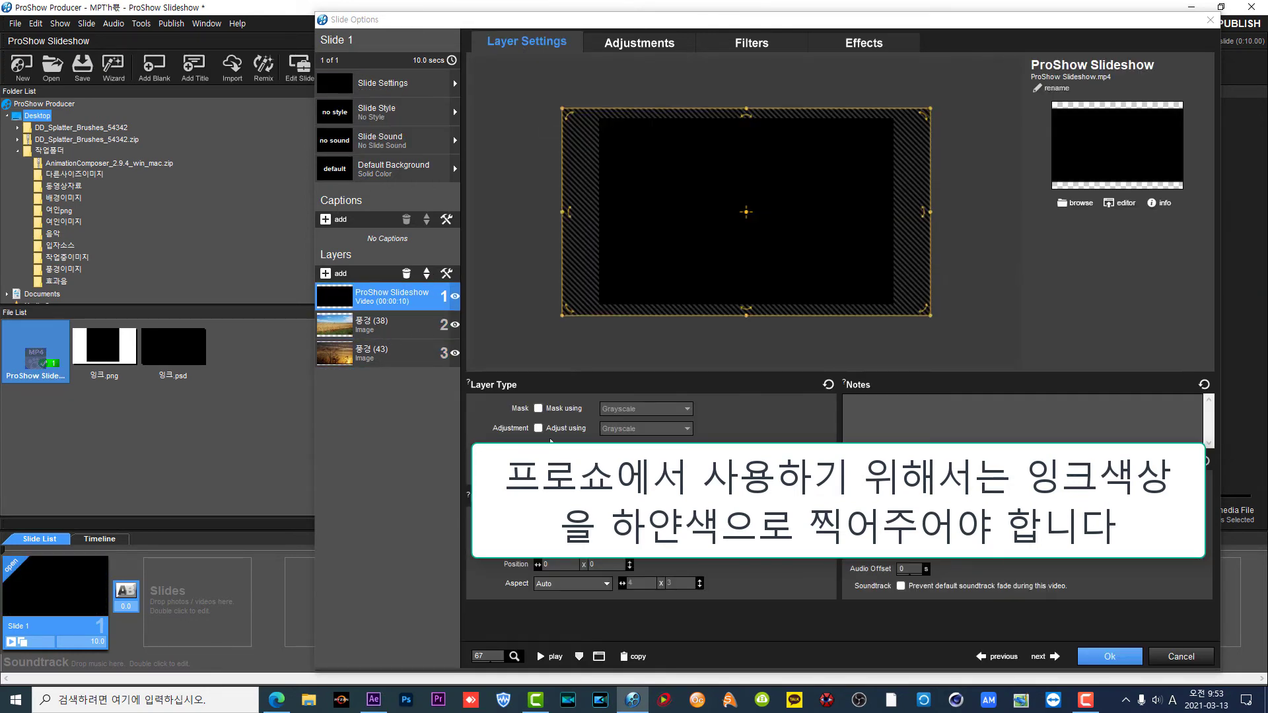
click(538, 409)
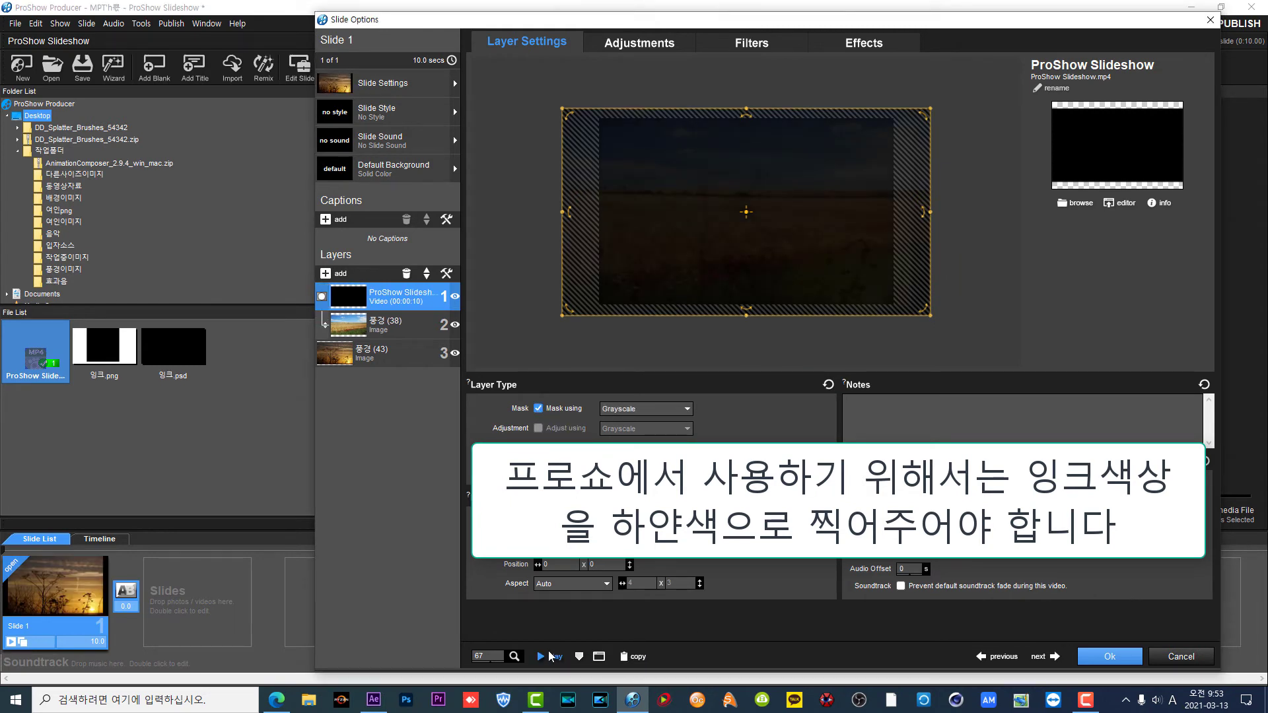
click(541, 656)
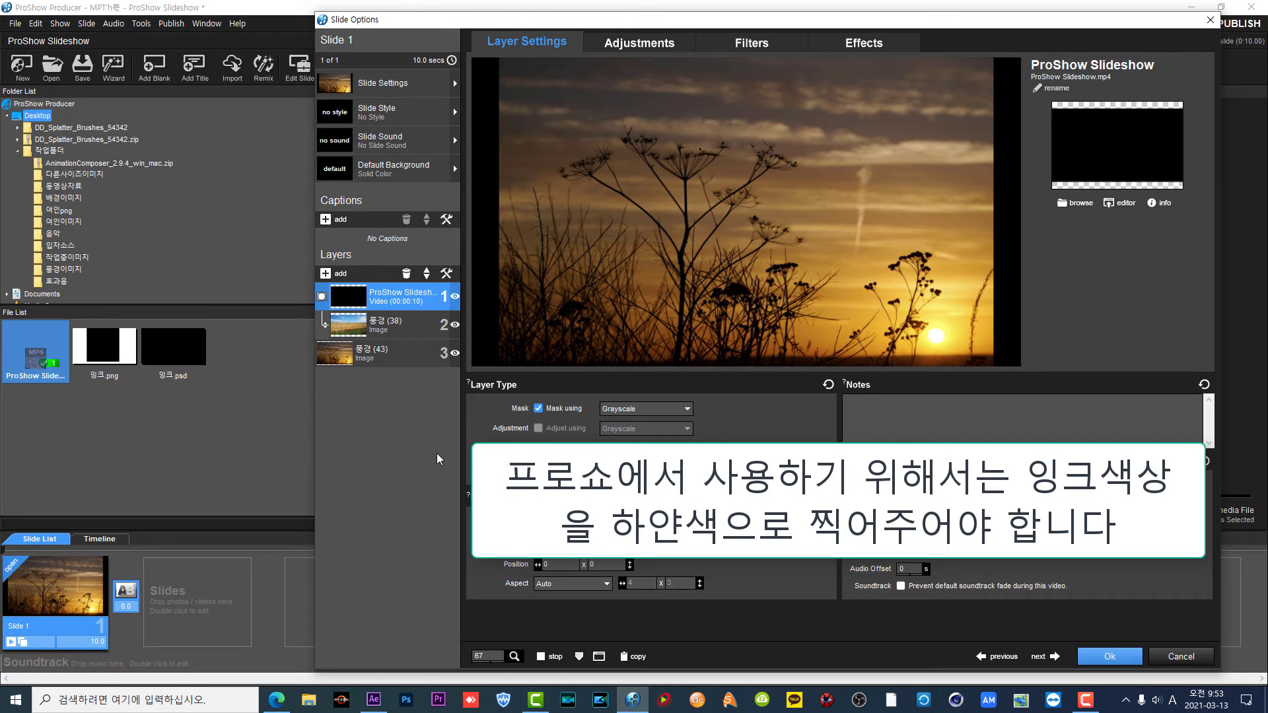
click(1109, 657)
key(space)
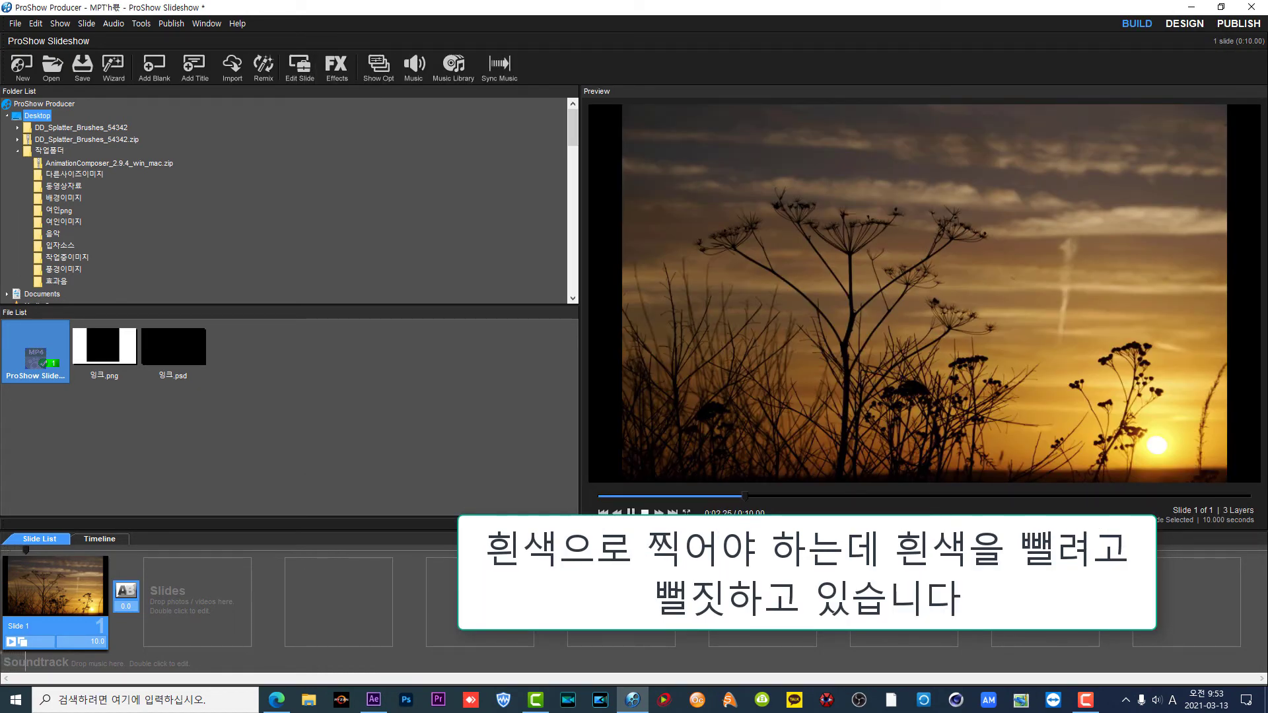
Step: Reopen Slide 1's options and add a white 1280 x 720 solid color layer
click(91, 641)
double_click(88, 611)
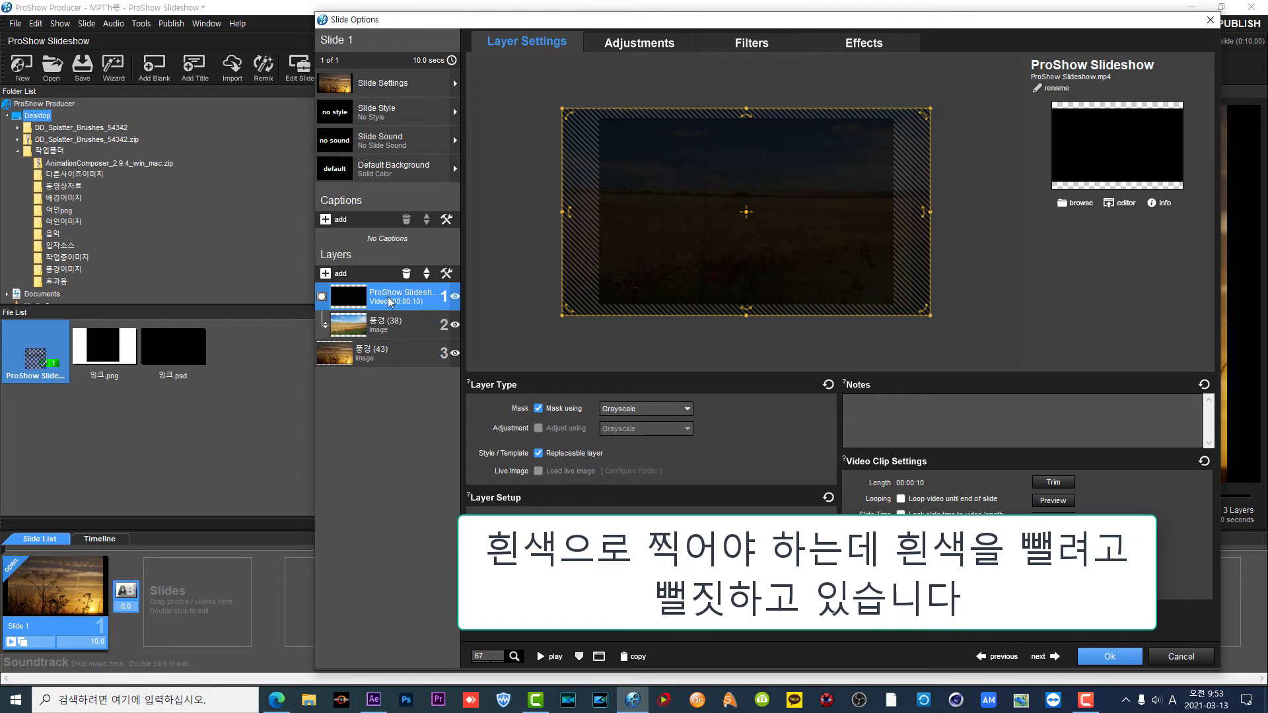
click(329, 273)
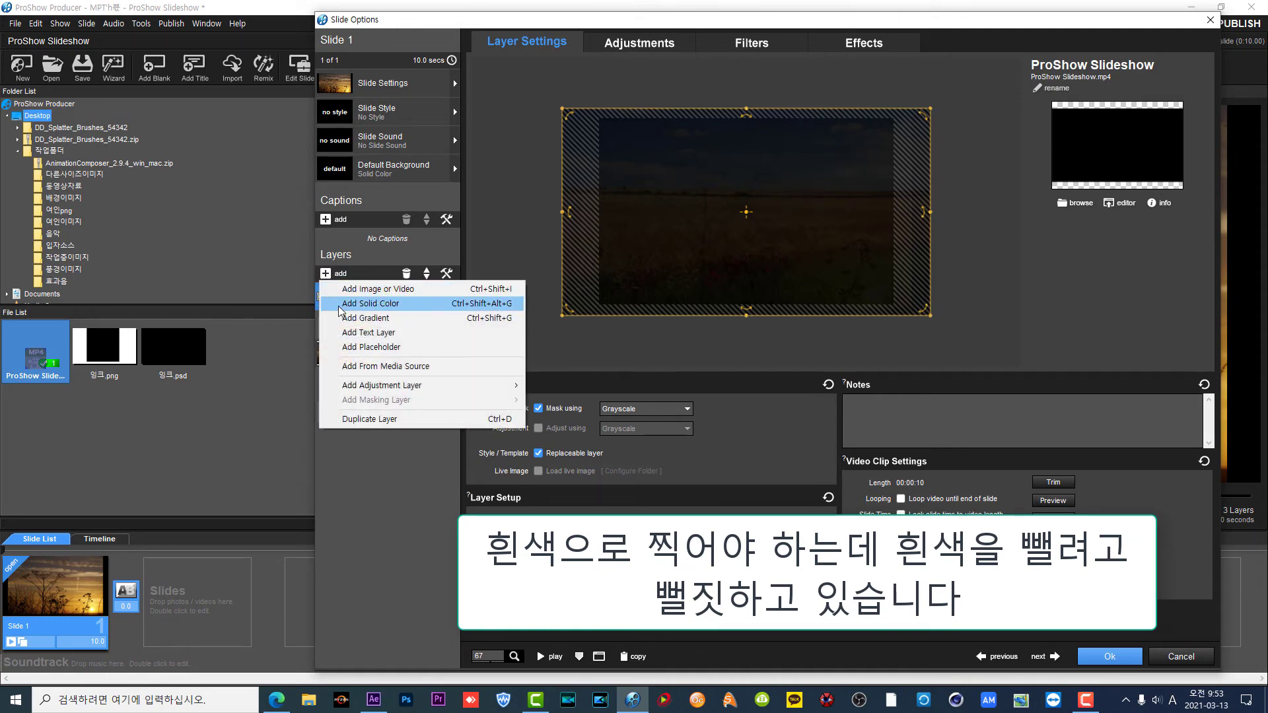
click(341, 307)
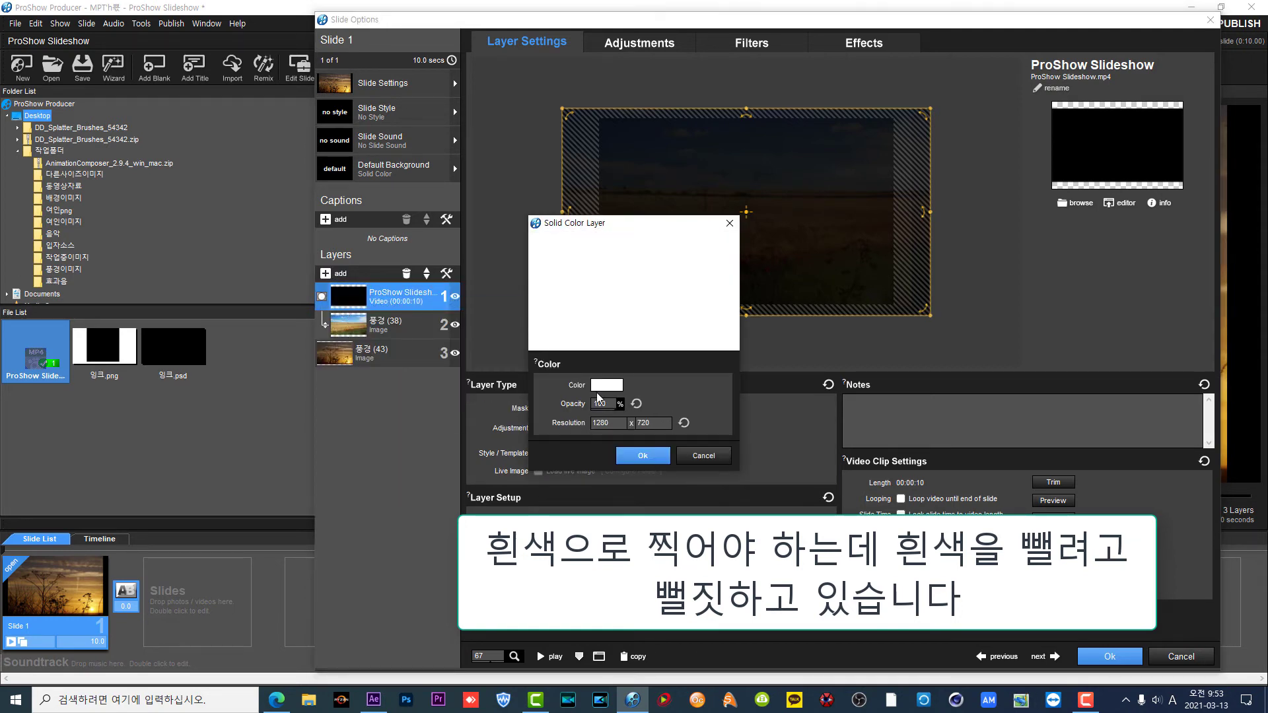
click(643, 456)
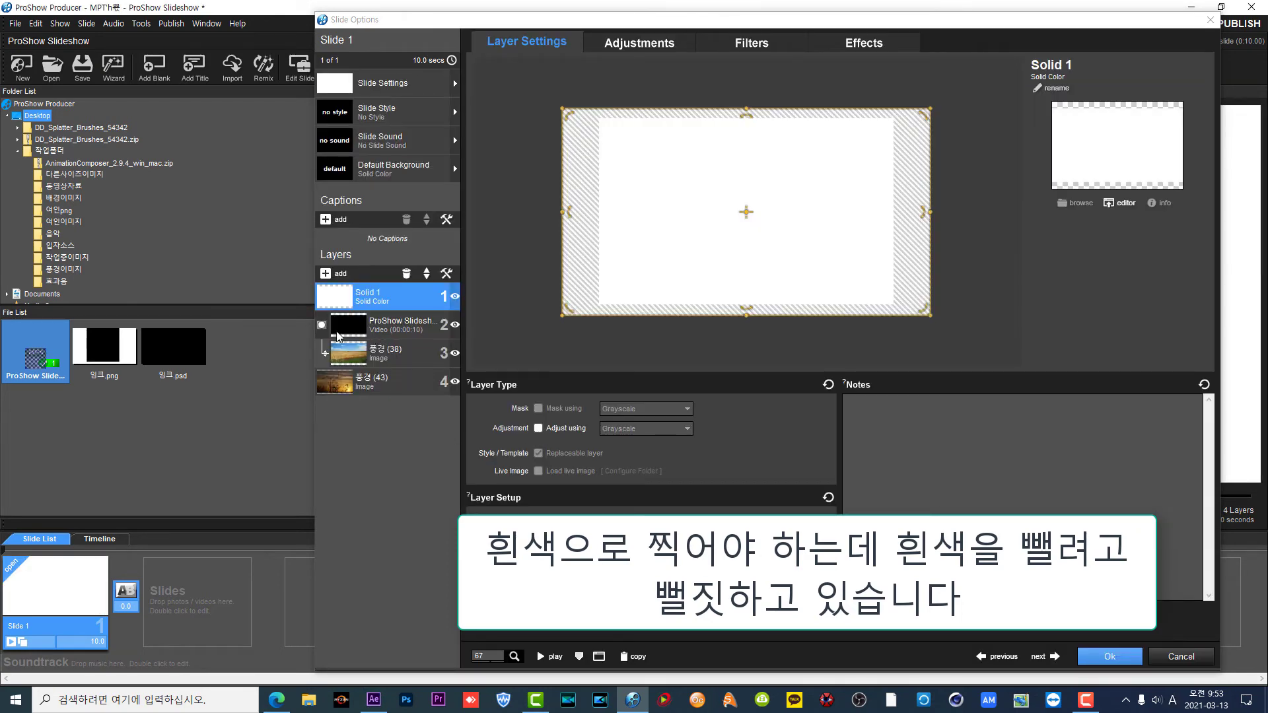
Step: Turn off masking on the ProShow Slideshow video layer and reorder the stack with it on top and Solid 1 directly below
click(392, 328)
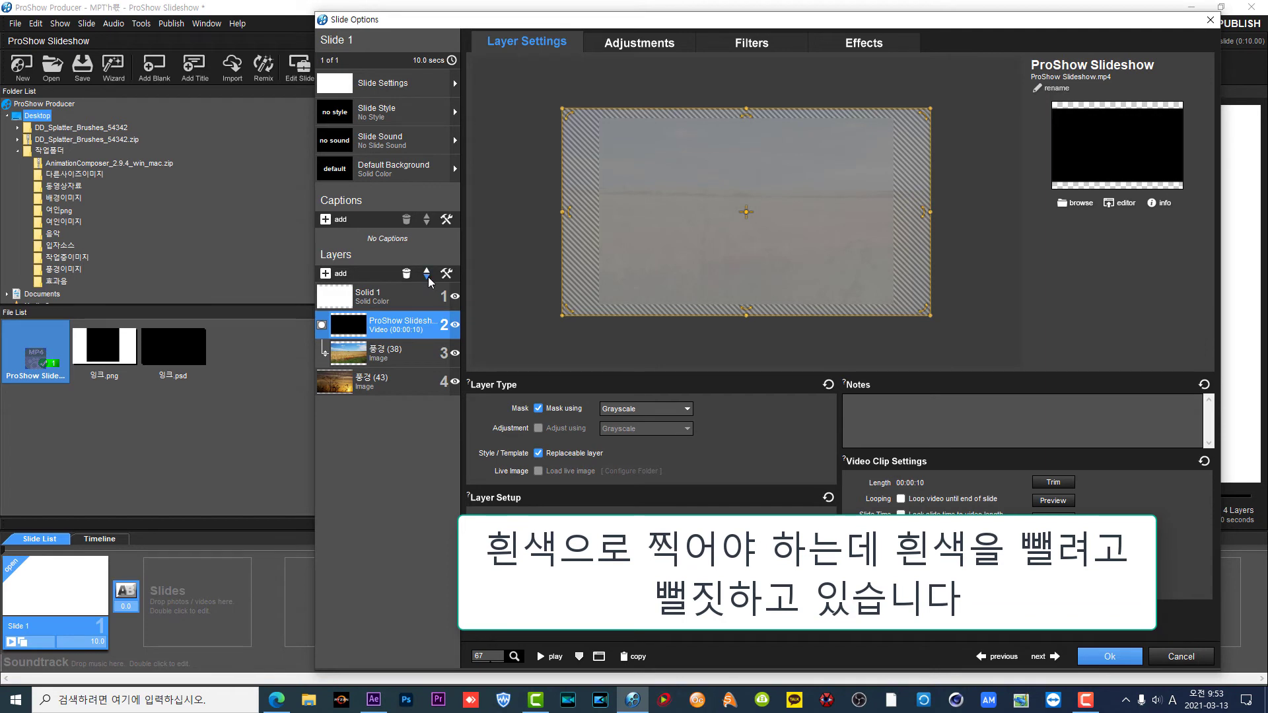
click(426, 278)
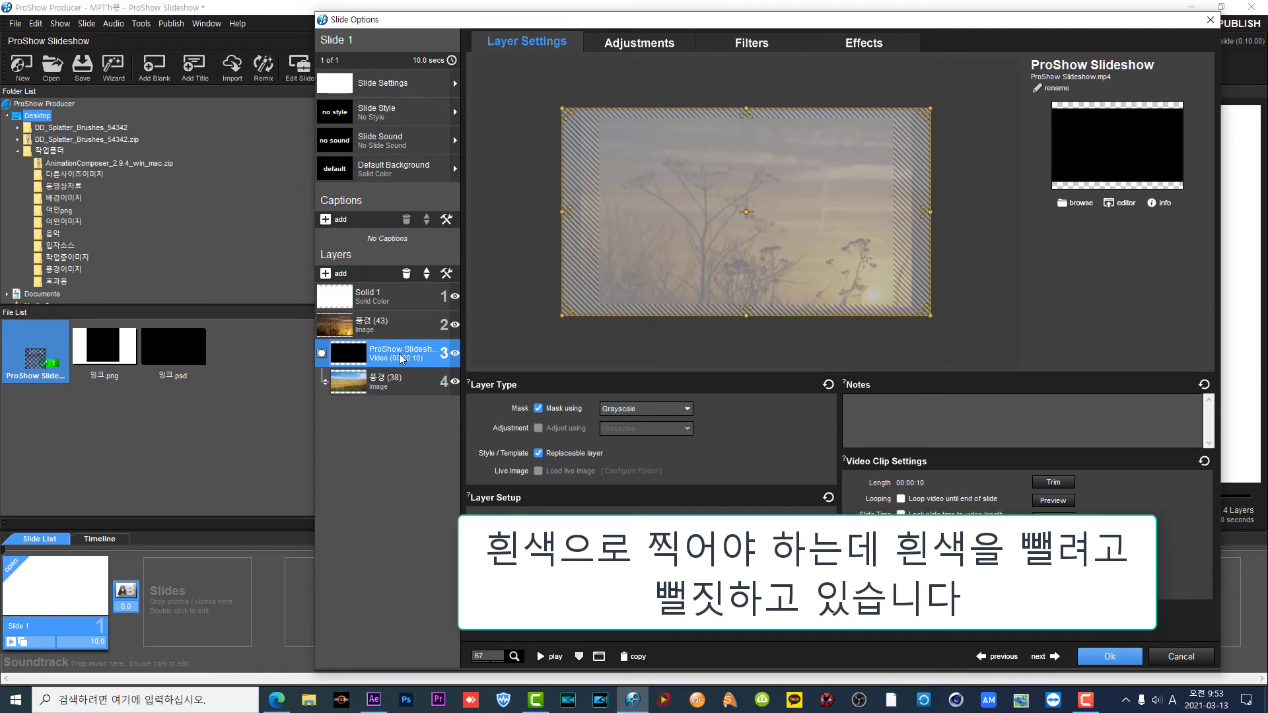
click(538, 408)
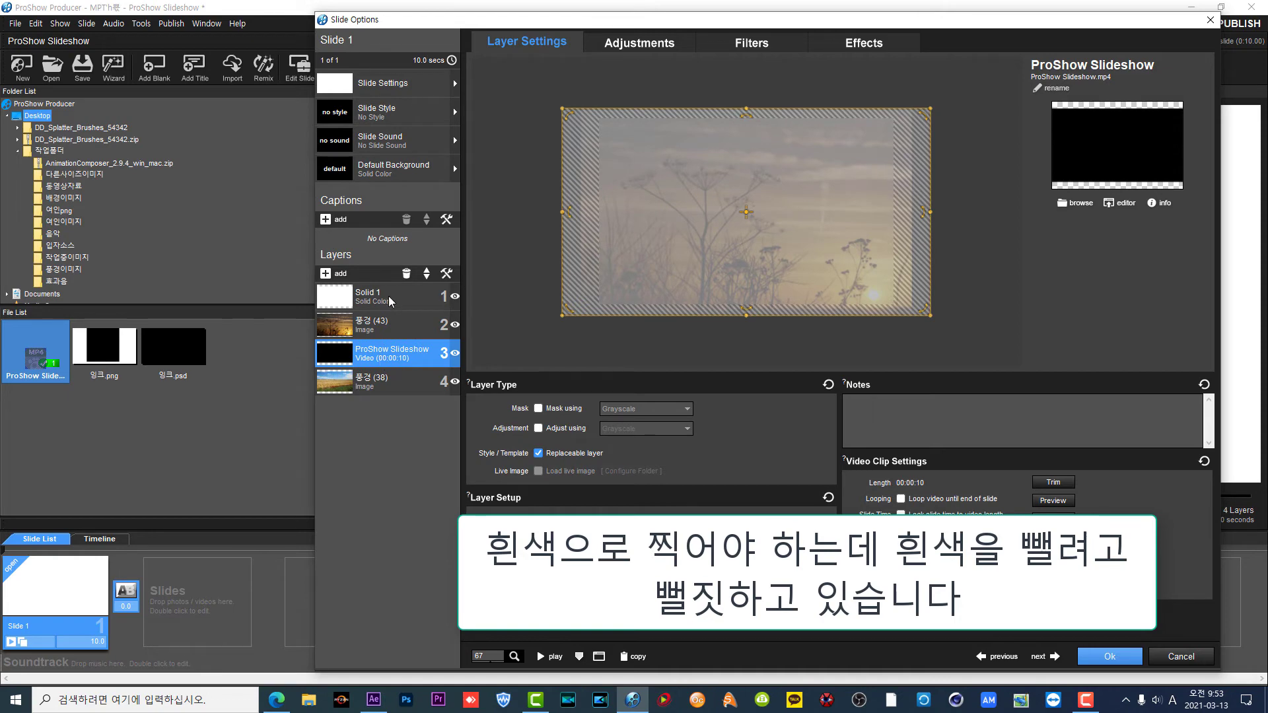
click(391, 301)
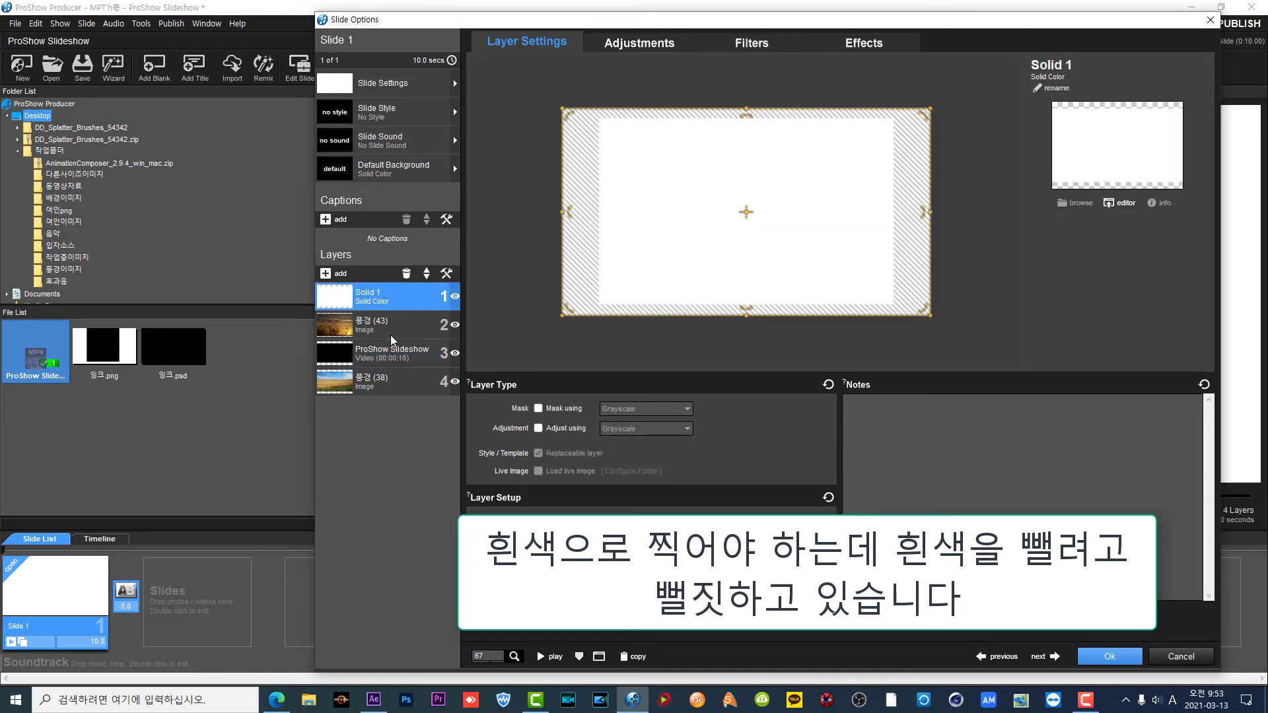
click(428, 279)
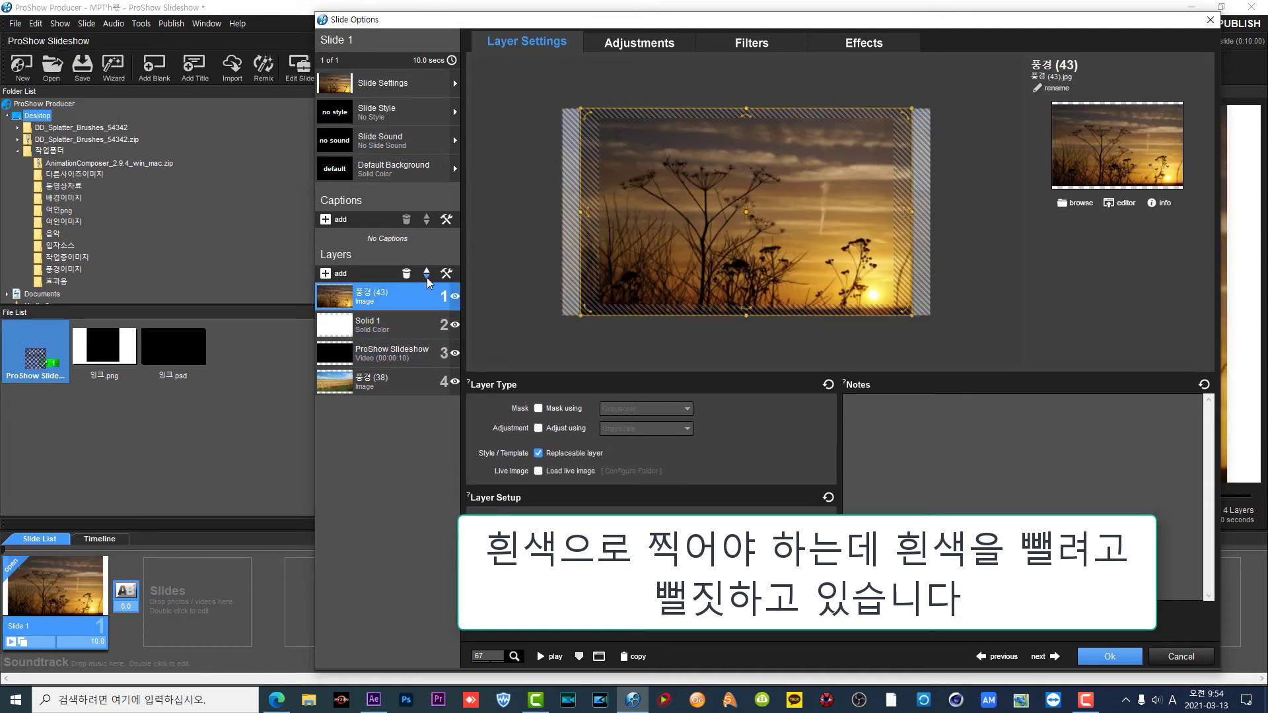
click(427, 278)
click(428, 278)
click(389, 323)
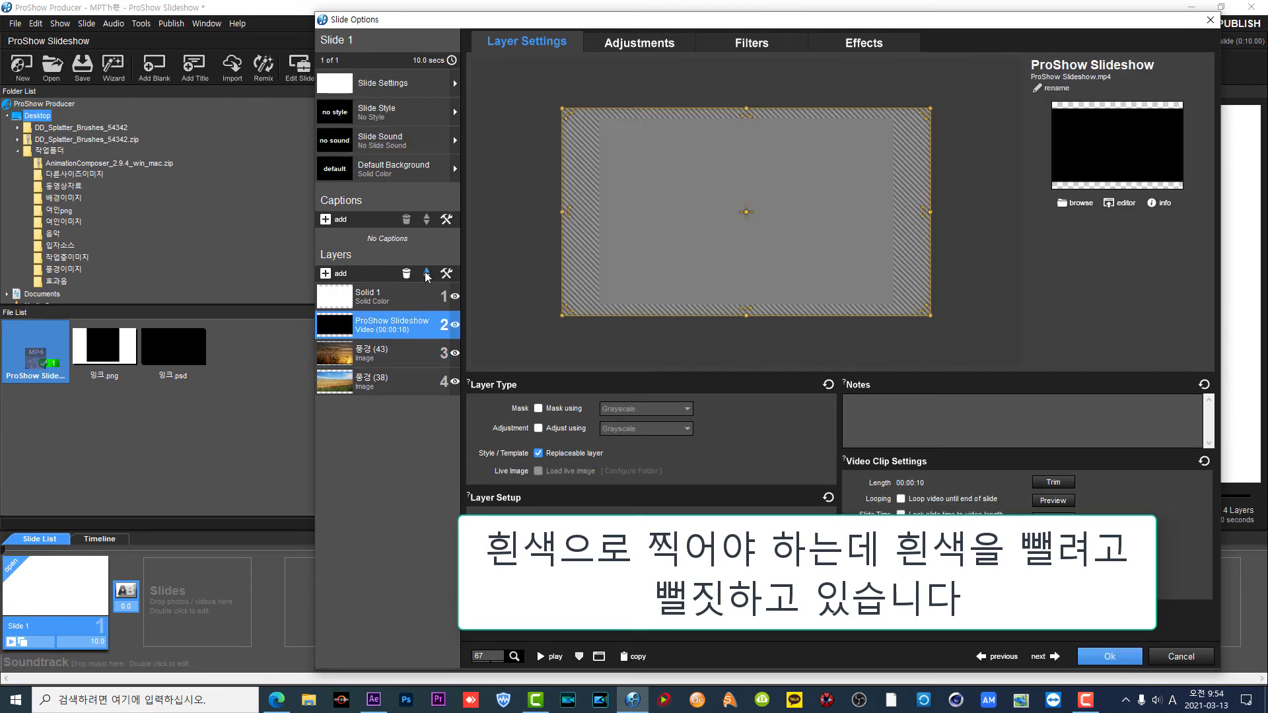
click(426, 274)
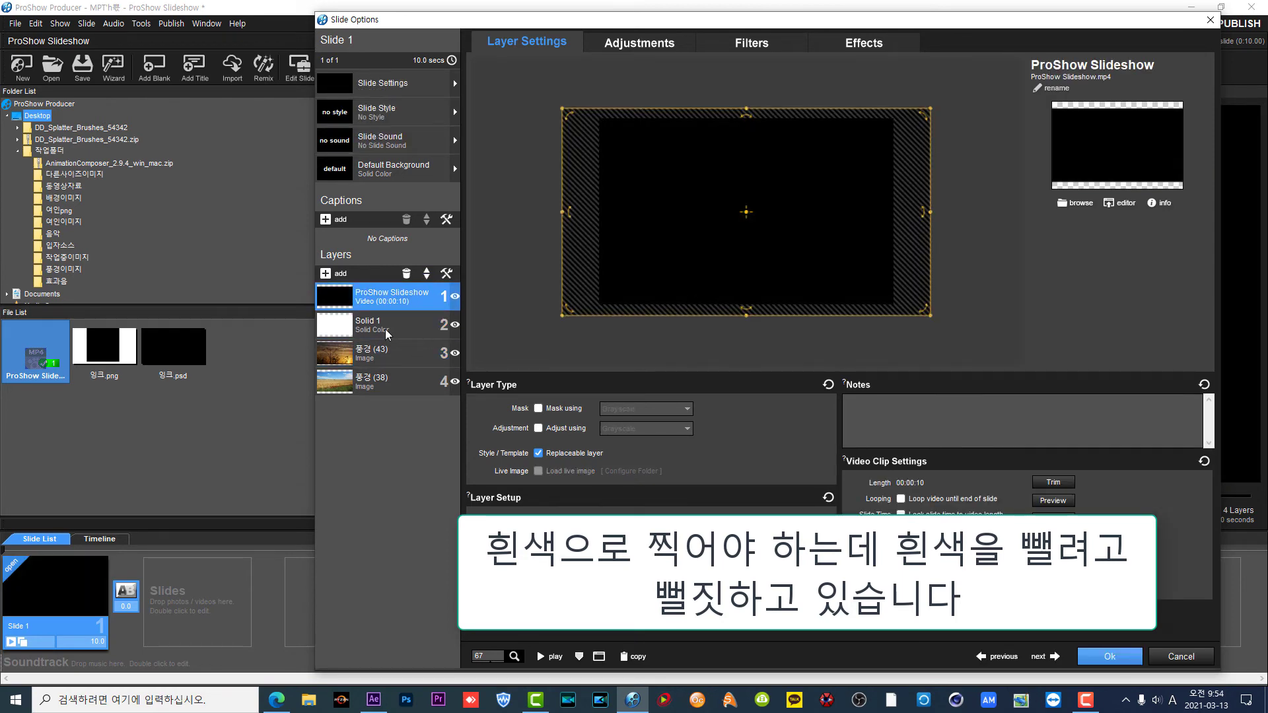
Step: Make the ProShow Slideshow layer a Grayscale mask over Solid 1 and 풍경 (43), and play the slide preview
click(386, 329)
click(381, 303)
click(537, 409)
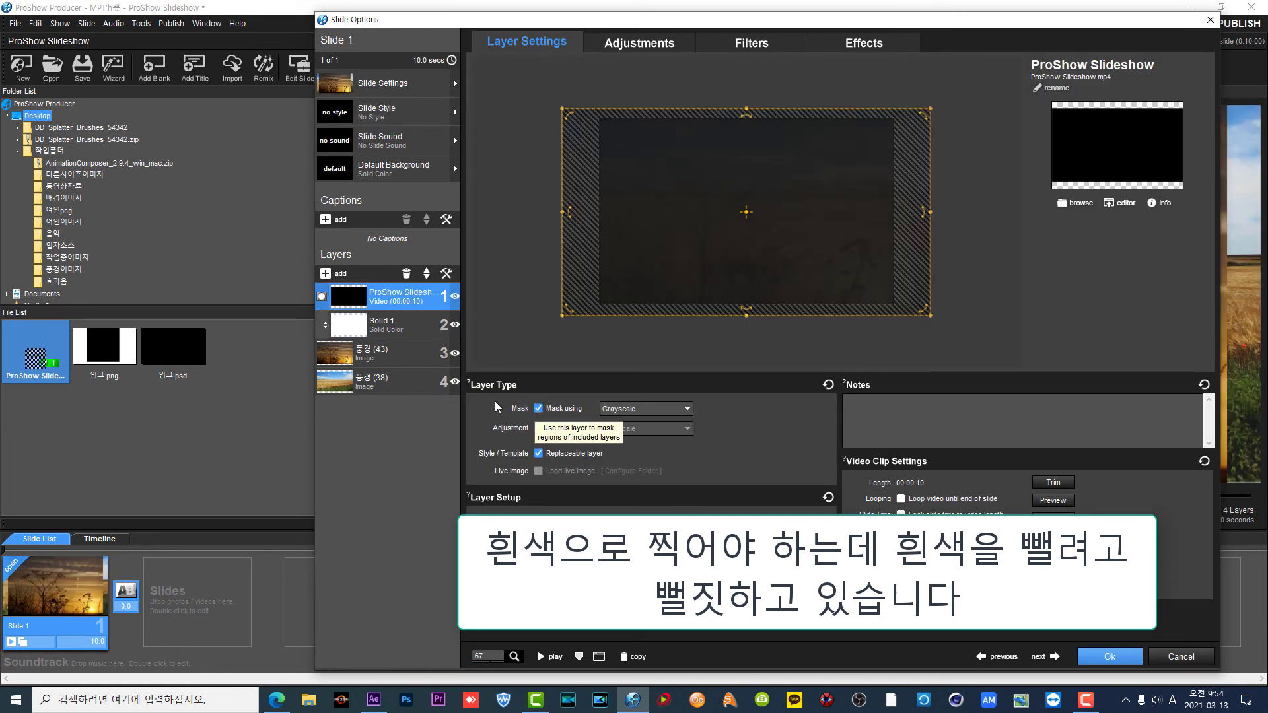
click(330, 333)
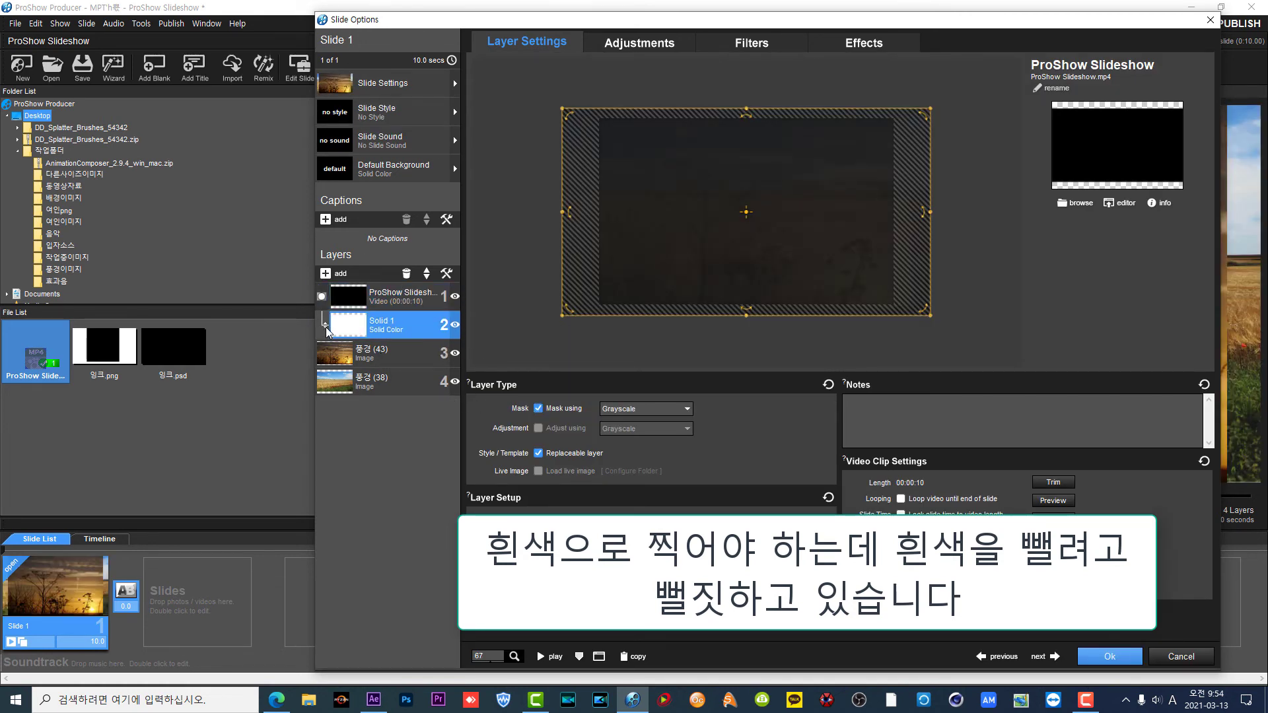
click(322, 350)
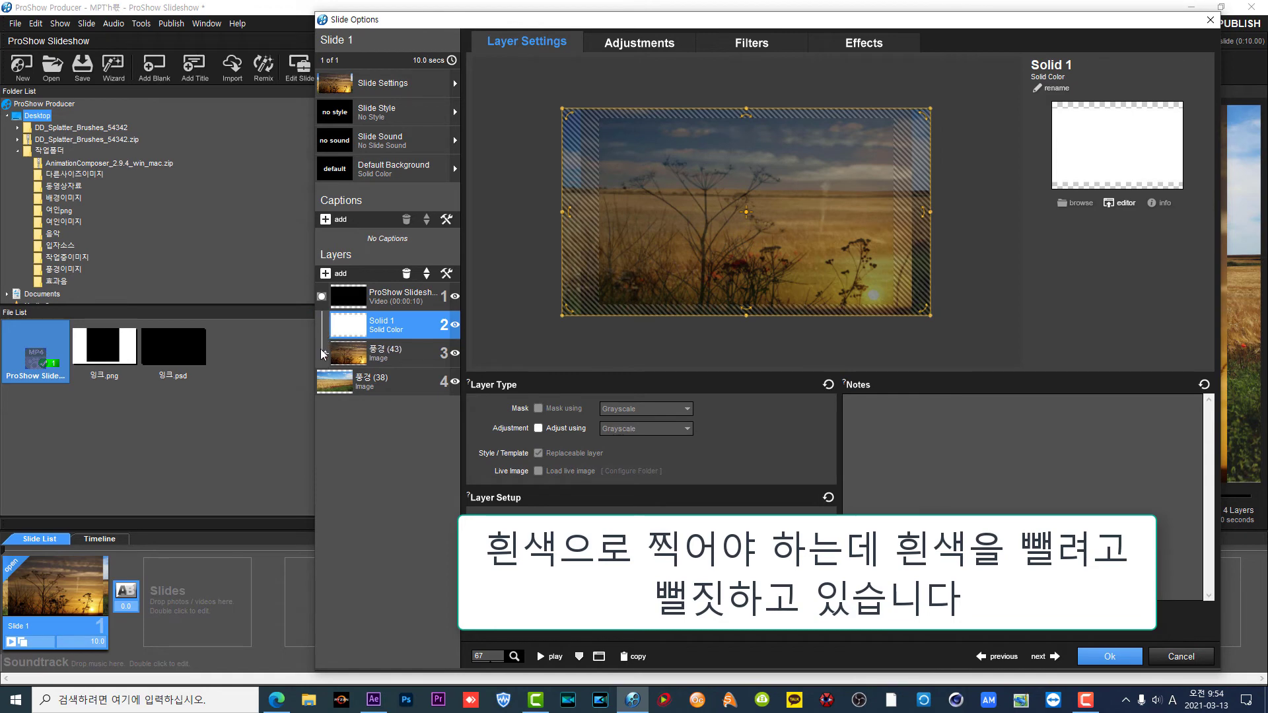
click(542, 658)
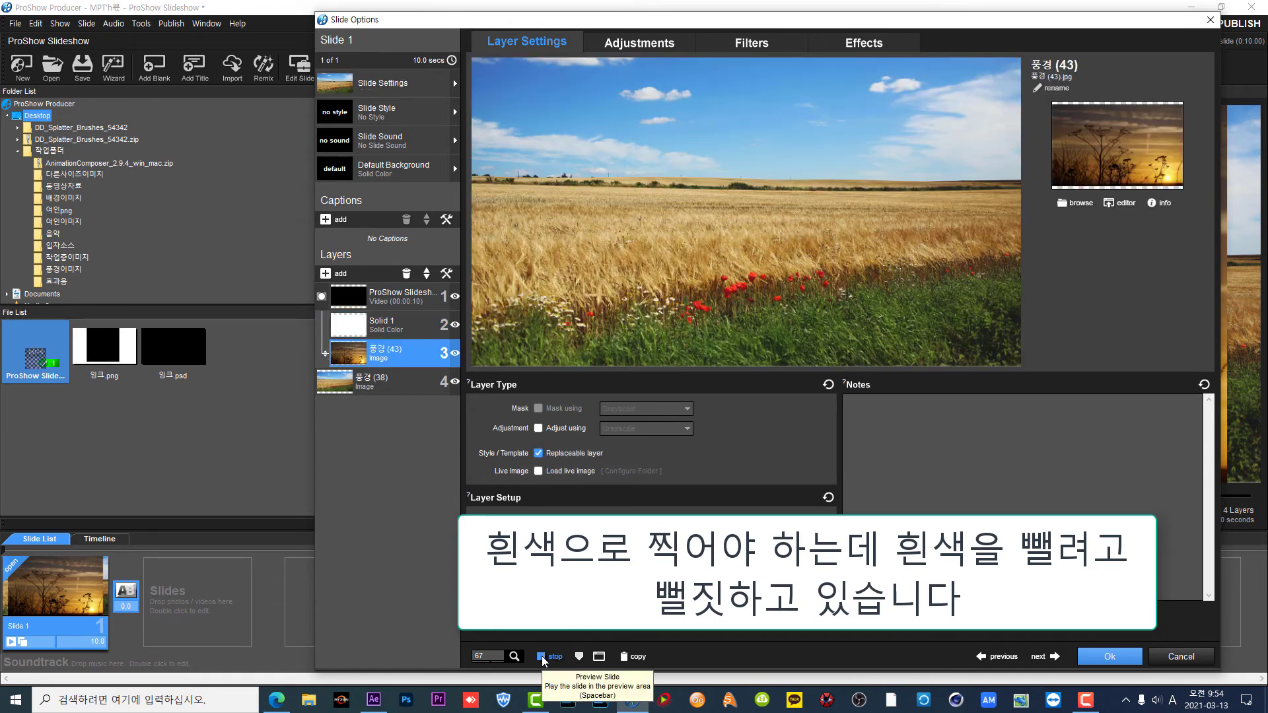
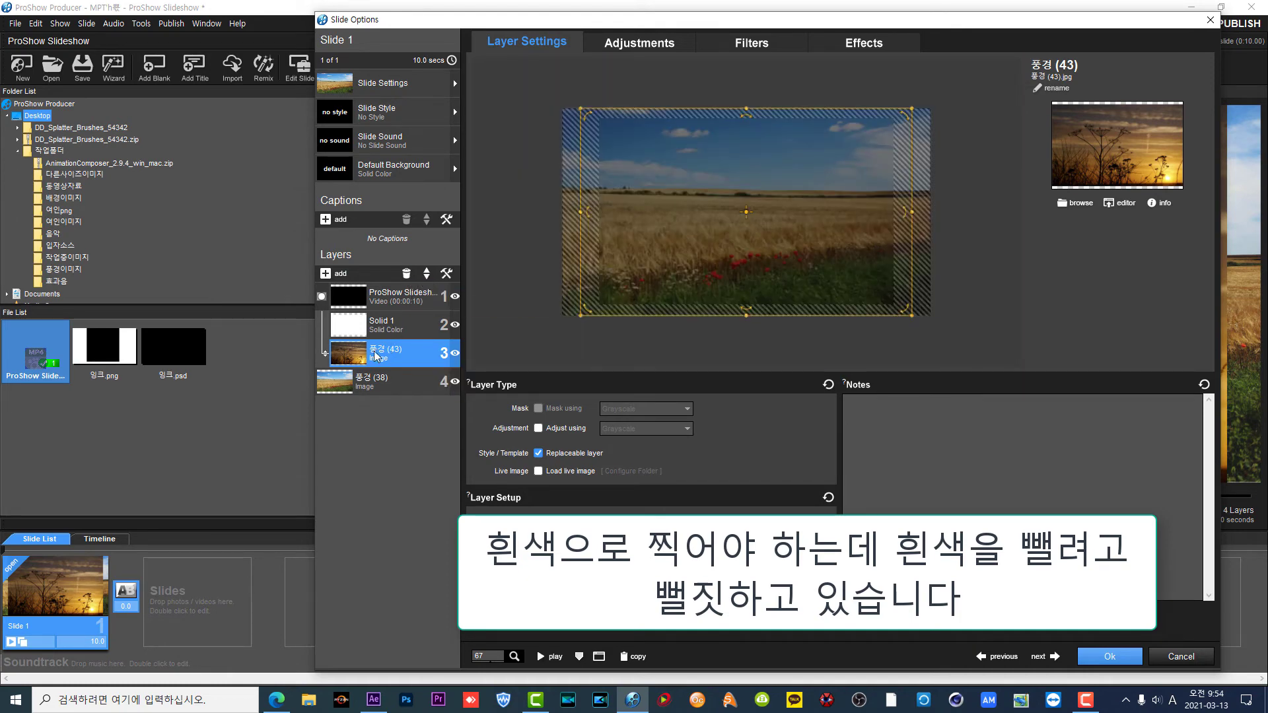
Step: Release 풍경 (43) from the mask, hide both landscape layers, and preview the video mask with Solid 1 alone
click(323, 349)
click(325, 326)
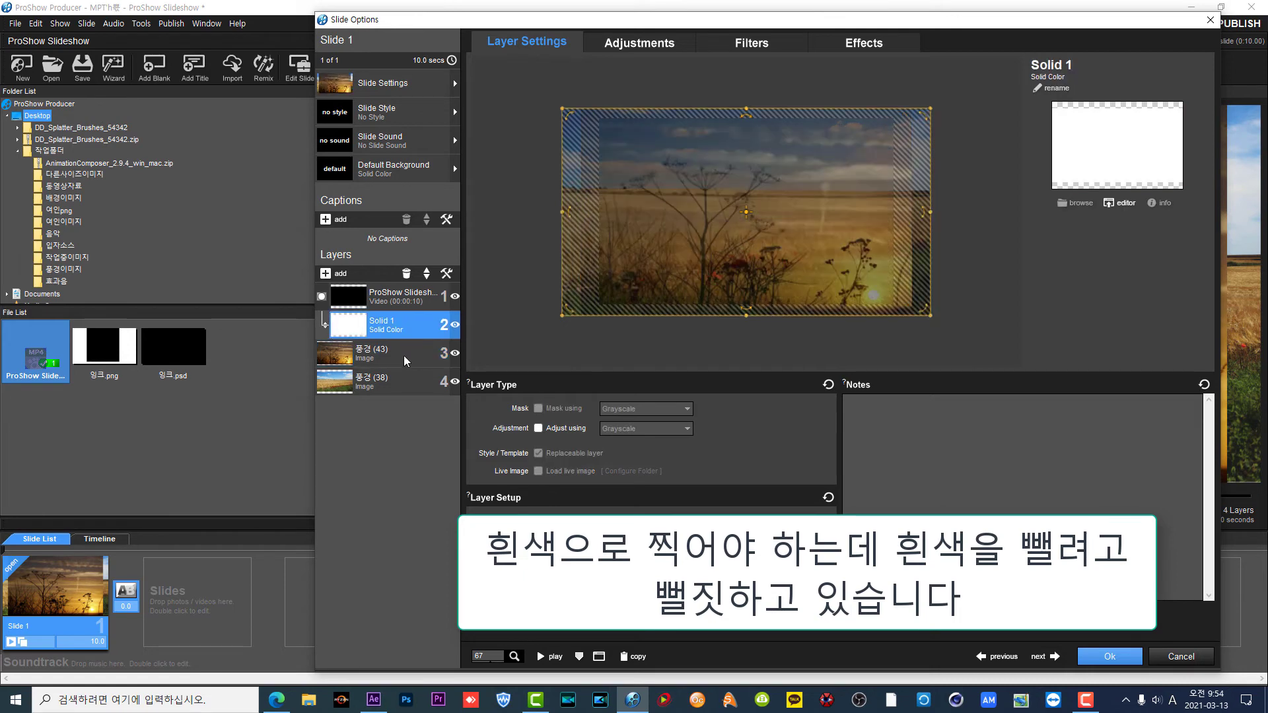
click(455, 353)
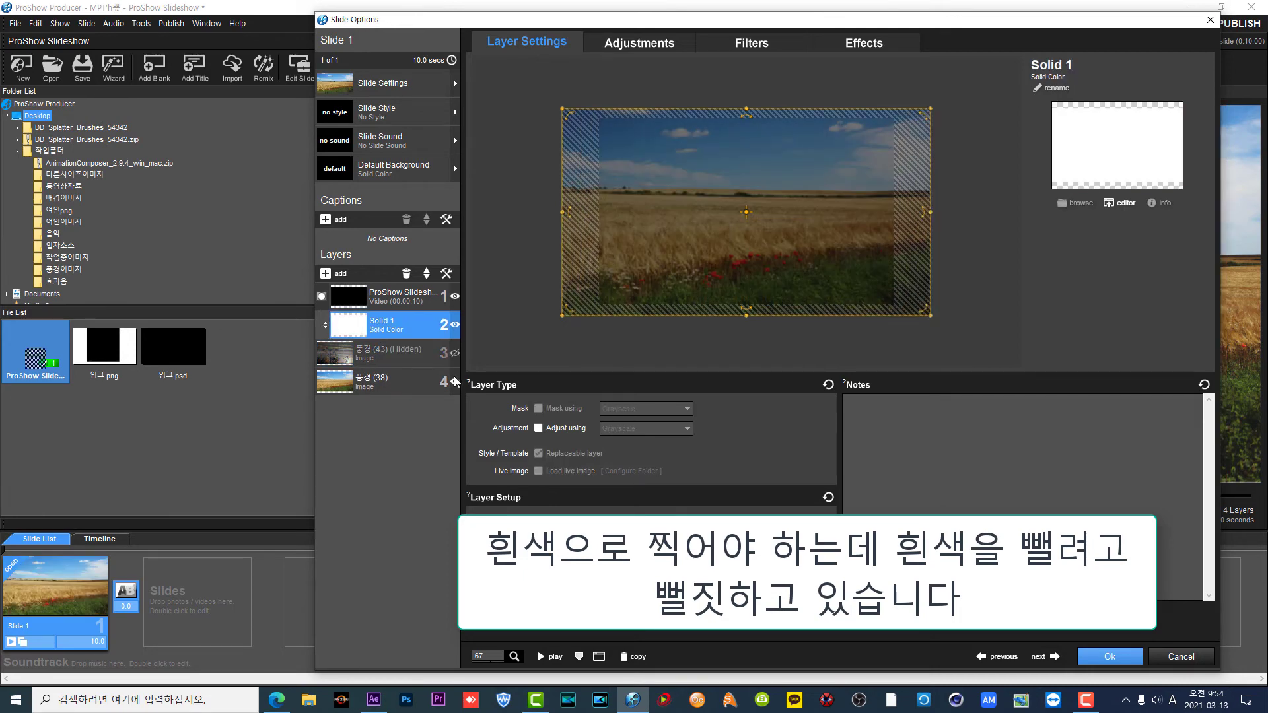
click(455, 382)
click(367, 305)
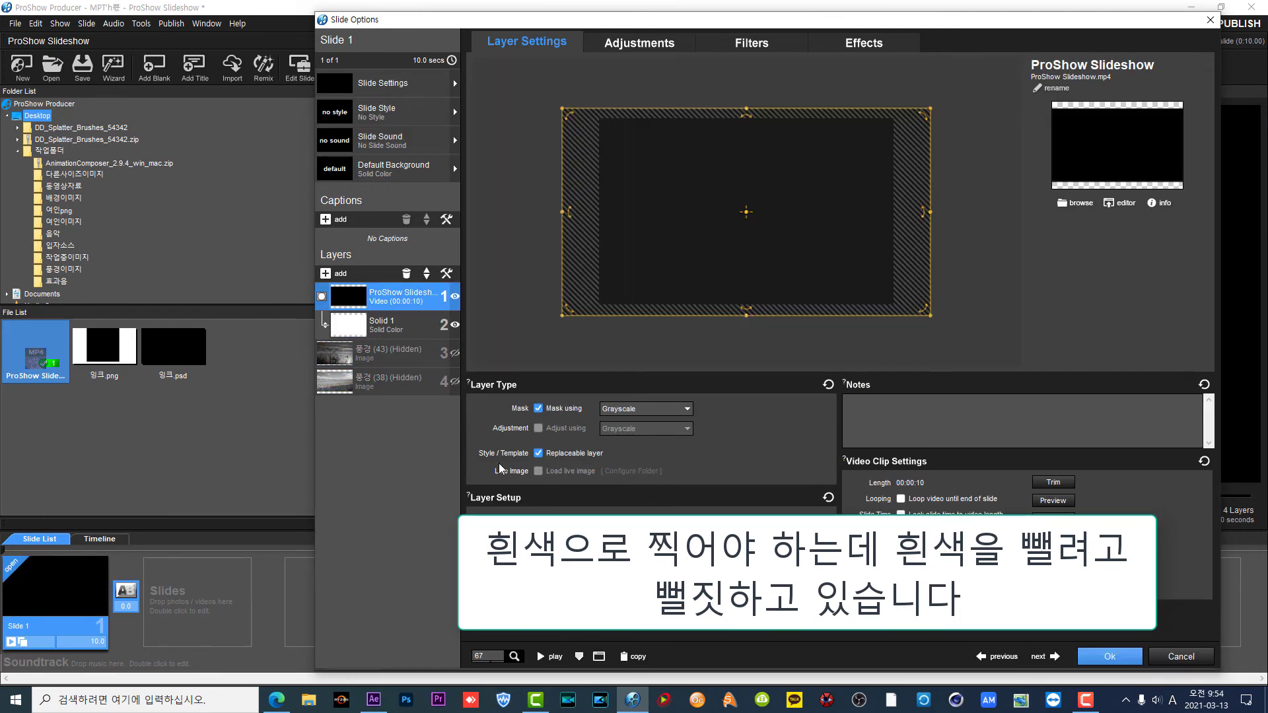
click(540, 657)
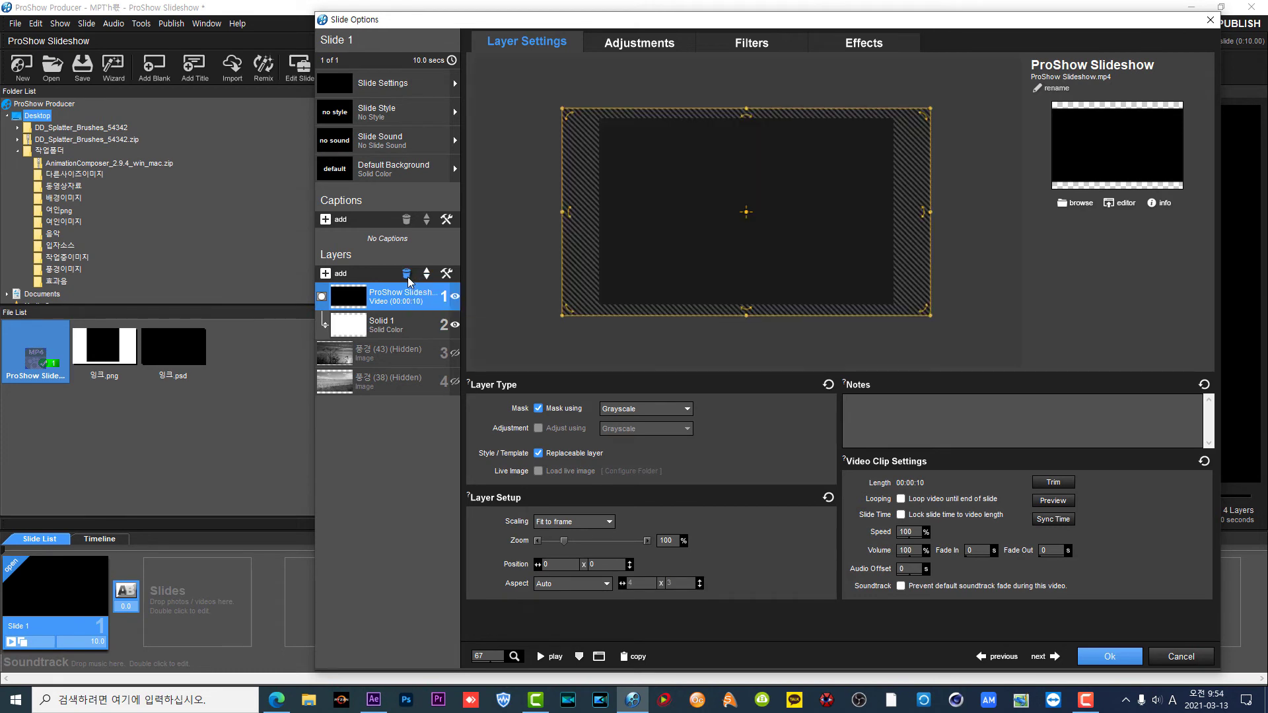
Step: Turn off the video layer's mask, close the slide options, and exit ProShow Producer without saving the show
click(538, 408)
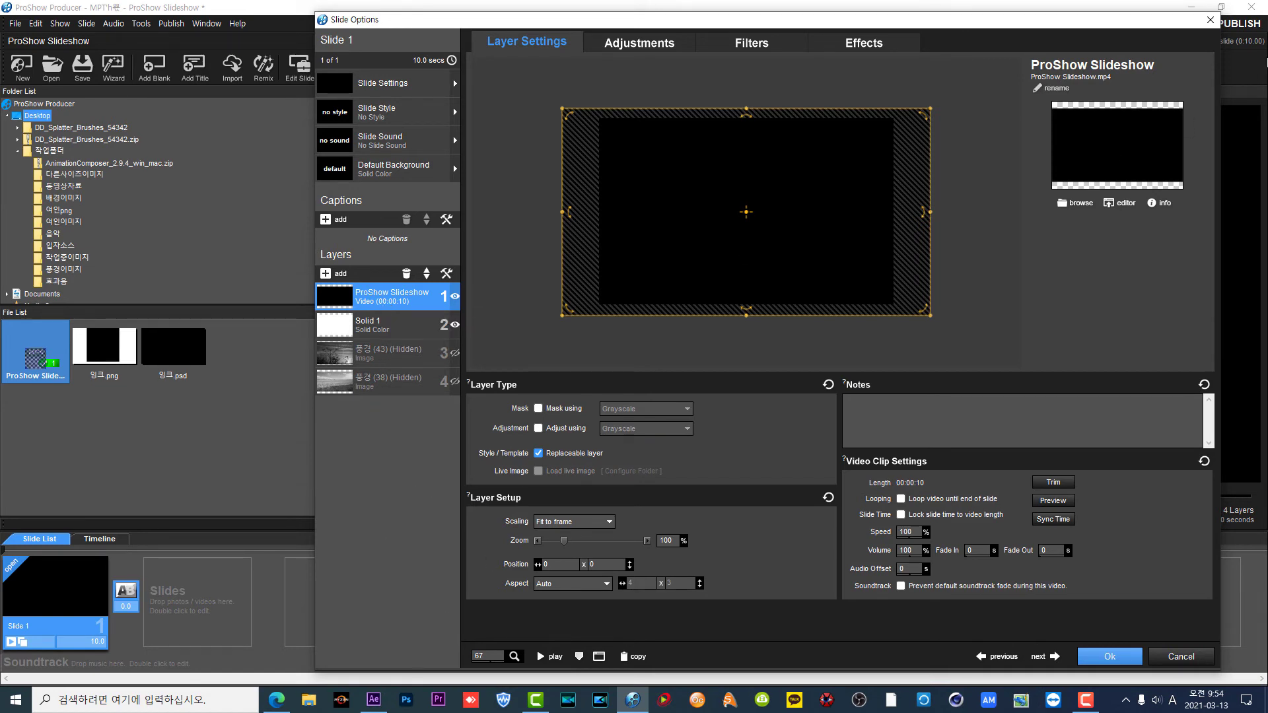
click(1211, 20)
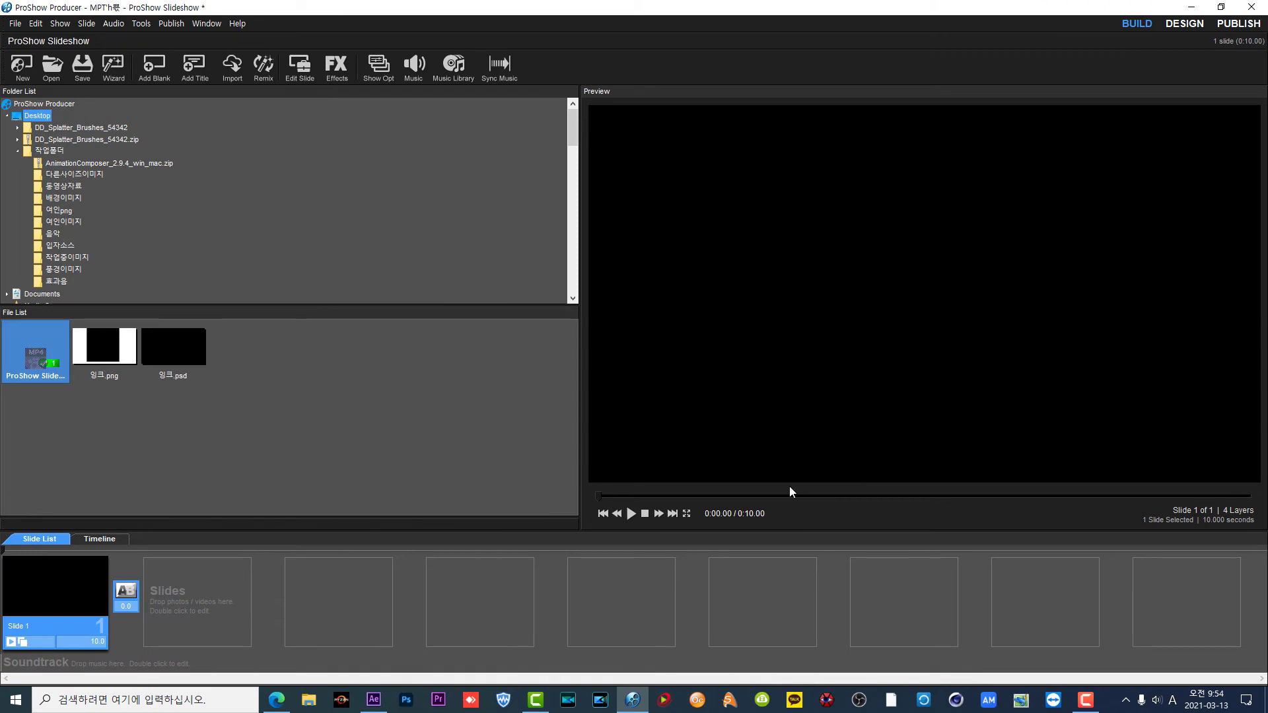
click(1251, 7)
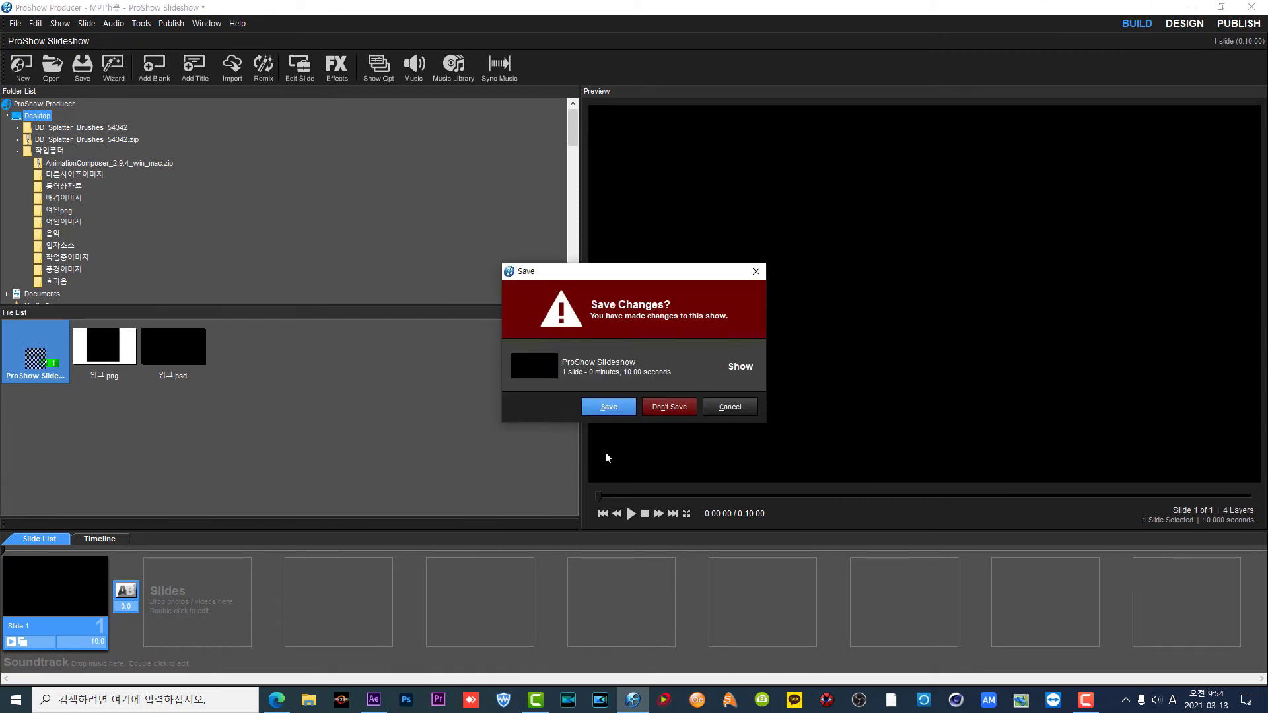
click(669, 407)
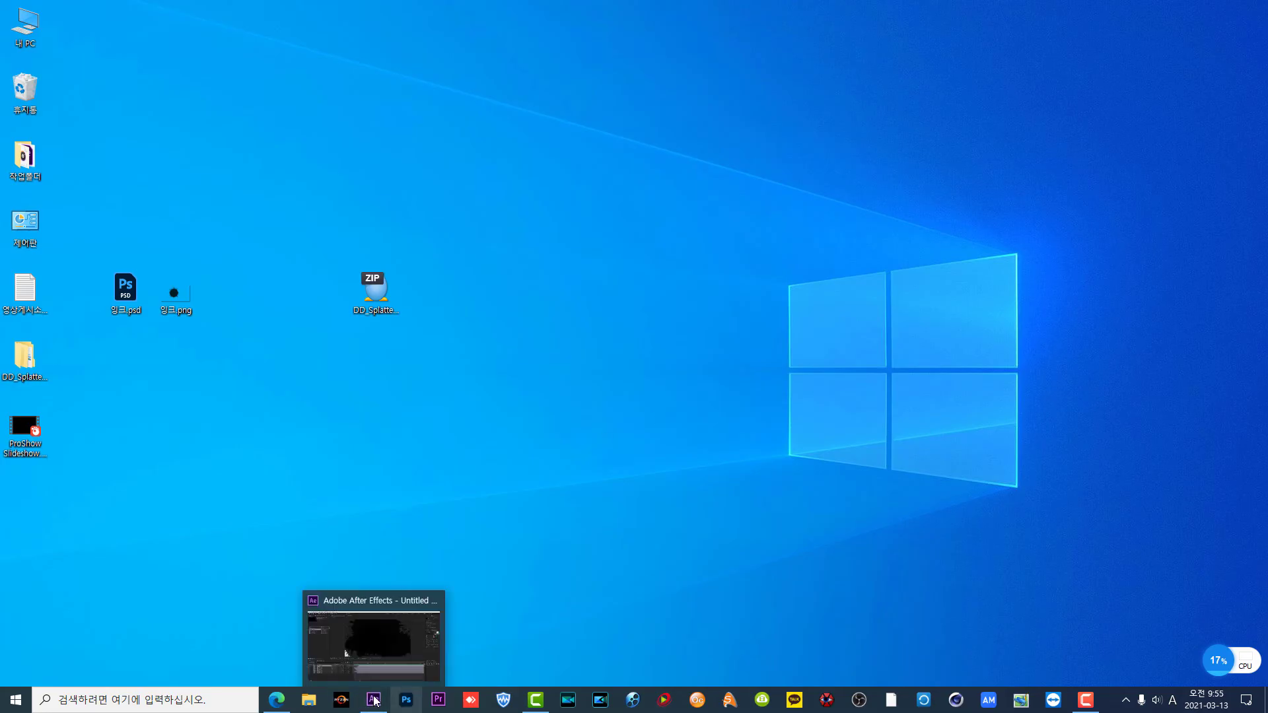
Step: In Photoshop, create a 1920 x 1080 px transparent document and stamp a white ink splatter near the canvas center with the 1200 px brush
click(408, 703)
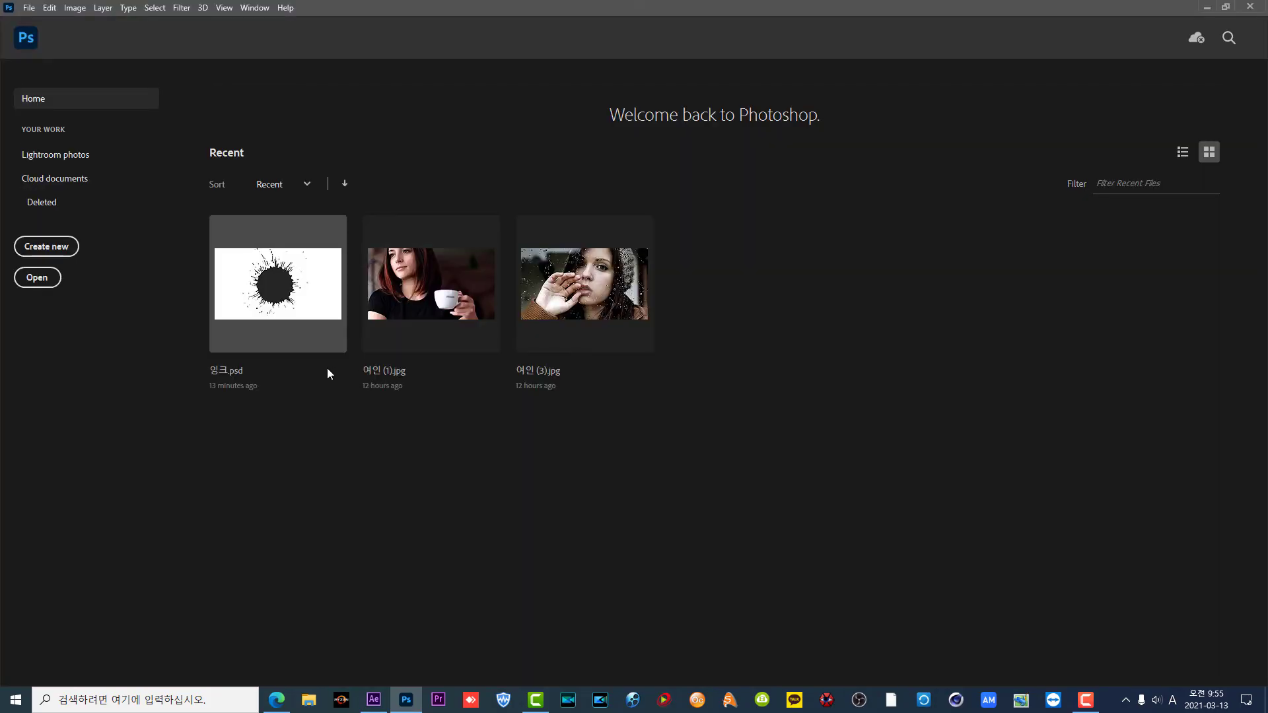
click(54, 254)
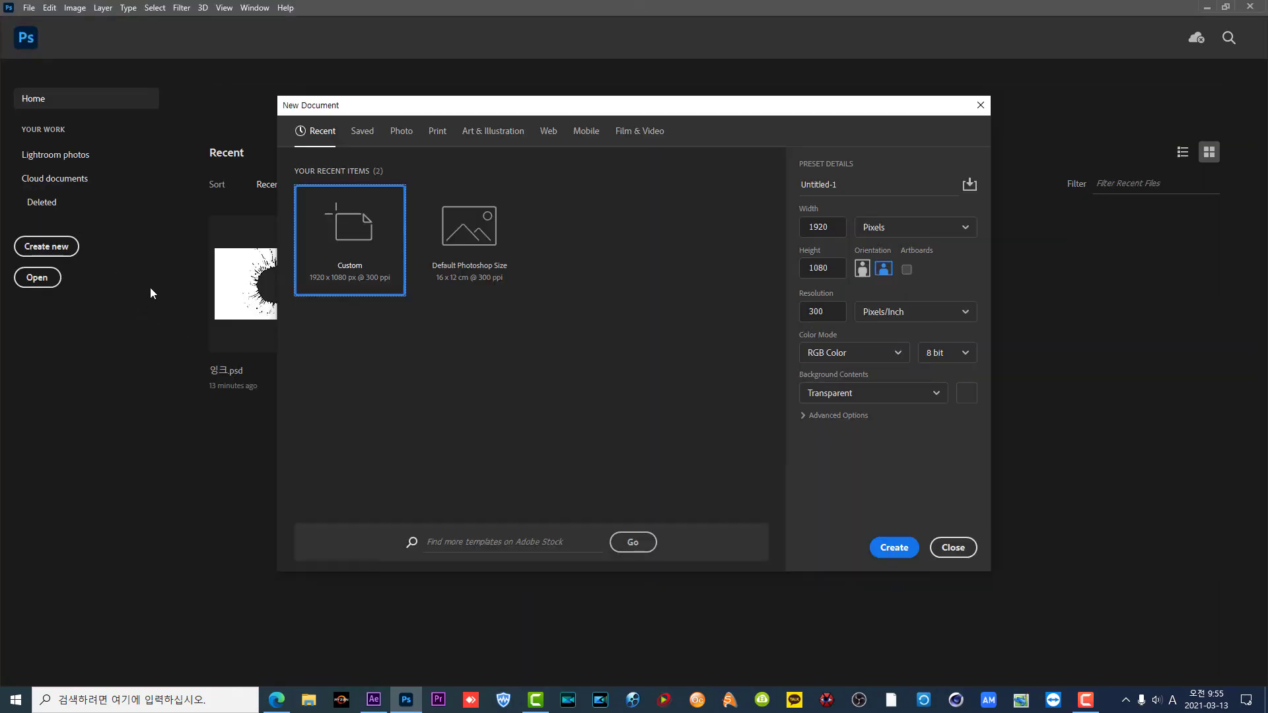
click(892, 552)
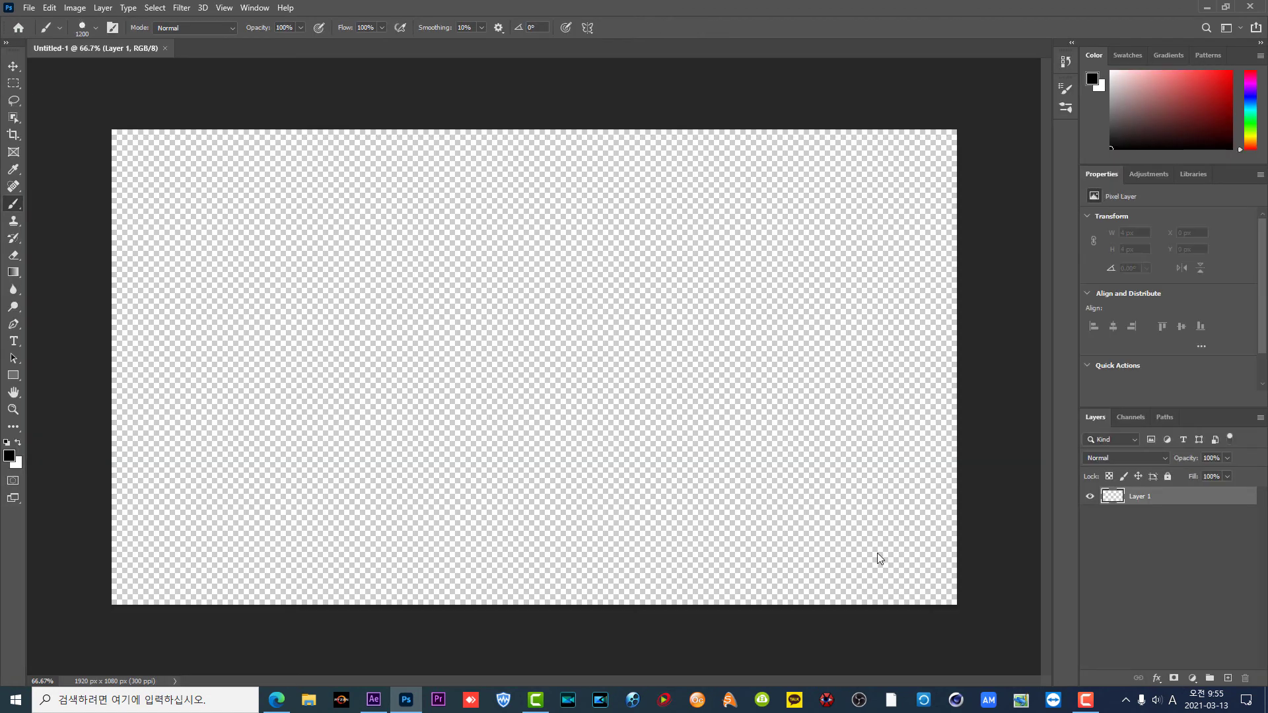
click(18, 443)
click(520, 313)
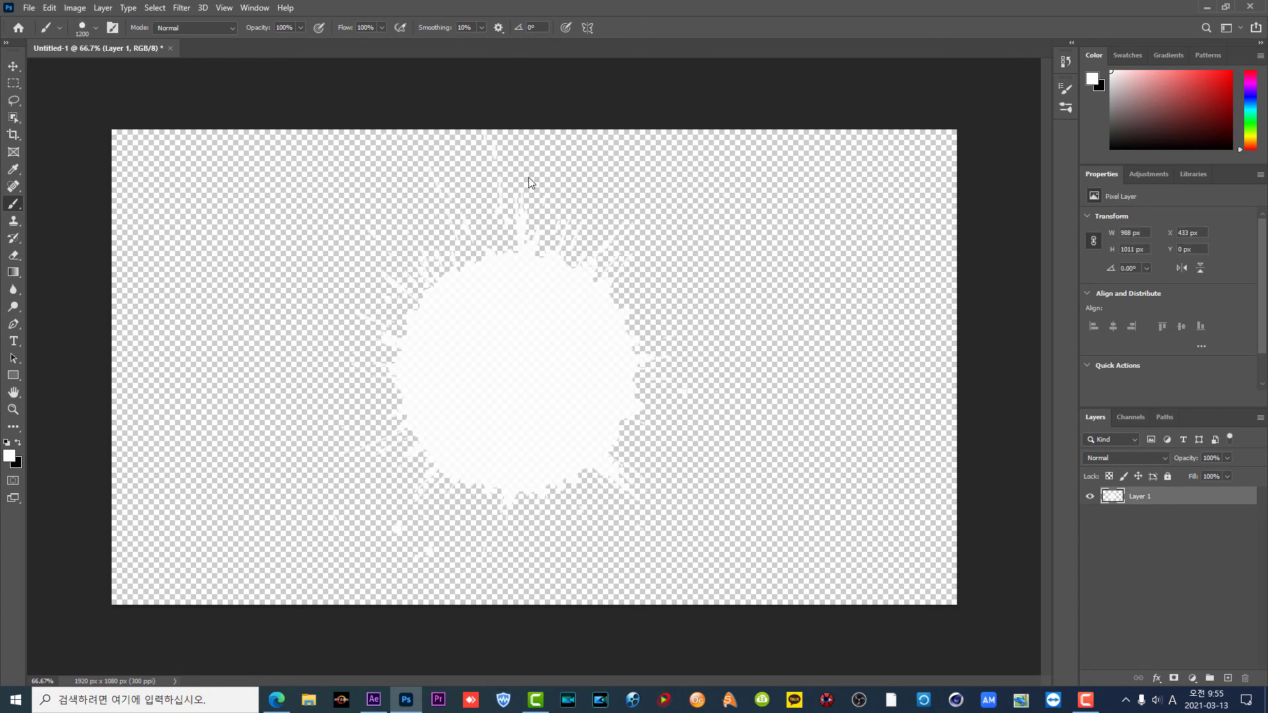
Step: Save the white ink splatter to the desktop as a PNG named 잉크1, using the large file size option
click(29, 8)
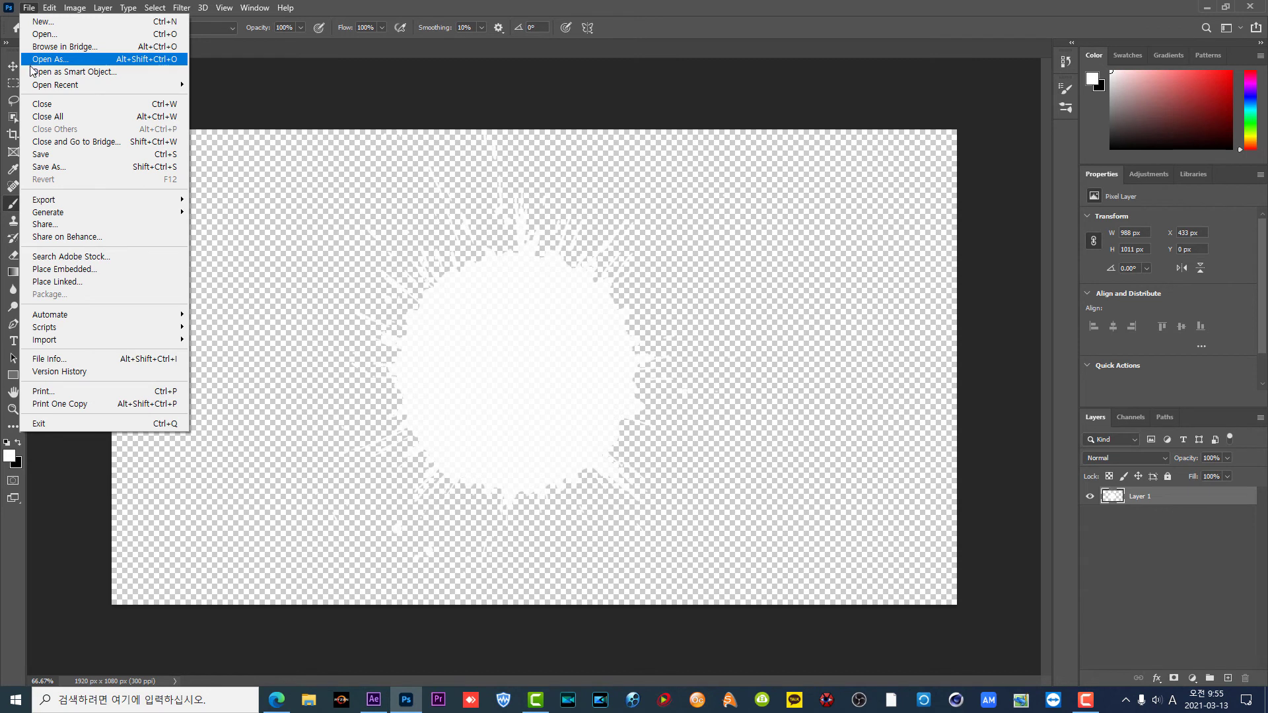
click(89, 168)
click(683, 465)
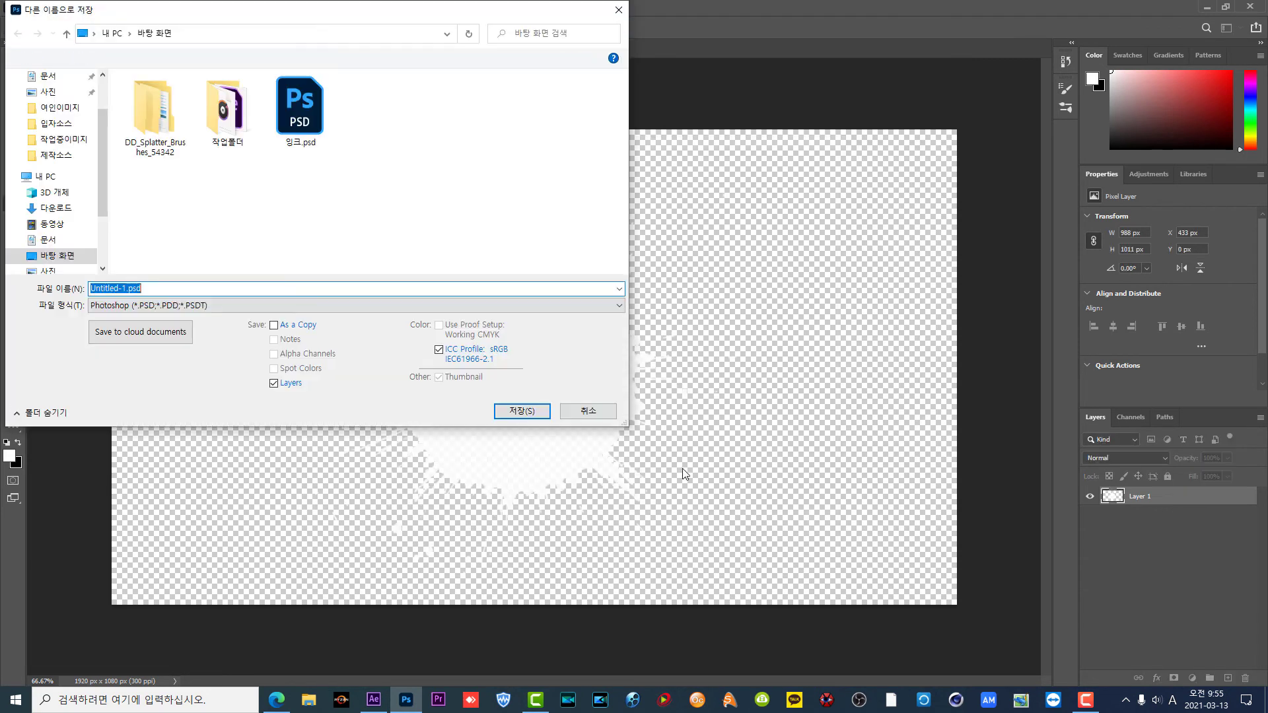
click(332, 308)
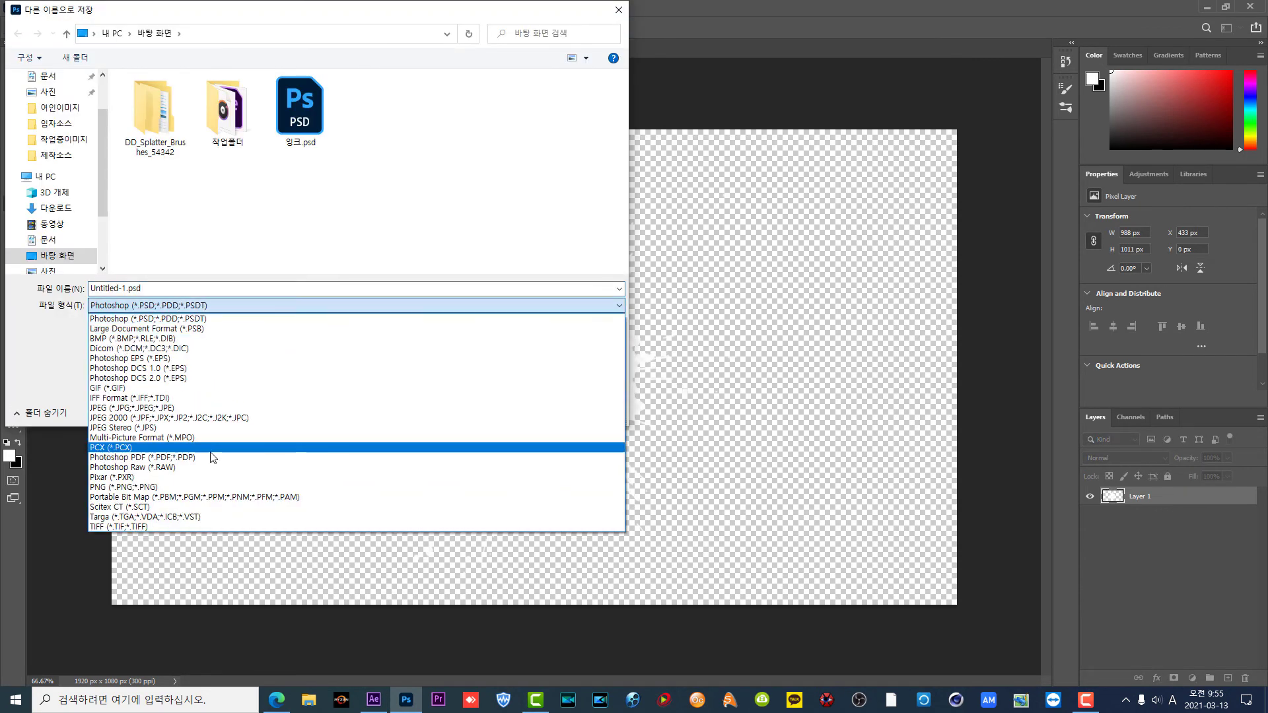
click(204, 487)
click(151, 292)
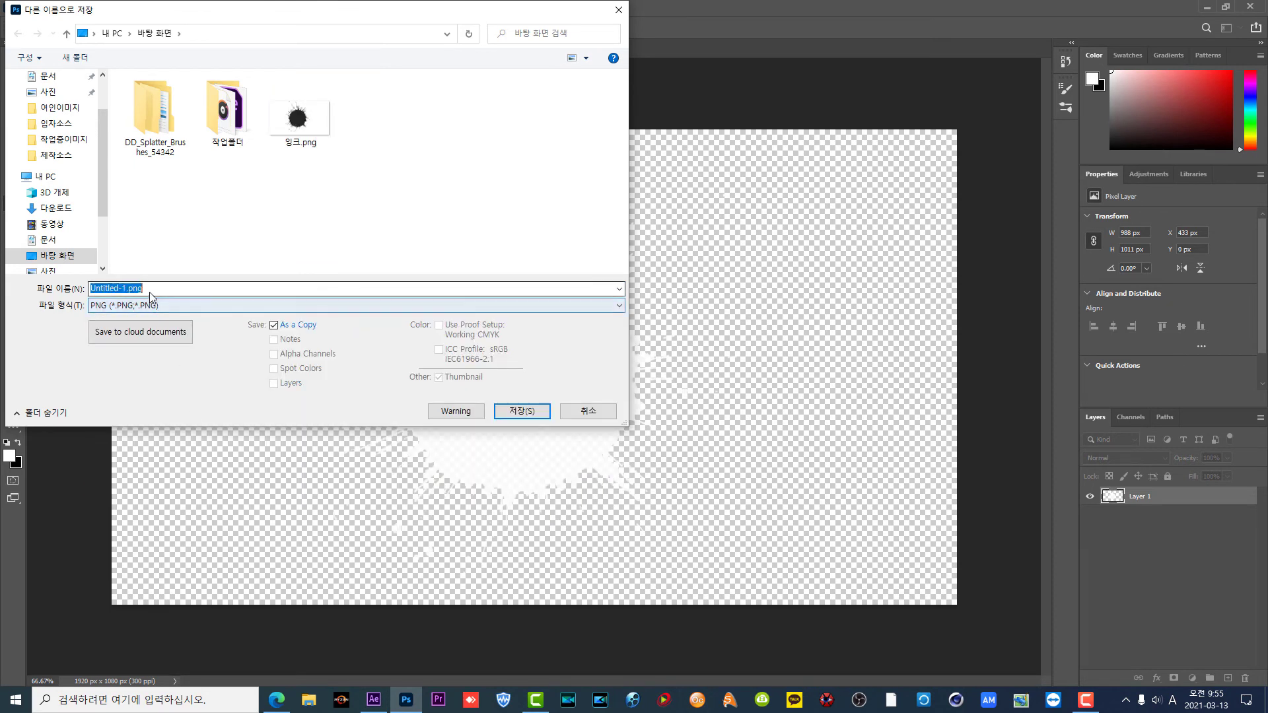
text(d)
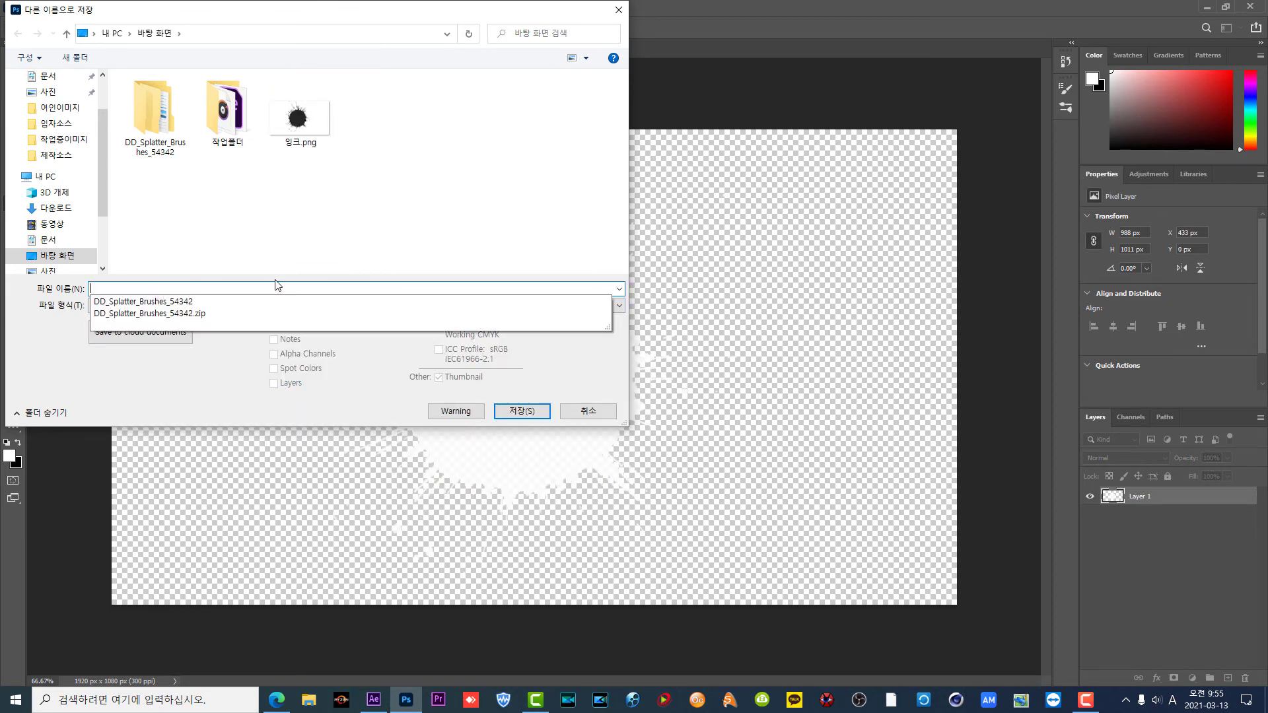
key(Hangul)
text(잉크1)
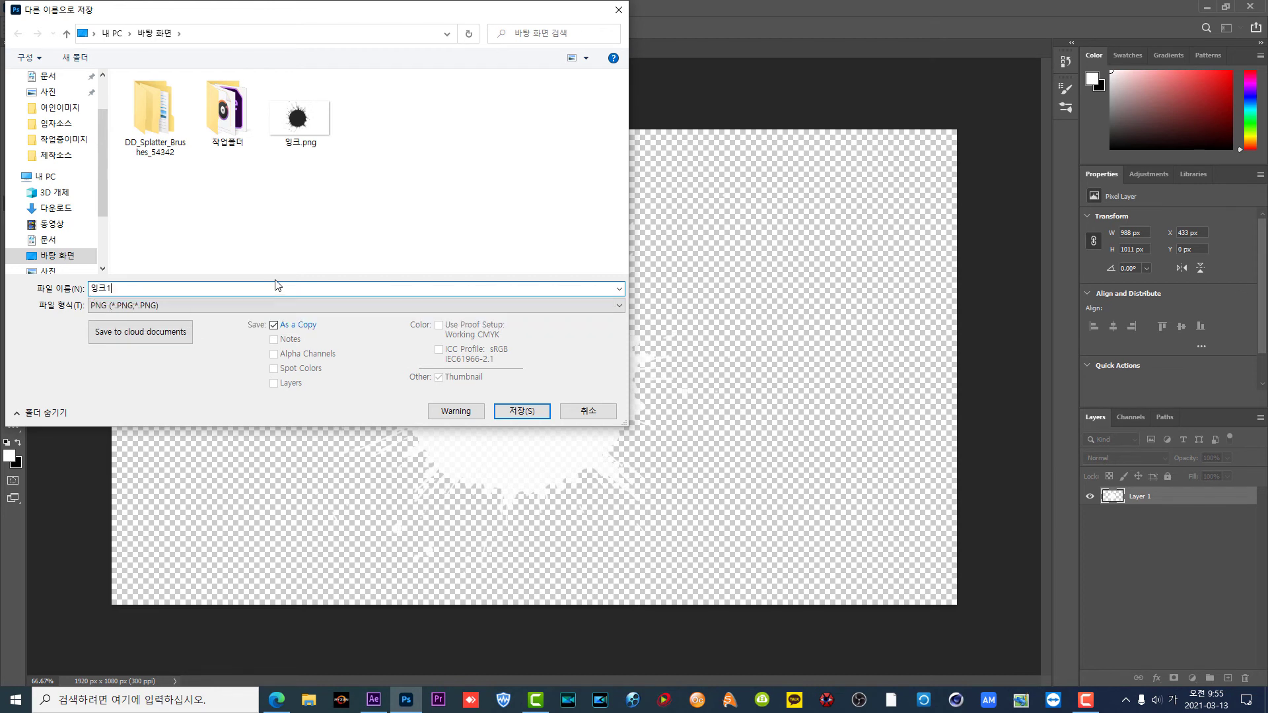
click(536, 415)
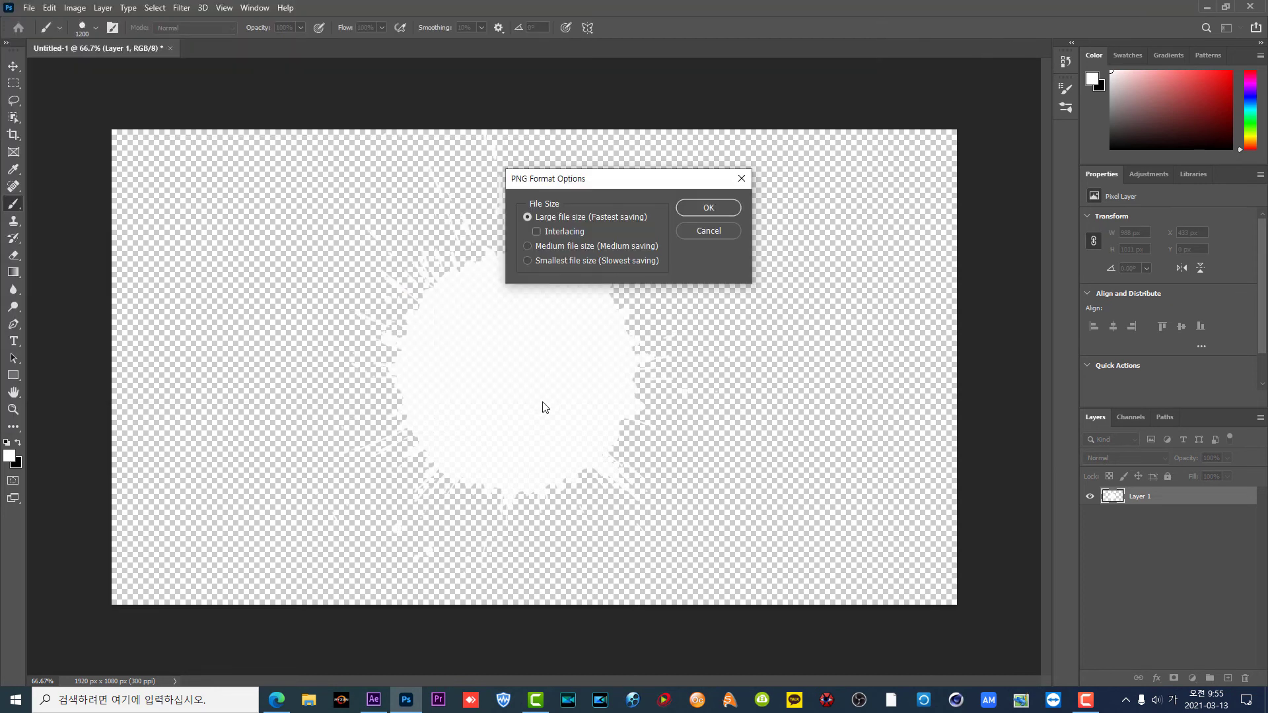
click(719, 204)
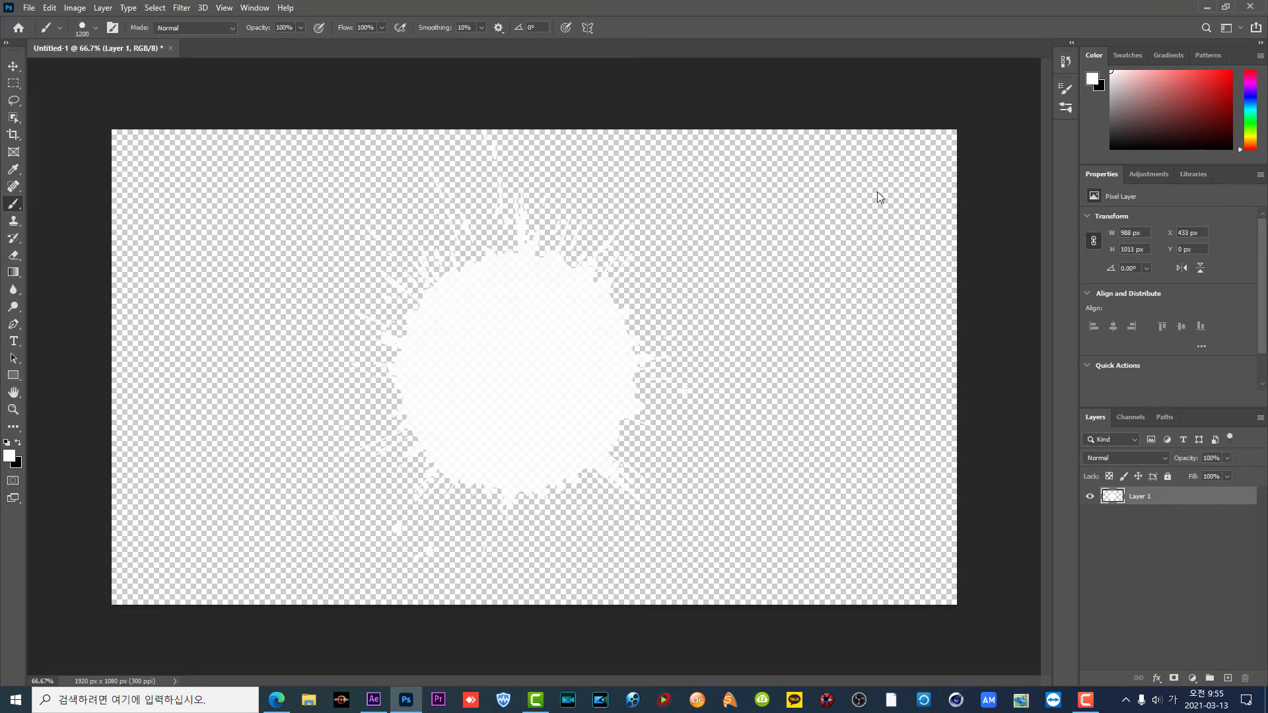
Step: Switch to ProShow Producer and add a blank slide with a 10-second duration and a 0-second transition
click(1207, 8)
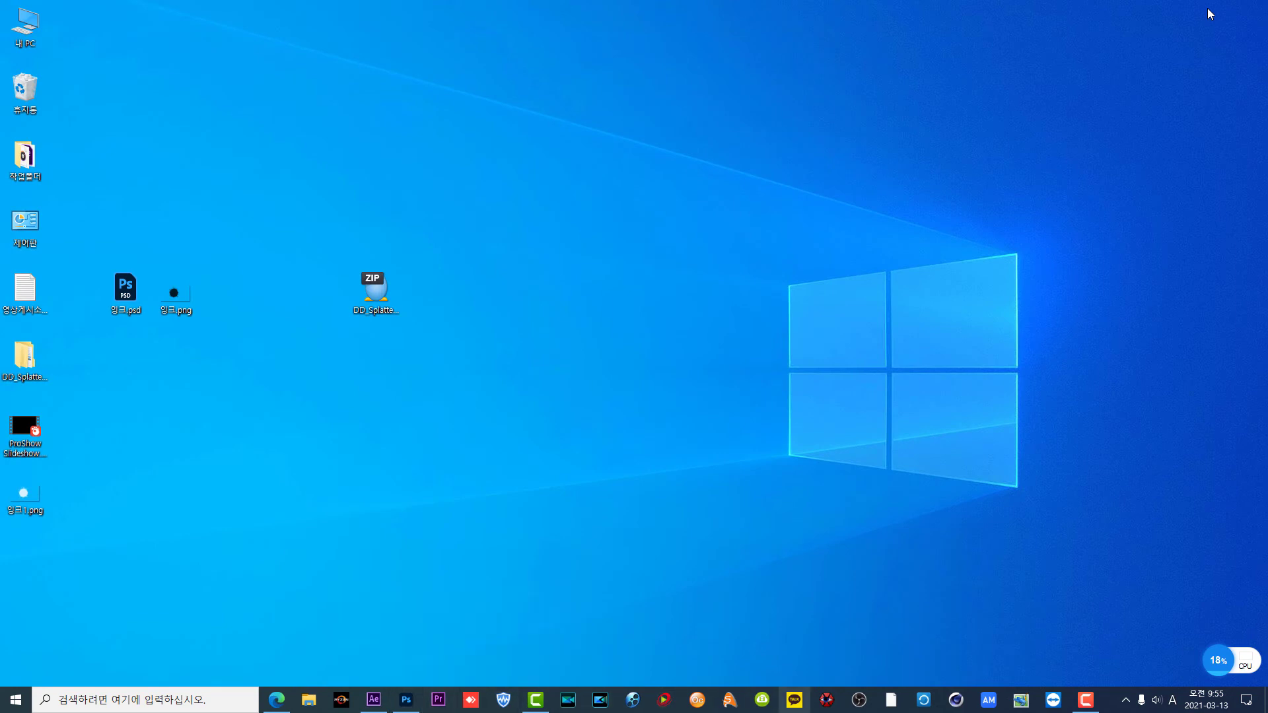
click(634, 702)
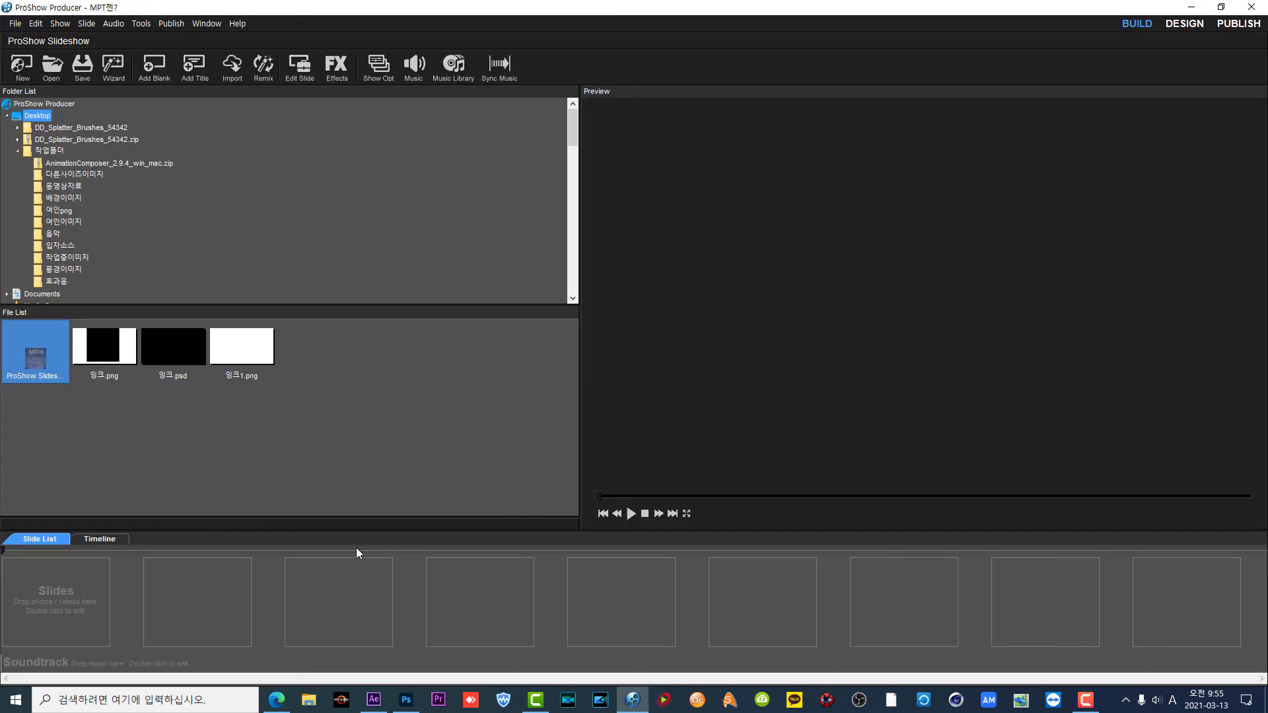
click(163, 78)
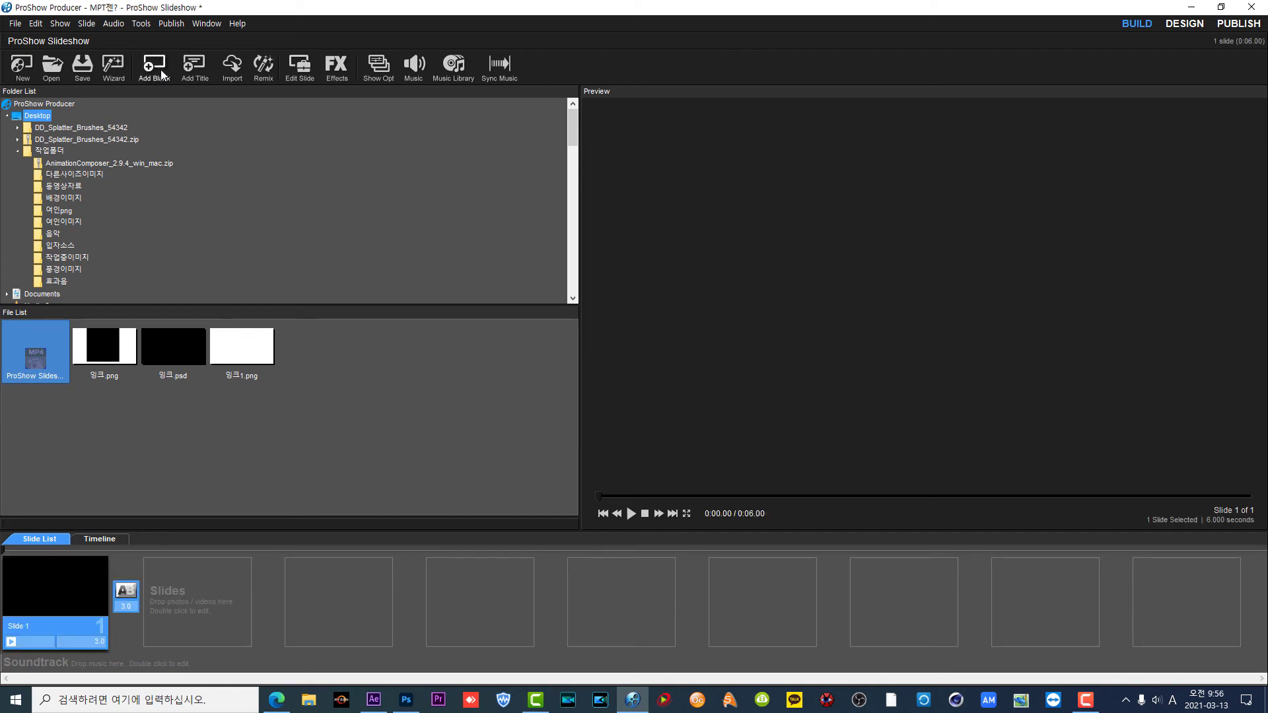
click(105, 641)
text(10)
key(Return)
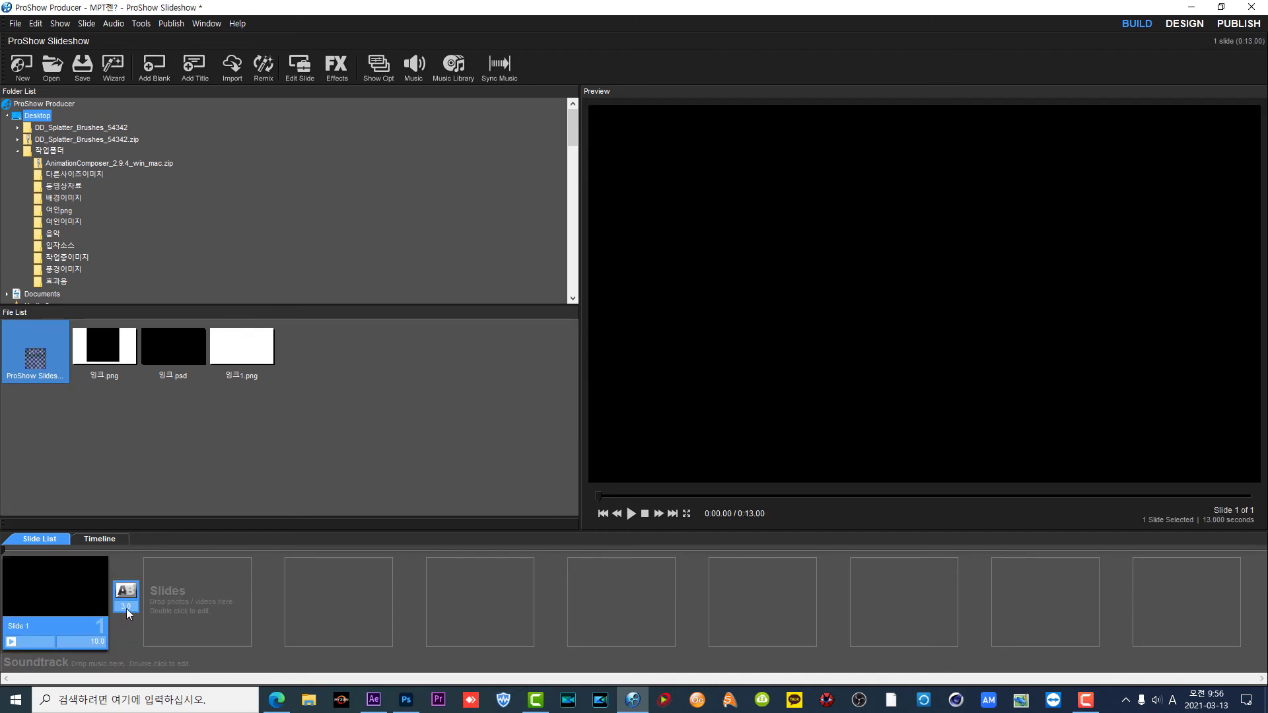
text(0)
key(Return)
Step: Add 잉크1.png as a layer on slide 1 and insert two keyframes between its start and end keyframes
double_click(74, 585)
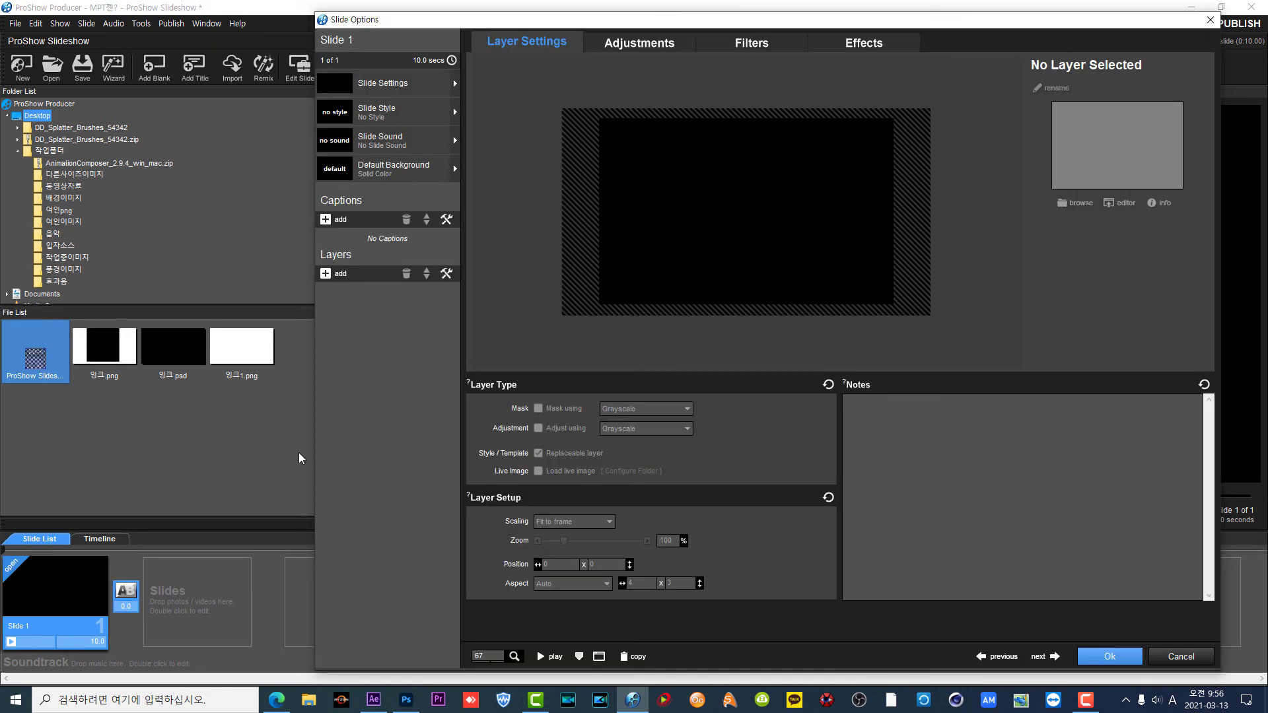
drag(248, 339, 395, 343)
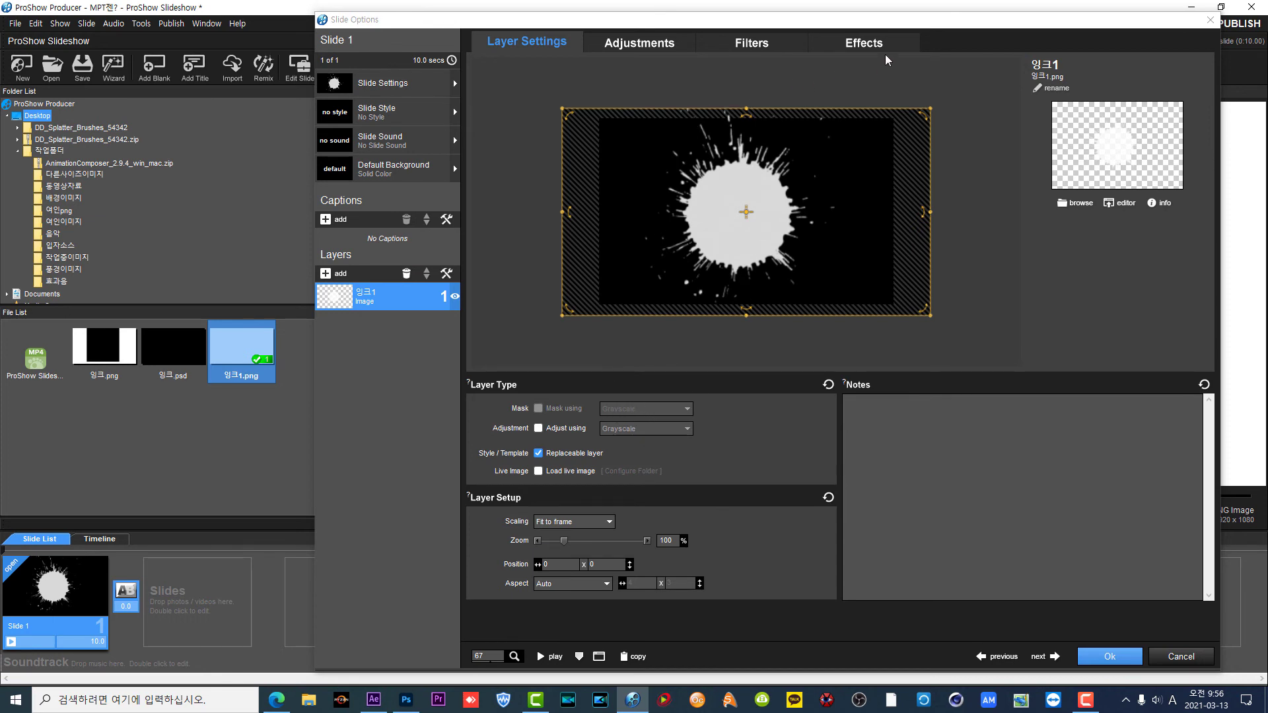
click(869, 46)
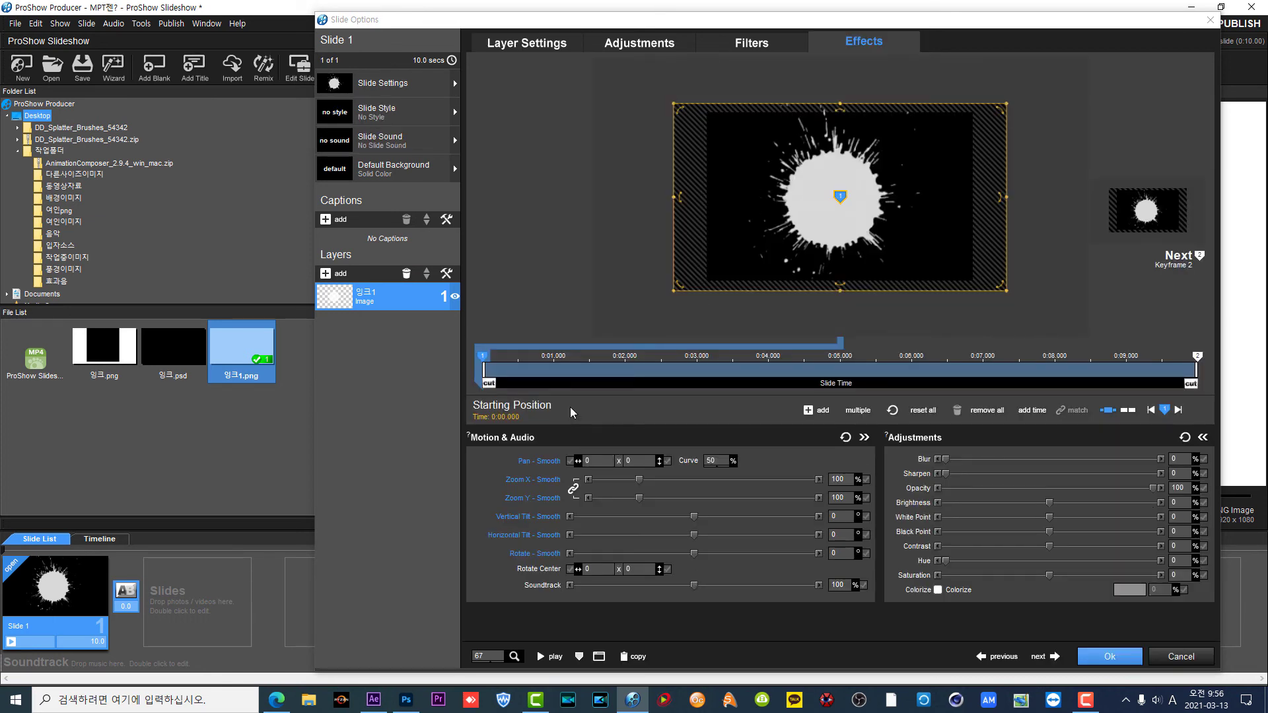
right_click(646, 371)
click(667, 395)
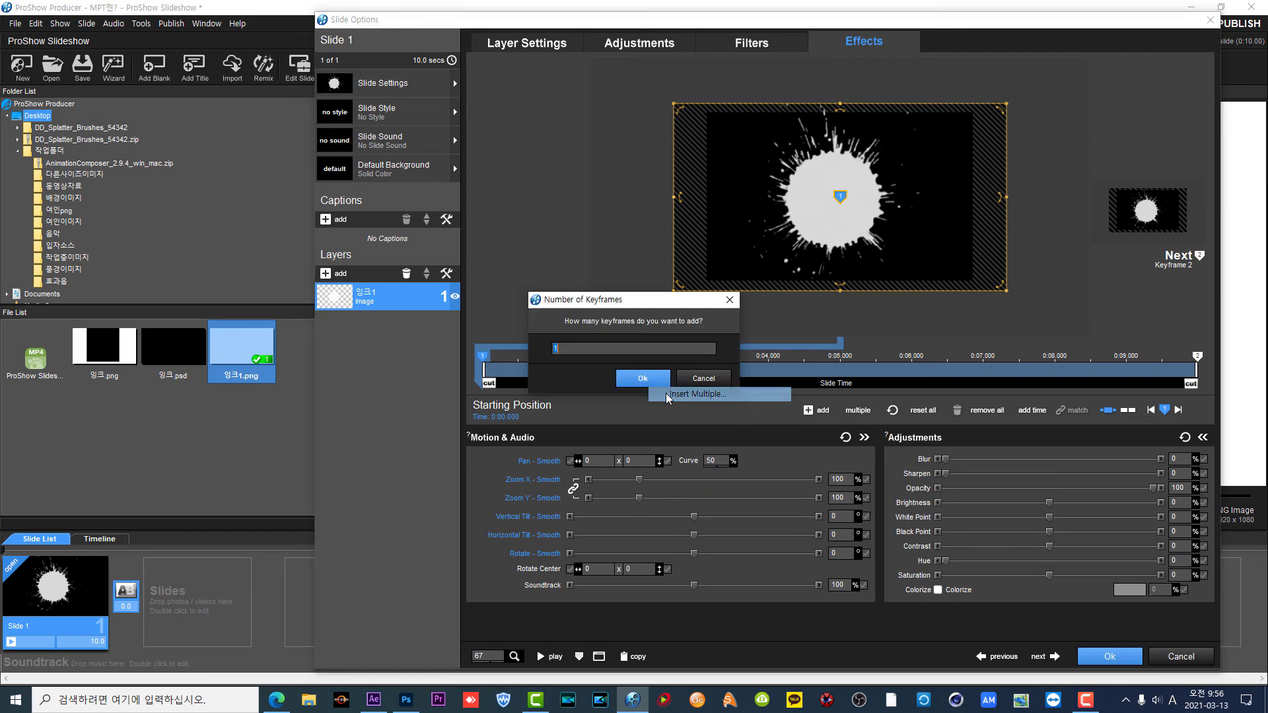
text(2)
key(Return)
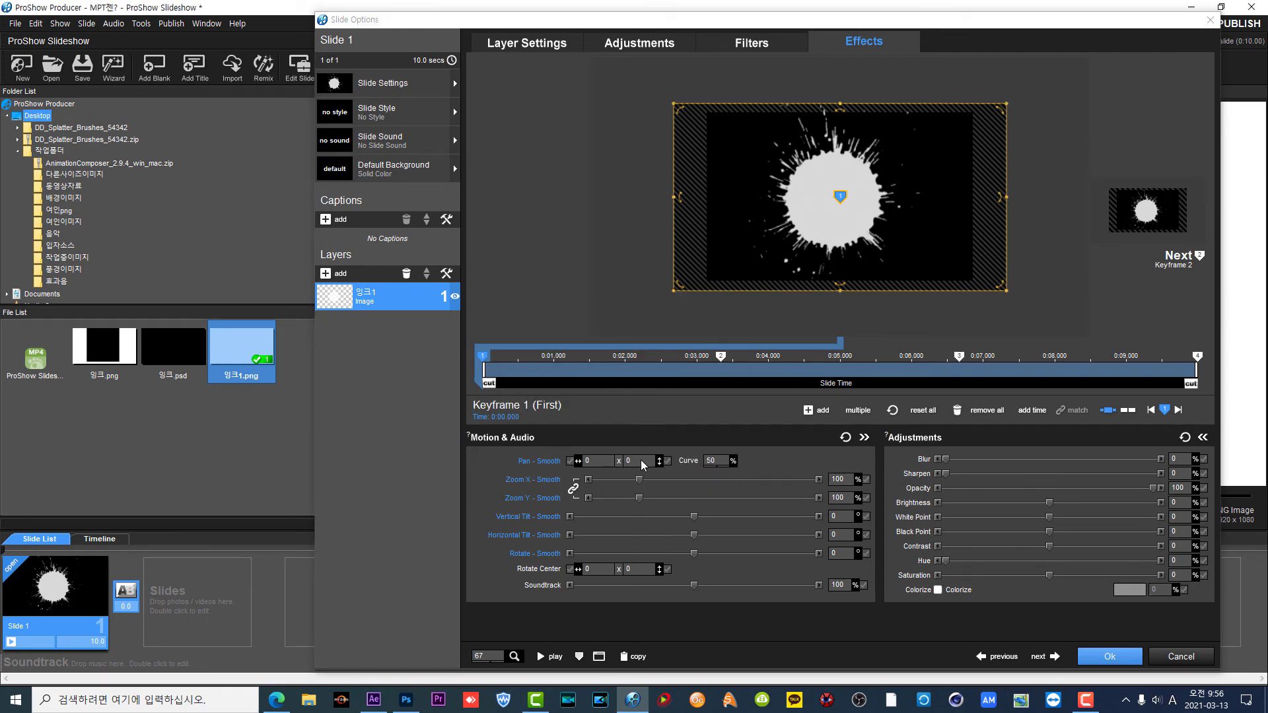
Step: Set the 잉크1 layer's zoom to 0% at keyframe 1, 50% at keyframes 2 and 3, and 486% at keyframe 4
double_click(837, 480)
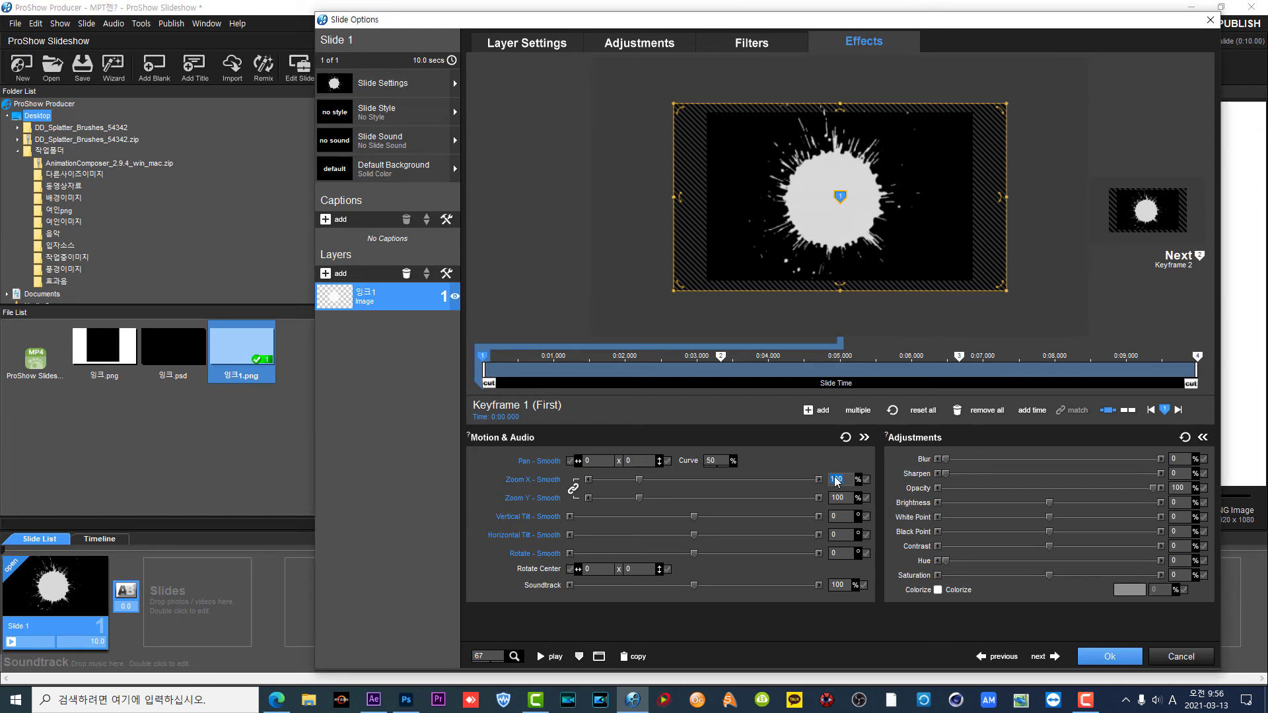
text(0)
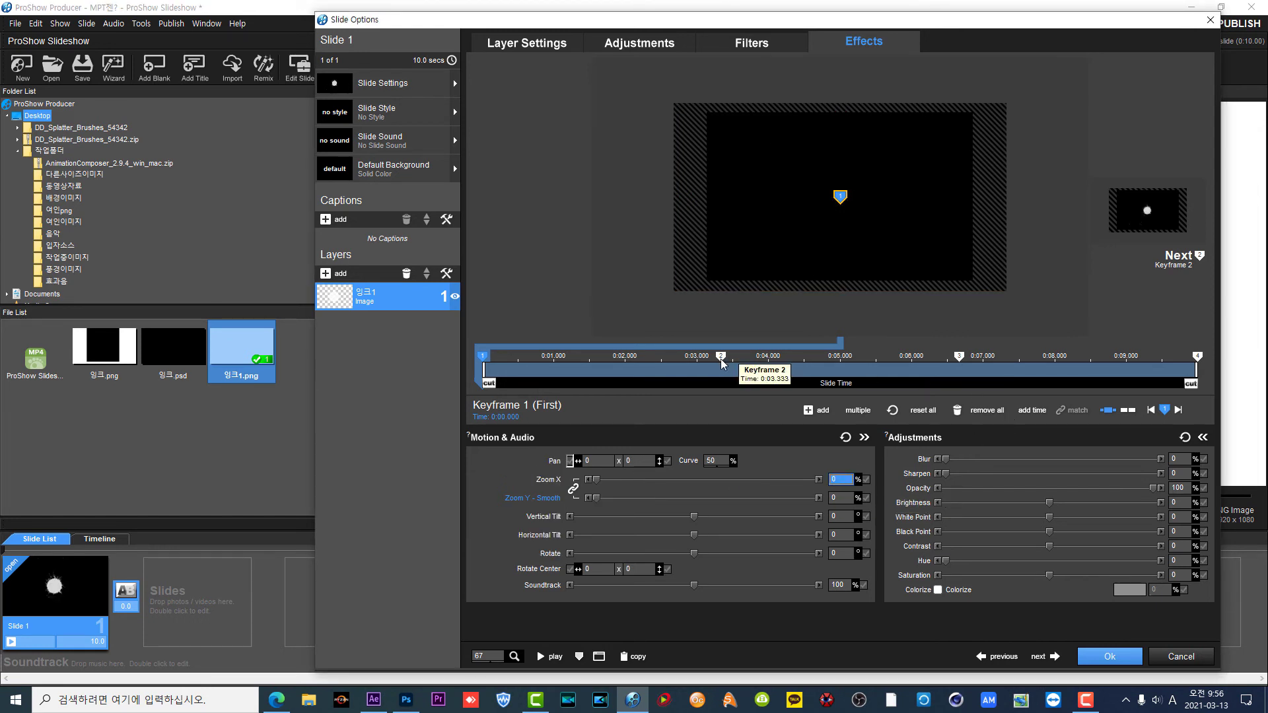
click(720, 358)
double_click(844, 480)
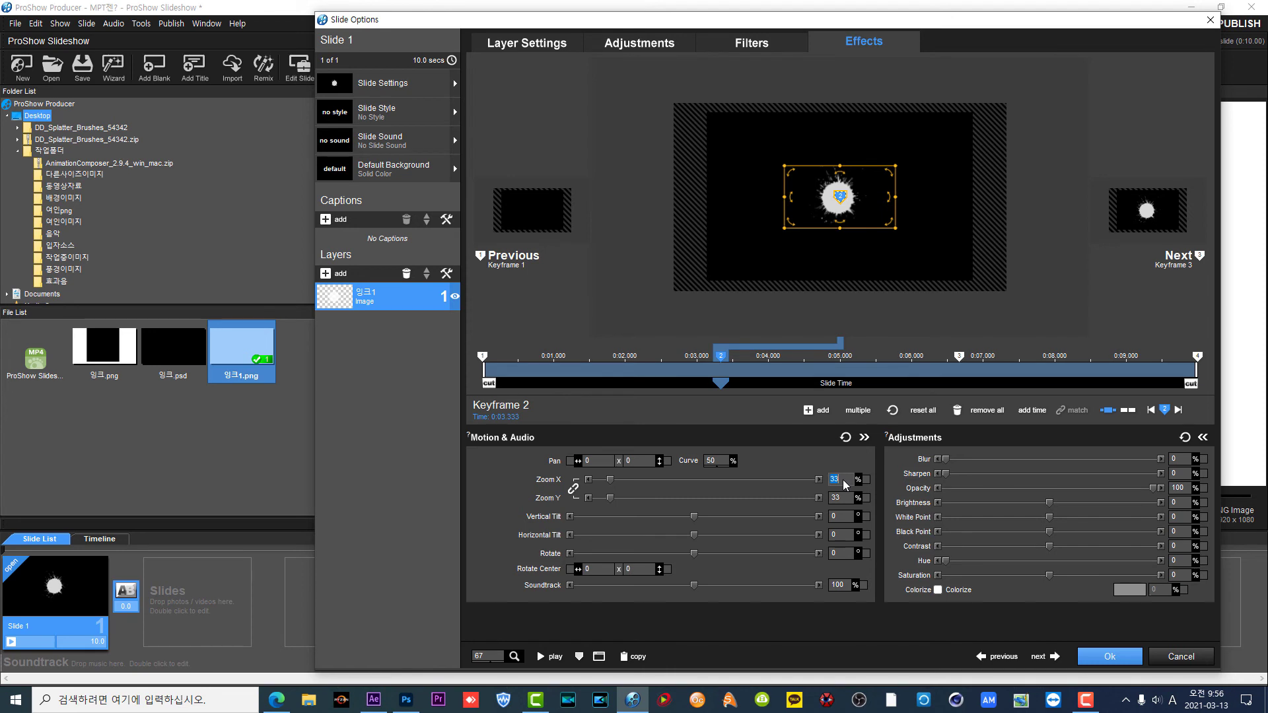
text(50)
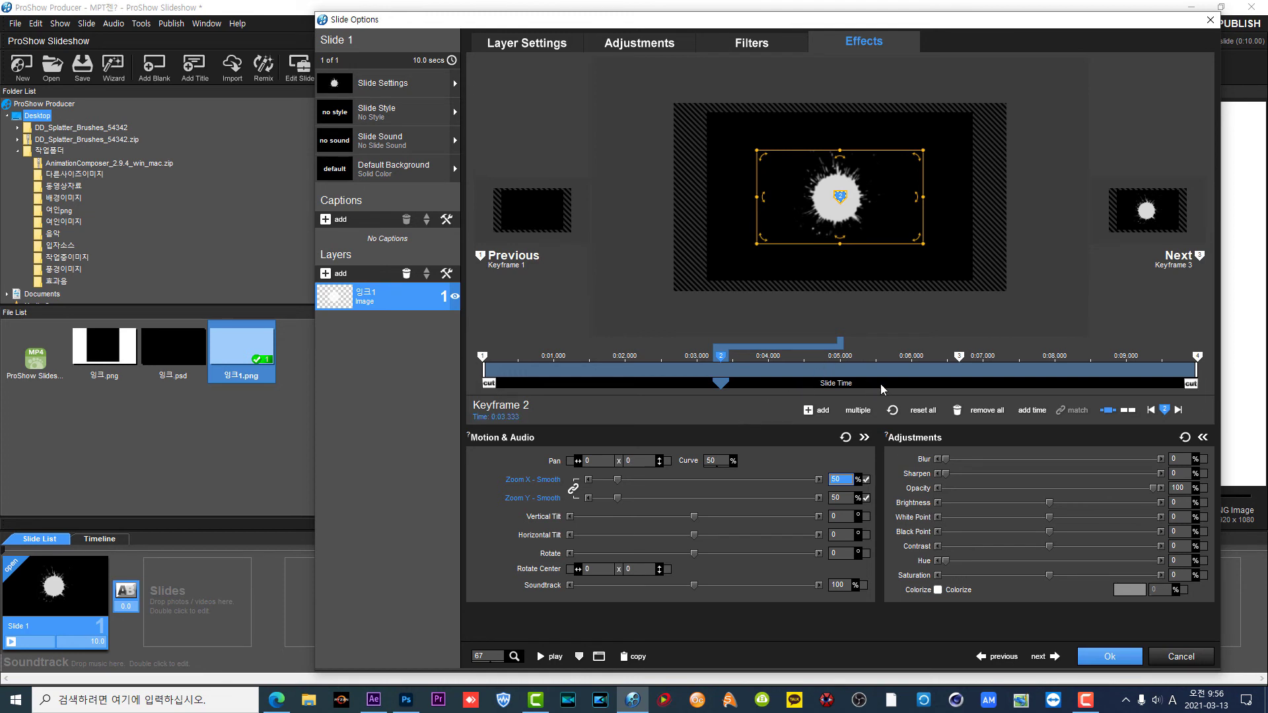
click(961, 357)
double_click(844, 482)
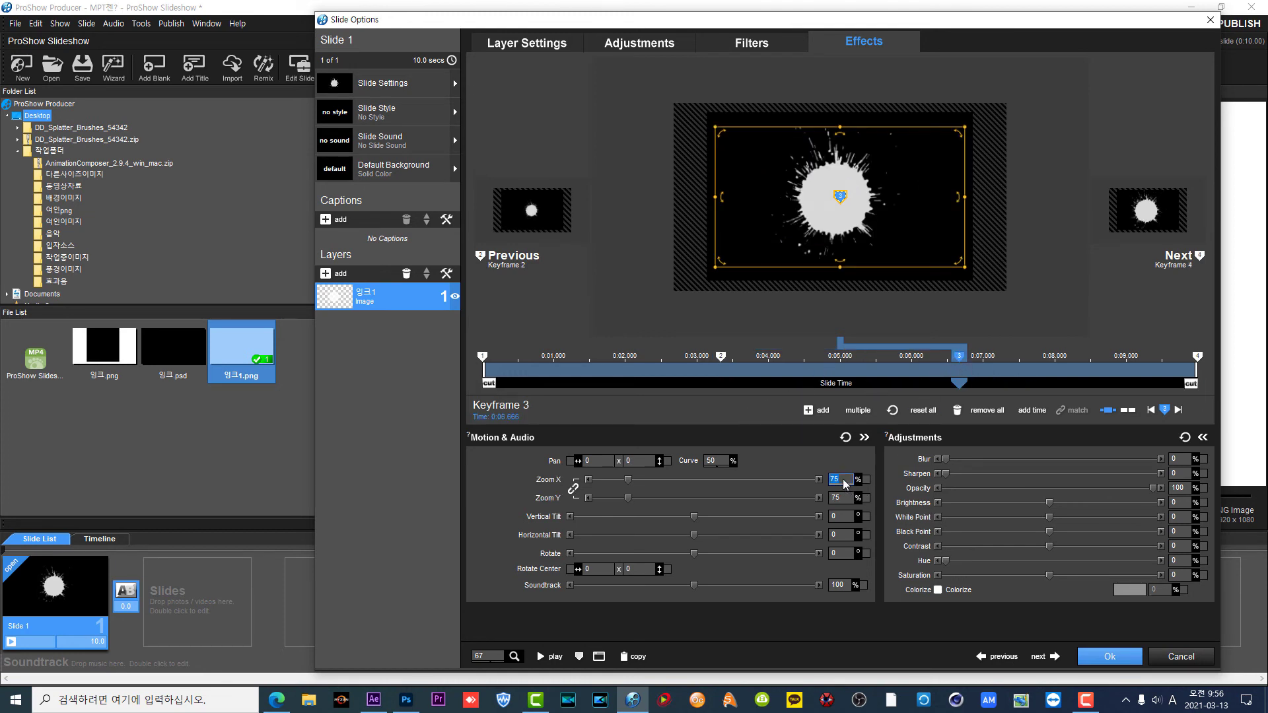
text(50)
key(Return)
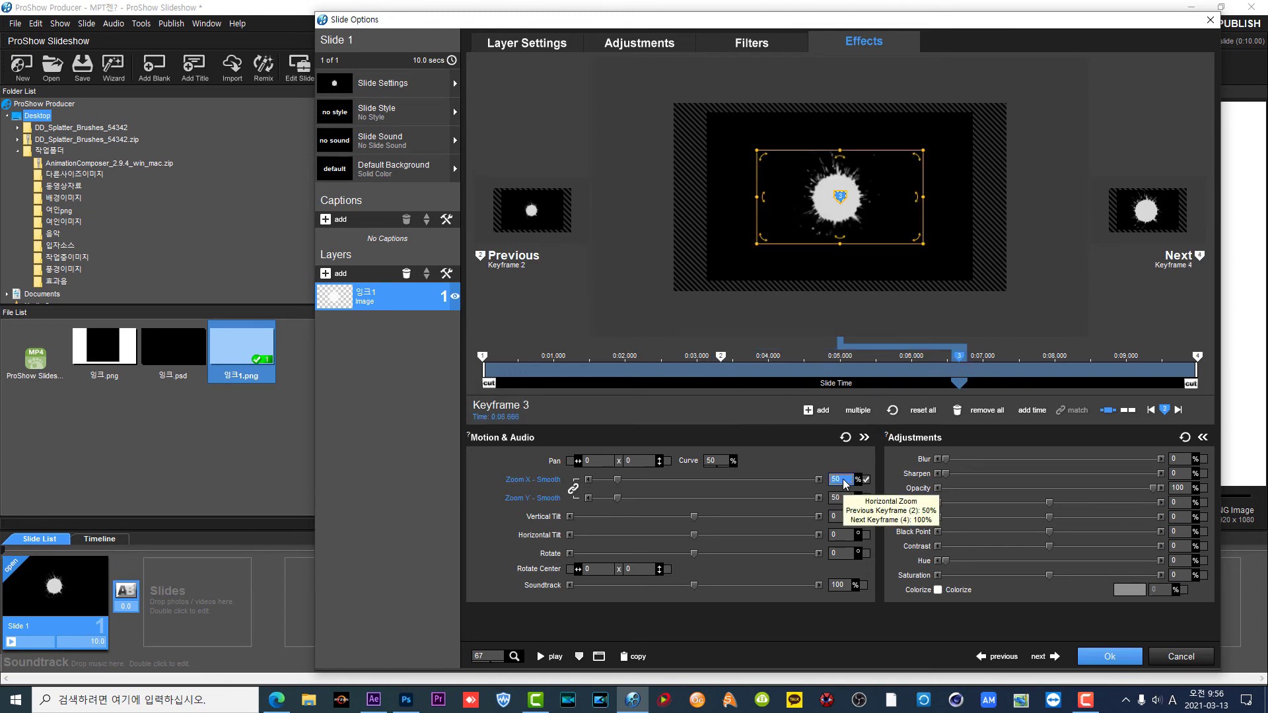
click(1197, 359)
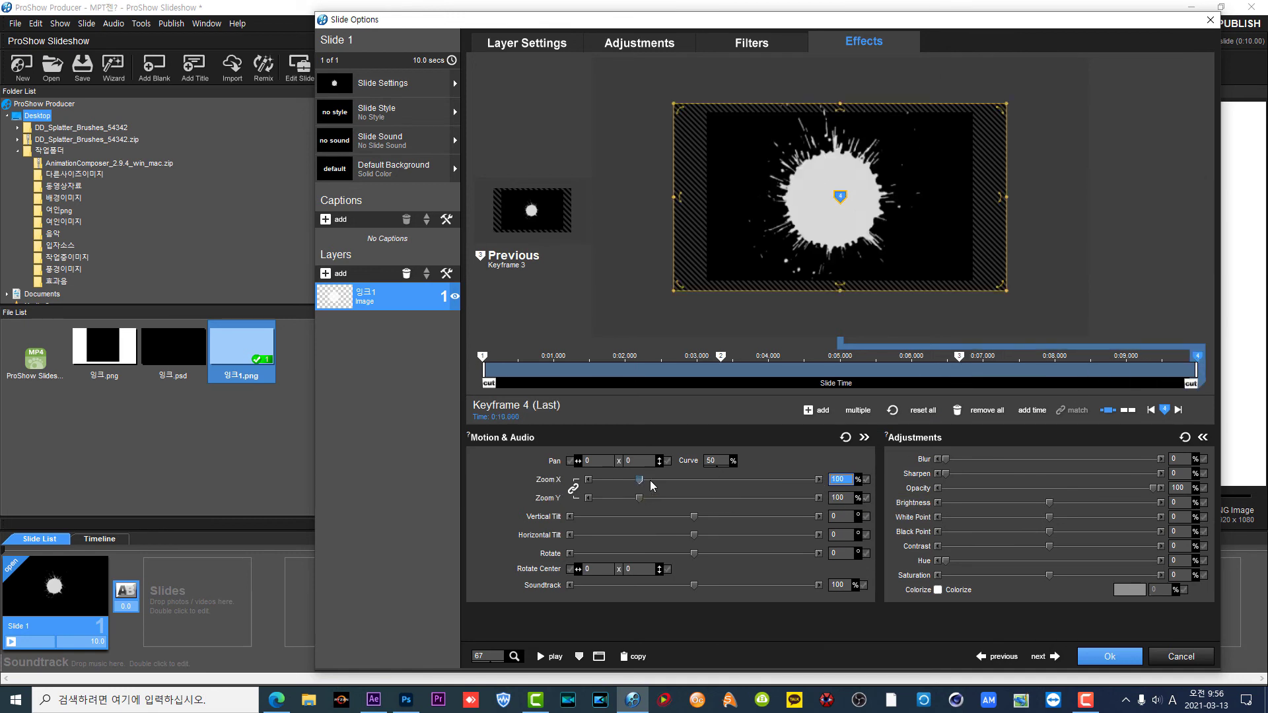
drag(640, 480, 808, 503)
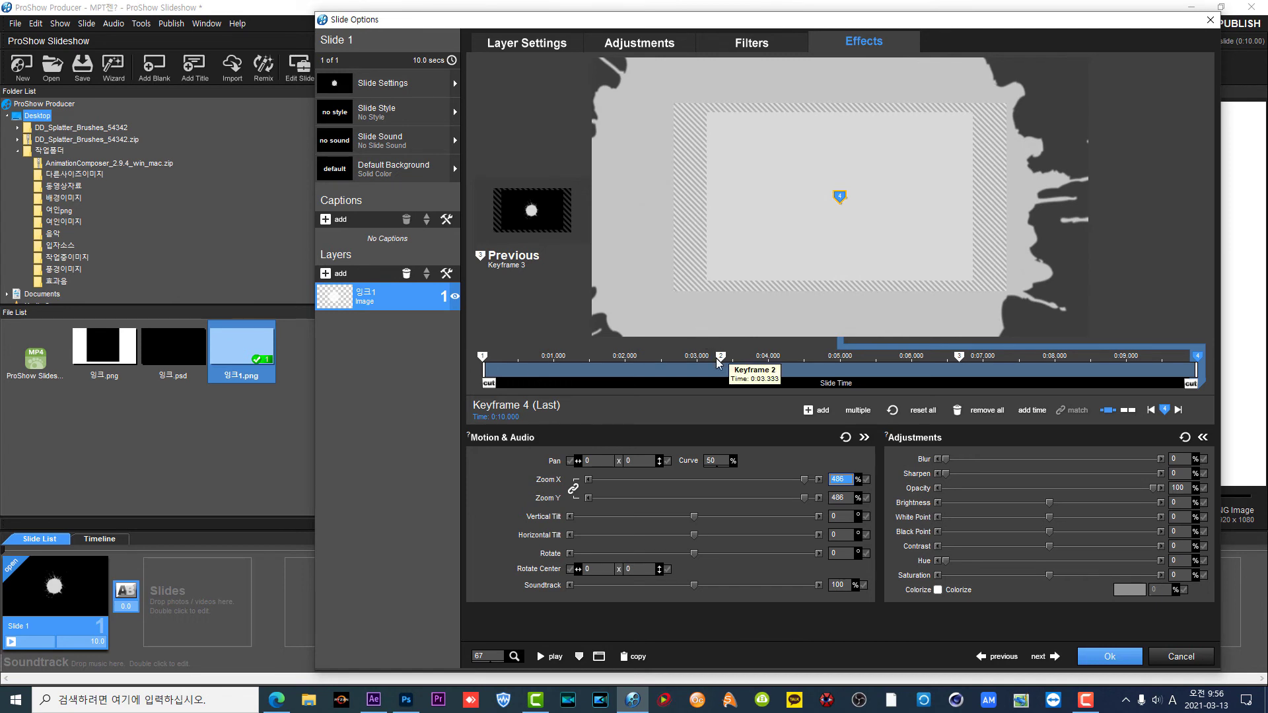
Step: Move keyframes 2, 3 and 4 to about 1.18, 2 and 3.27 seconds, preview the slide, and accept the slide options
drag(720, 362, 565, 373)
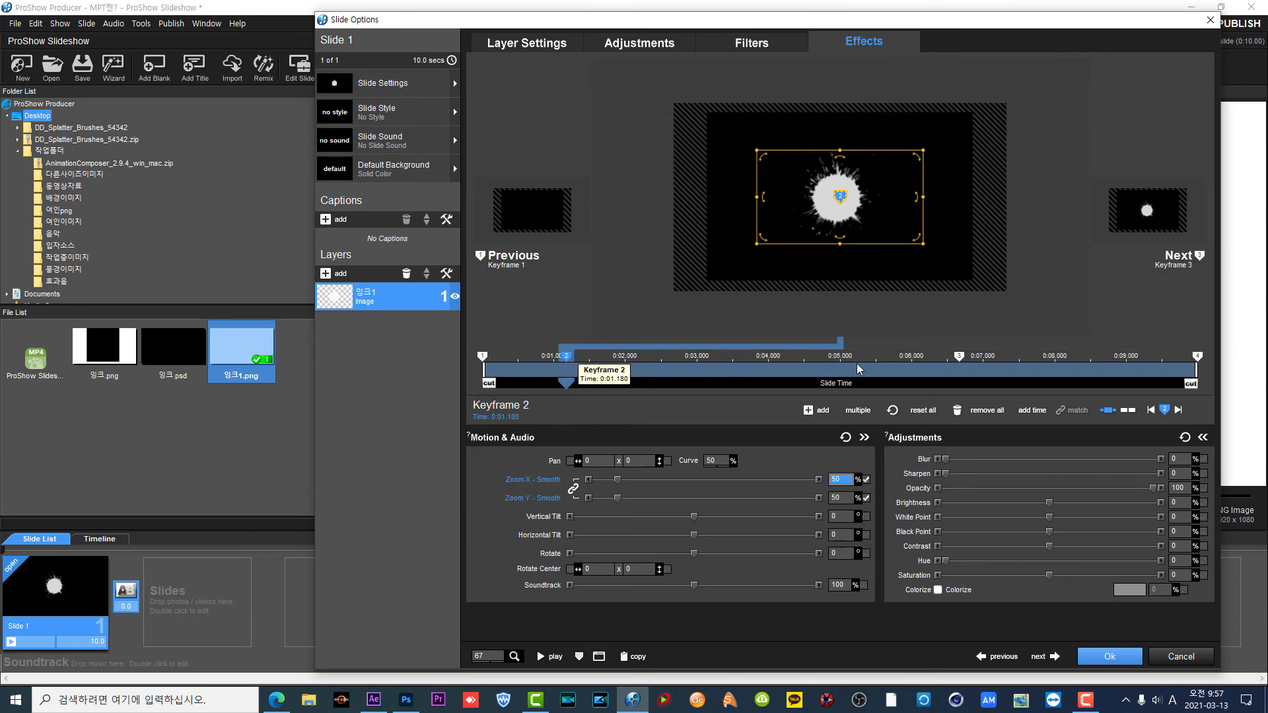
drag(959, 362, 630, 383)
drag(1192, 370, 696, 387)
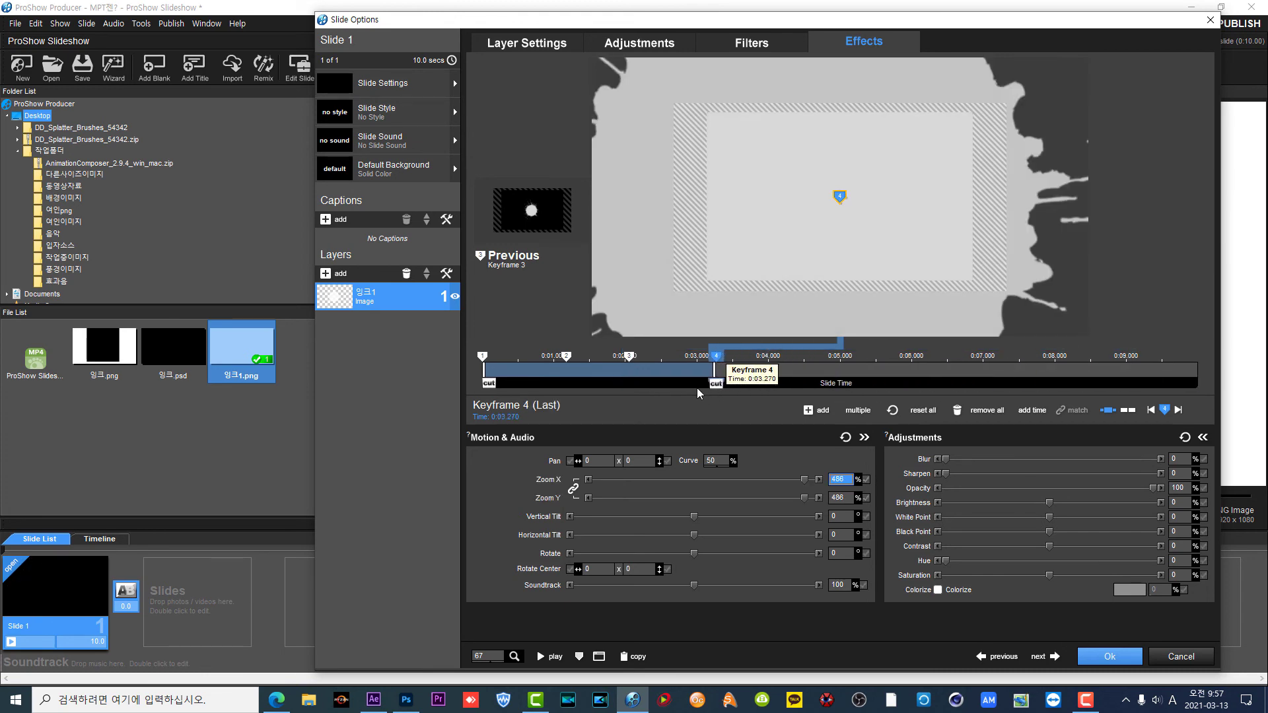
click(538, 659)
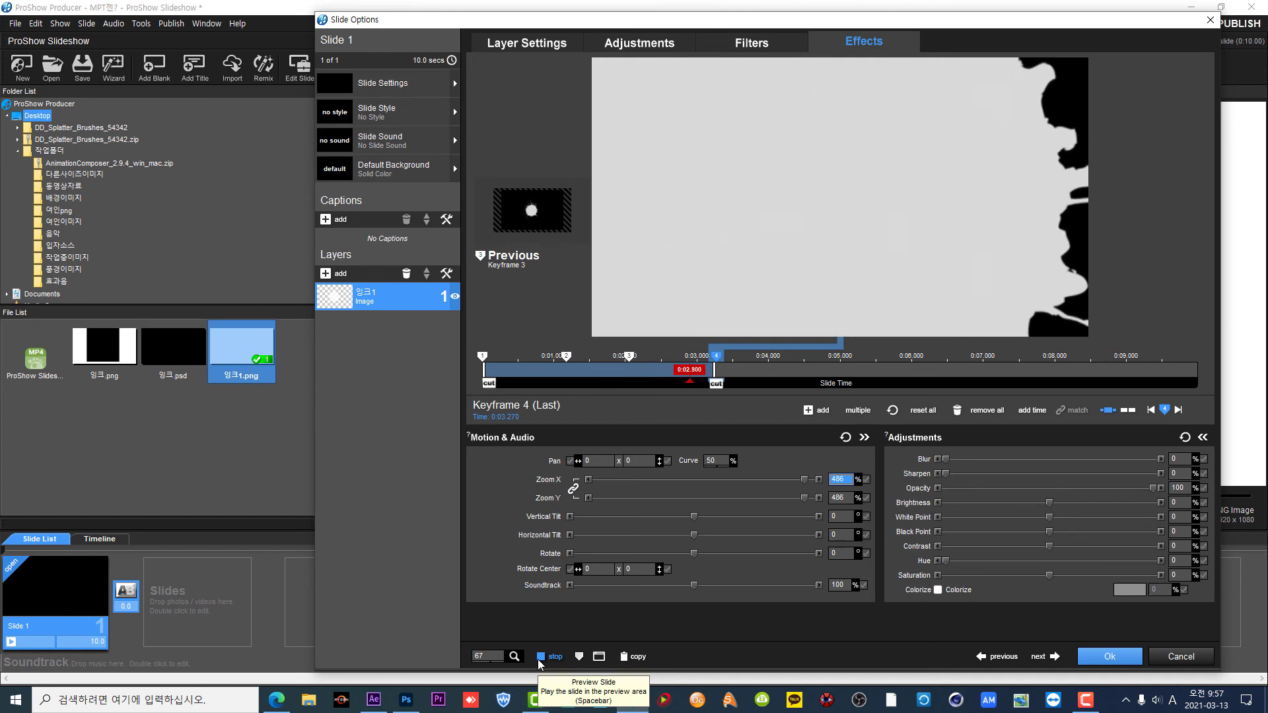
click(1094, 659)
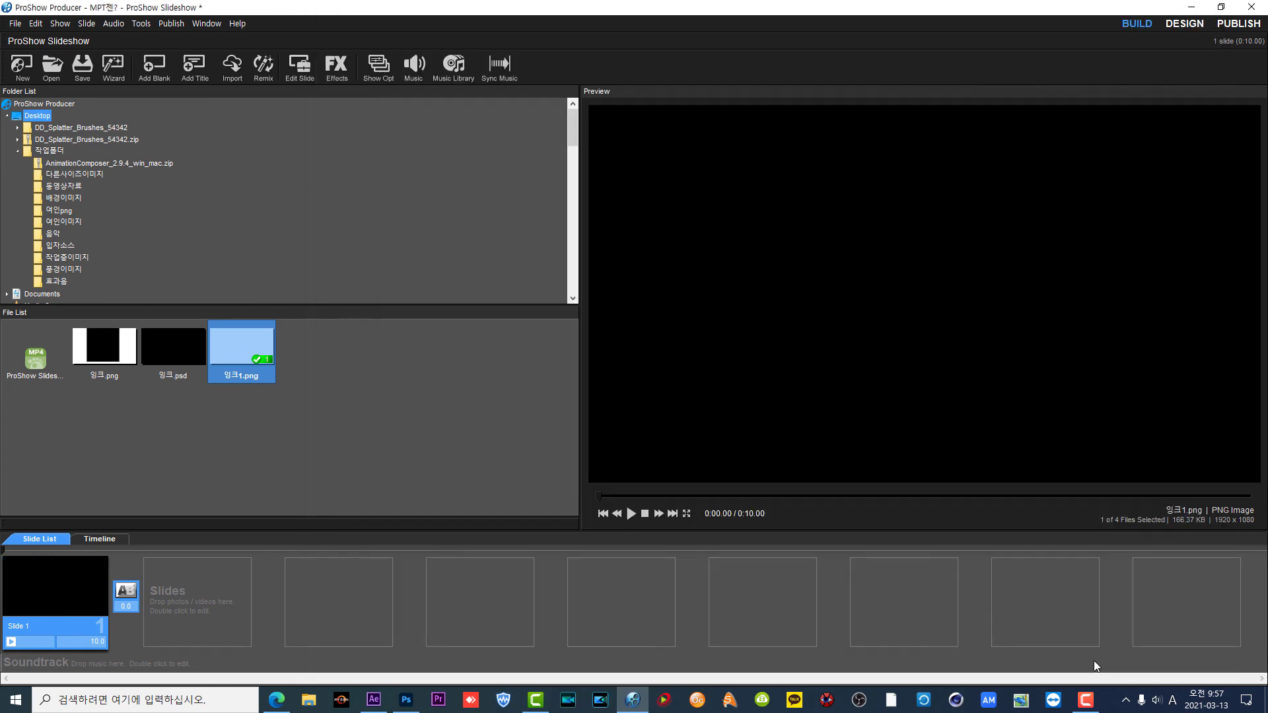
Step: Publish the show as an MPEG-4 1080p (Full HD) video named ink on the desktop and check that the file is there
click(206, 23)
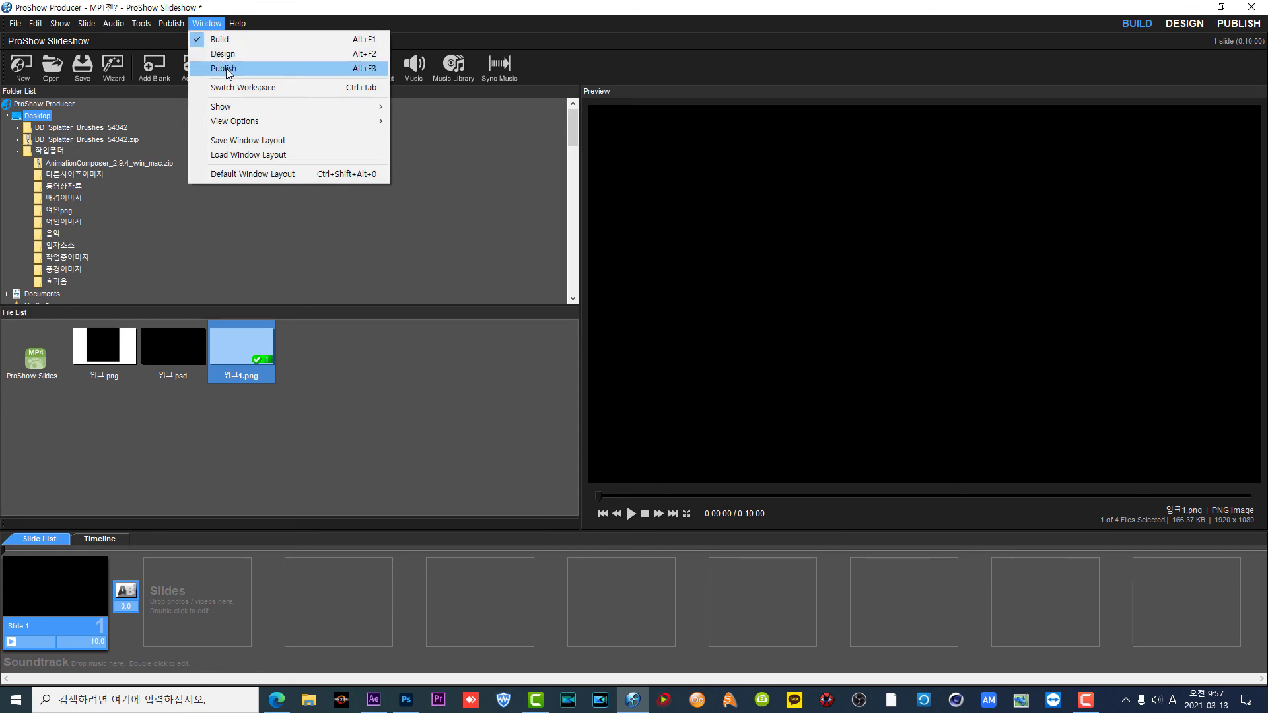
click(270, 68)
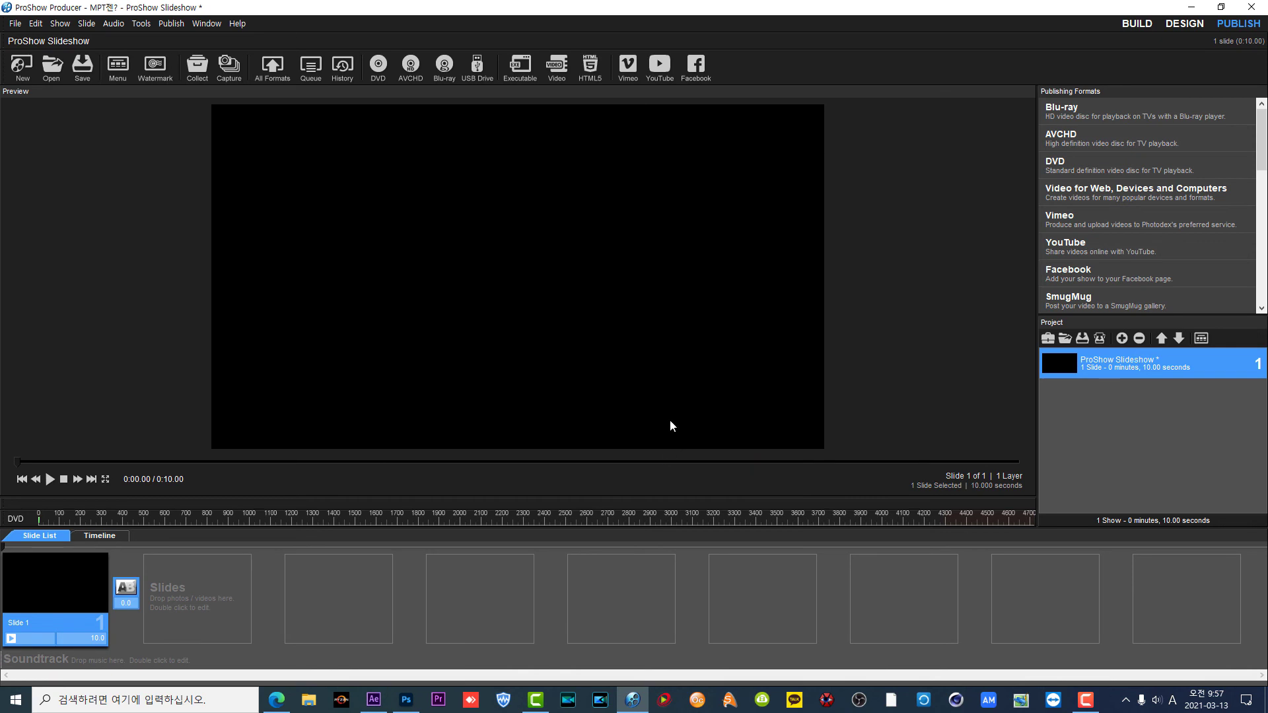
click(165, 24)
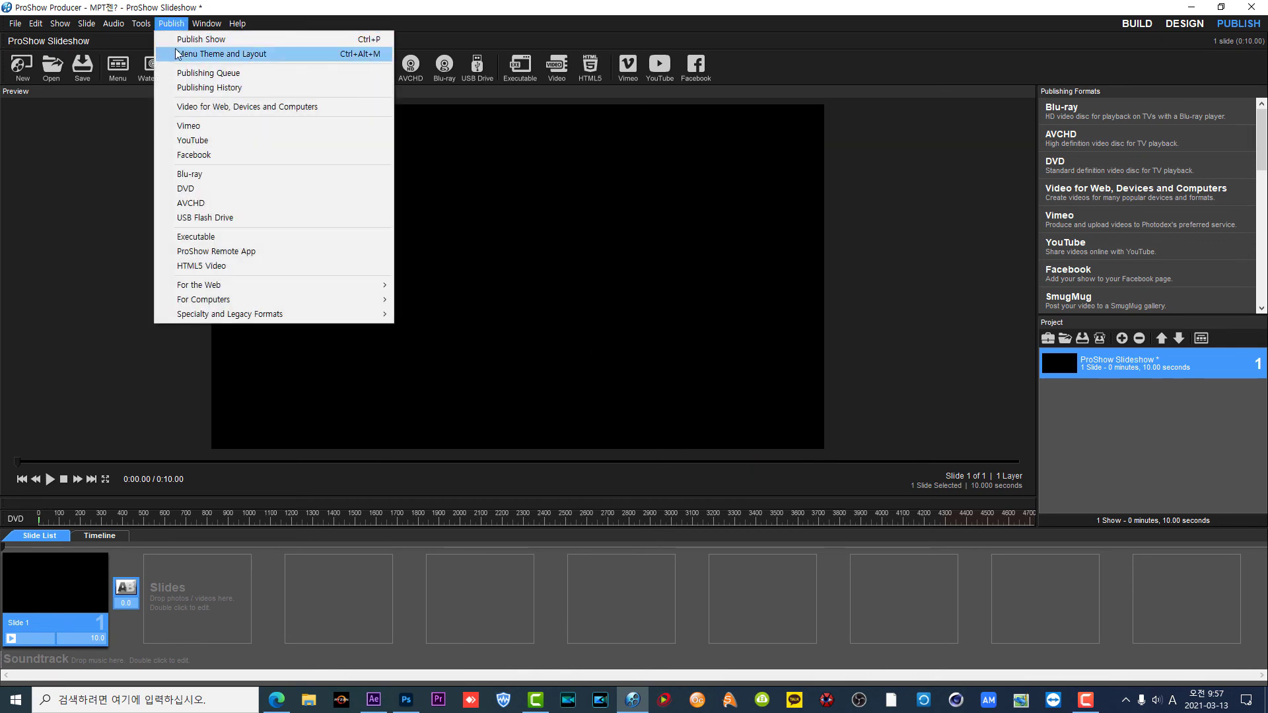
click(198, 39)
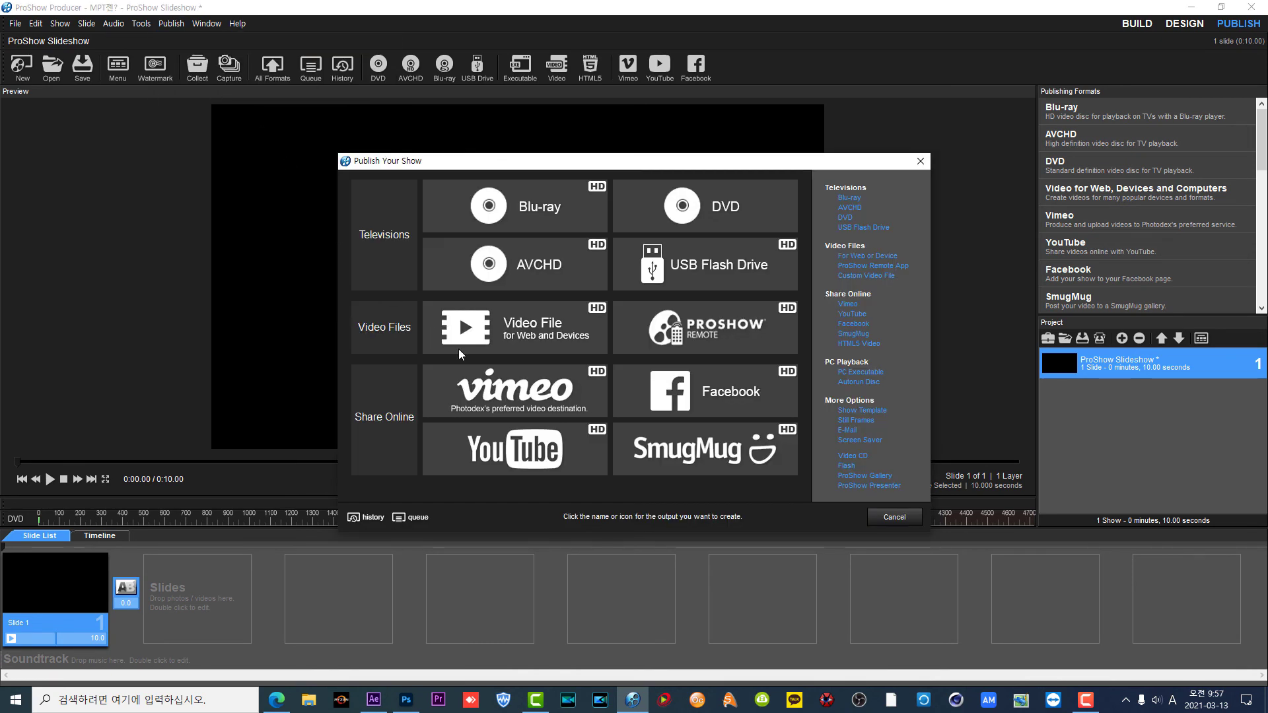
click(465, 335)
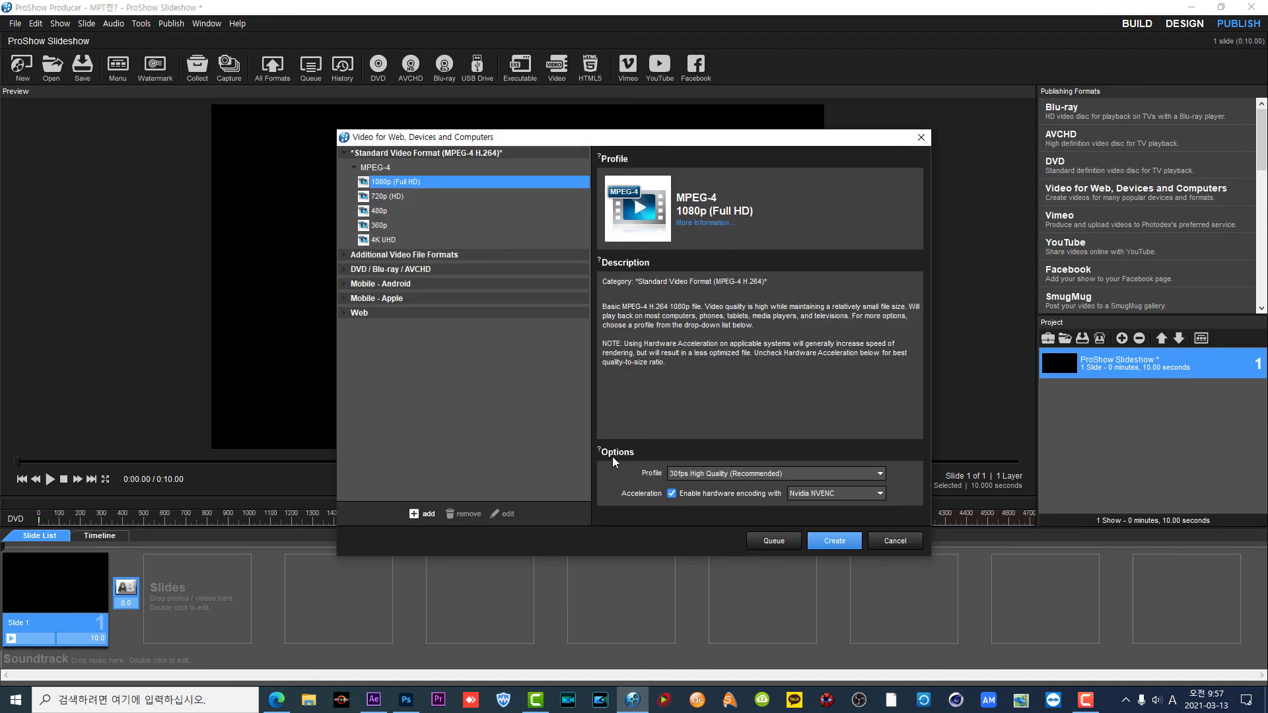
click(815, 542)
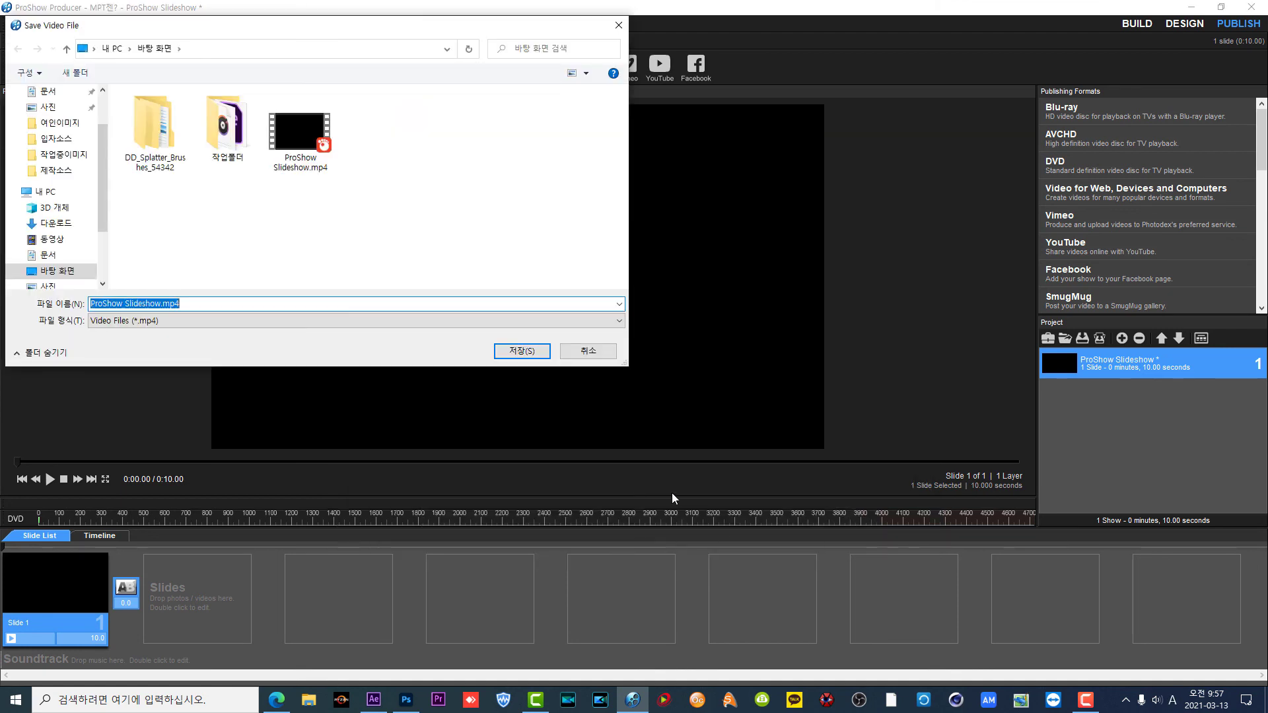
text(ink)
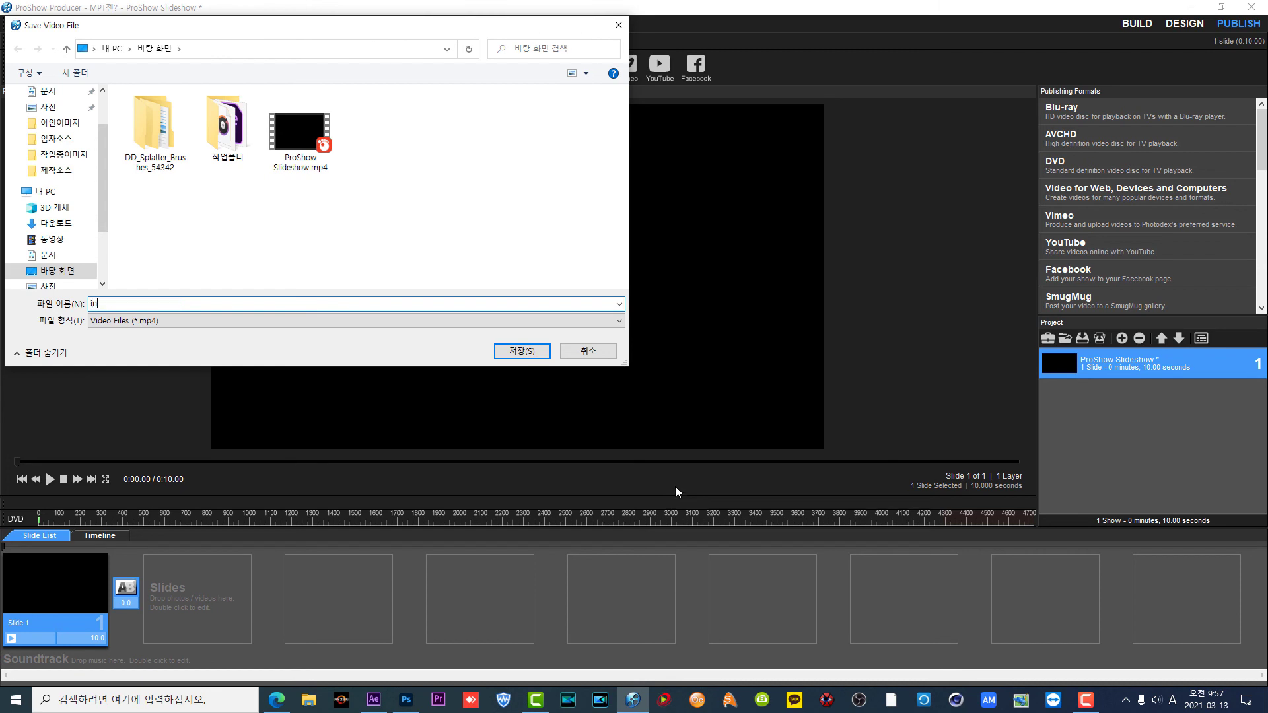
click(542, 353)
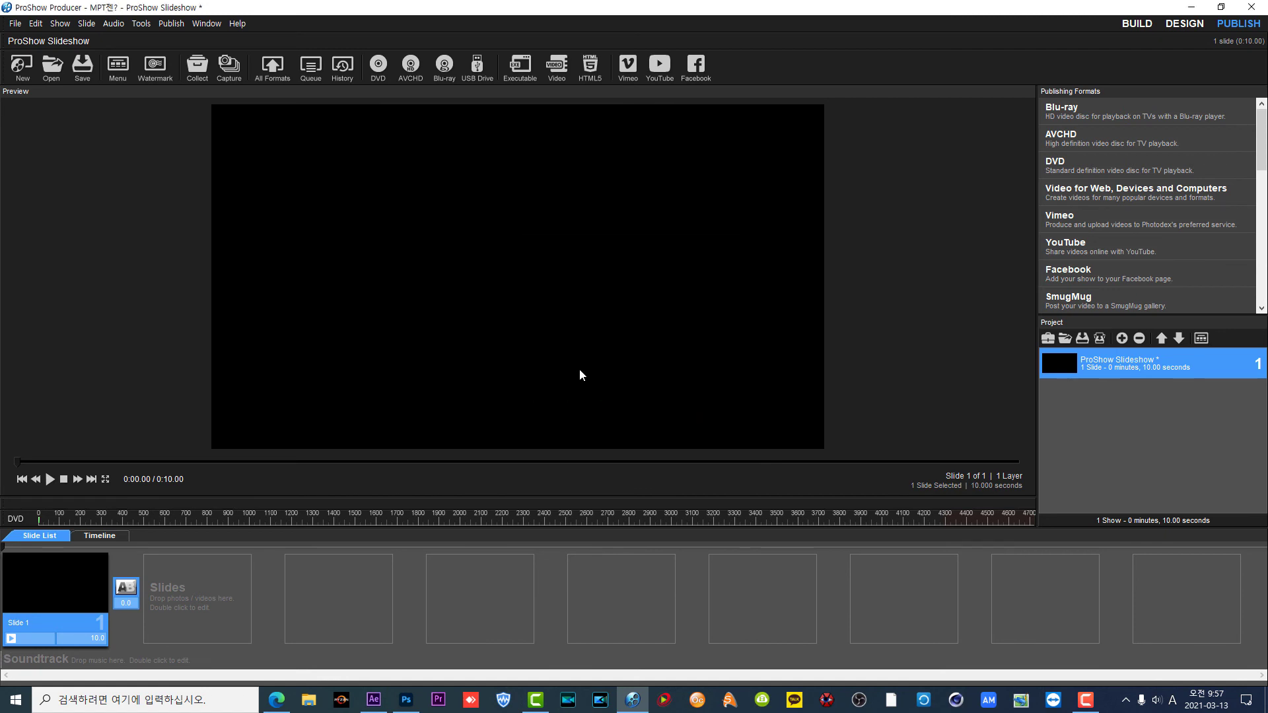
click(700, 387)
click(1190, 7)
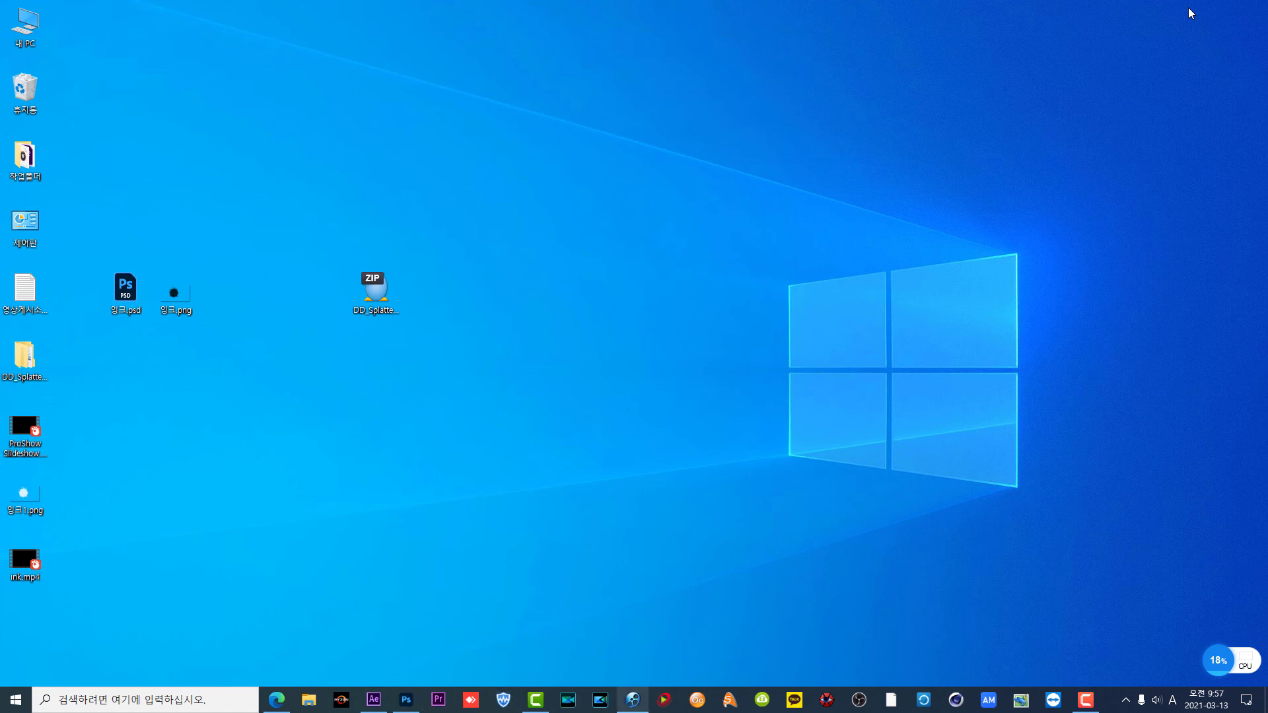
click(632, 699)
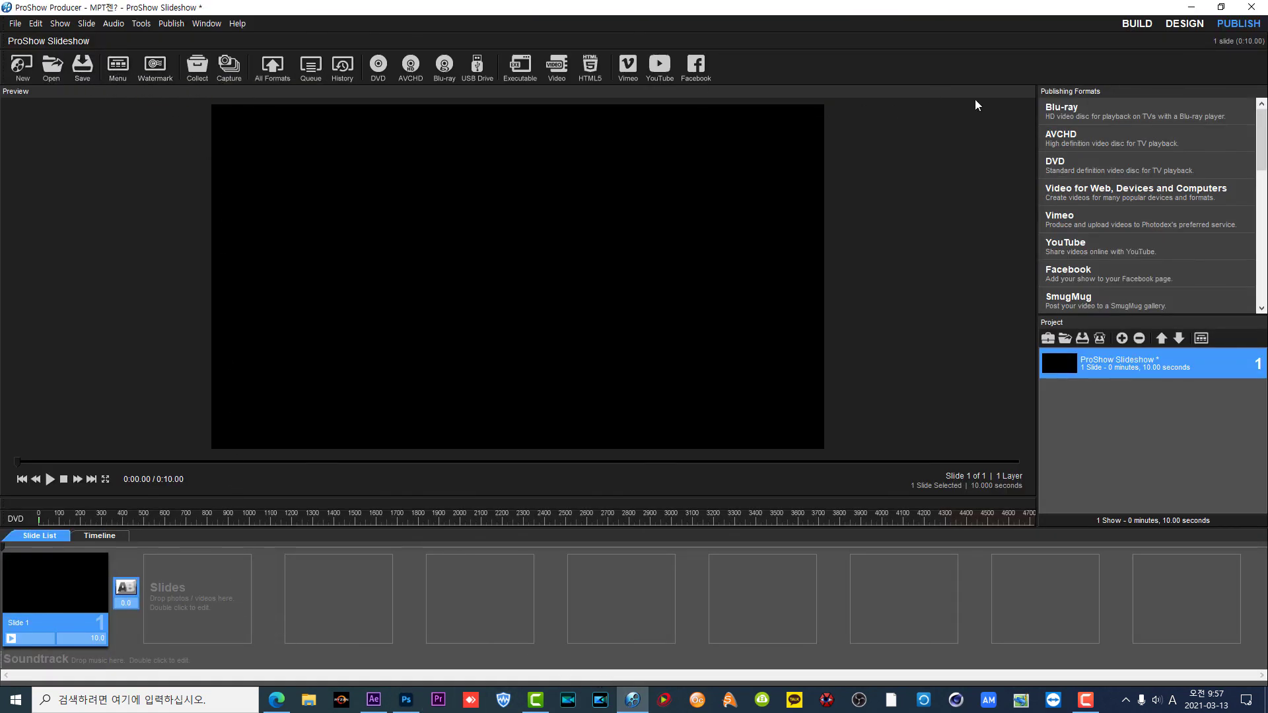
Step: Return to the Build workspace, add a blank second slide, and open its slide options
click(1129, 25)
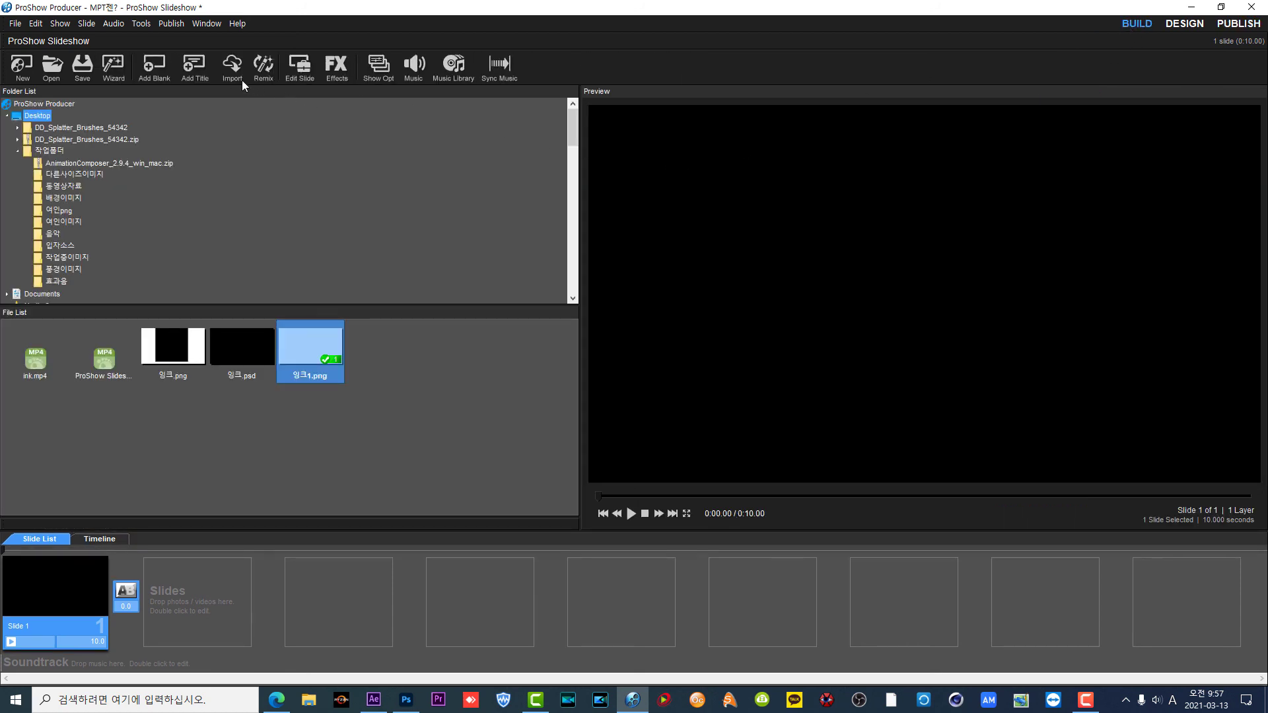
click(157, 69)
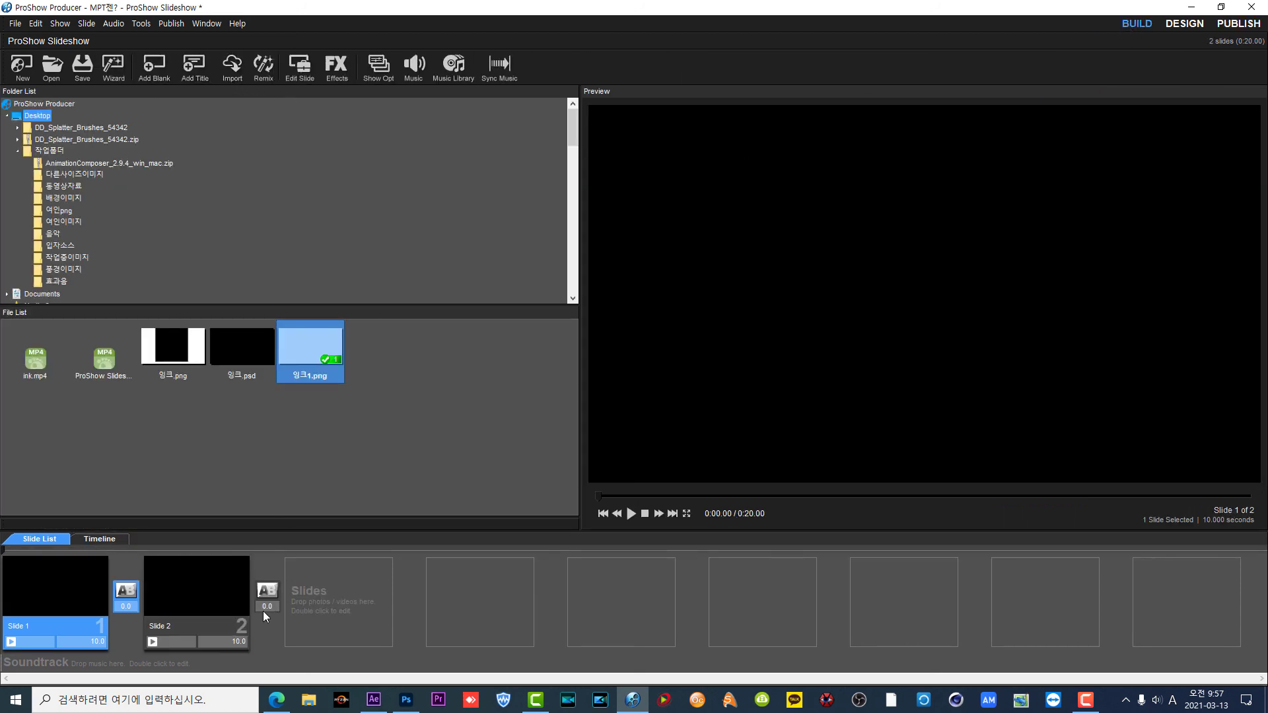
double_click(200, 597)
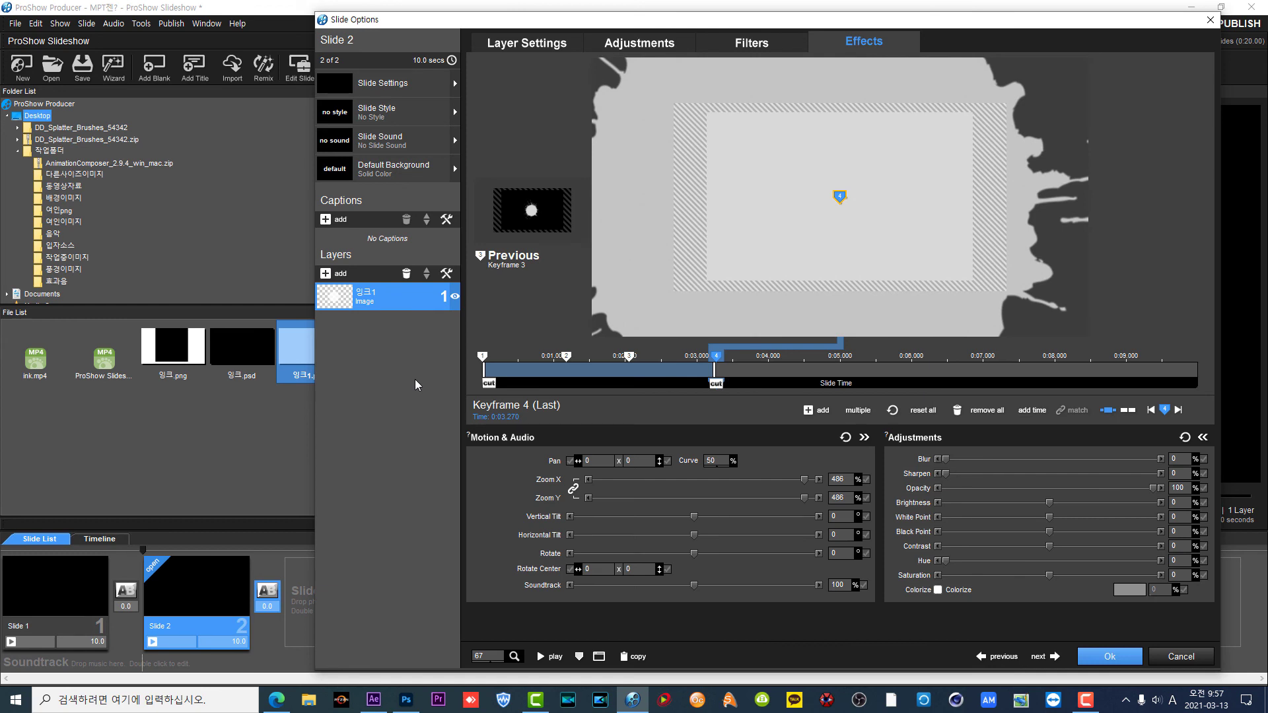
Step: Add ink.mp4 as a layer on slide 2 and remove the 잉크1 image layer
drag(35, 360, 369, 342)
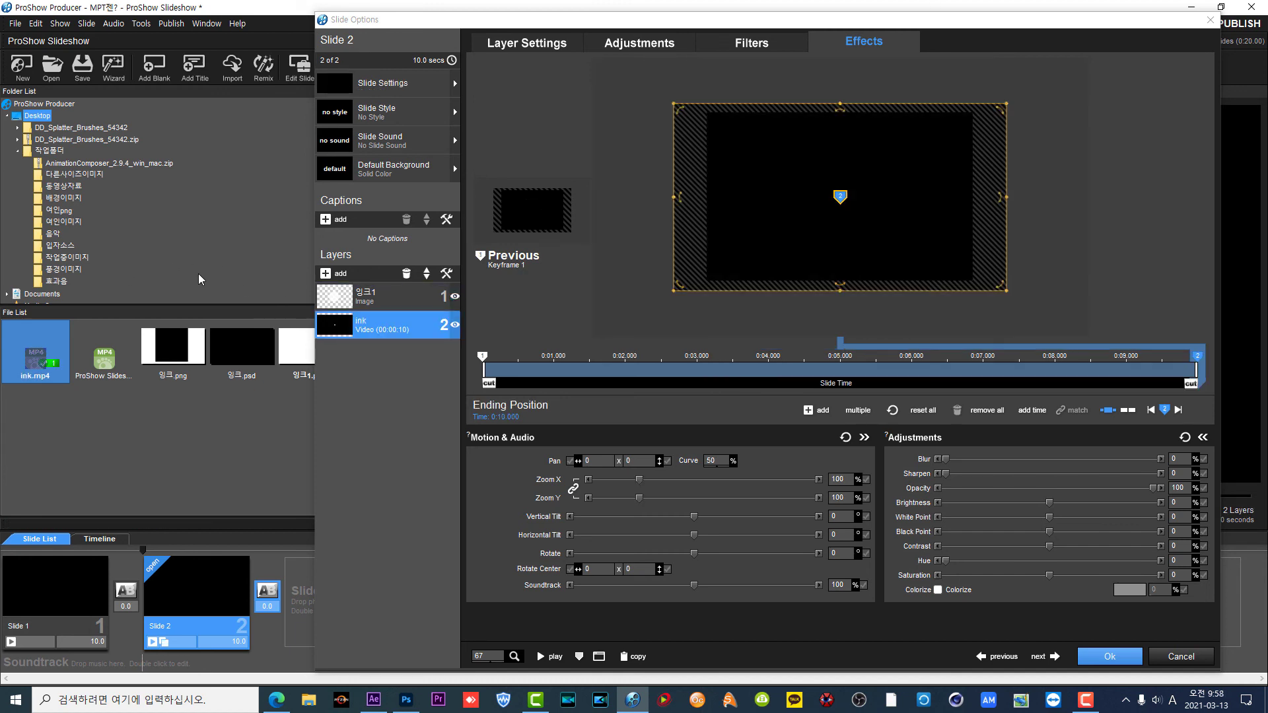
click(384, 297)
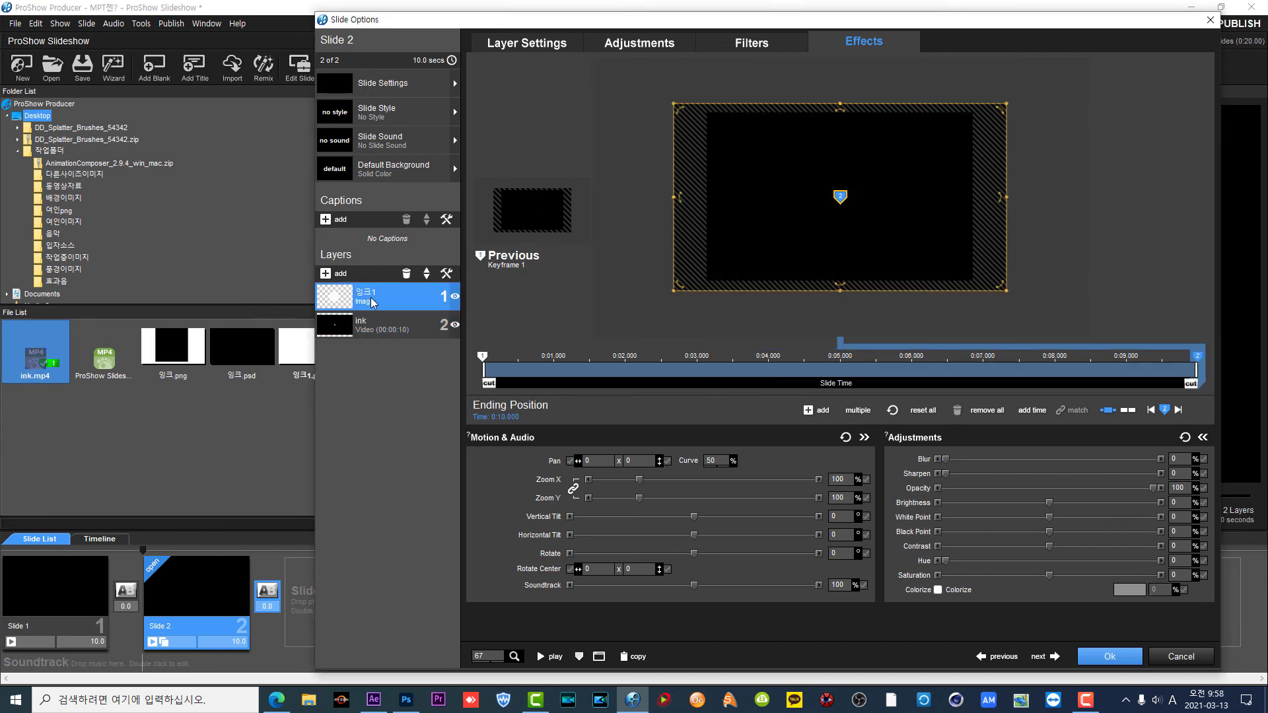
click(406, 274)
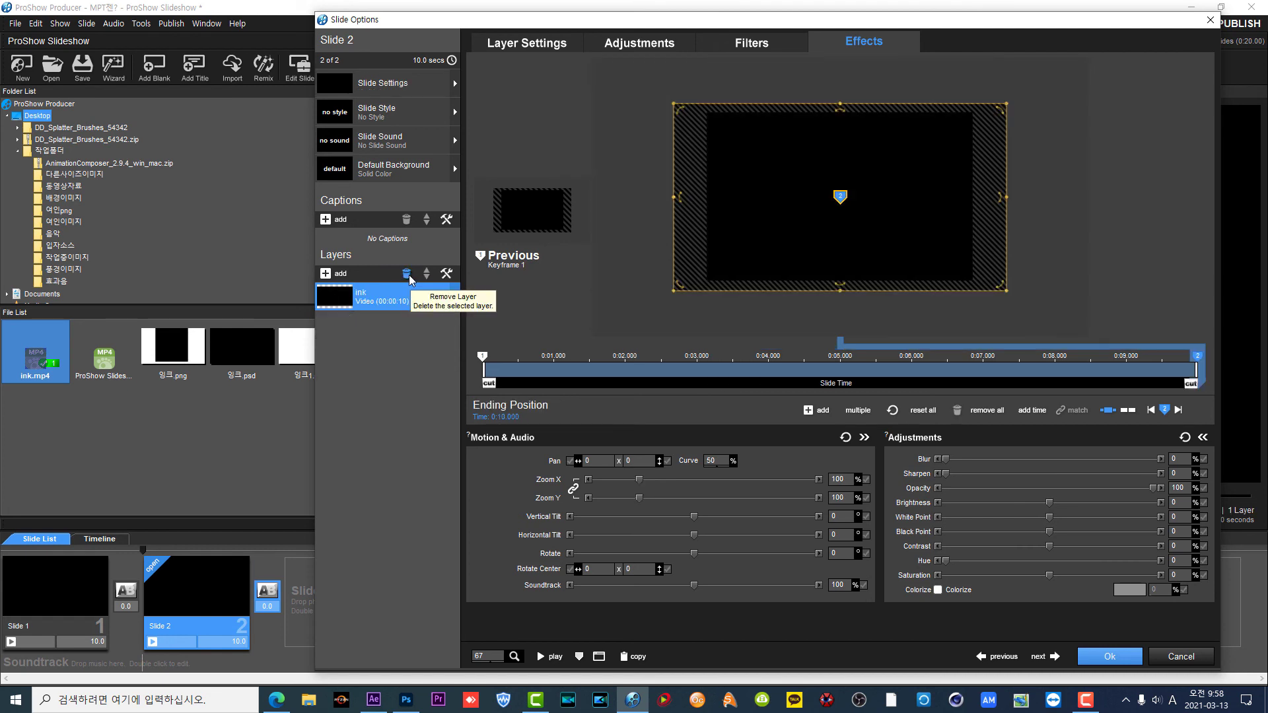
Step: Add 풍경 (51).jpg and 풍경 (67).jpg from the 풍경이미지 folder as layers beneath the ink layer
click(65, 200)
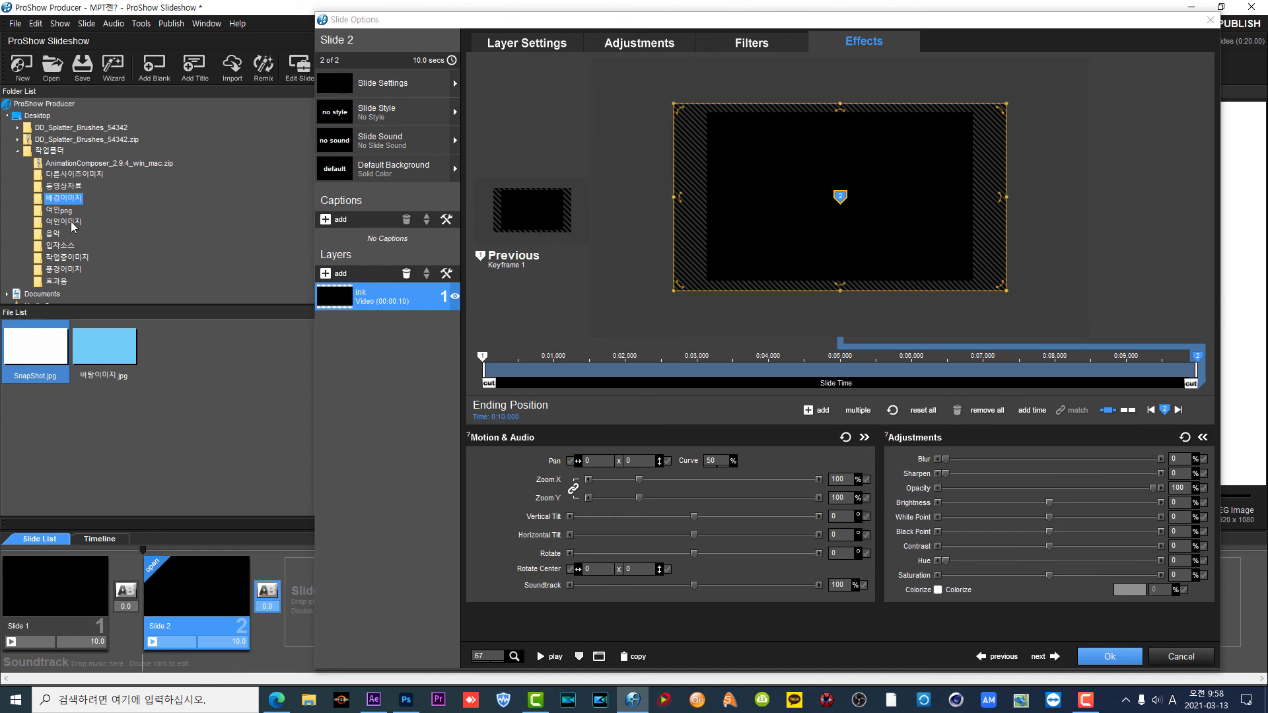
click(65, 269)
scroll(113, 264, down, 2)
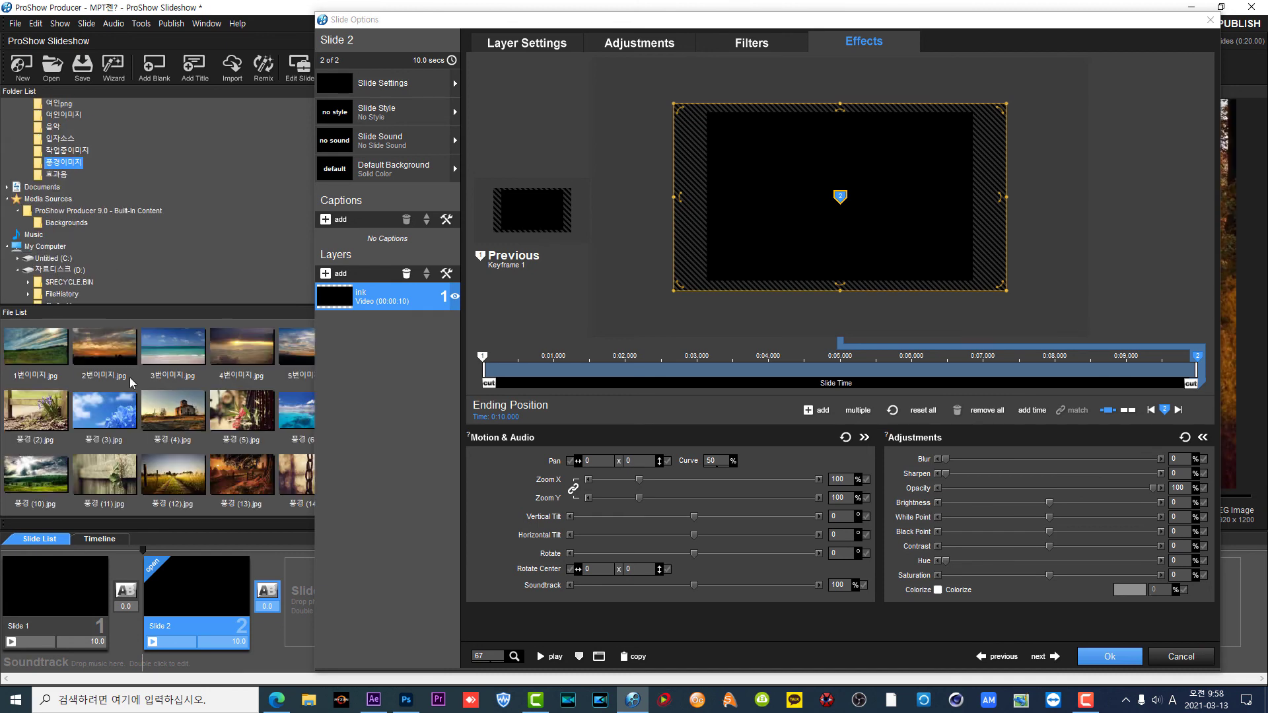
scroll(131, 390, down, 4)
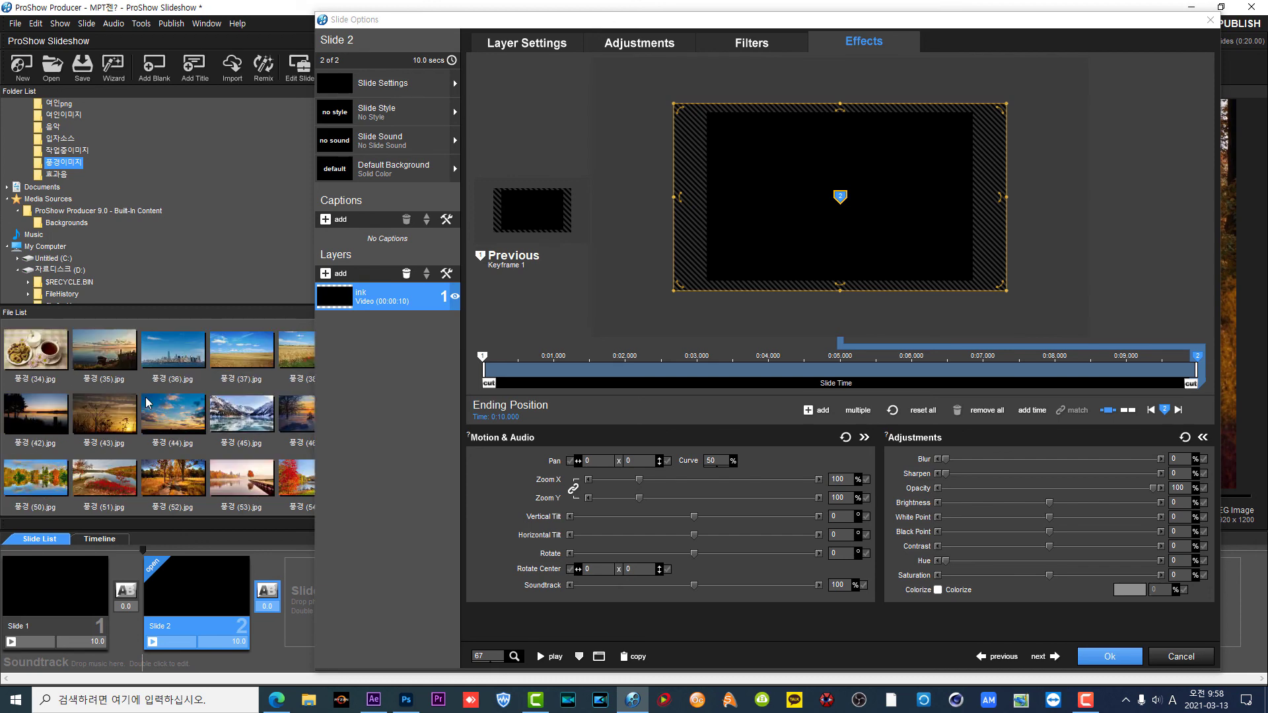
click(117, 486)
scroll(212, 410, down, 3)
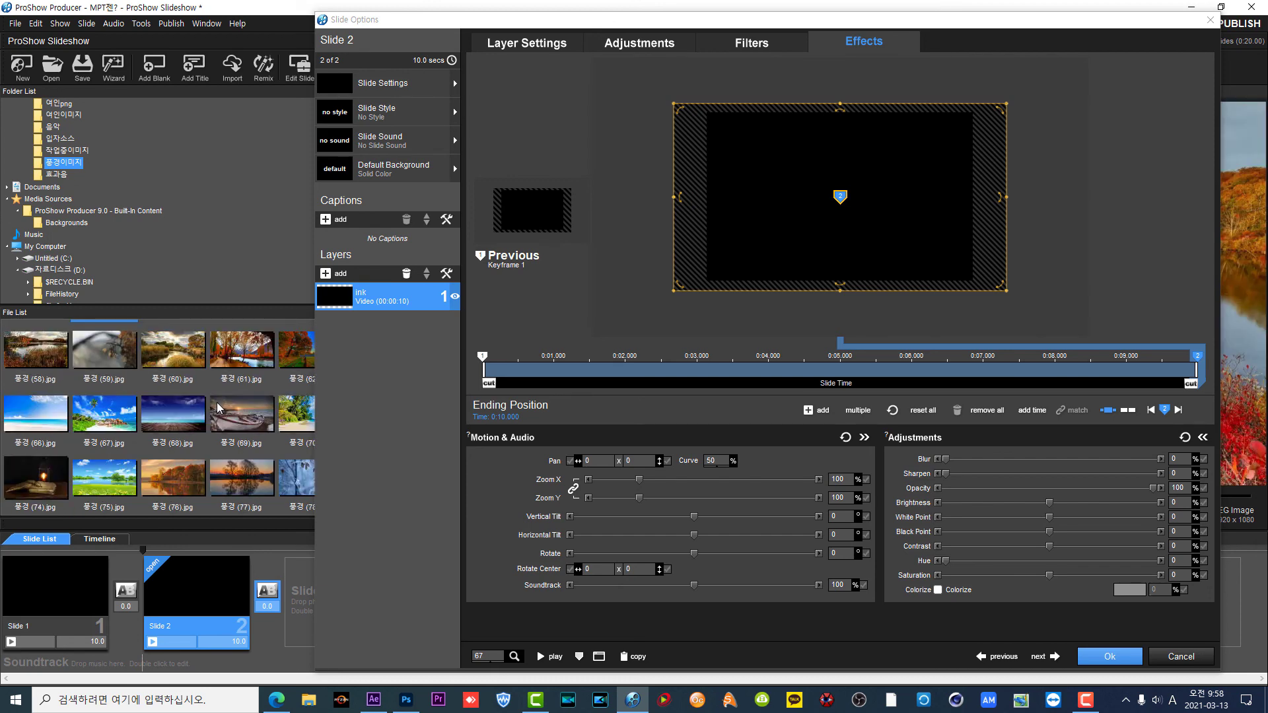
drag(113, 431, 391, 365)
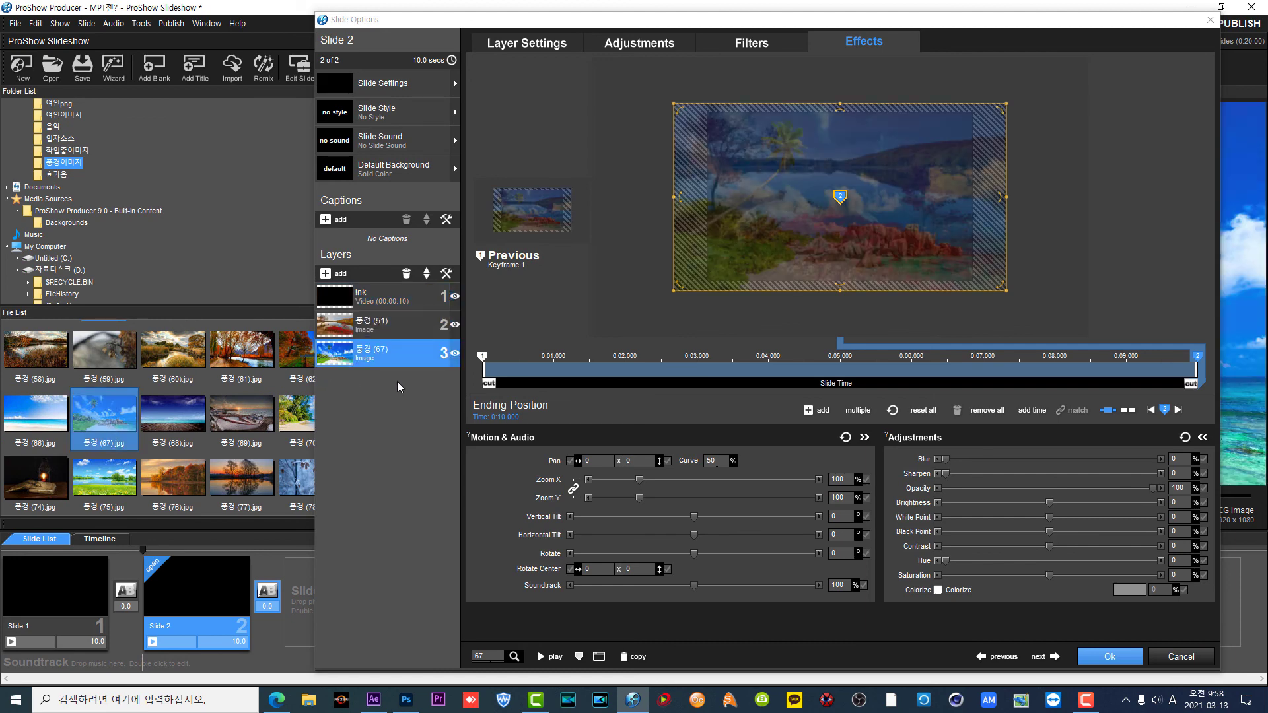
Step: Make the ink video layer a Grayscale mask for 풍경 (51), preview the slide, and accept the slide options
click(379, 298)
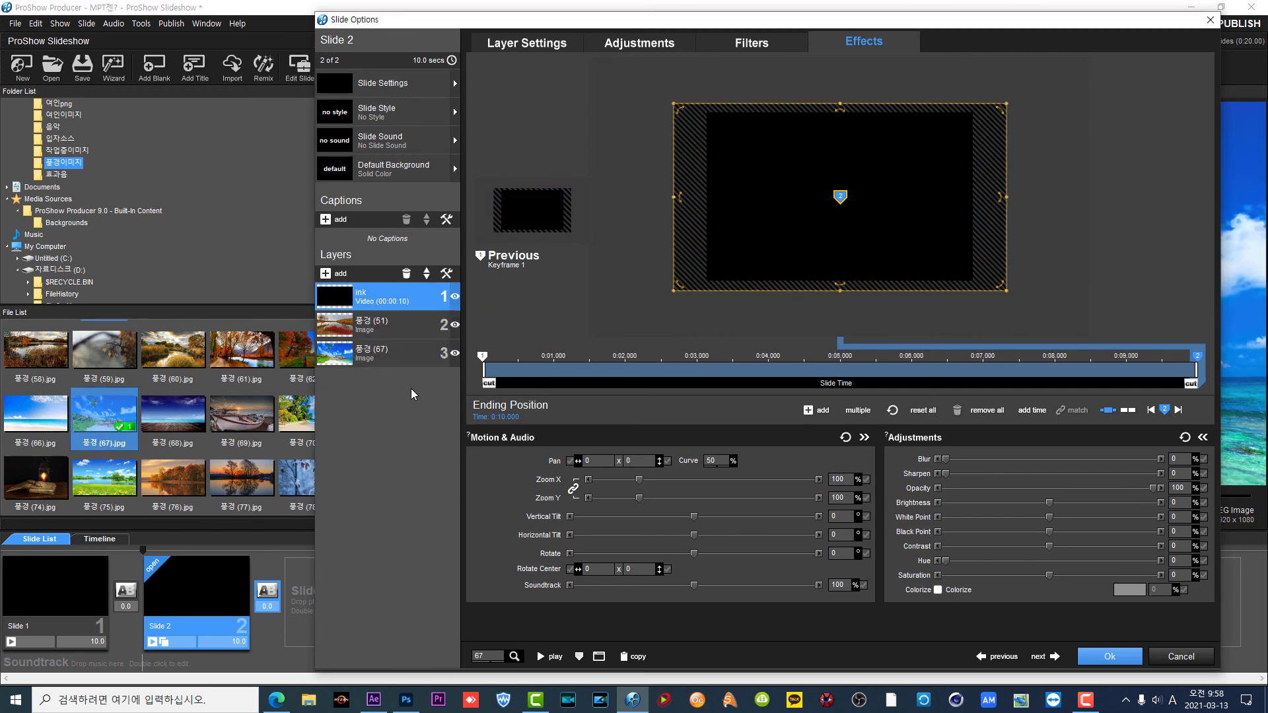
click(526, 42)
click(538, 409)
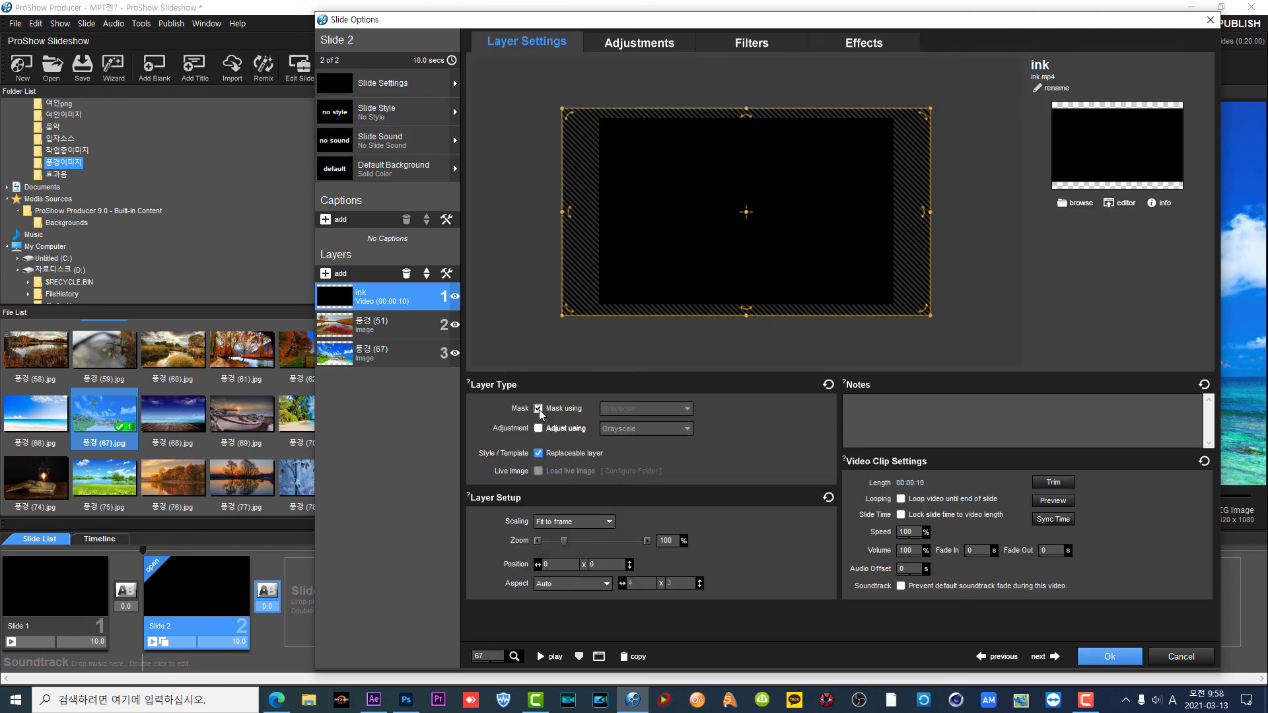
click(540, 657)
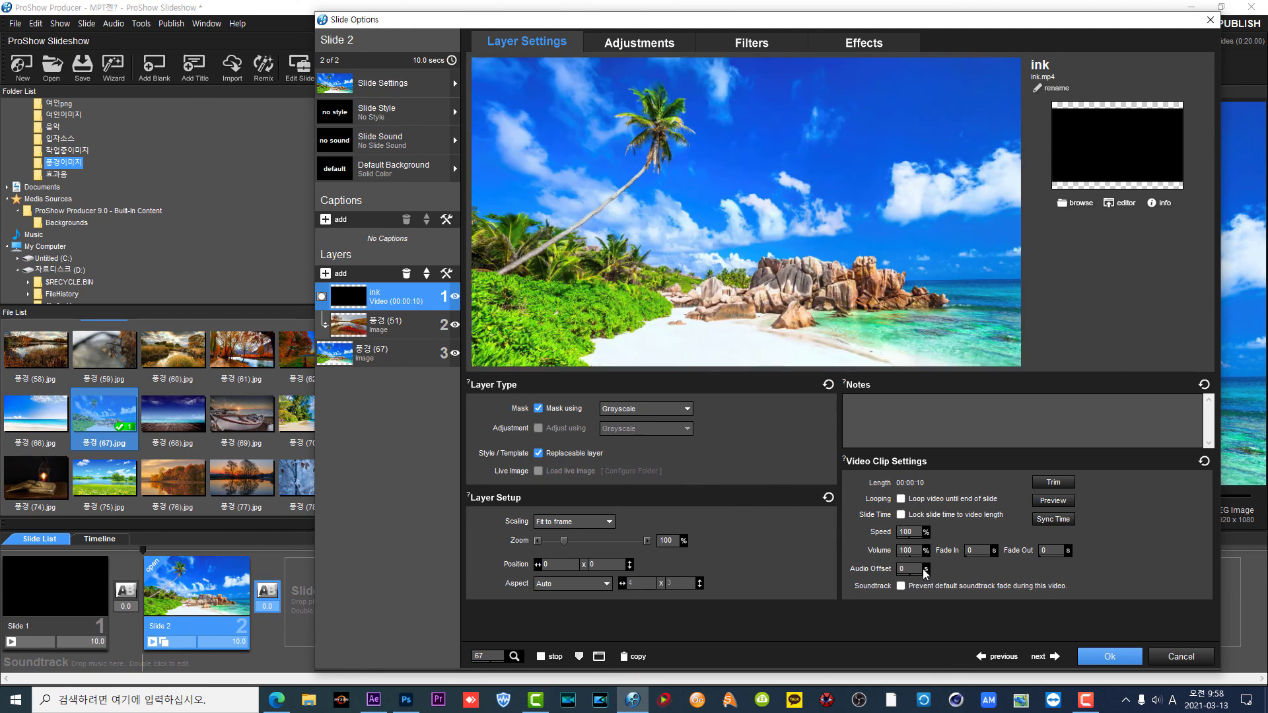
click(1111, 658)
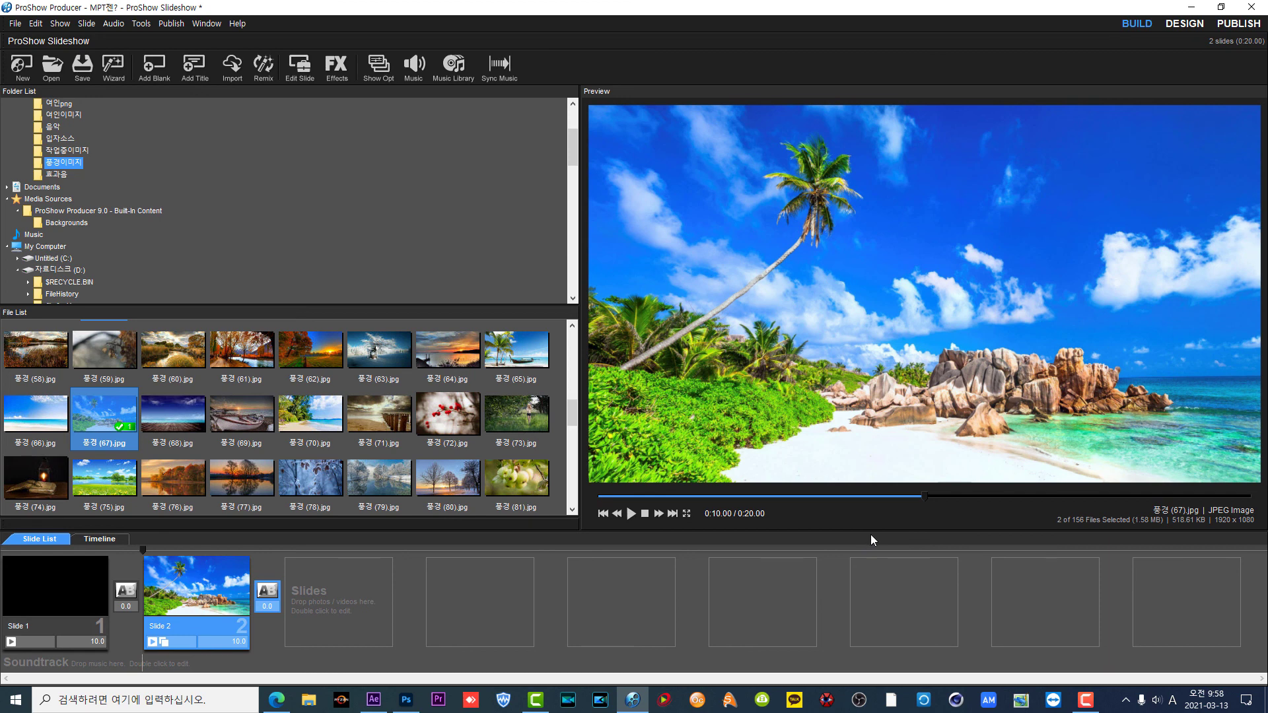
Step: Play slide 2 to review the ink transition between the landscapes, and inspect the ink layer's settings
click(212, 607)
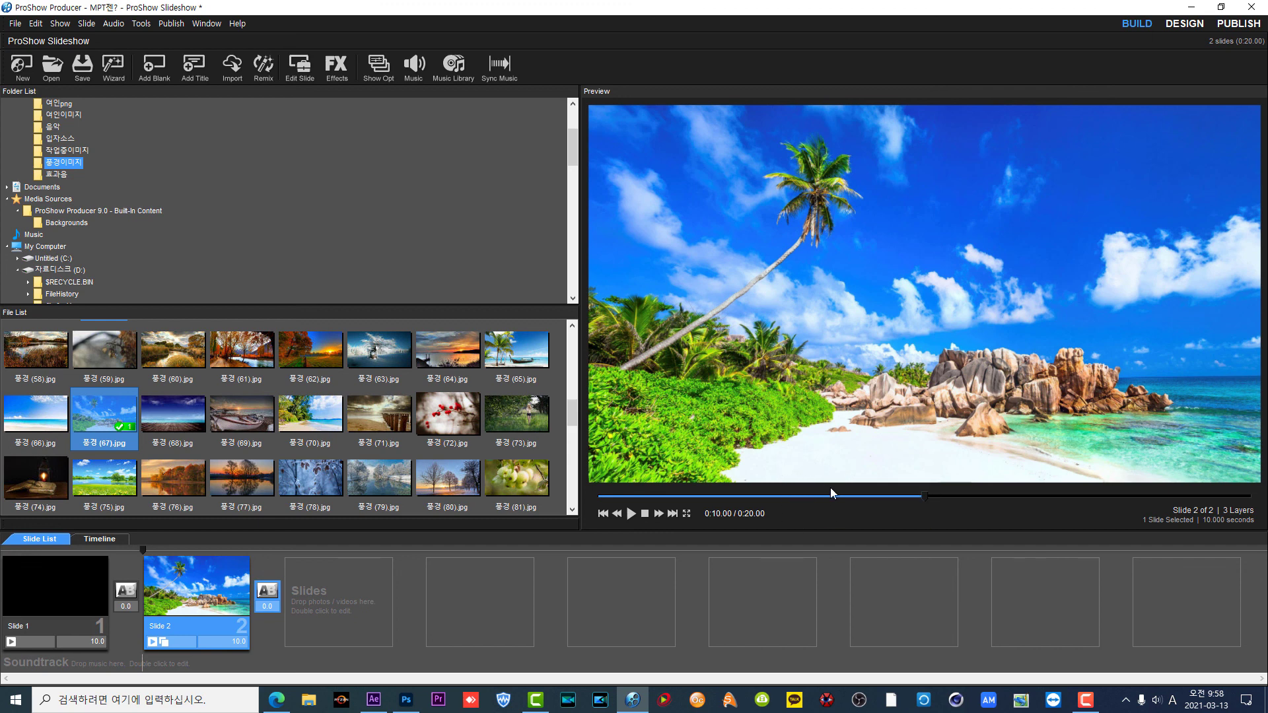
click(631, 513)
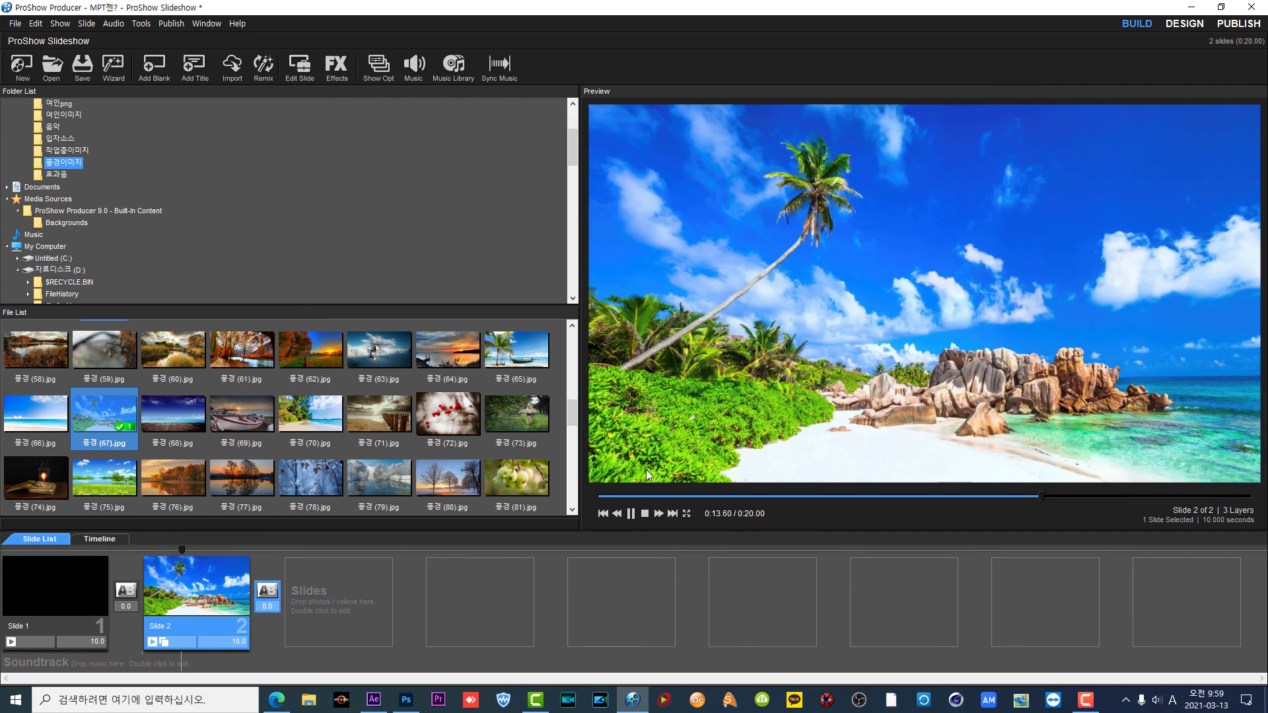
double_click(227, 608)
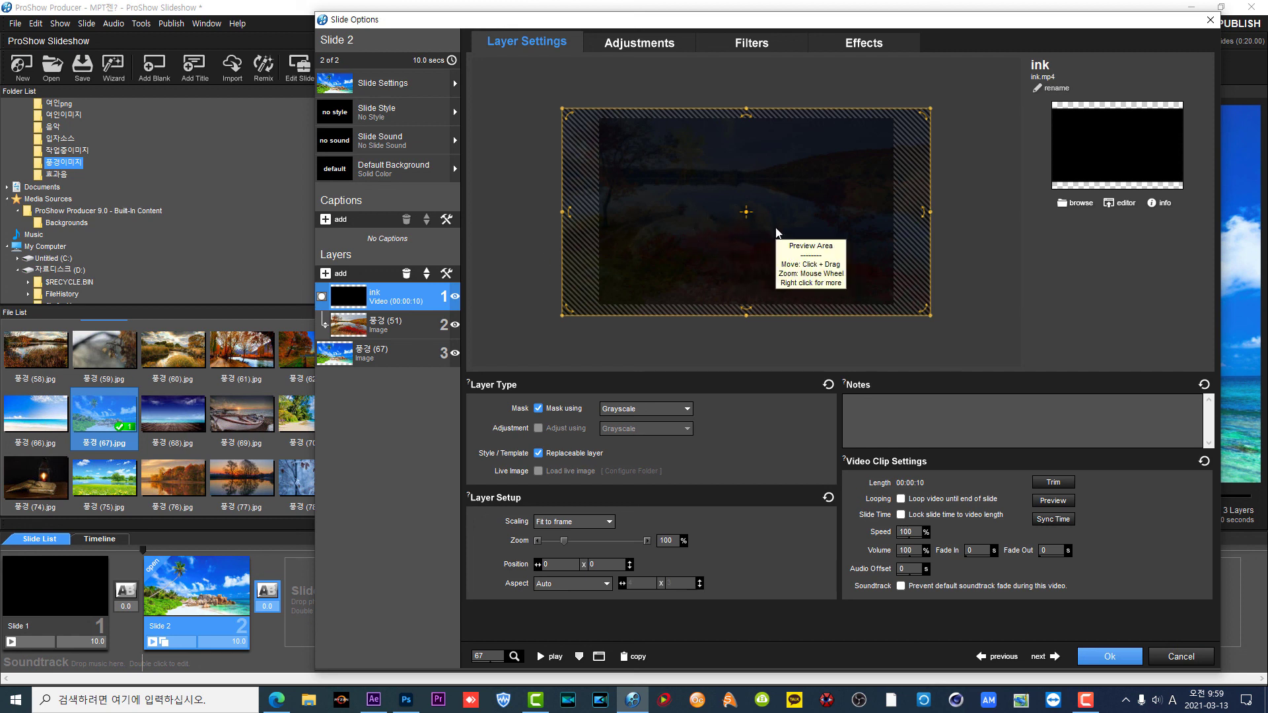
click(1101, 654)
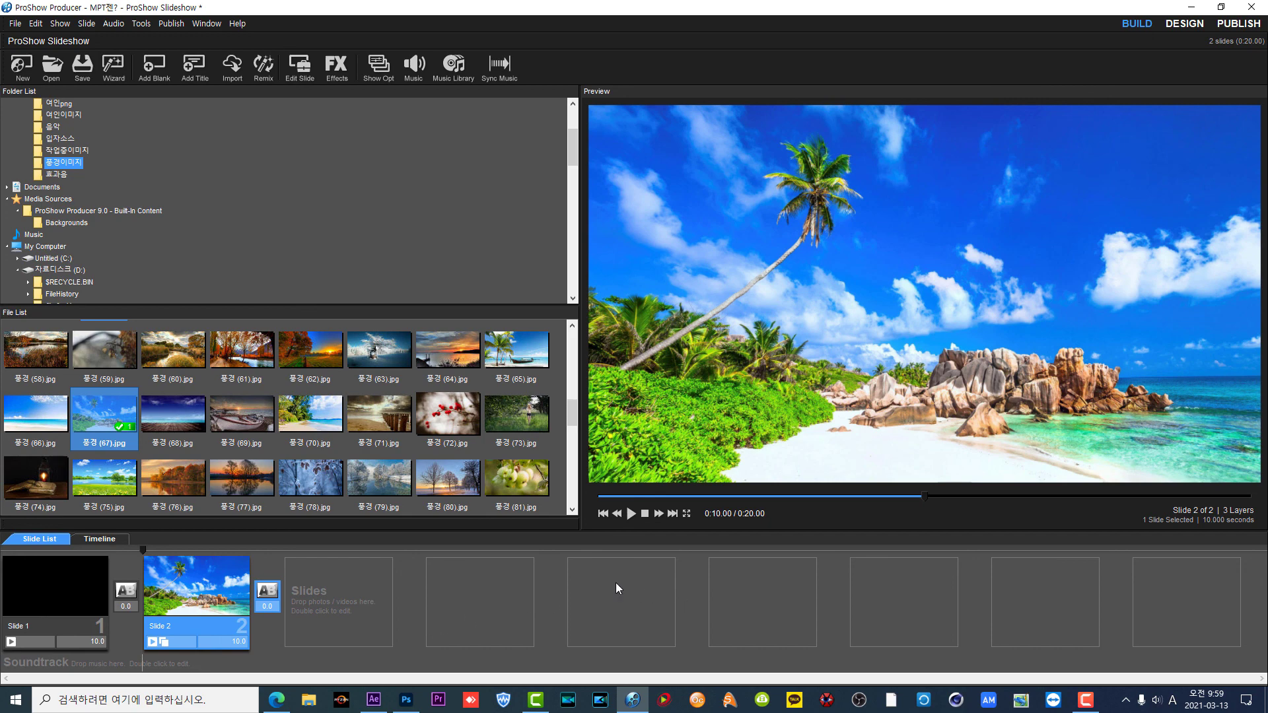
click(631, 513)
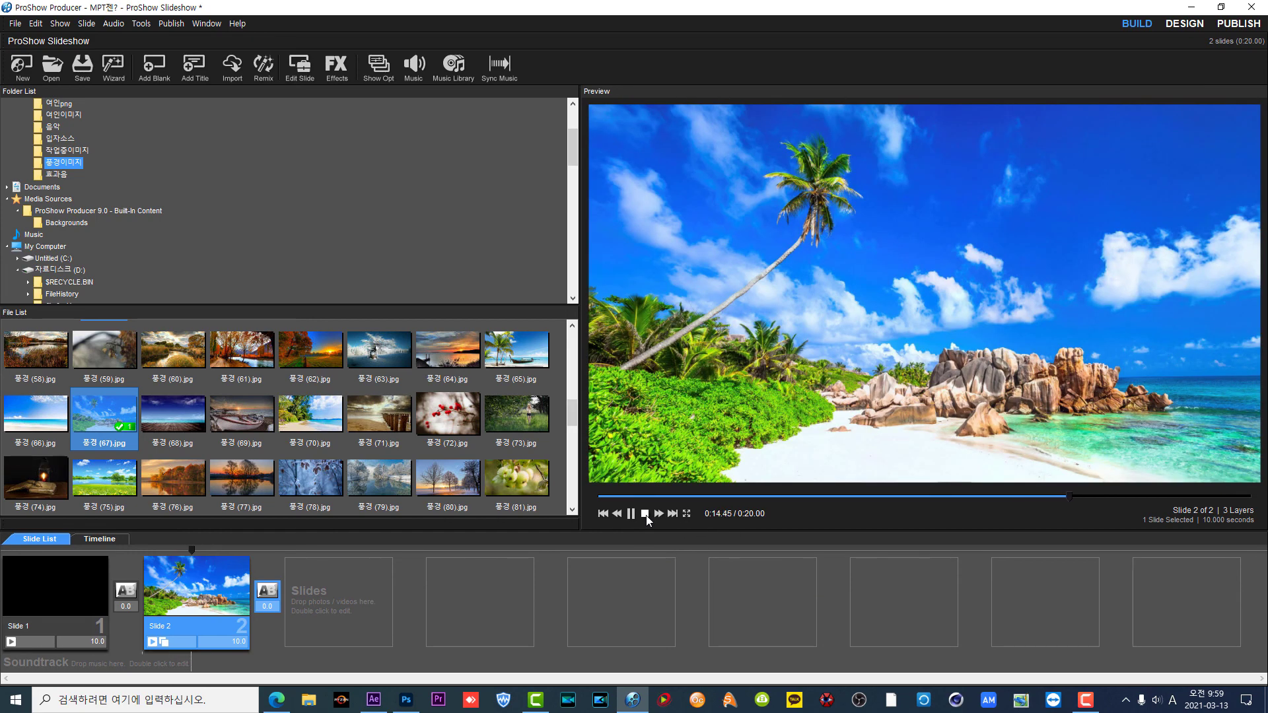
click(645, 513)
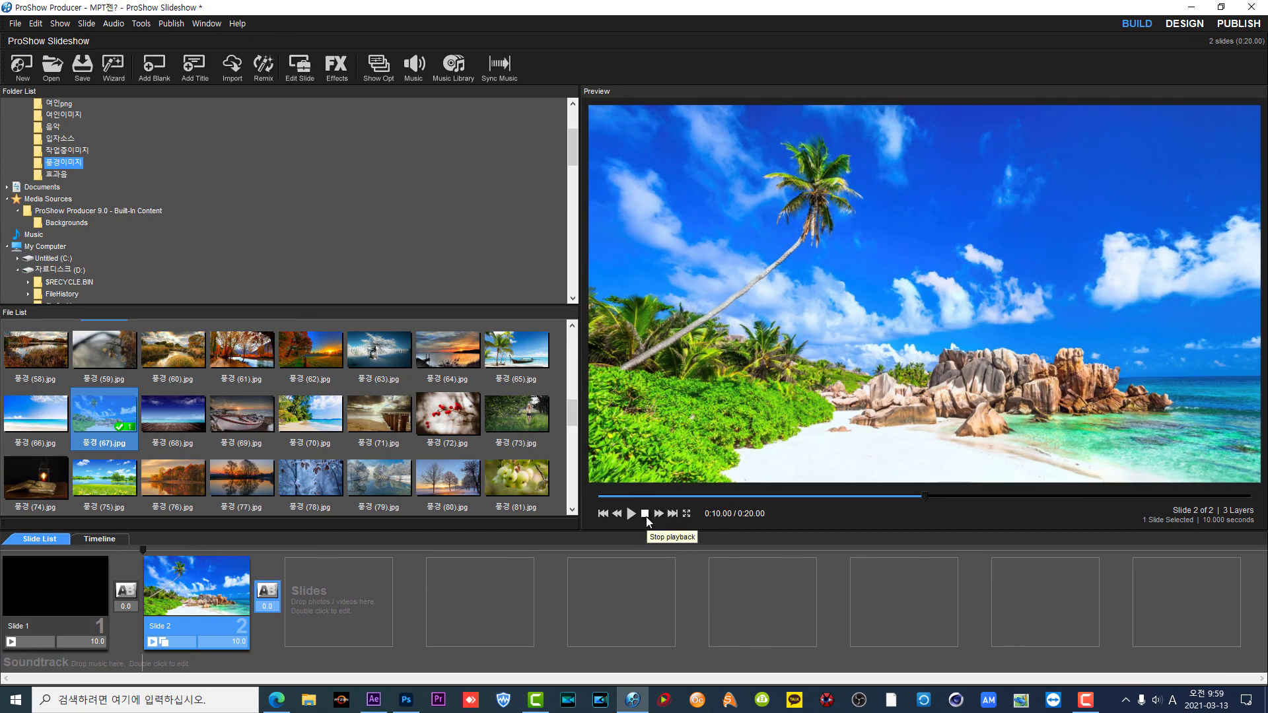